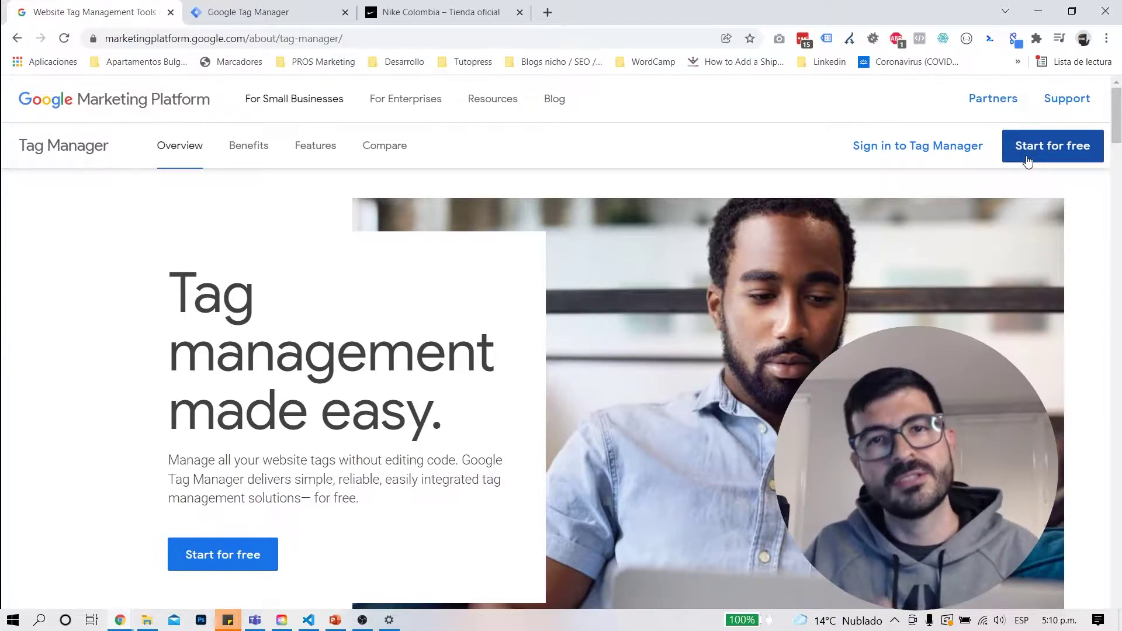
- Start a new Tag Manager account named Tutopress, with Estados Unidos as its country
left_click(1028, 159)
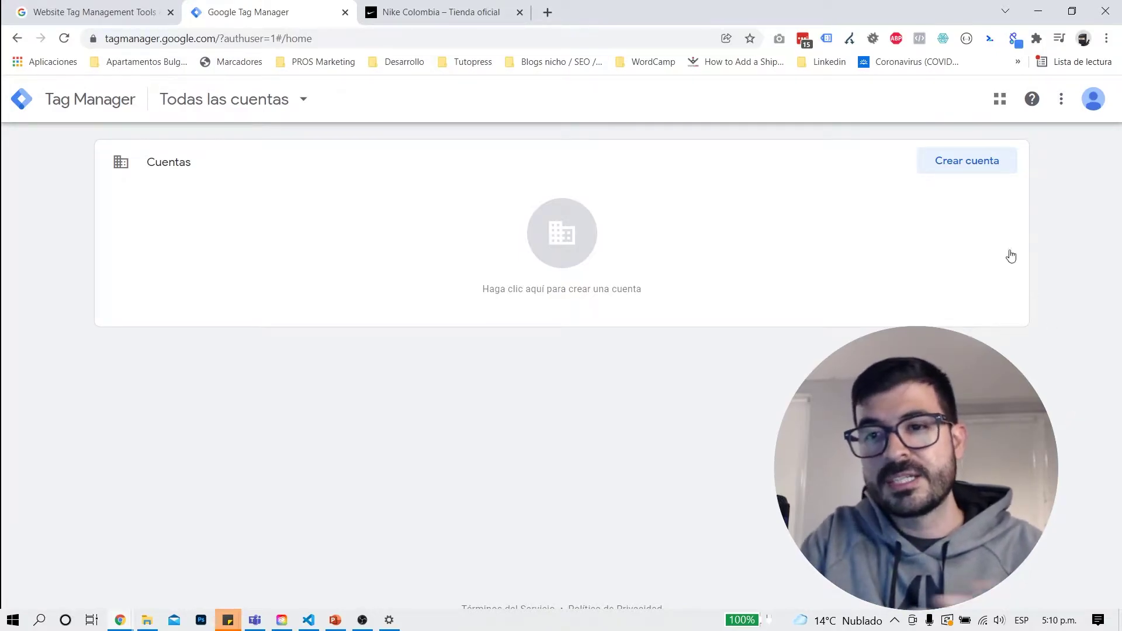
left_click(965, 169)
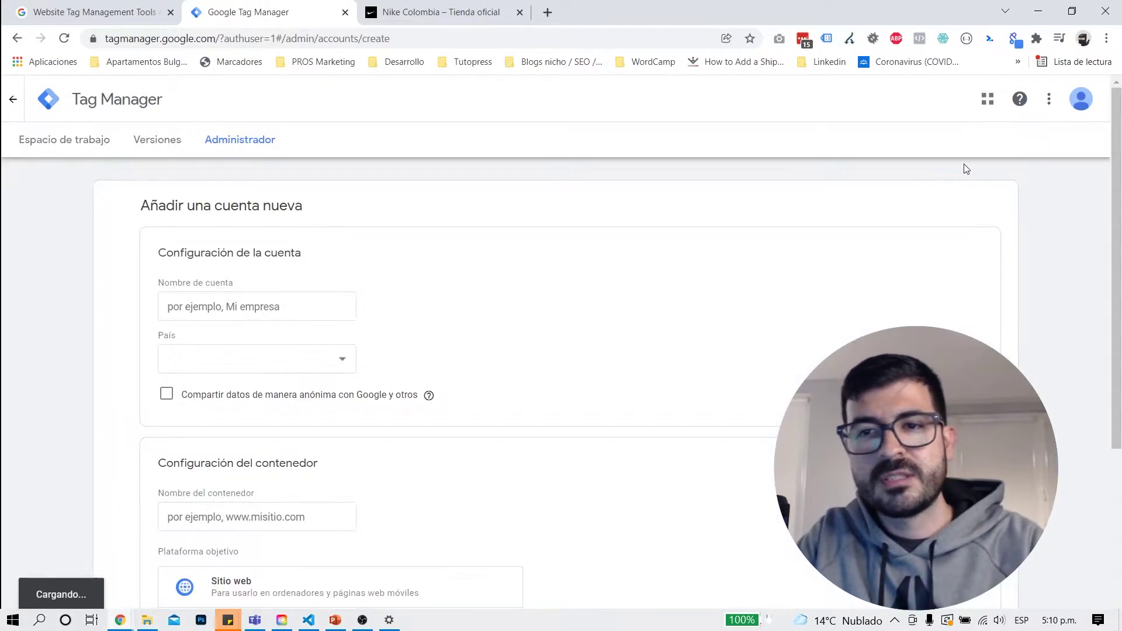
scroll(609, 341, "down", 1)
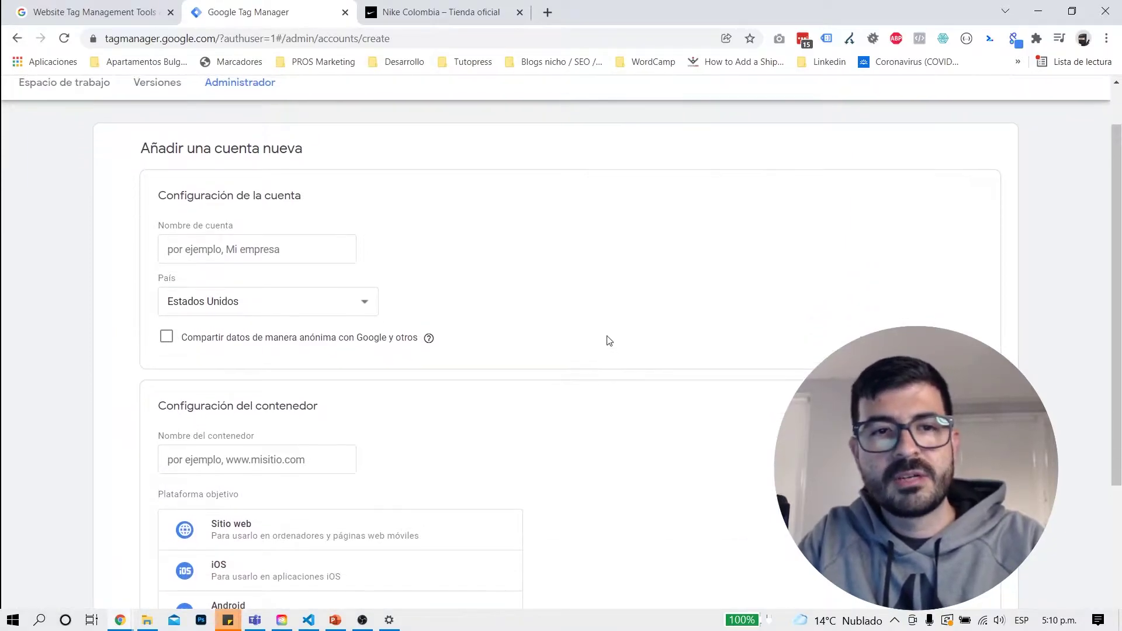
left_click(320, 251)
type("Tut")
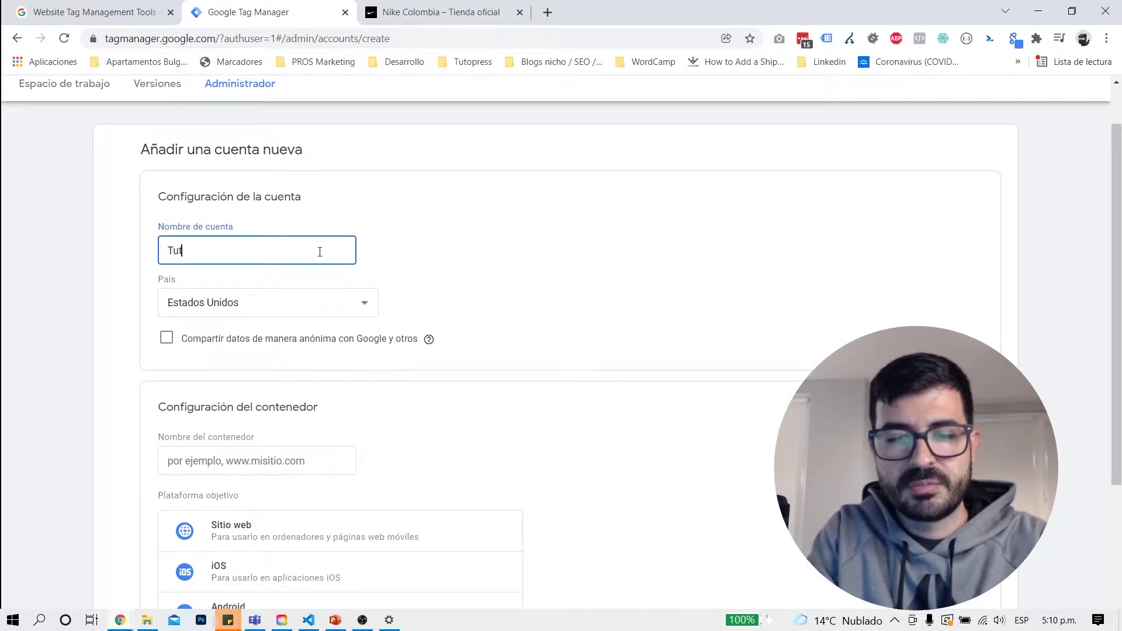
type("opress")
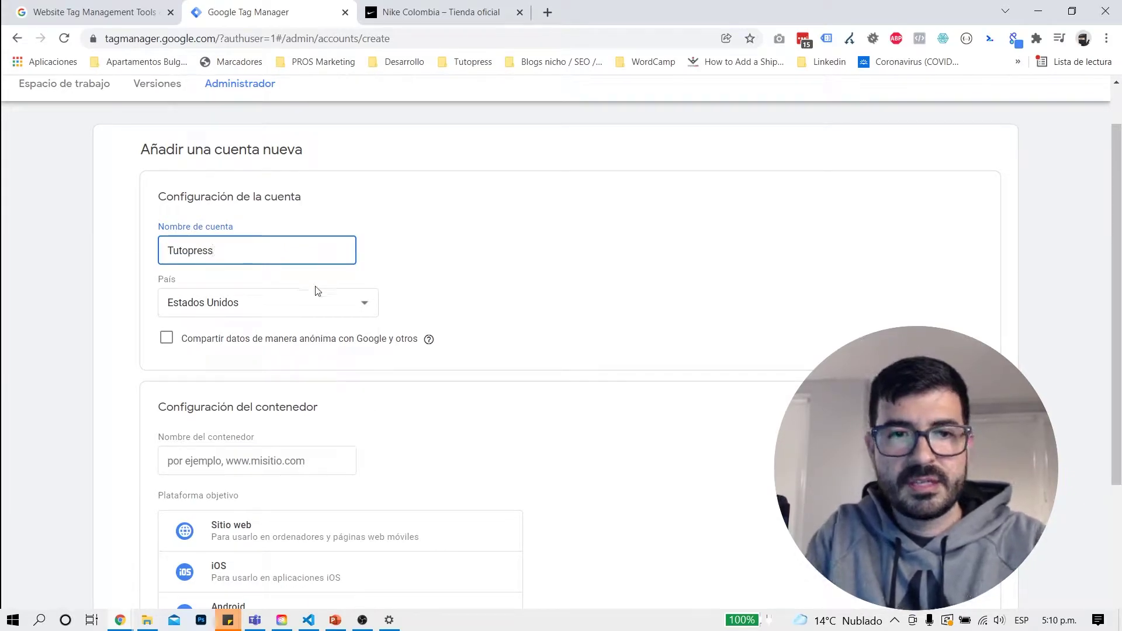
left_click(315, 304)
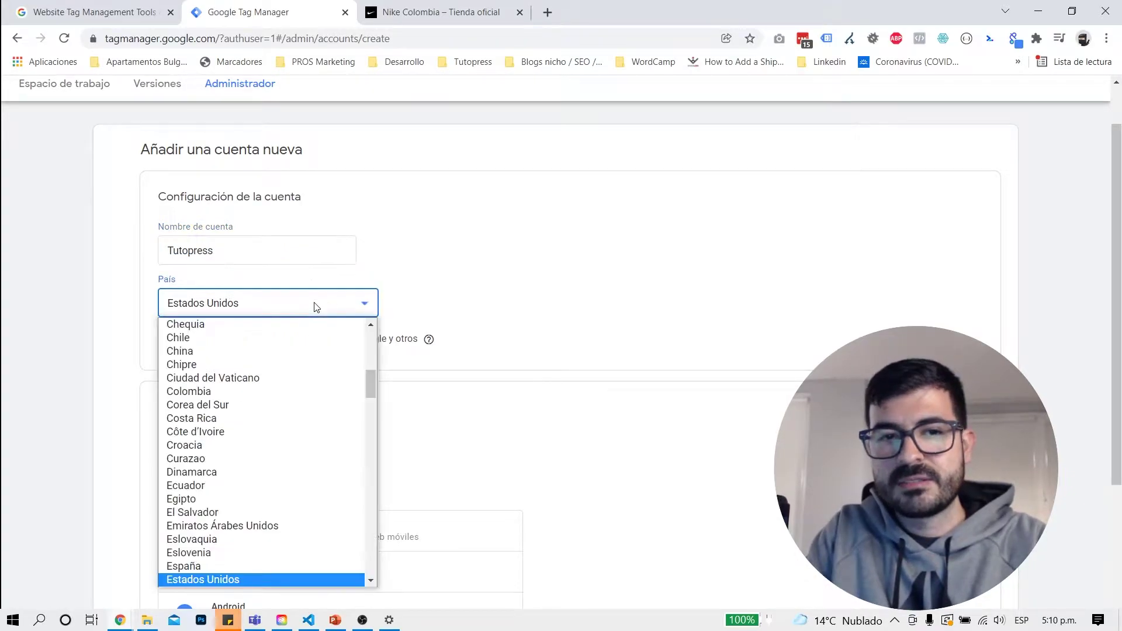
left_click(609, 314)
- Name the container "Sitio de producción" and choose Sitio web as its target platform
scroll(611, 314, "down", 2)
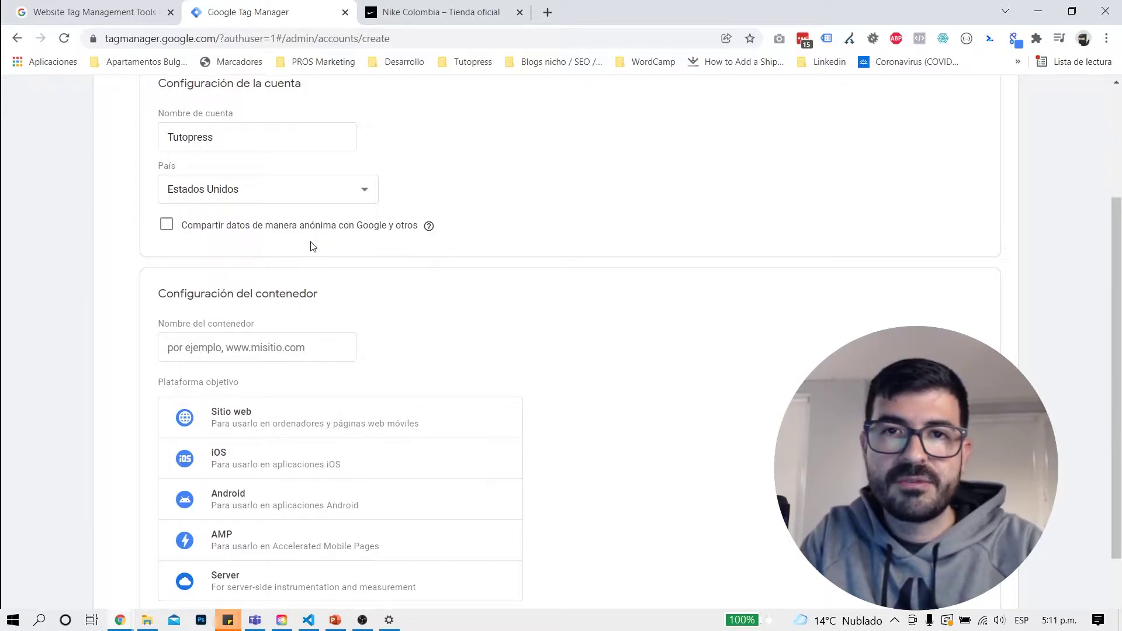
scroll(310, 246, "down", 1)
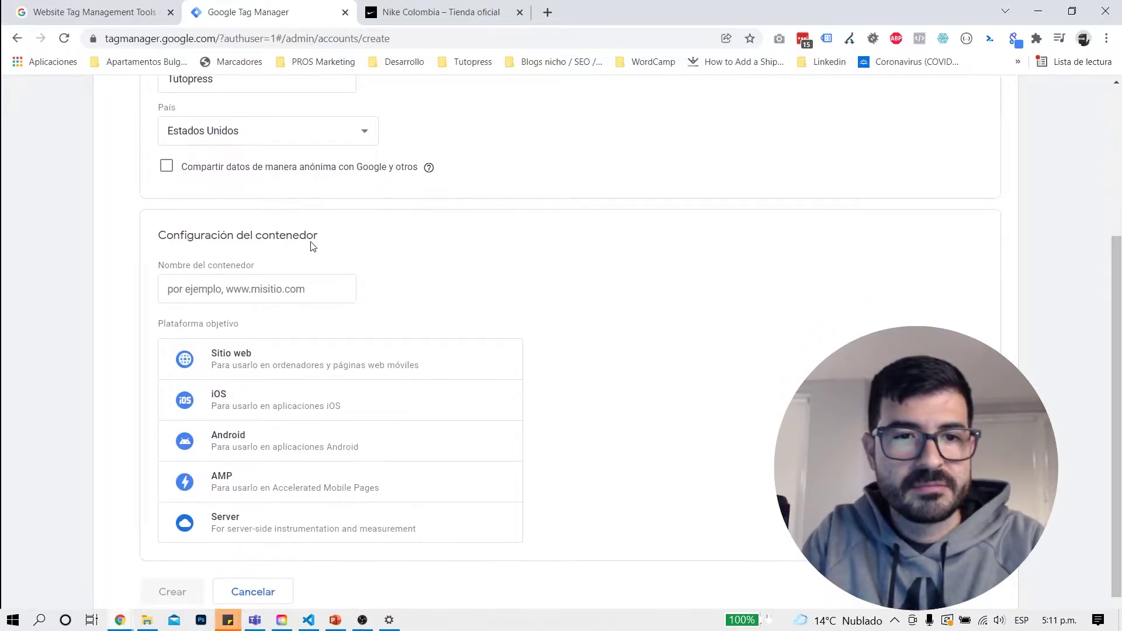
left_click(276, 288)
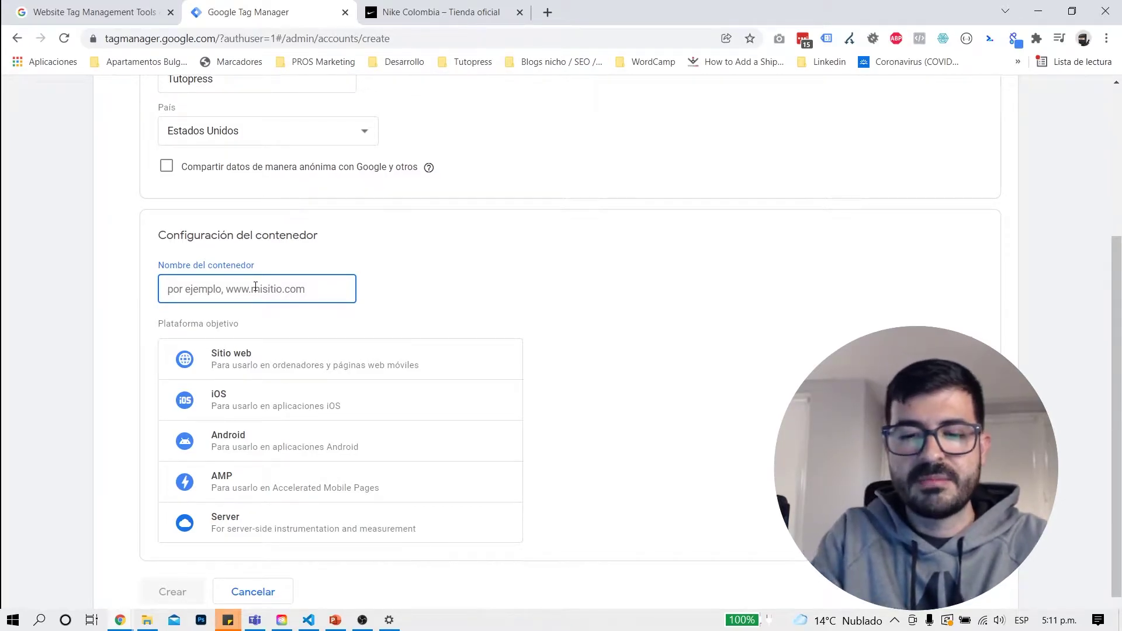
type("Sitio ")
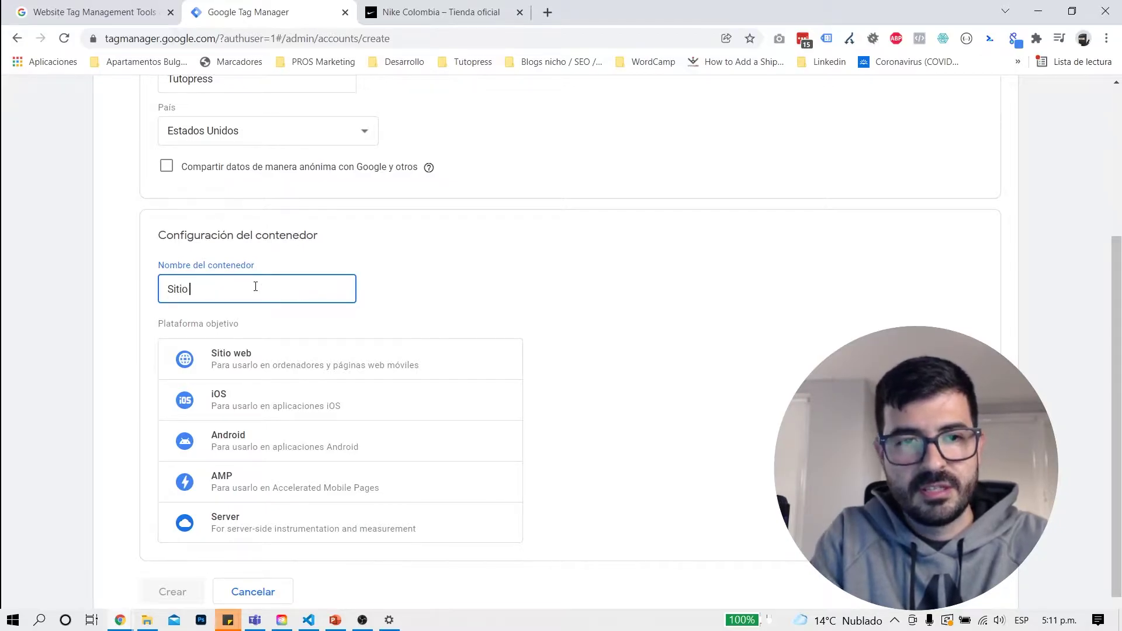
type("de produ")
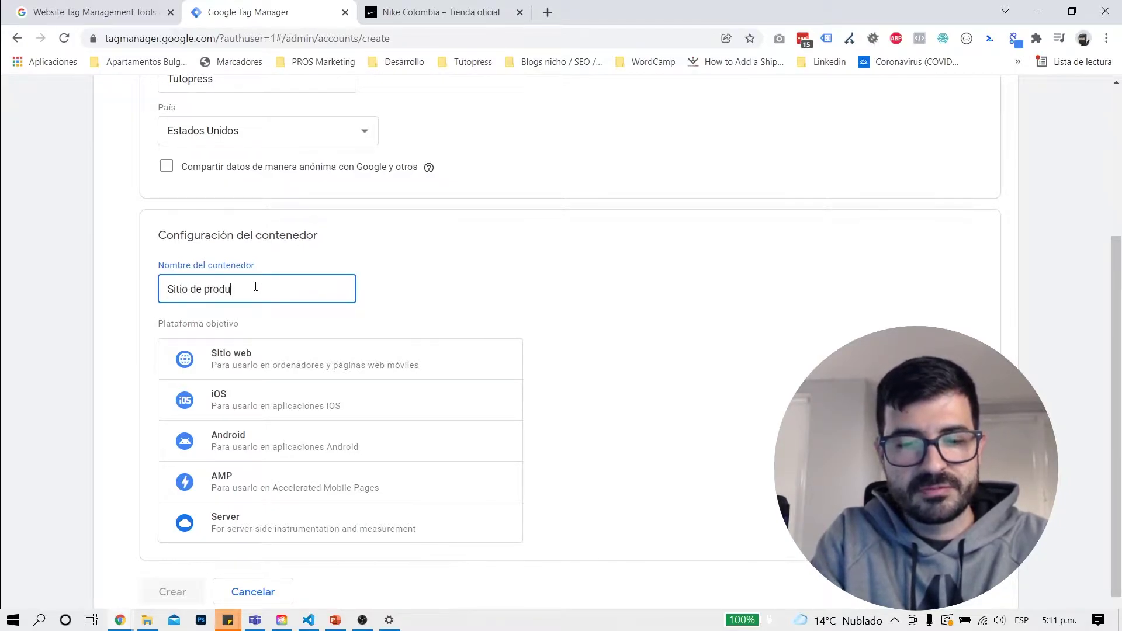
type("cción")
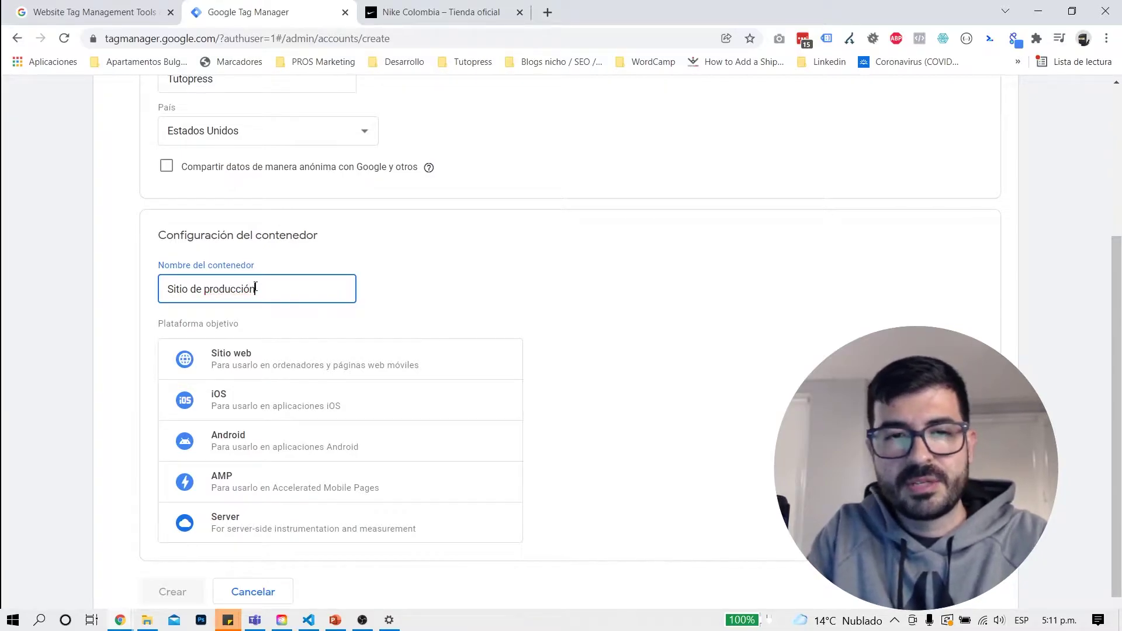
scroll(257, 291, "down", 1)
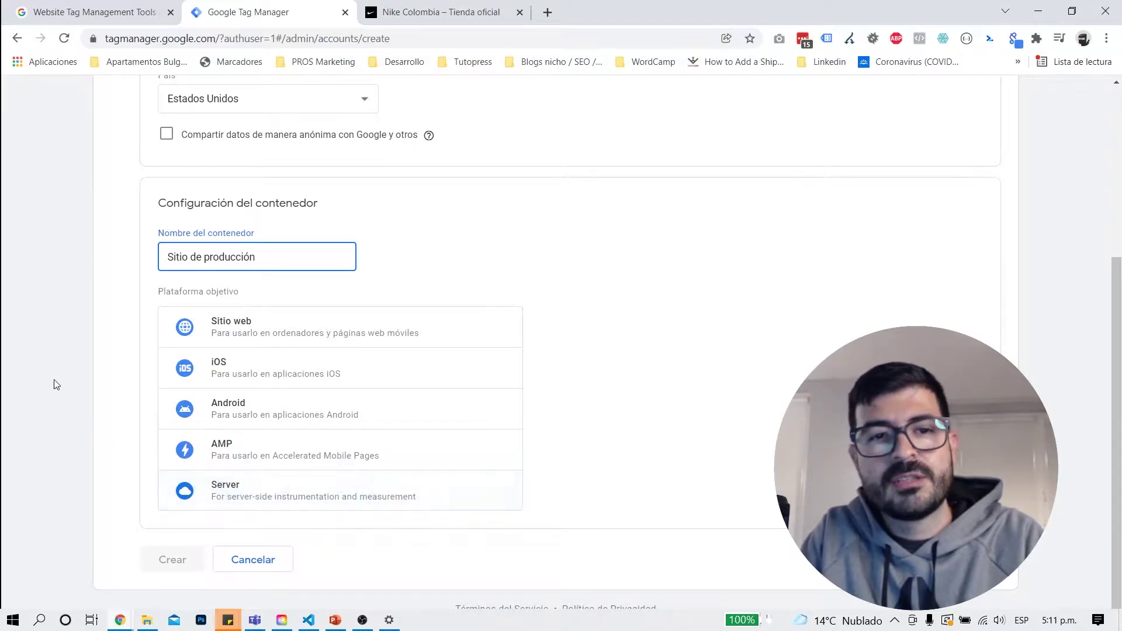
left_click(247, 329)
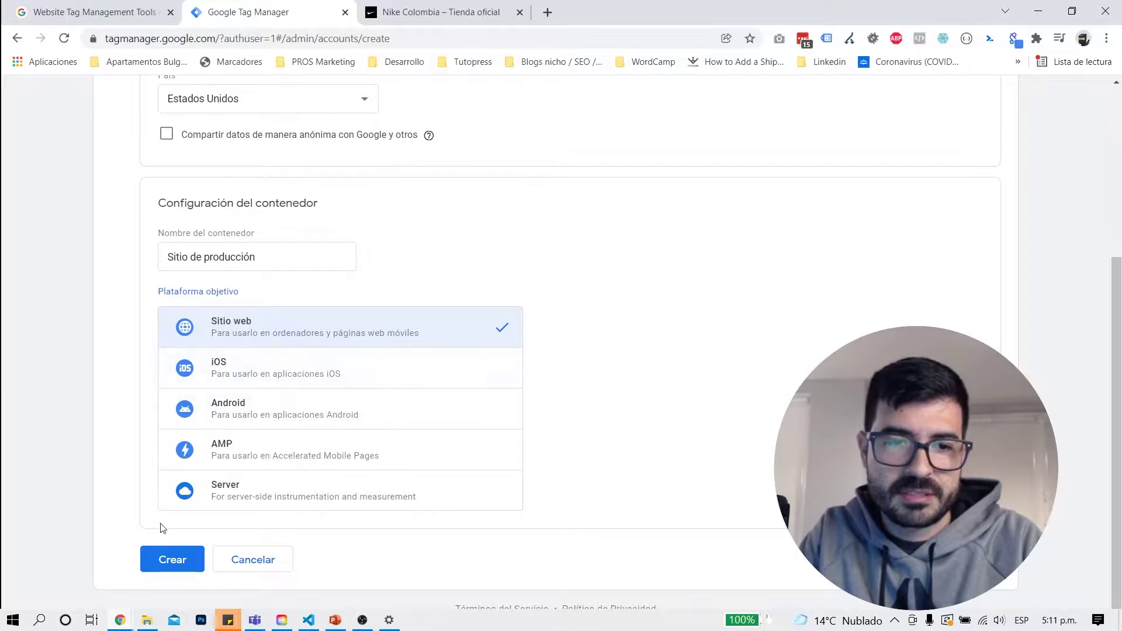
- Create the account by accepting the terms of service, and highlight the installation snippet meant for the page head
left_click(172, 560)
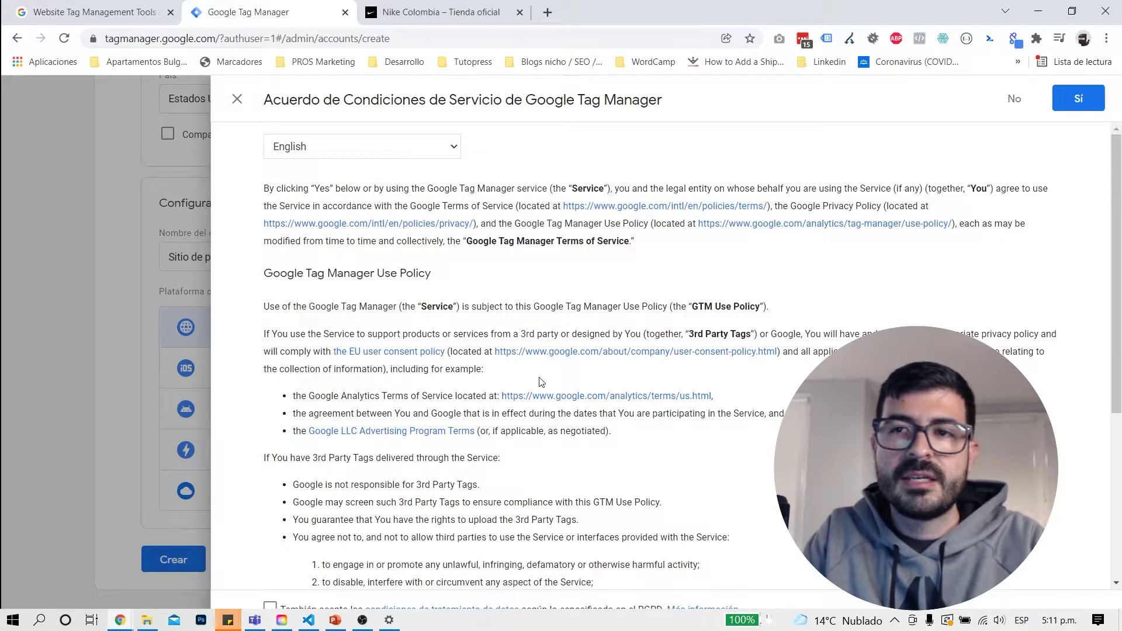
left_click(1074, 107)
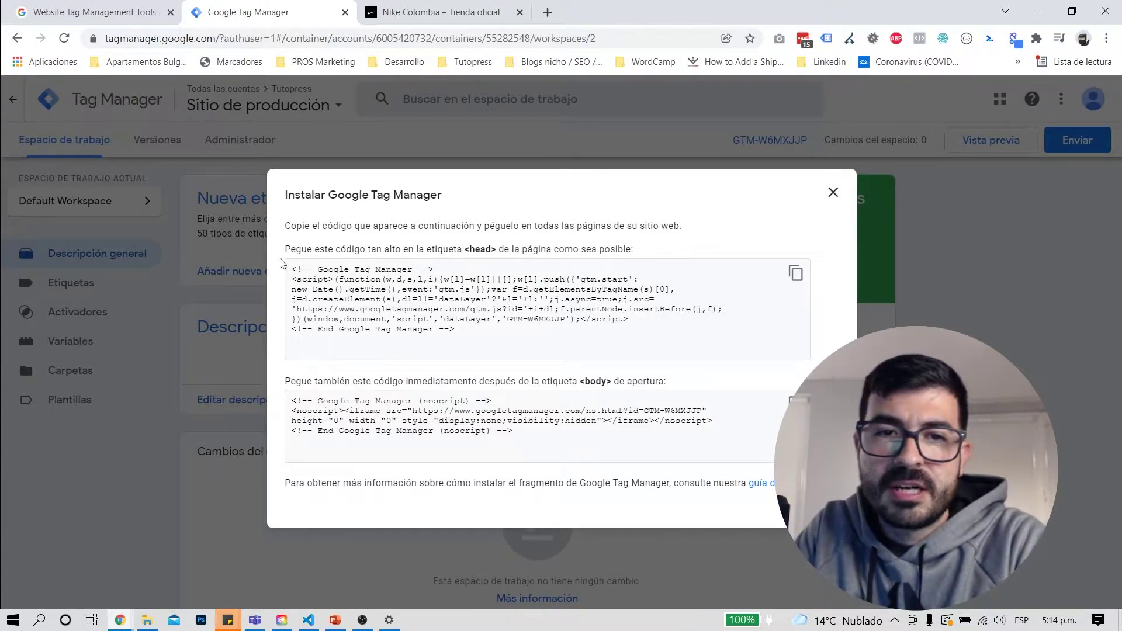
left_click_drag(295, 269, 604, 314)
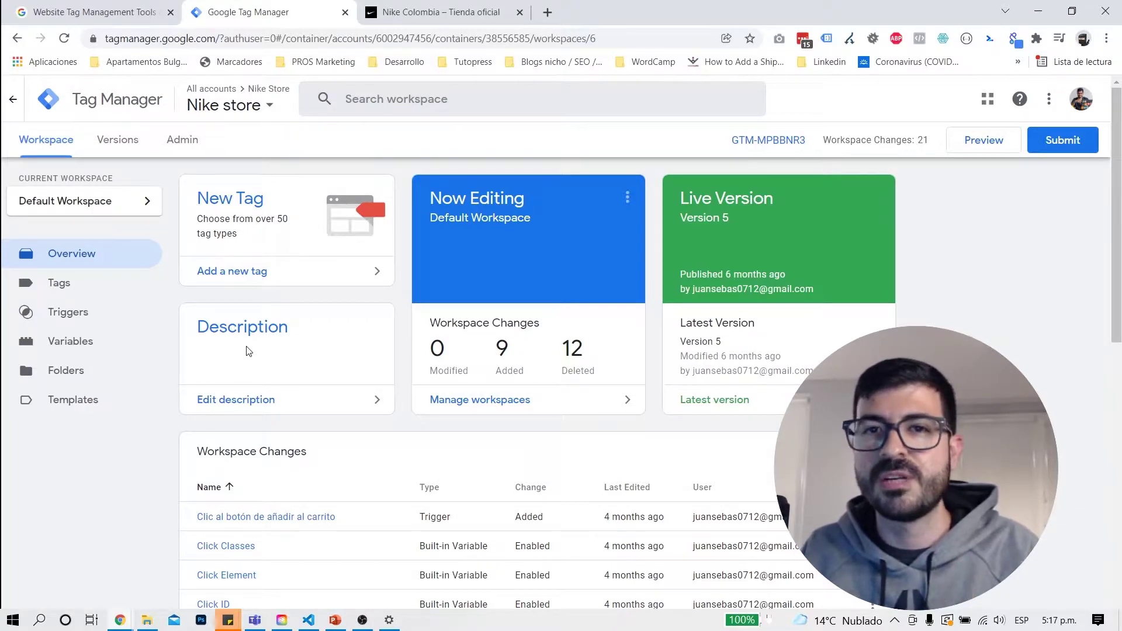
- Search for "google analytics" in a new browser tab and open Google Analytics
left_click(94, 253)
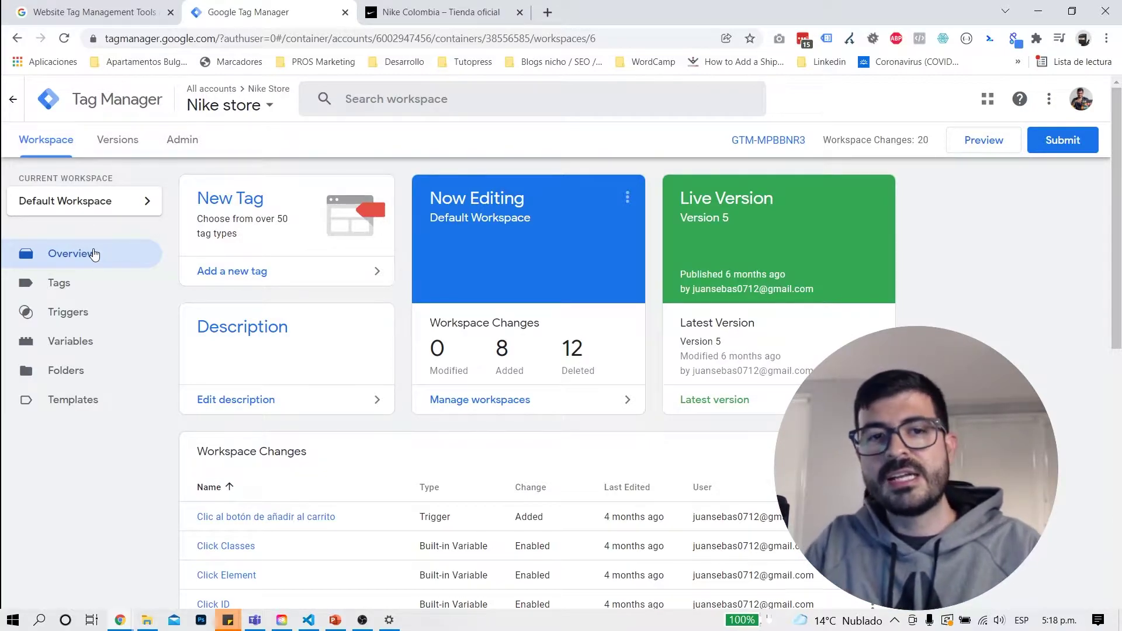
left_click(547, 18)
type("google anal")
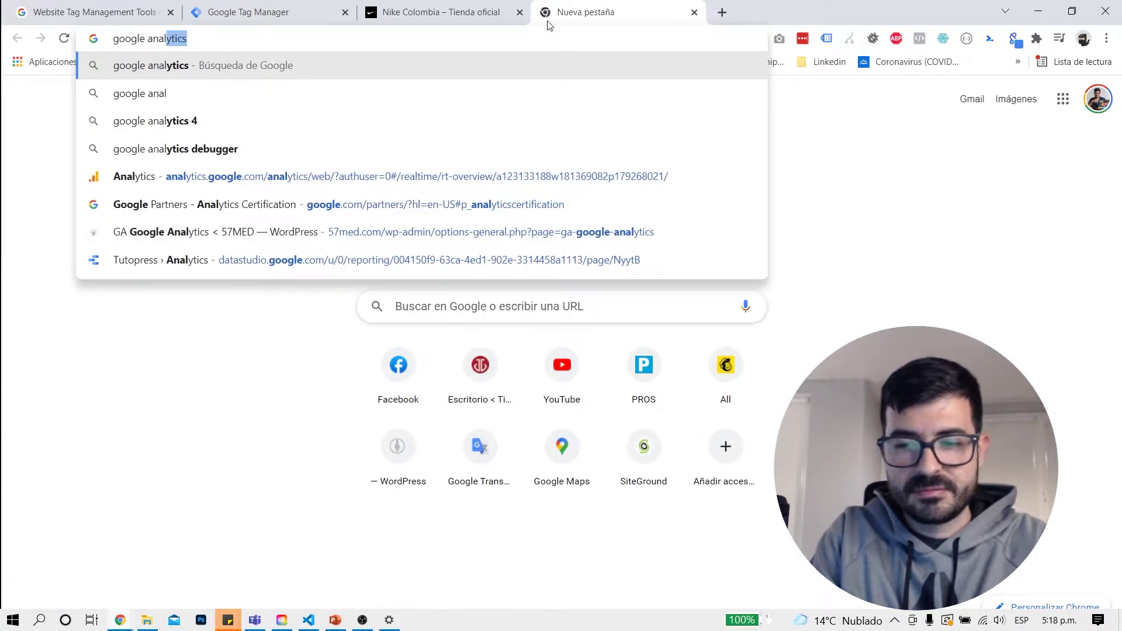
key("Return")
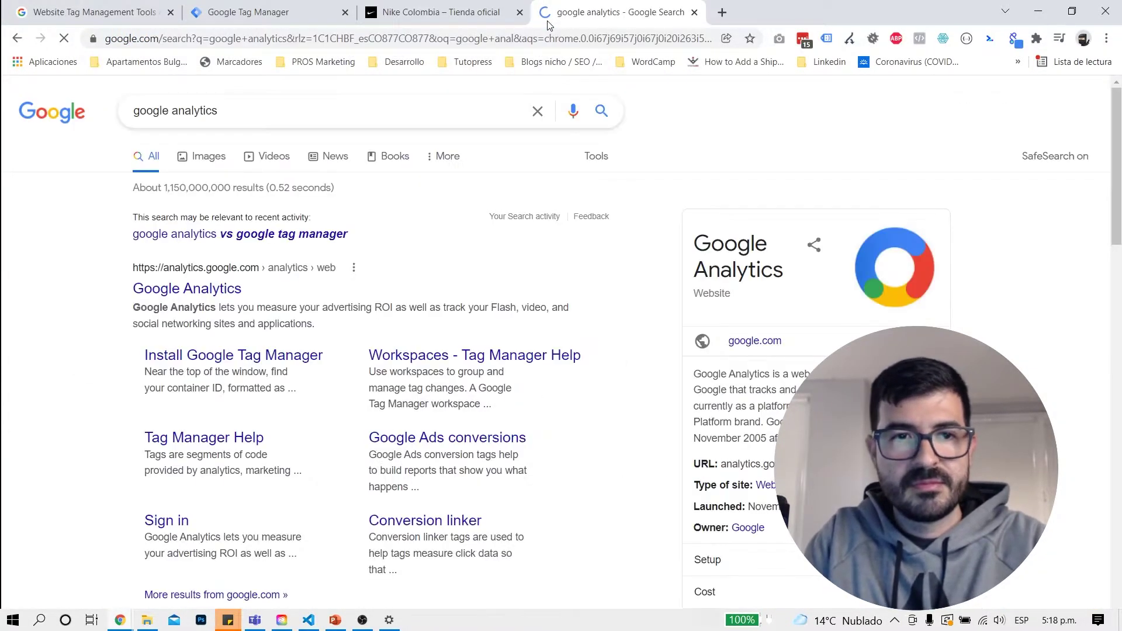
left_click(166, 294)
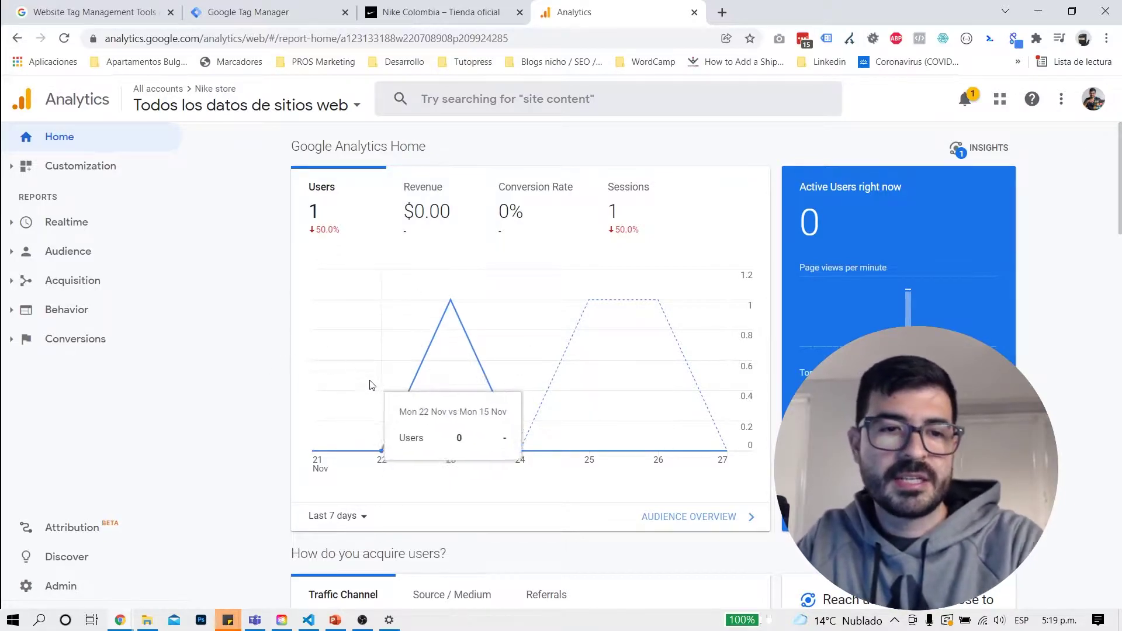
- Open the tracking code details of the Nike store property in its administration settings and copy the tracking ID
left_click(57, 589)
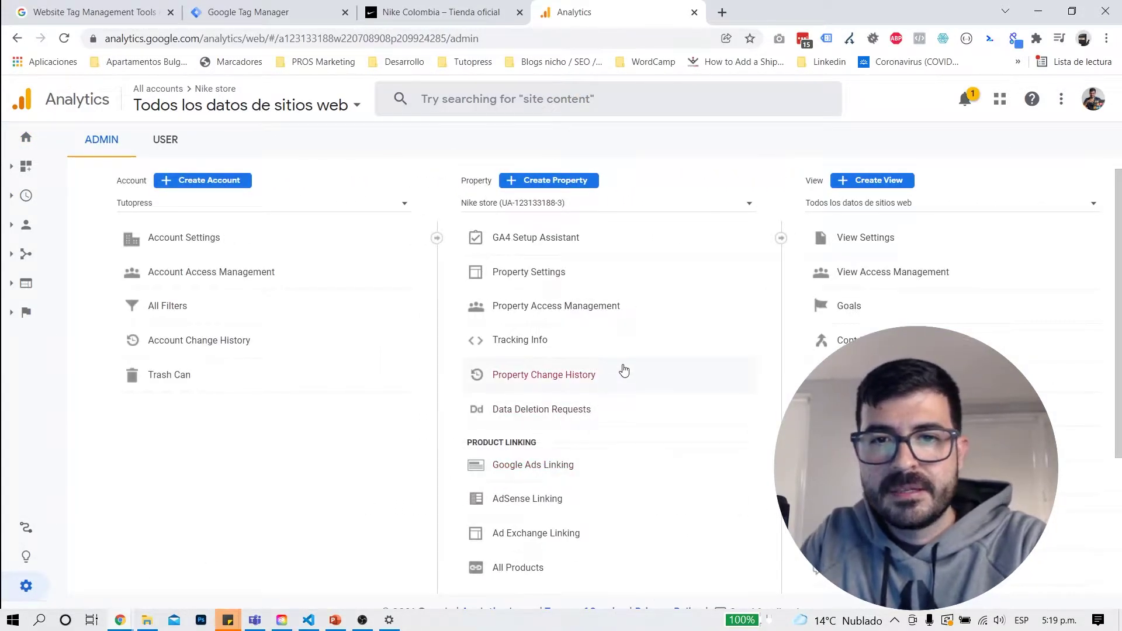
left_click(552, 342)
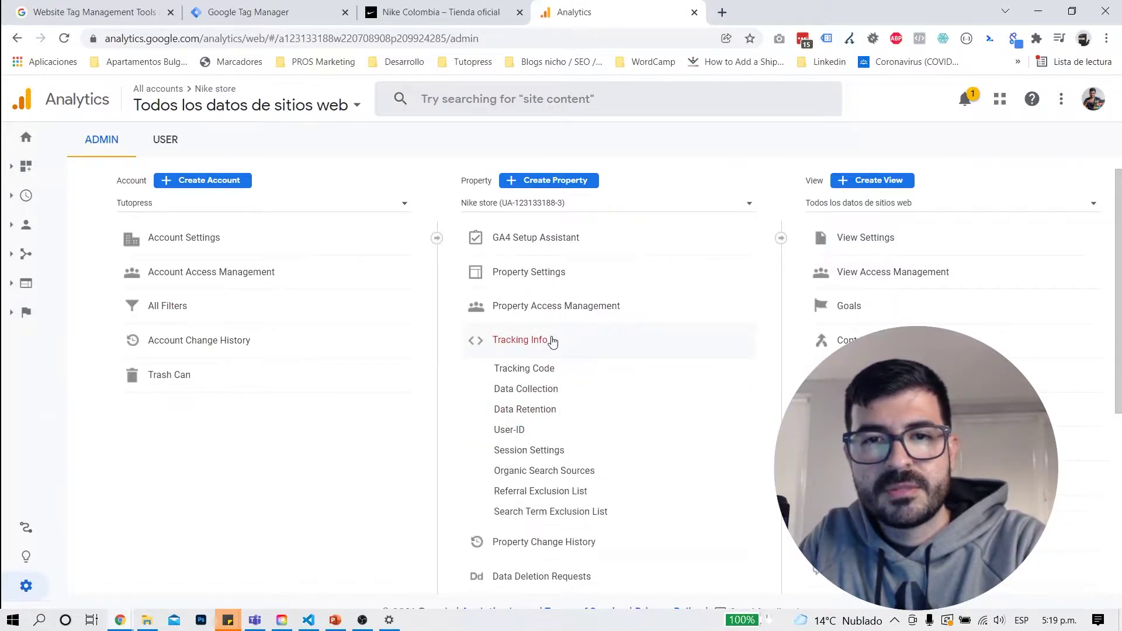
left_click(552, 375)
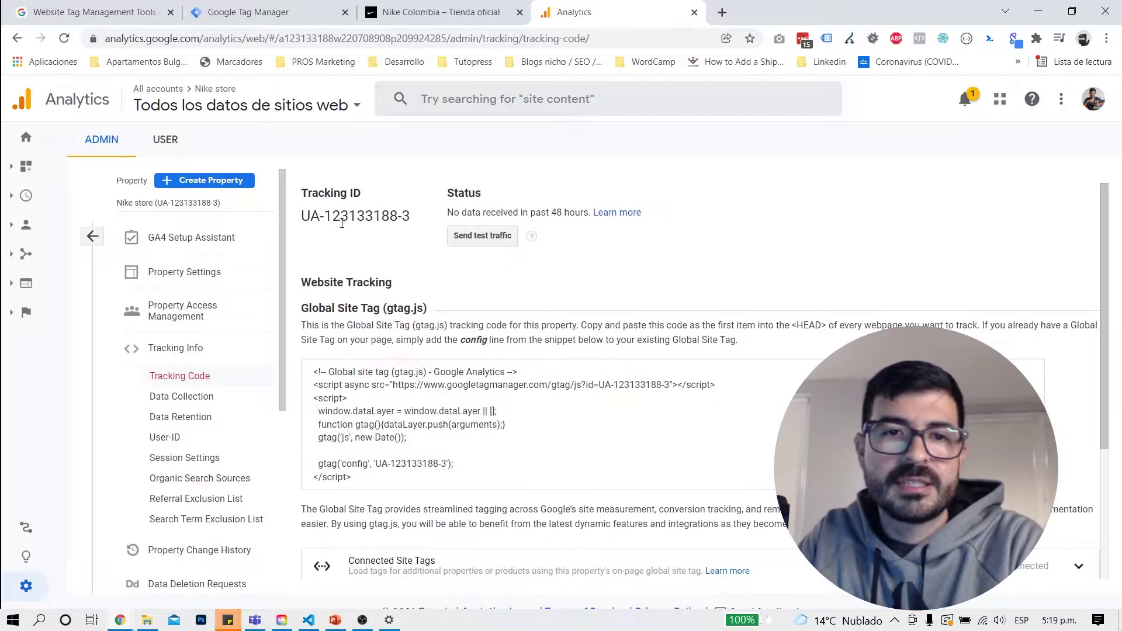
double_click(306, 217)
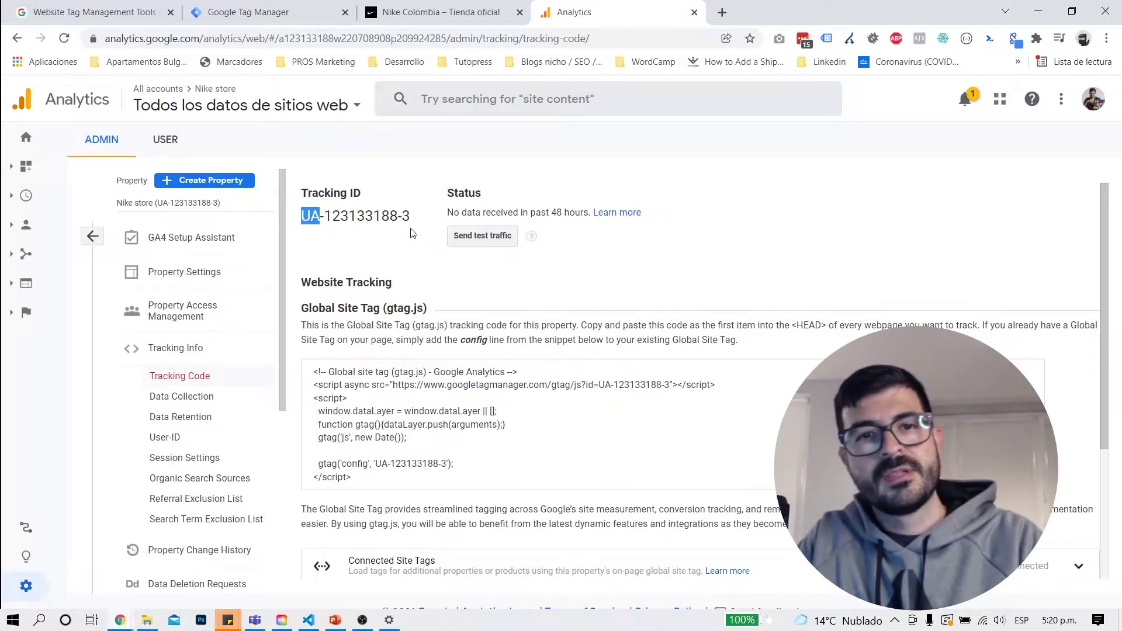
left_click_drag(411, 218, 305, 218)
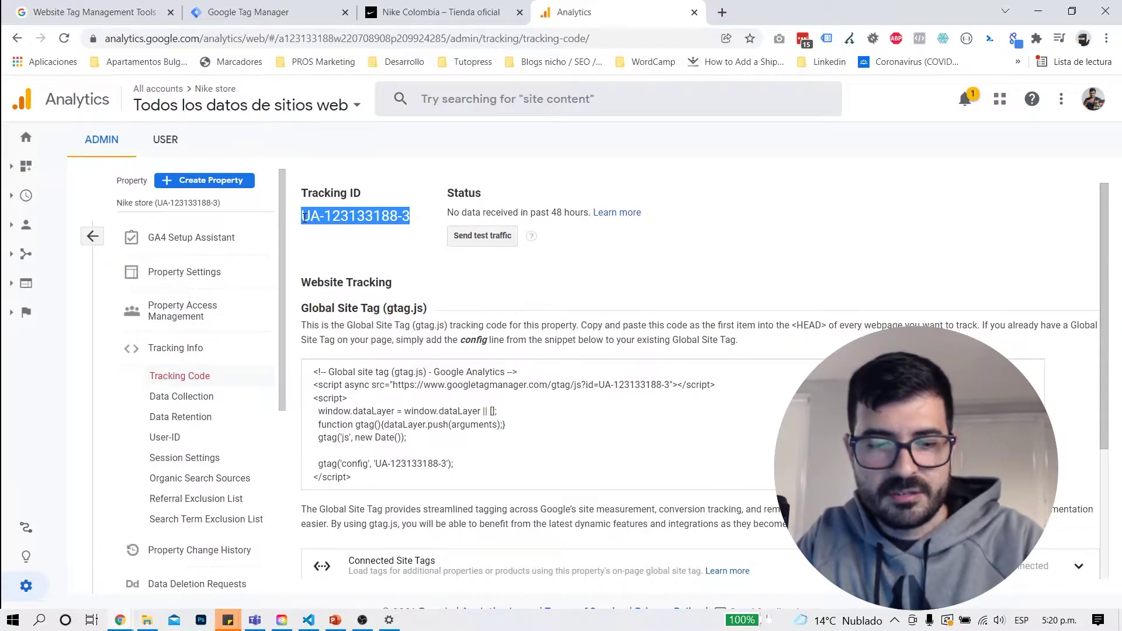
right_click(360, 219)
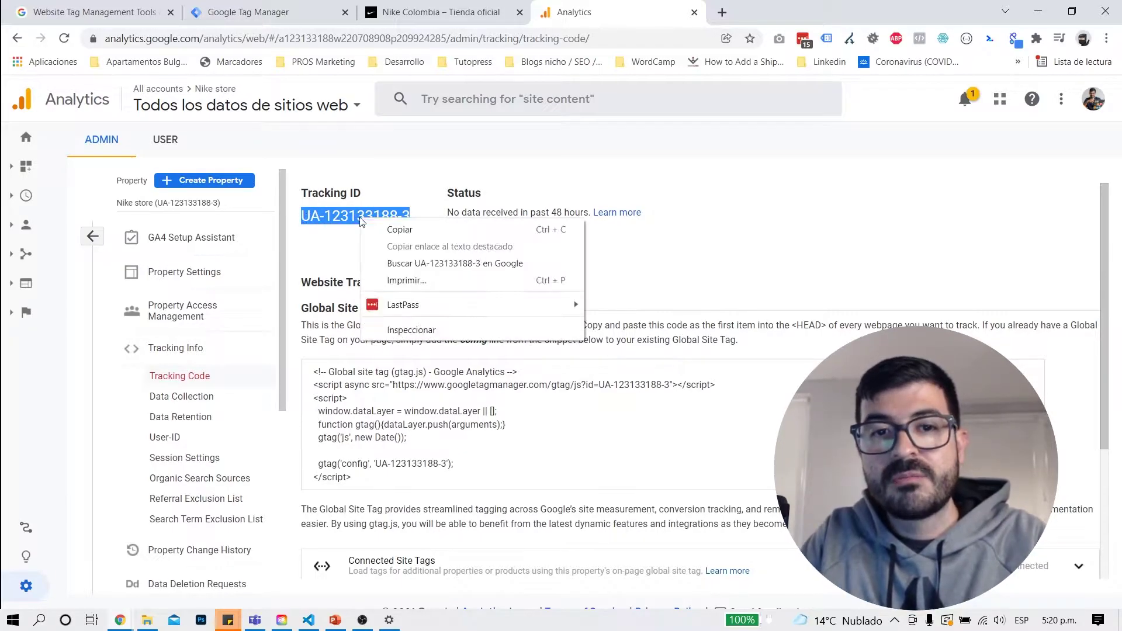
left_click(391, 229)
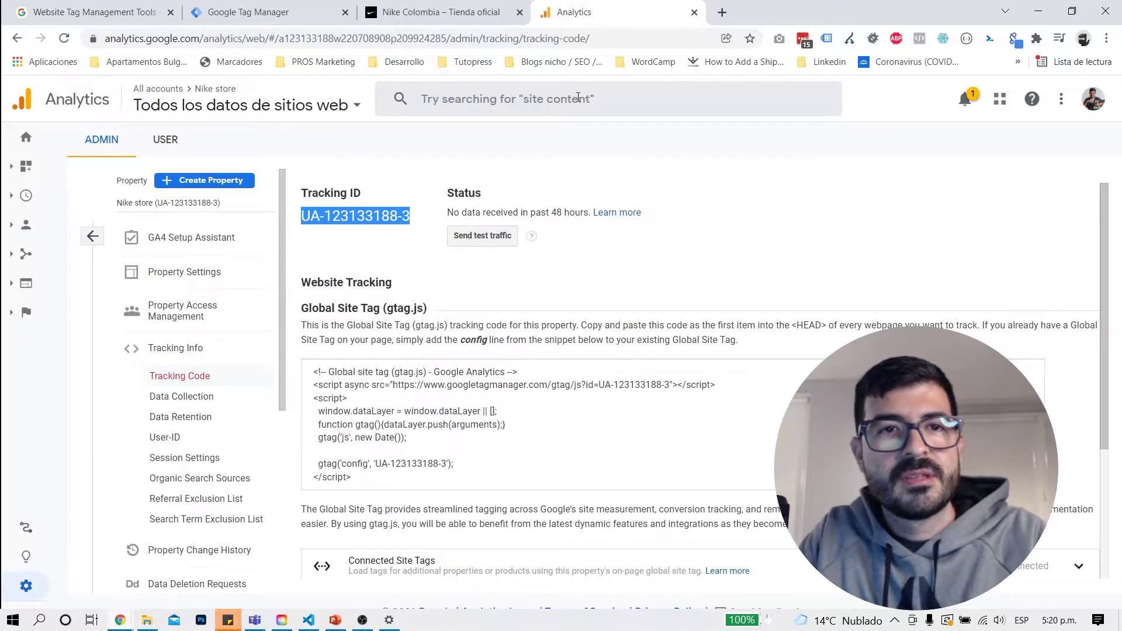
- Switch back to the Nike store container in Tag Manager and examine its built-in and user-defined variables
left_click(266, 13)
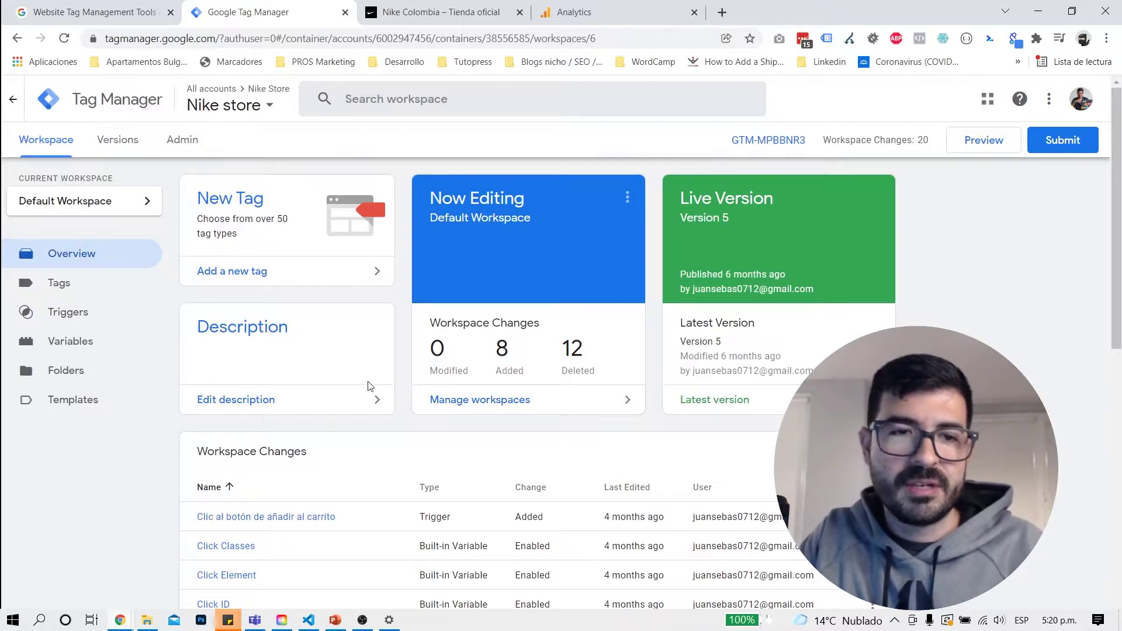
left_click(89, 349)
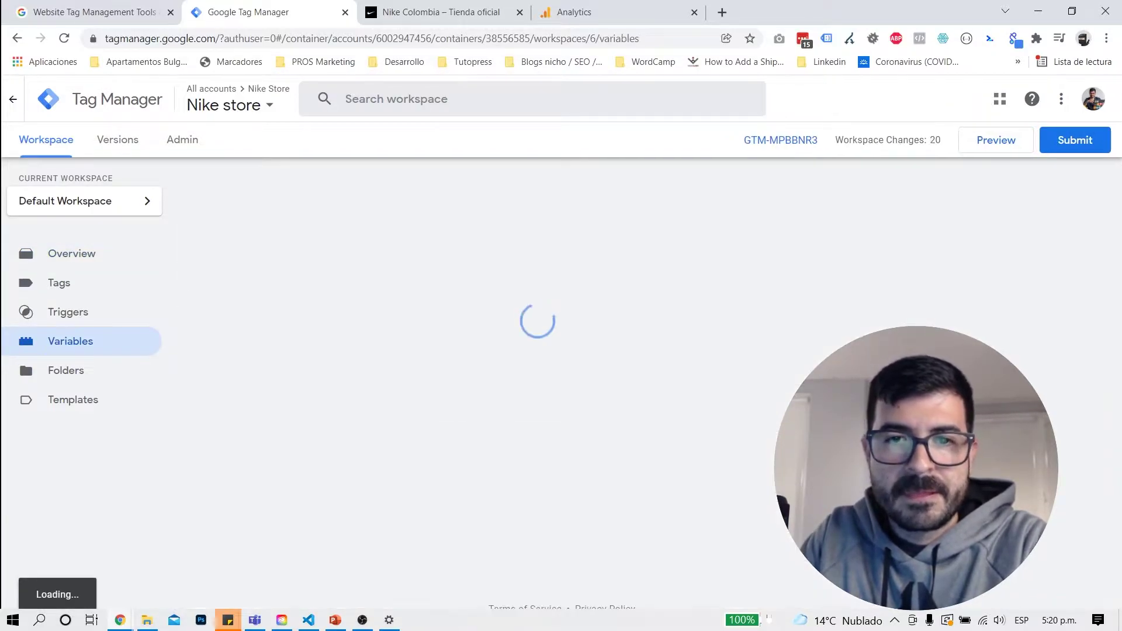
scroll(538, 351, "down", 1)
scroll(538, 351, "down", 1)
scroll(538, 351, "down", 1)
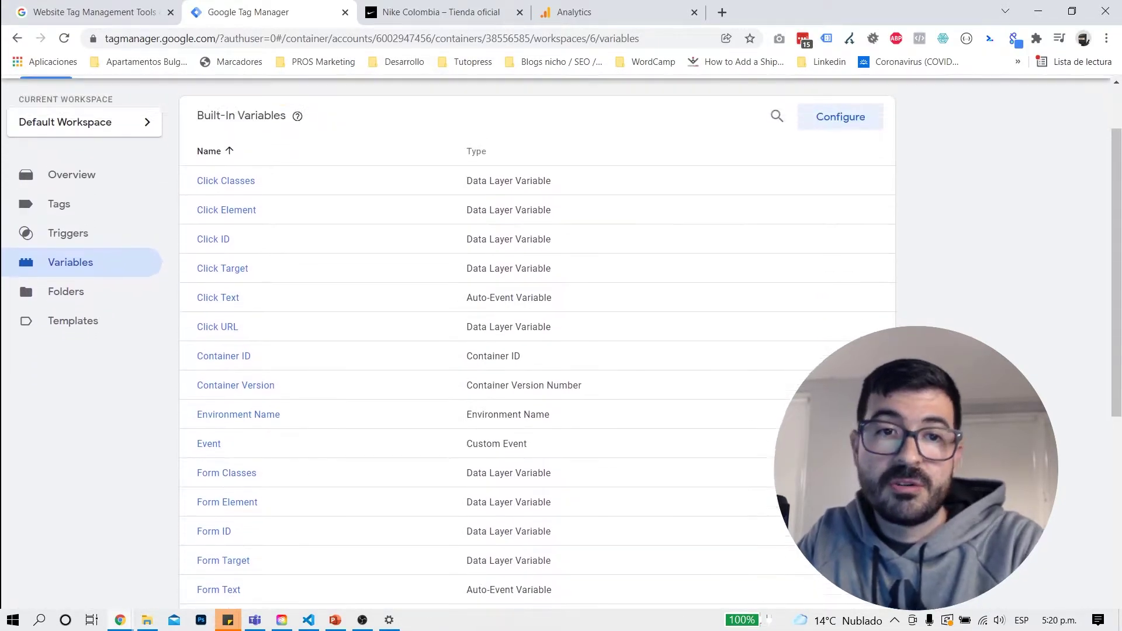
scroll(538, 351, "up", 2)
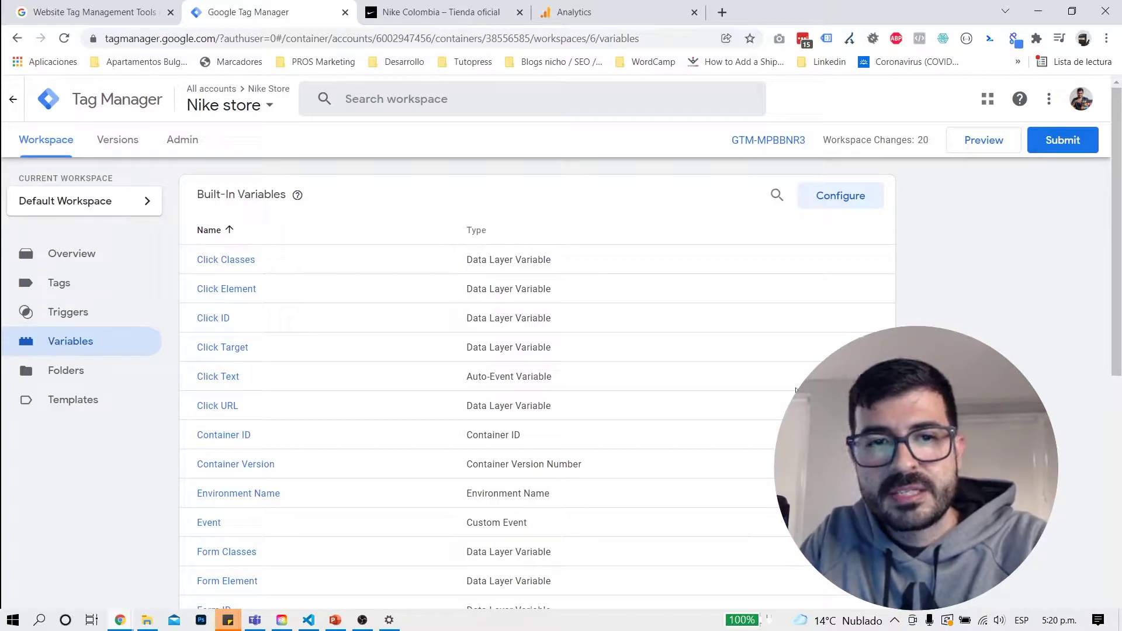
scroll(619, 345, "down", 4)
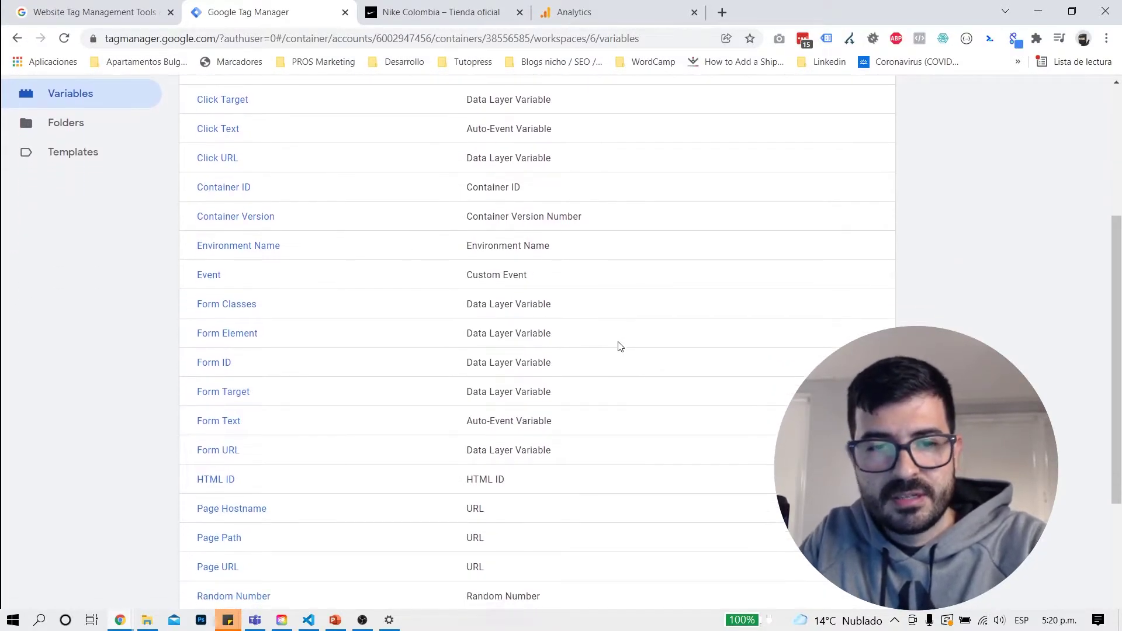
scroll(620, 346, "down", 3)
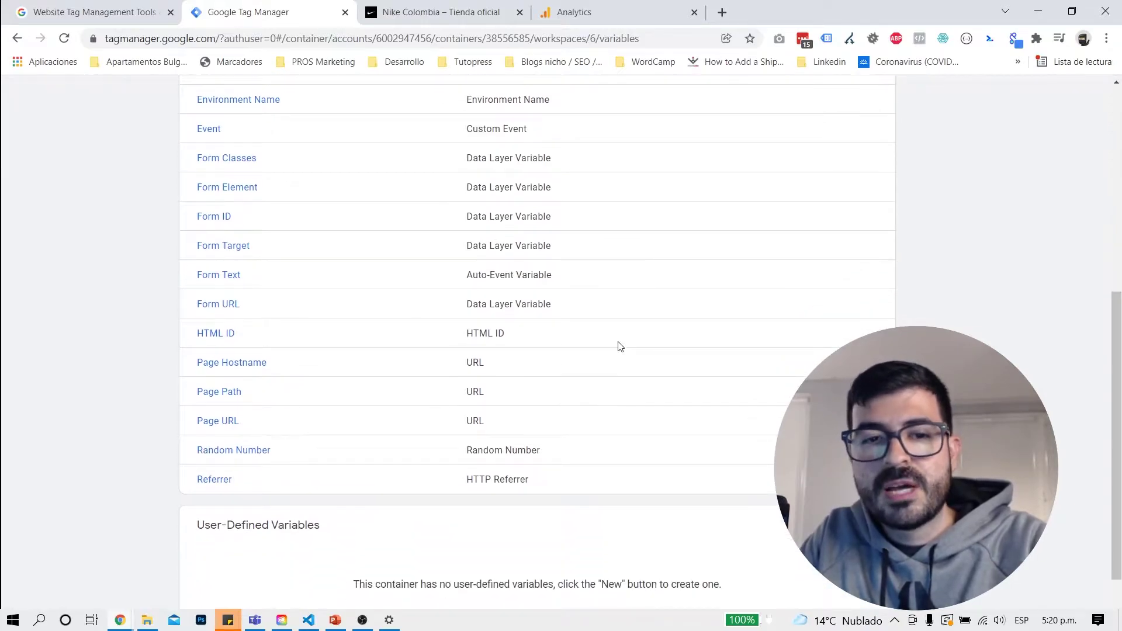
scroll(620, 347, "down", 1)
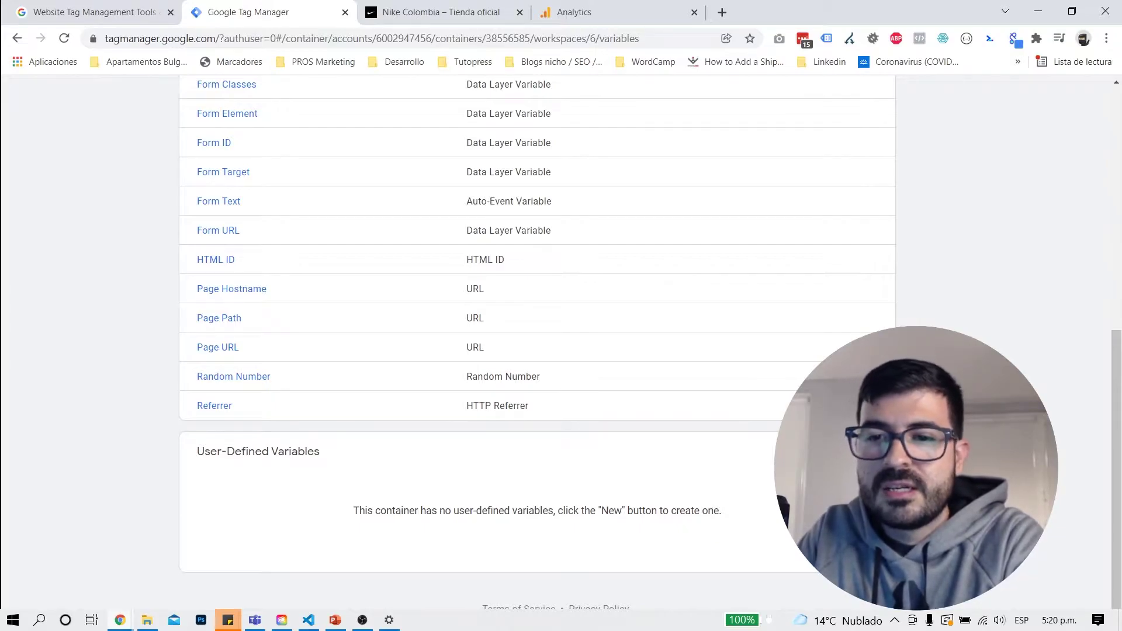
- Start a new user-defined variable and name it "Código de Google Analytics"
left_click(865, 452)
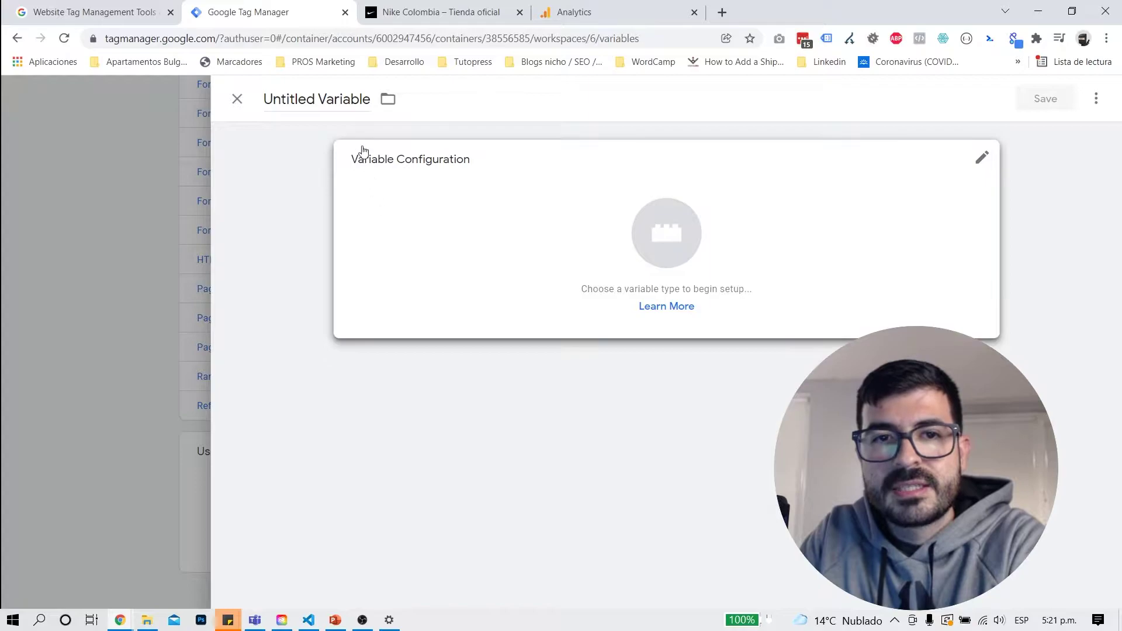
left_click(303, 94)
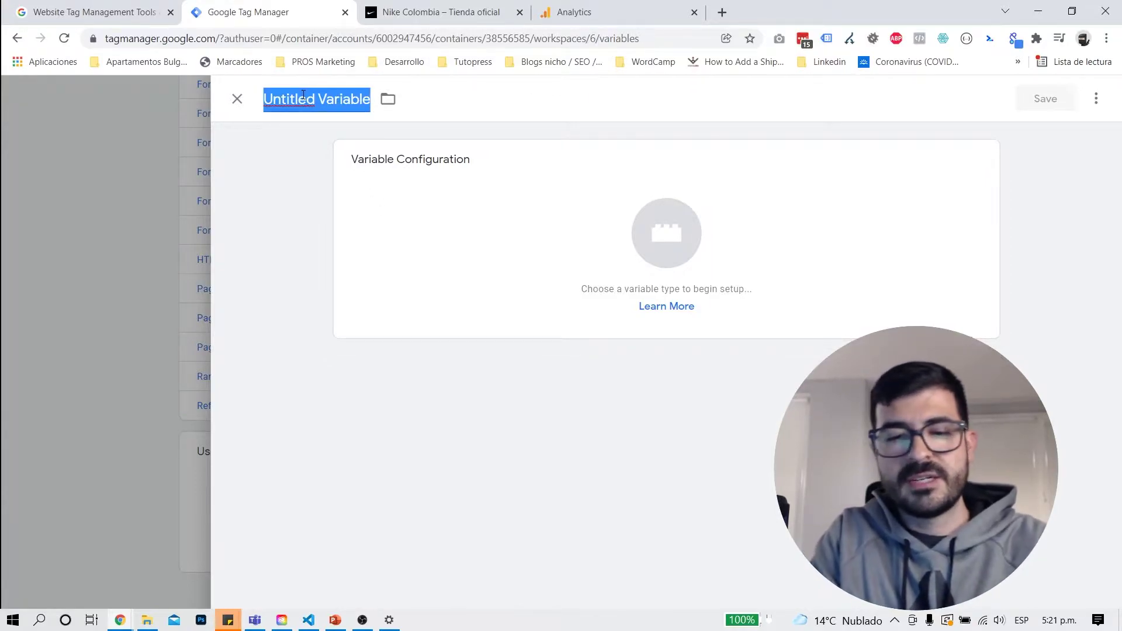
type("Código")
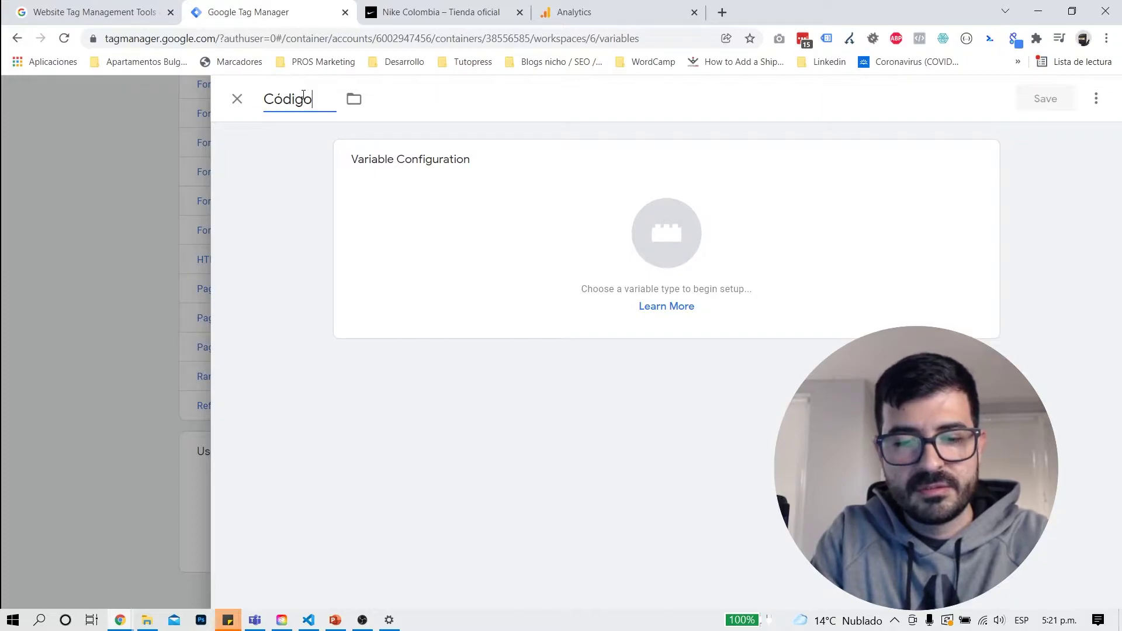
type(" de Goog")
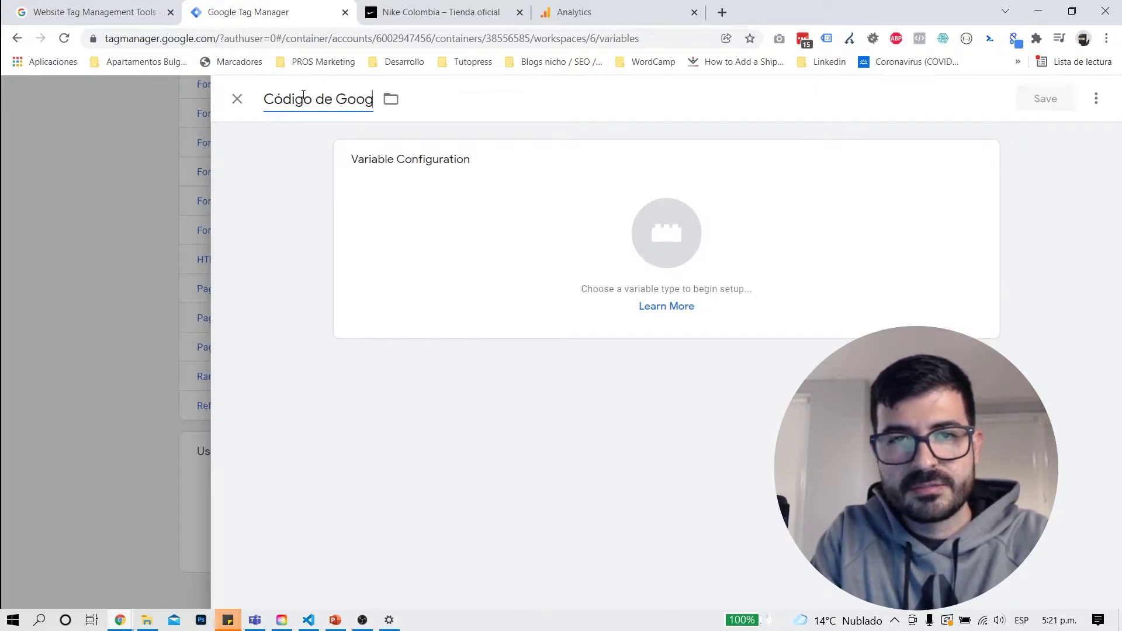
type("le Analytics")
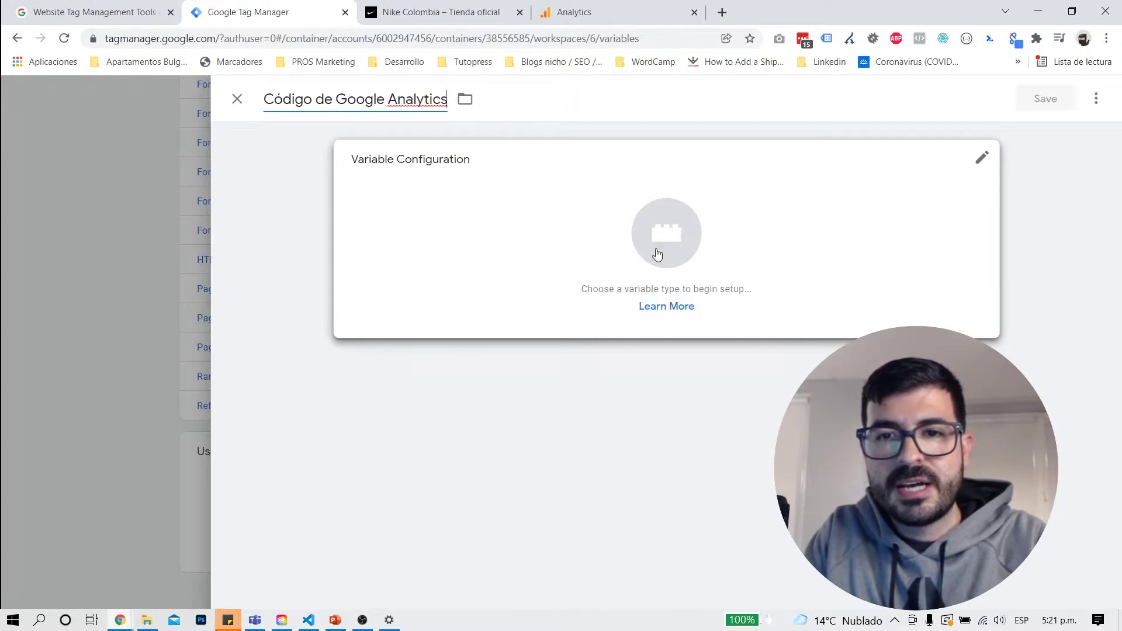
- Choose Google Analytics Settings from the Utilities group as the variable's type
left_click(489, 219)
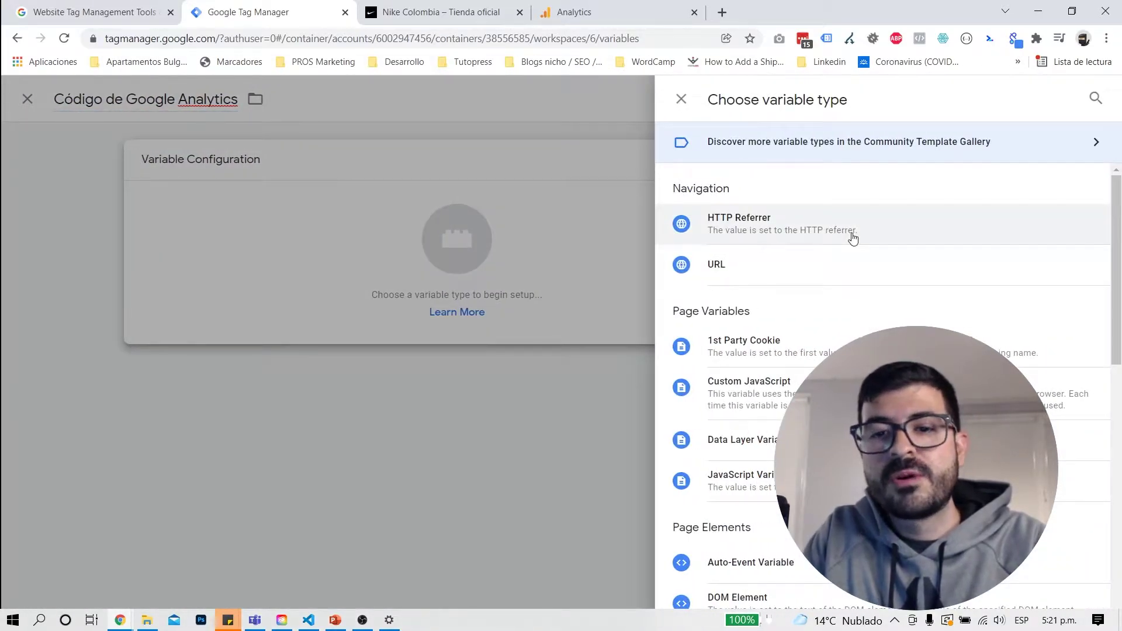
scroll(853, 238, "down", 5)
scroll(853, 238, "down", 3)
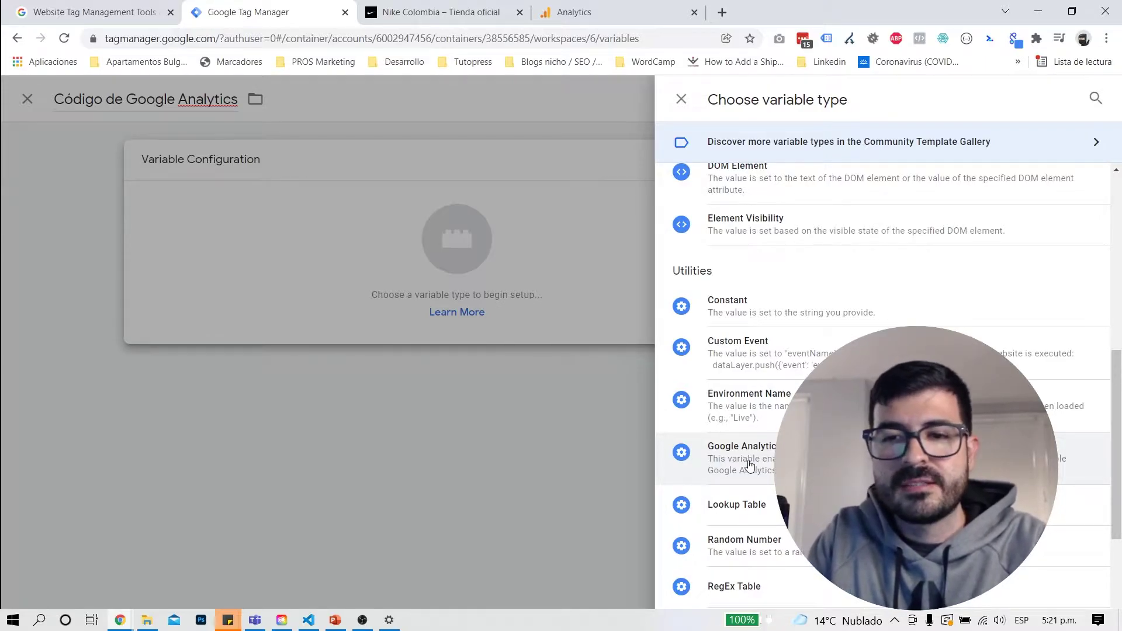
left_click(751, 466)
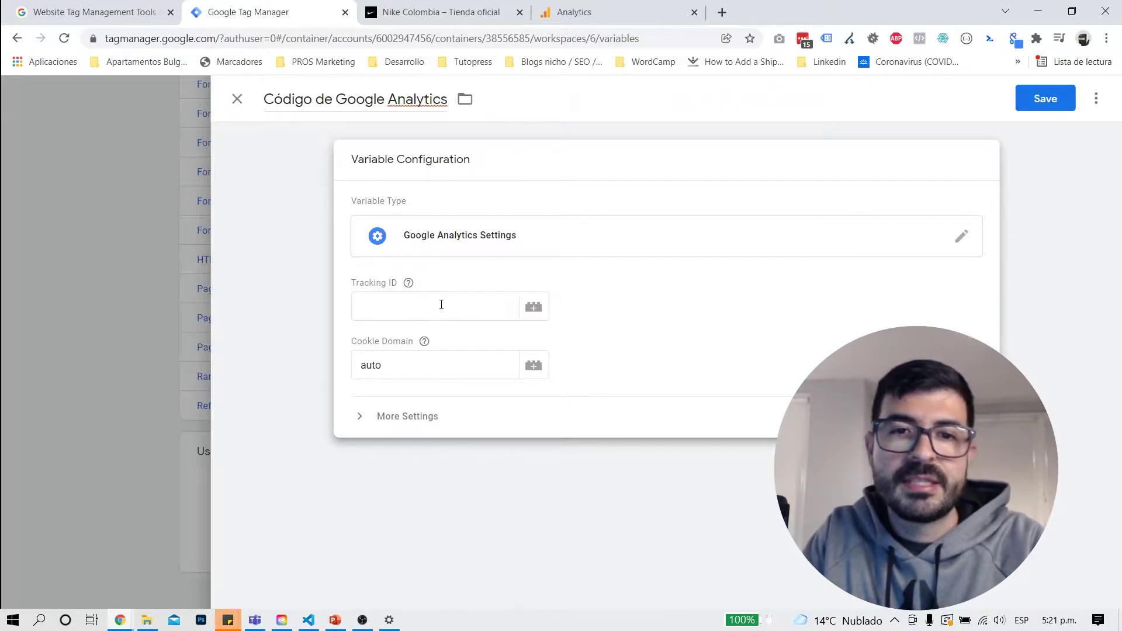
- Check the Nike store tracking ID in Google Analytics, return to Tag Manager and paste it as the variable's Tracking ID
left_click(564, 12)
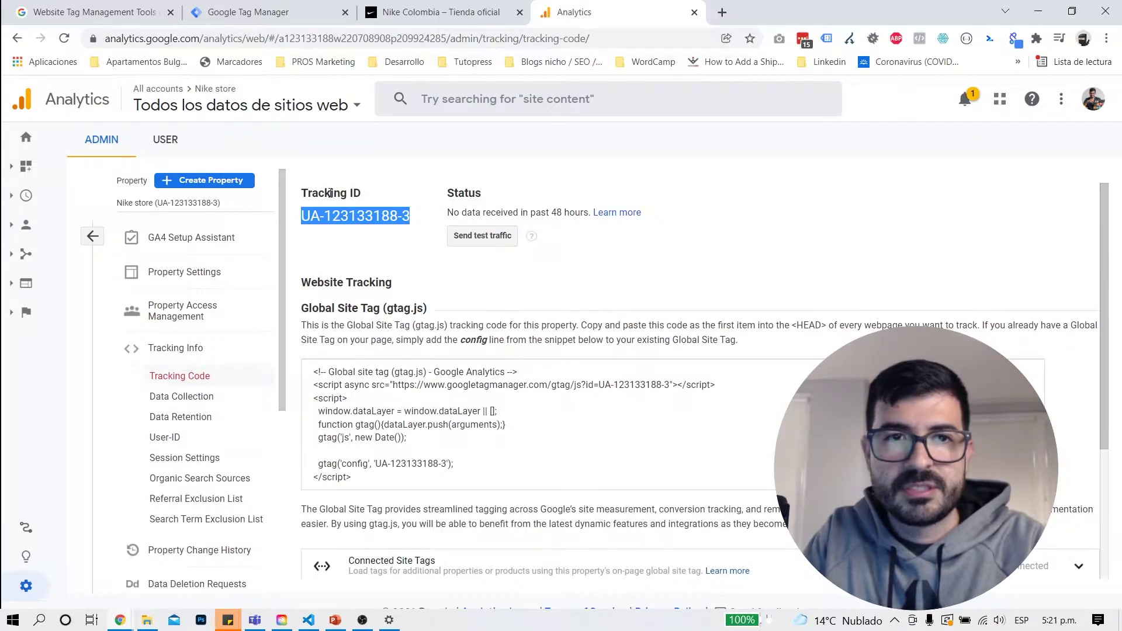
left_click(232, 7)
left_click(433, 298)
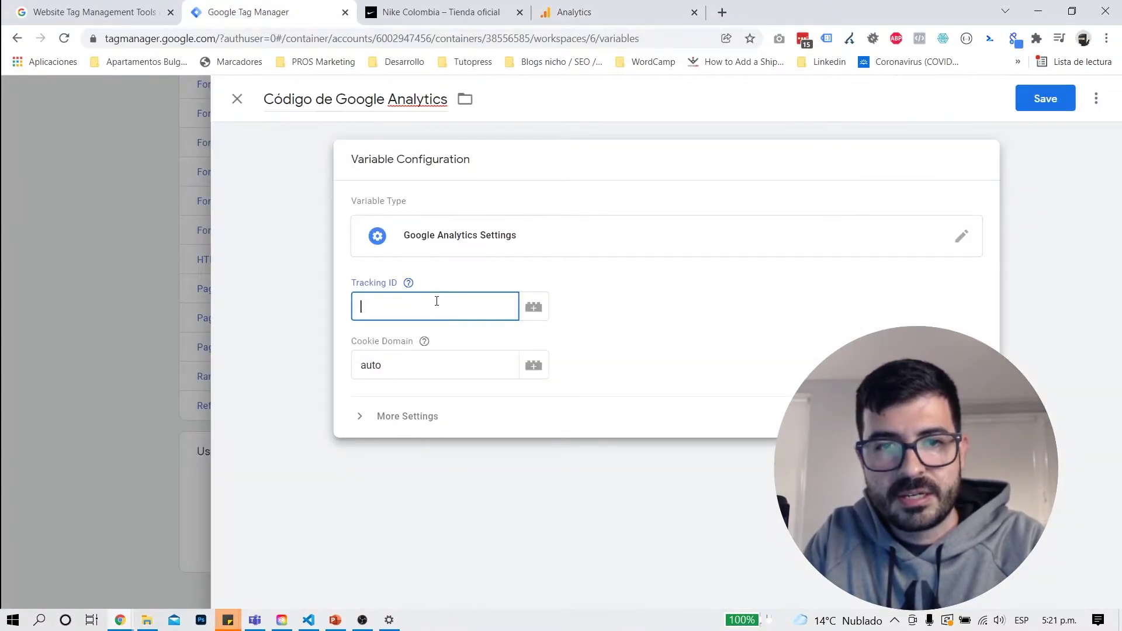
key("ctrl+v")
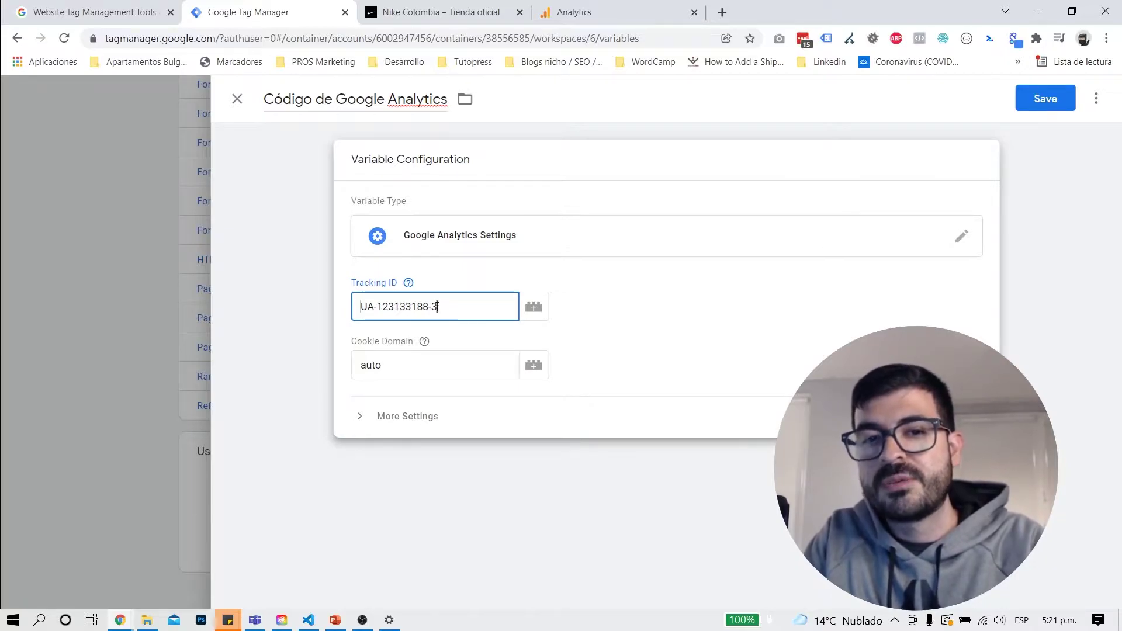
- Look over the variable's additional settings without changing them, and save the variable
left_click(408, 422)
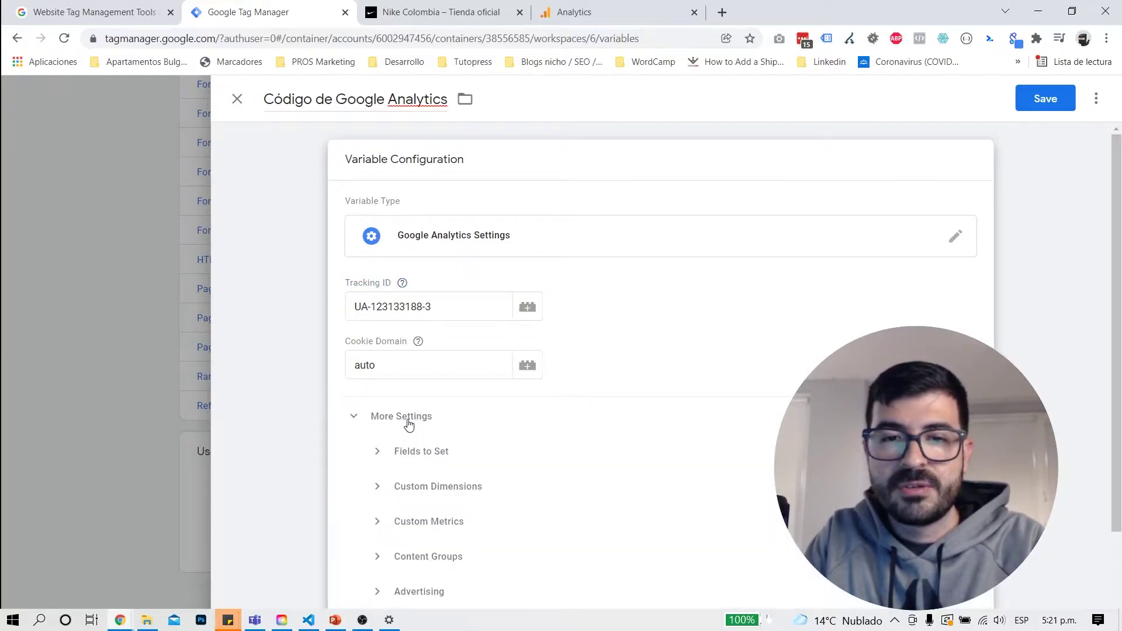
scroll(657, 371, "down", 2)
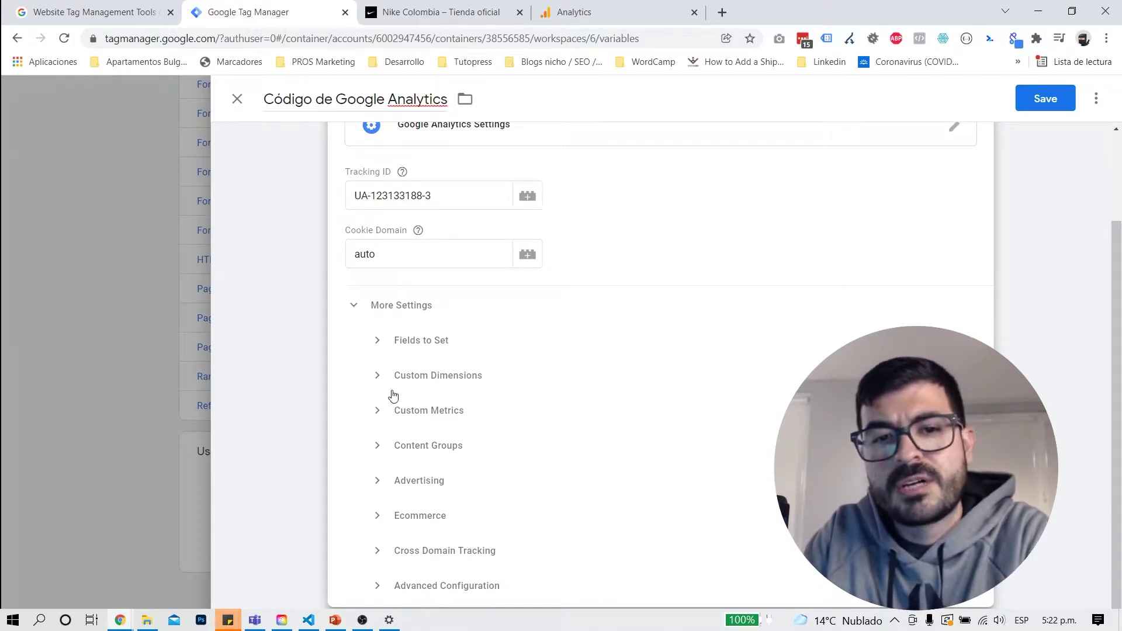
left_click(413, 306)
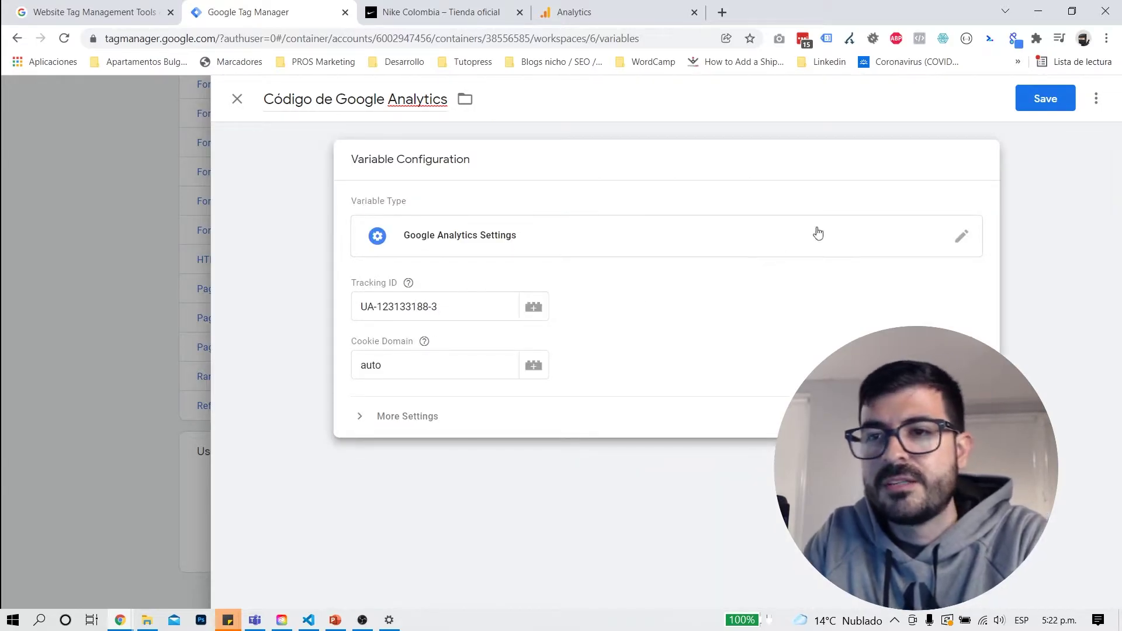
double_click(370, 307)
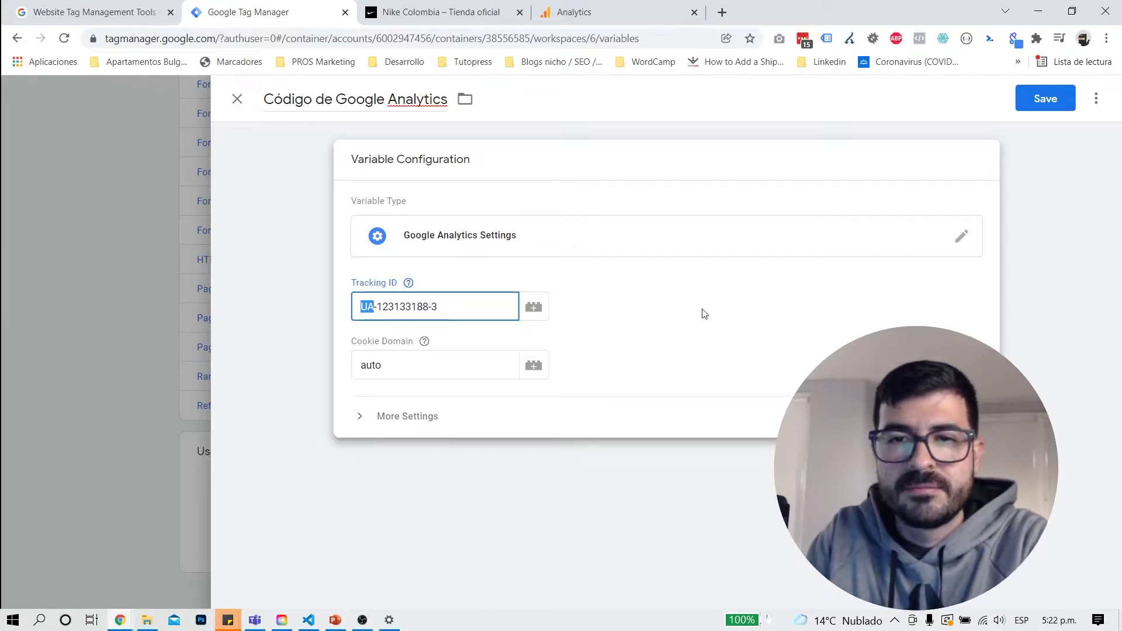
left_click(1040, 100)
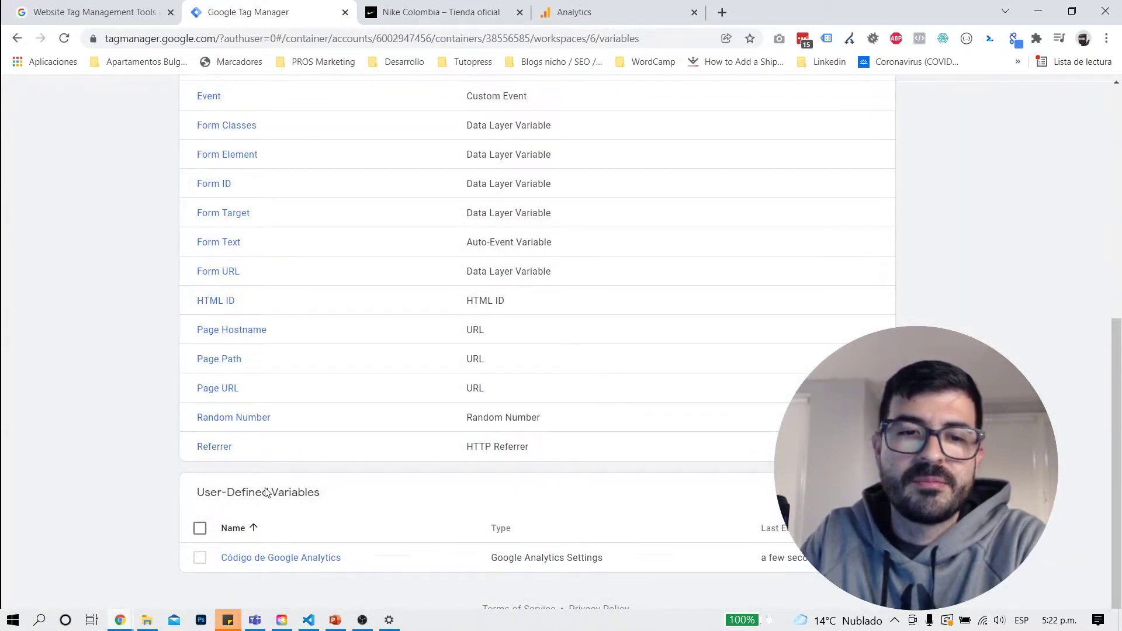
- Review the container's variables, then start a new tag and name it "Google analytics"
scroll(267, 494, "up", 1)
scroll(267, 493, "down", 1)
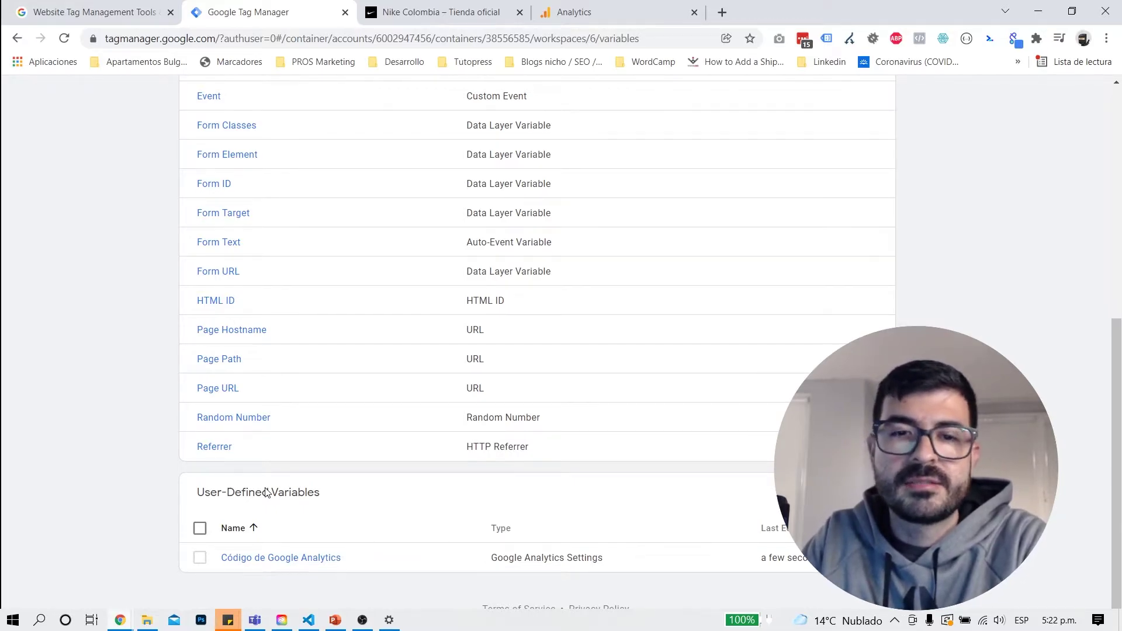
scroll(266, 492, "up", 3)
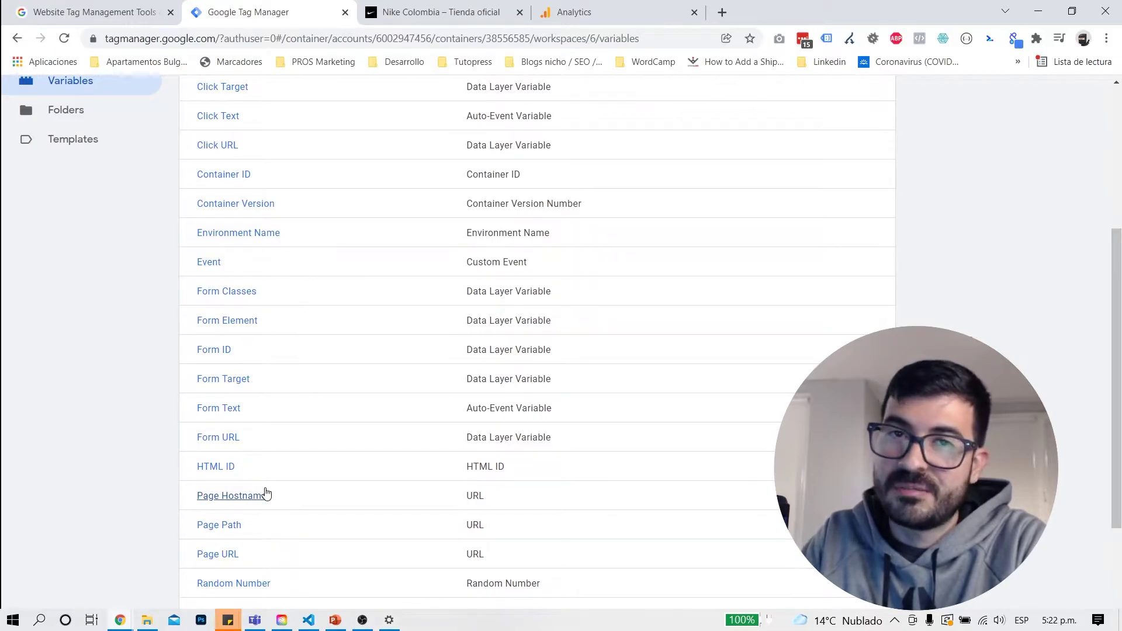
scroll(266, 493, "up", 5)
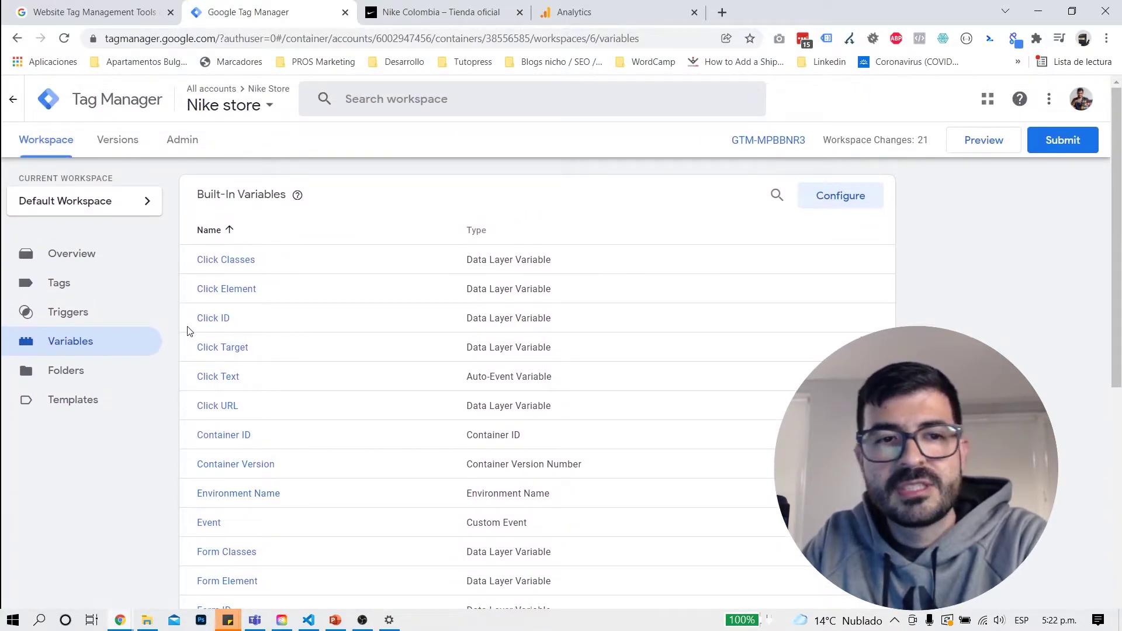
left_click(57, 283)
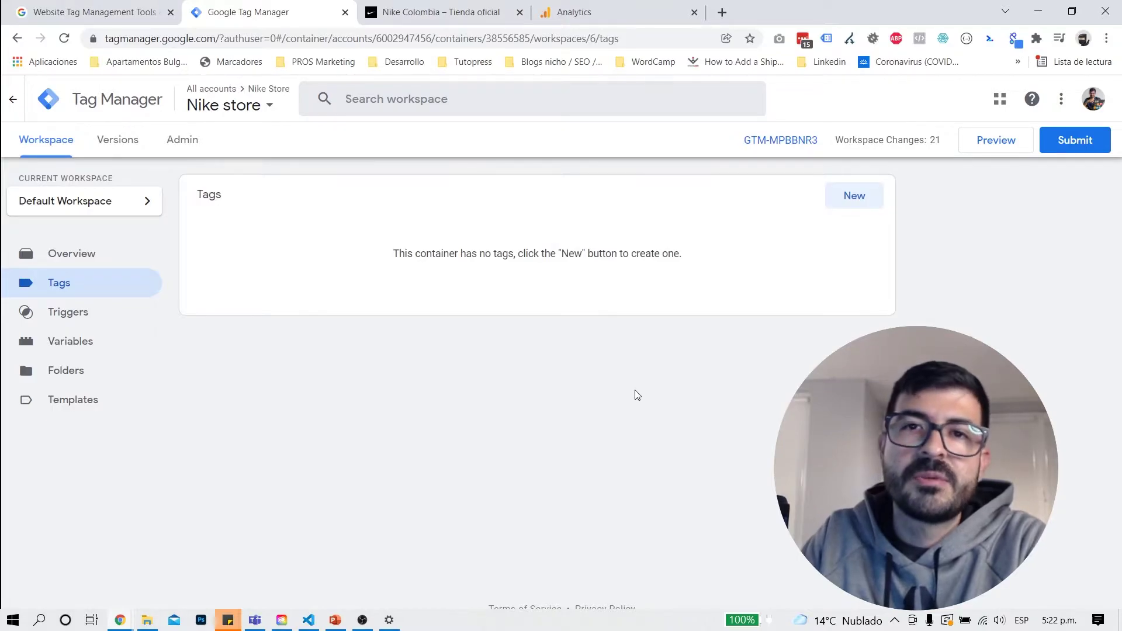
left_click(855, 197)
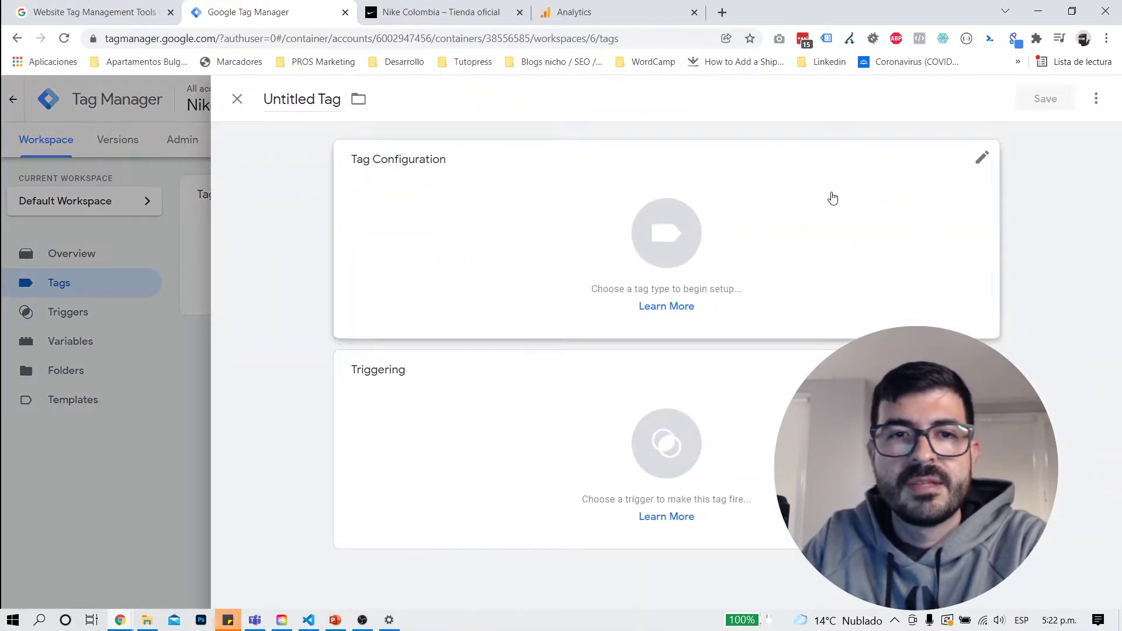
triple_click(289, 96)
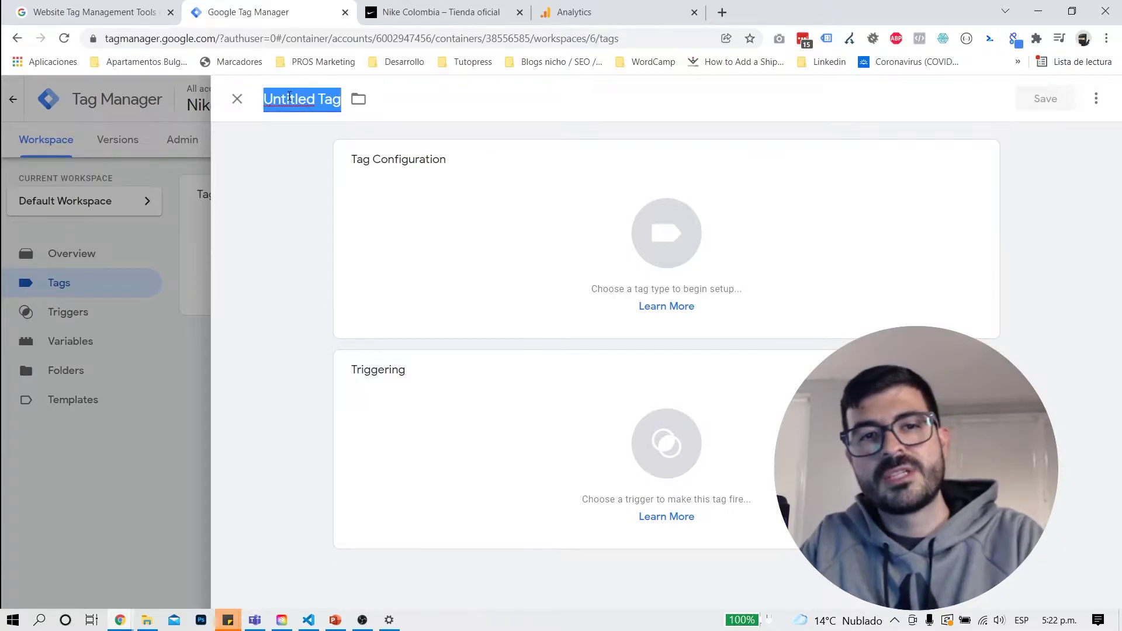
type("Goo")
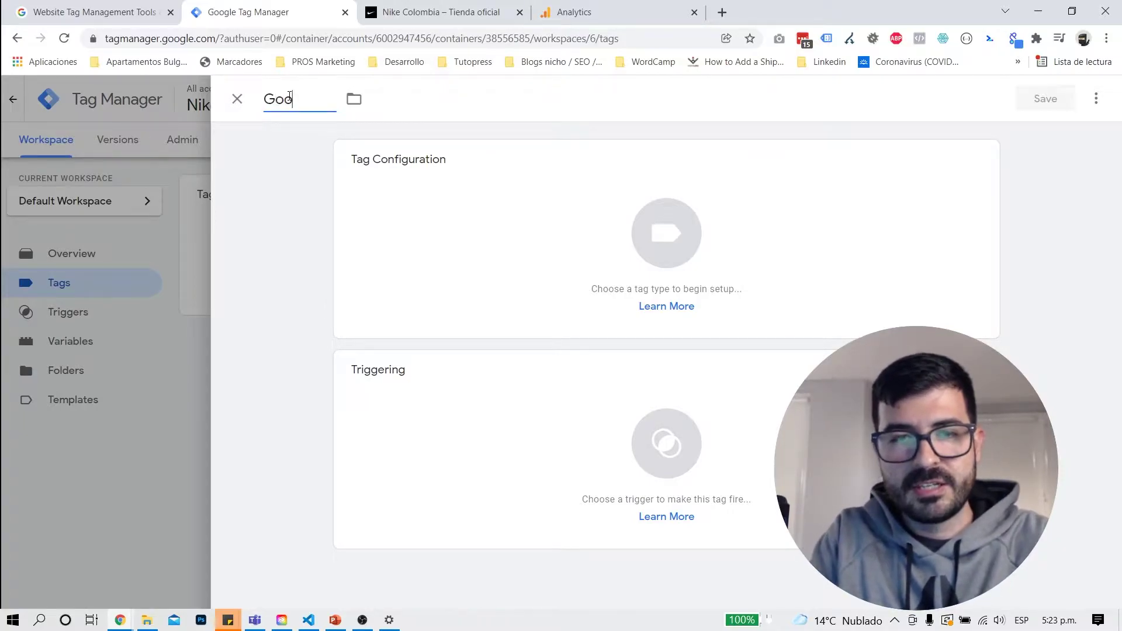
type("gle analy")
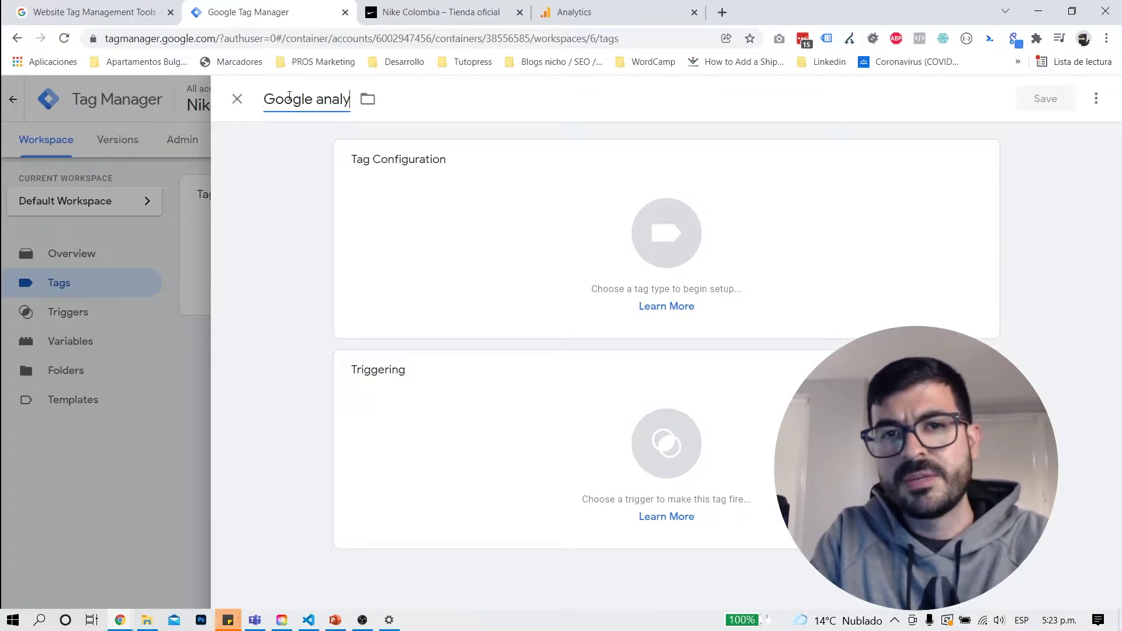
type("t")
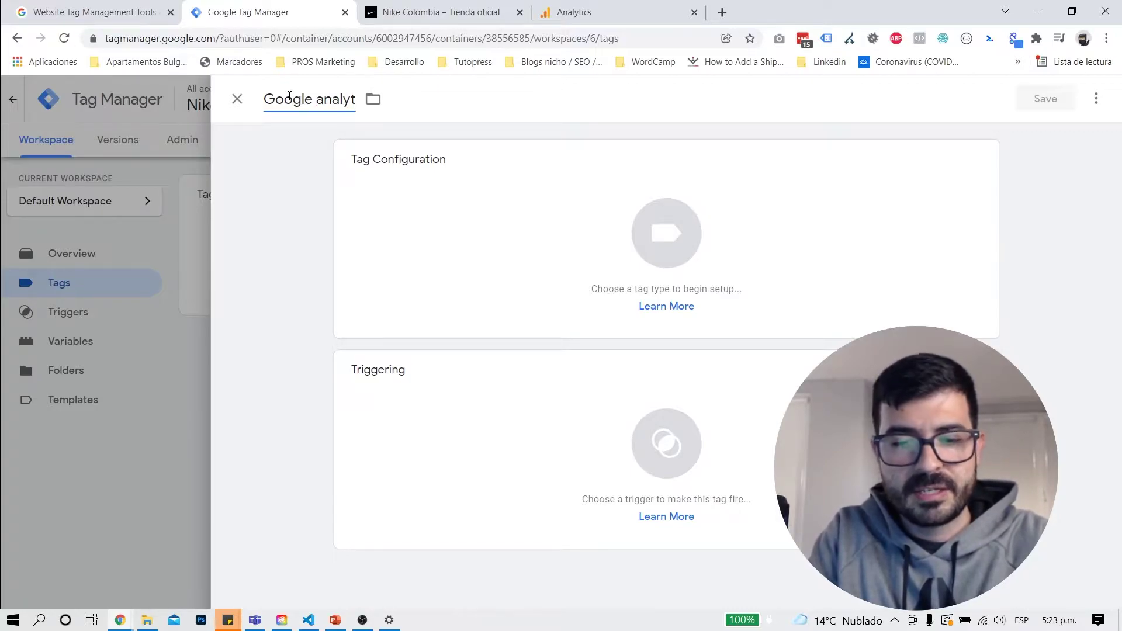
type("ics")
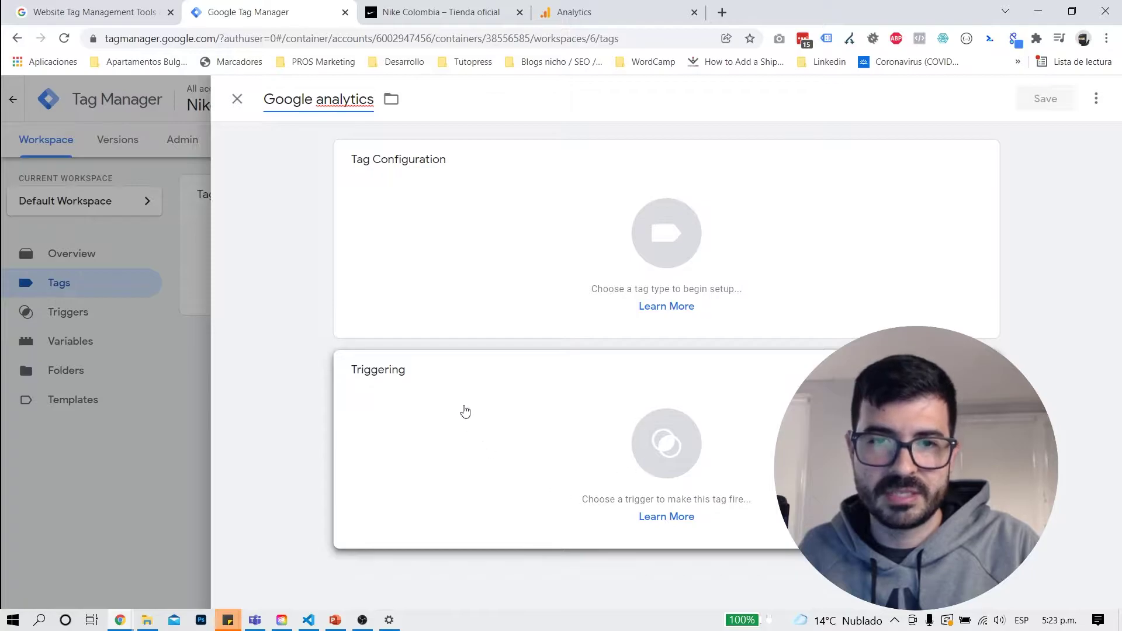
- Configure the tag as Google Analytics: Universal Analytics, with track type Page View and {{Código de Google Analytics}} as its settings variable
left_click(545, 239)
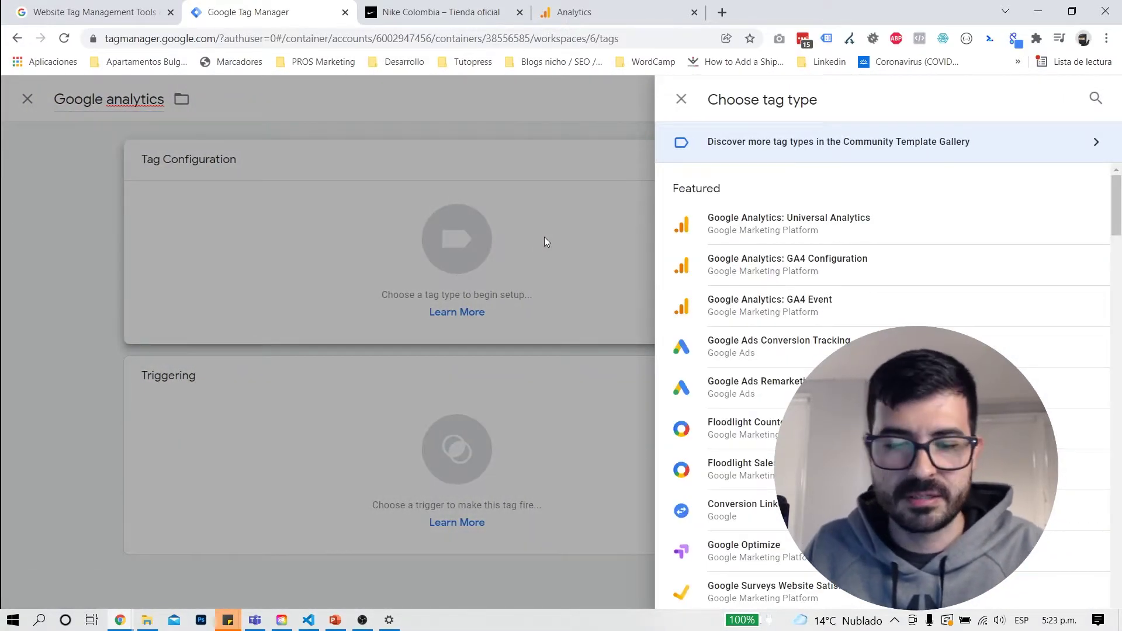
left_click(806, 233)
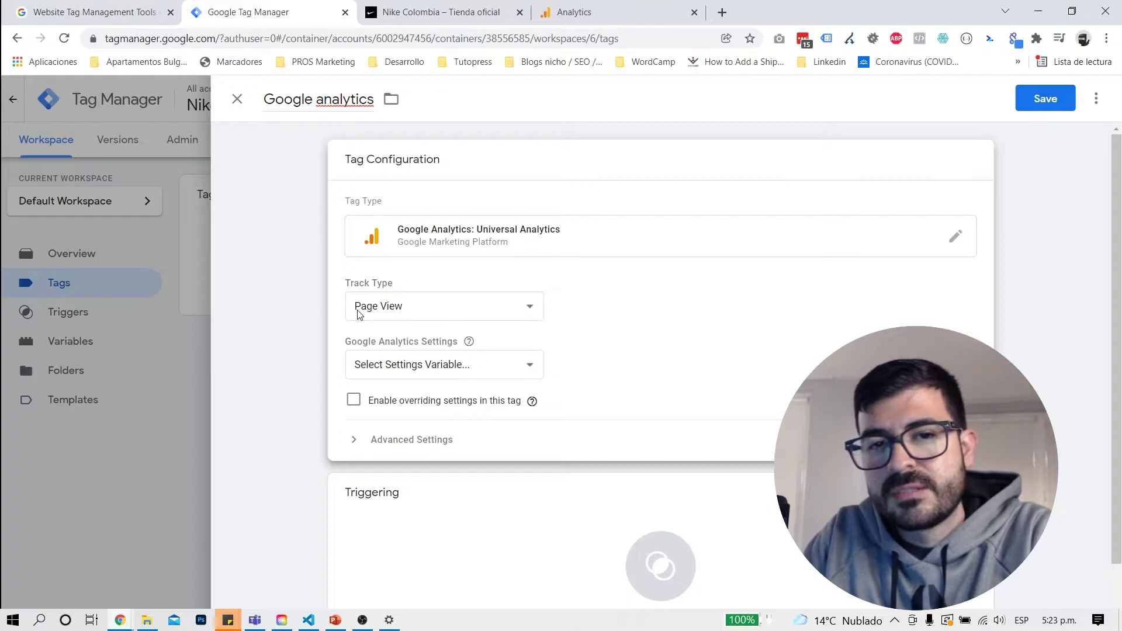
left_click(439, 311)
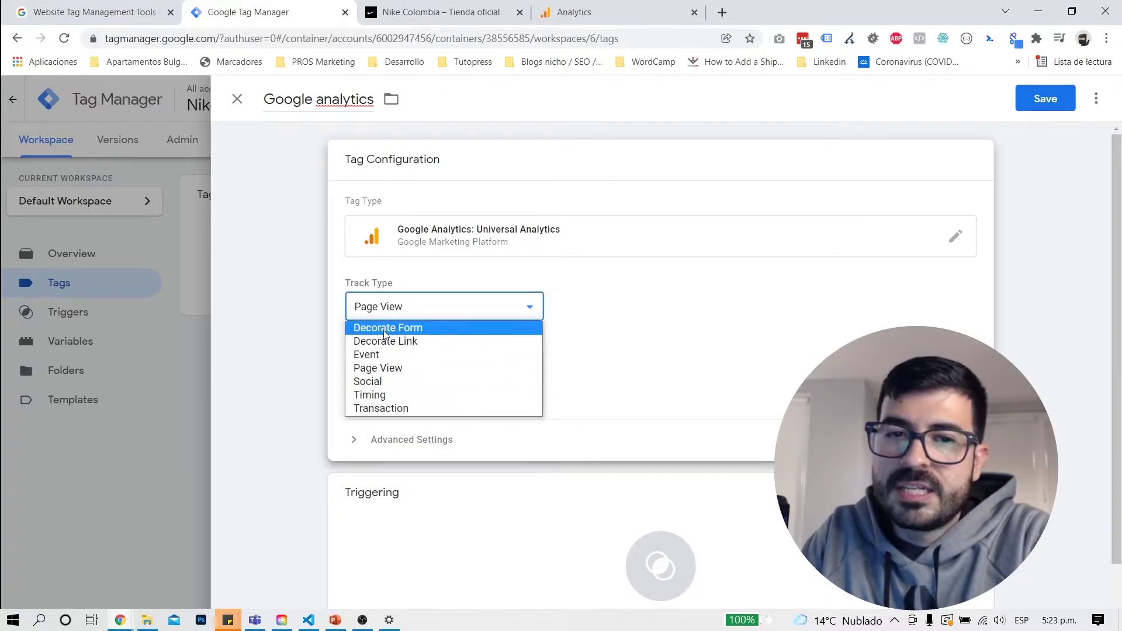
left_click(413, 373)
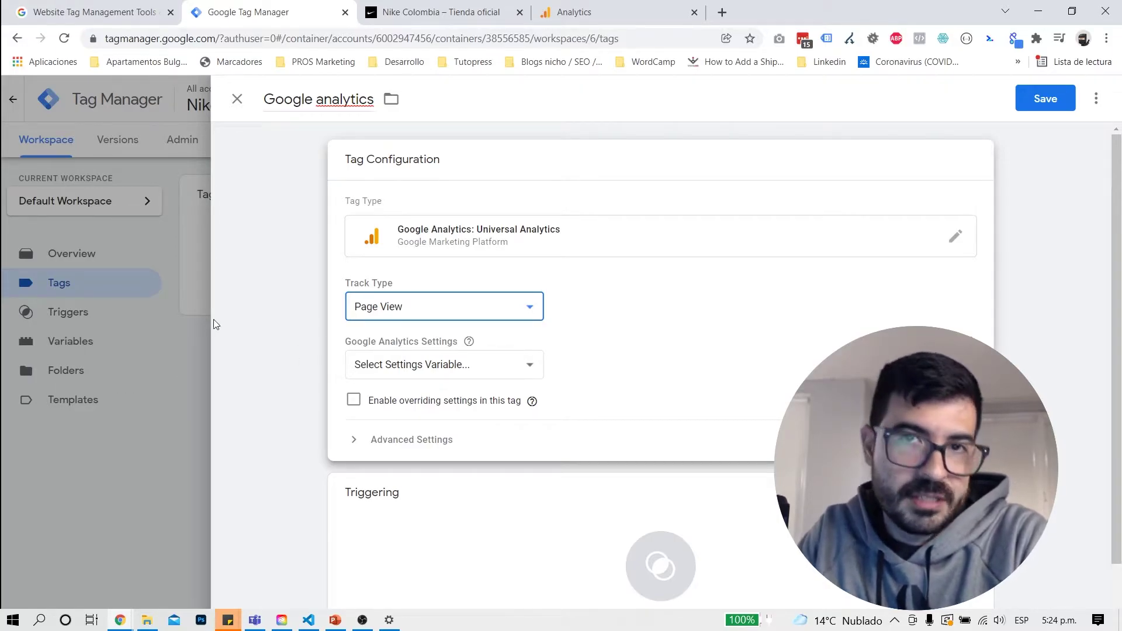
left_click(480, 369)
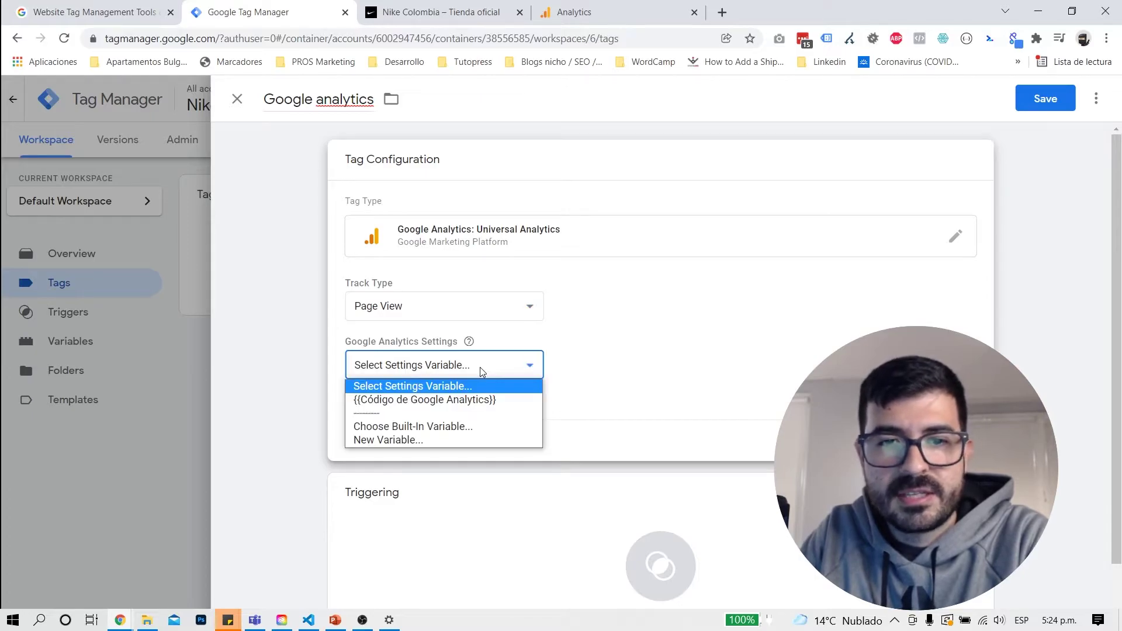
left_click(430, 400)
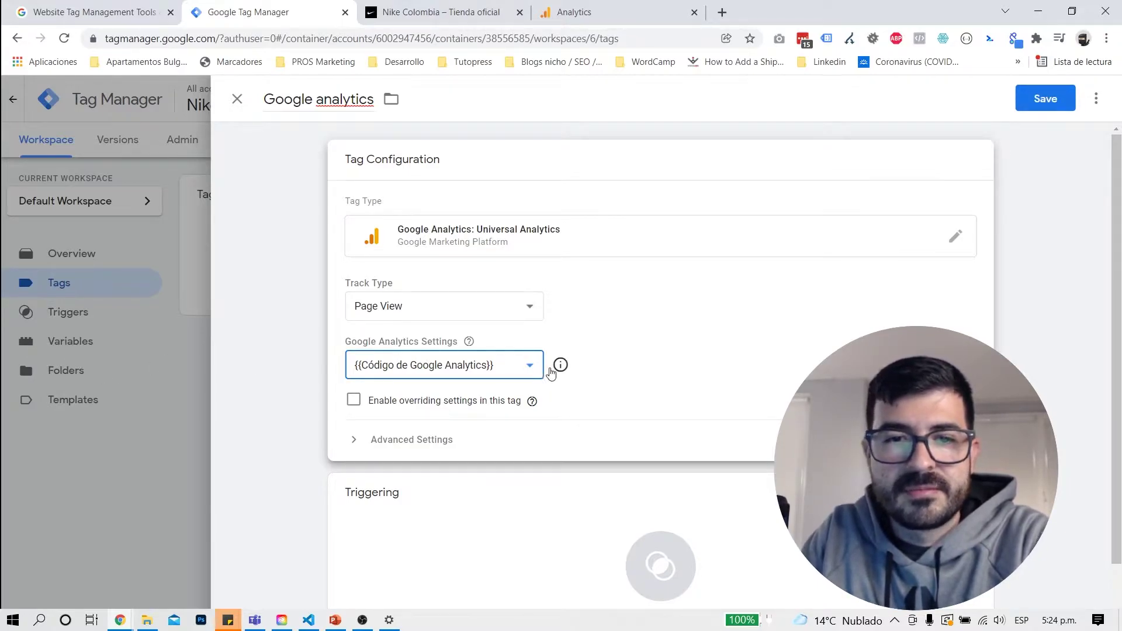
- Expand the tag's advanced settings and examine the firing priority, scheduling and firing options
scroll(550, 375, "down", 1)
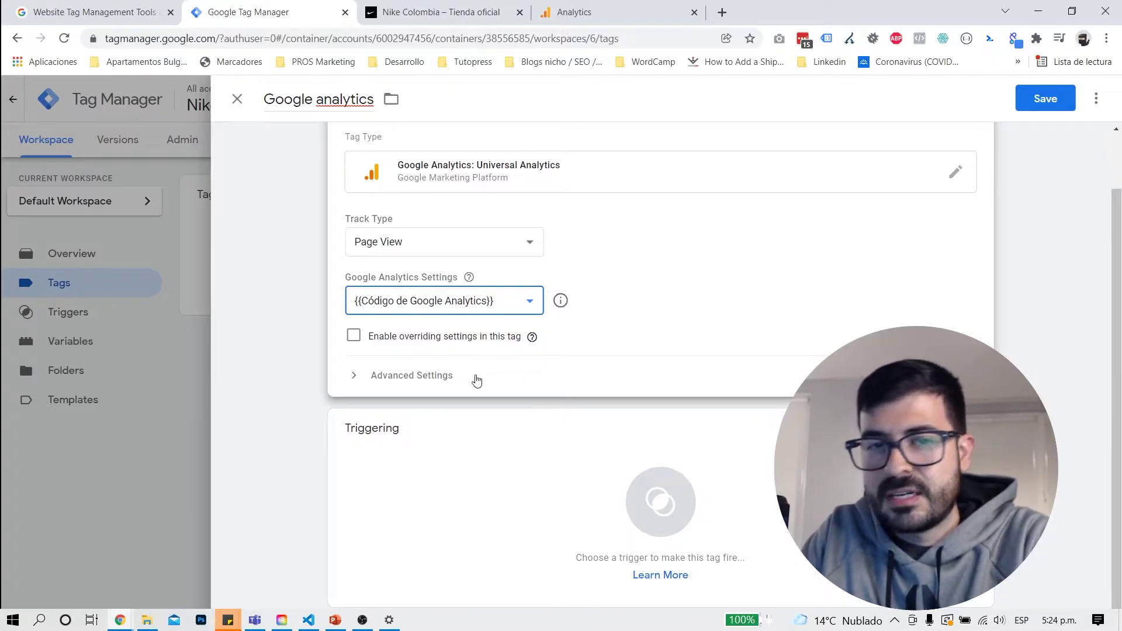
left_click(435, 384)
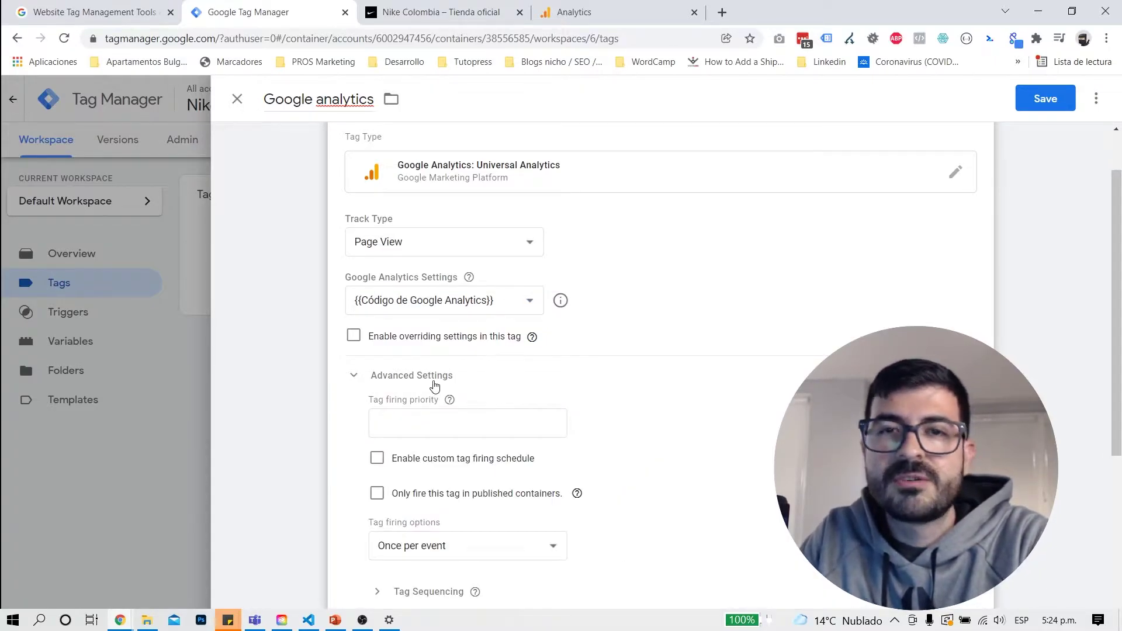
scroll(434, 384, "down", 3)
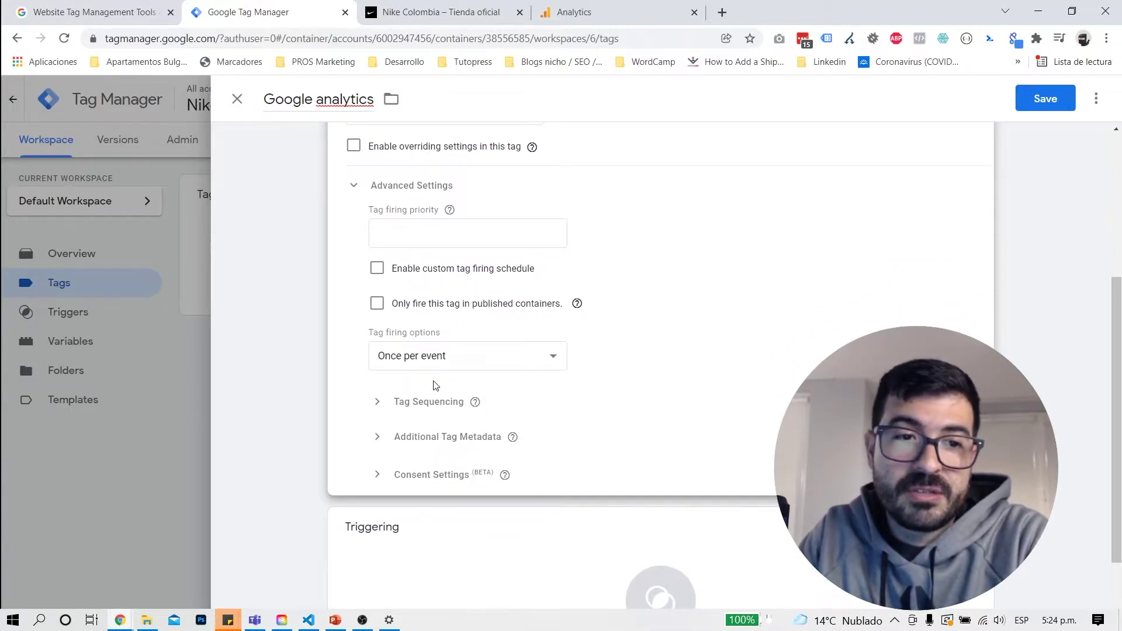
- Collapse the advanced settings, then examine the additional settings offered by overriding the settings variable, leaving overriding disabled
scroll(435, 384, "up", 1)
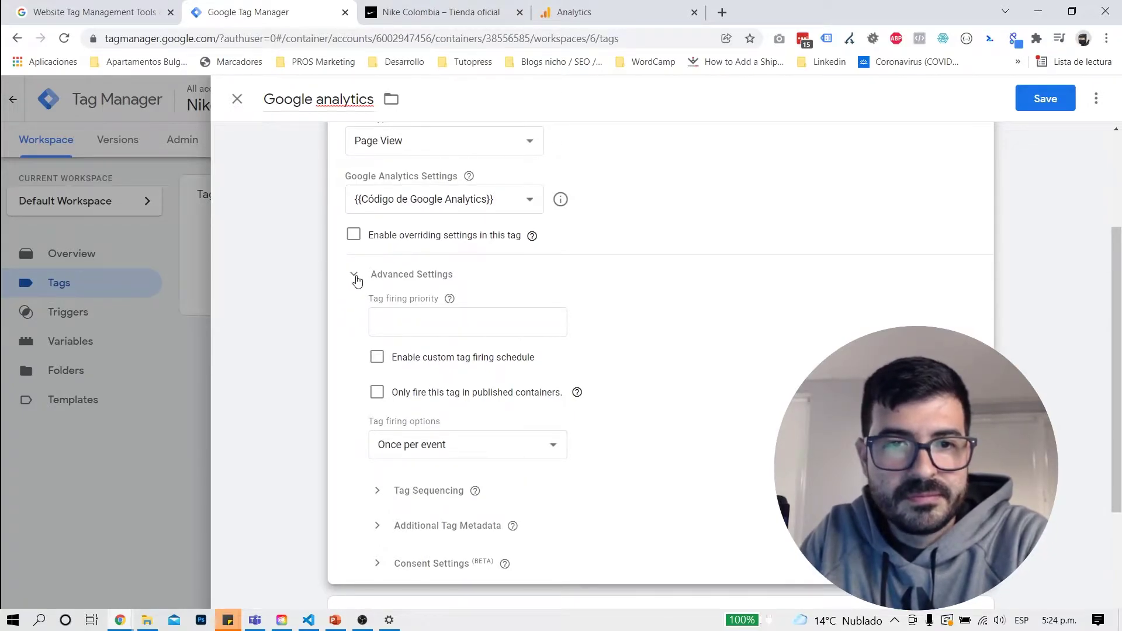
left_click(356, 280)
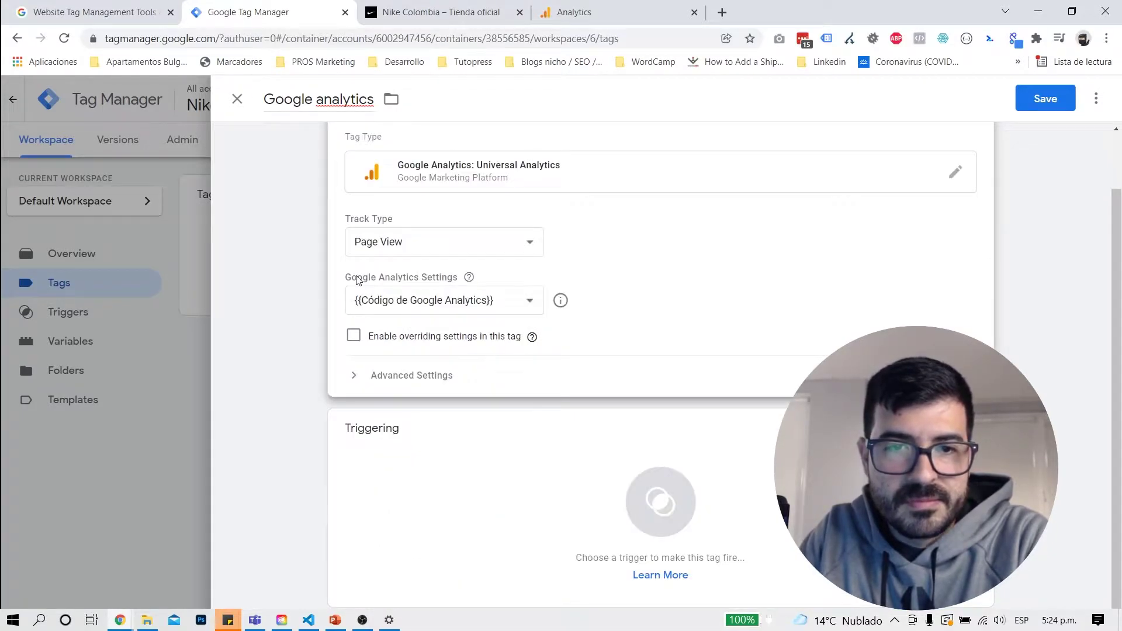
left_click(354, 336)
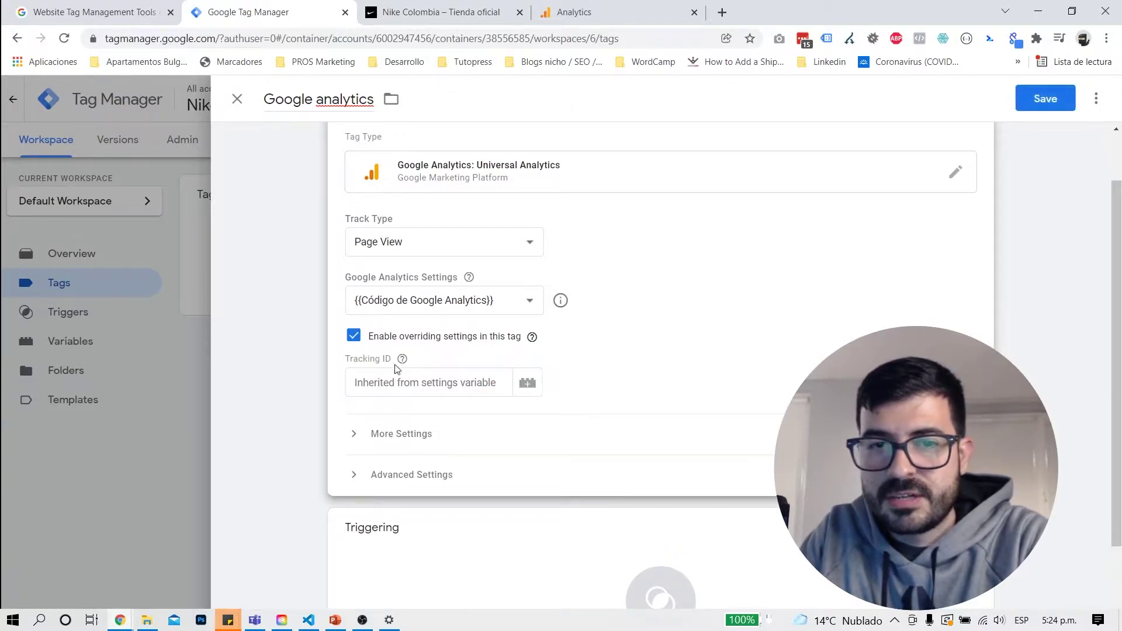
left_click(403, 435)
scroll(402, 434, "down", 3)
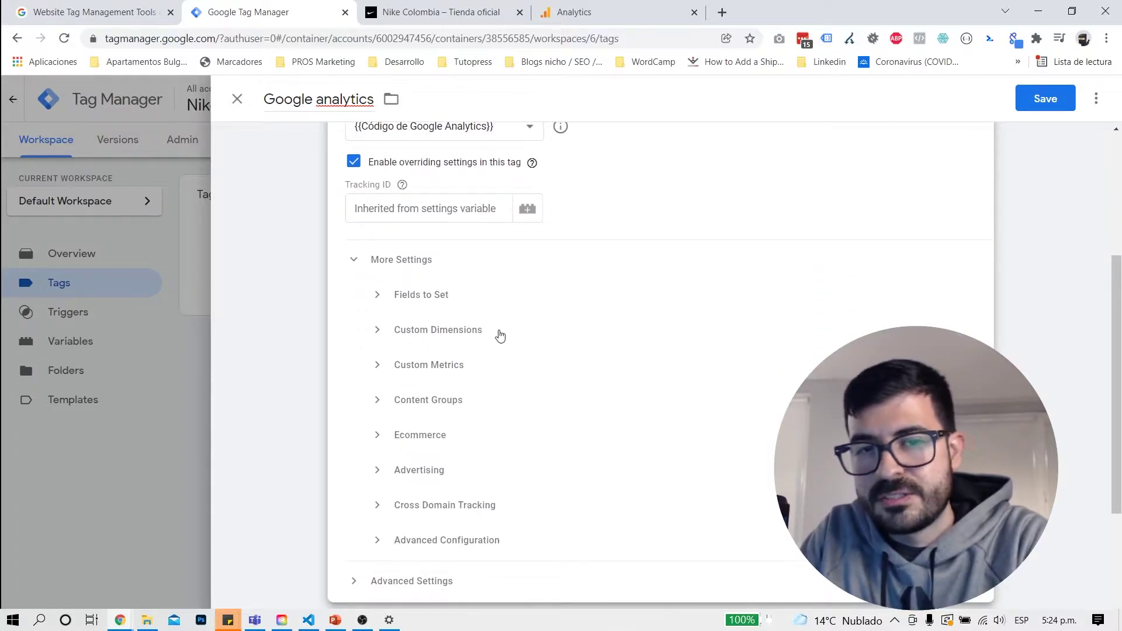
scroll(499, 333, "down", 2)
scroll(500, 335, "up", 1)
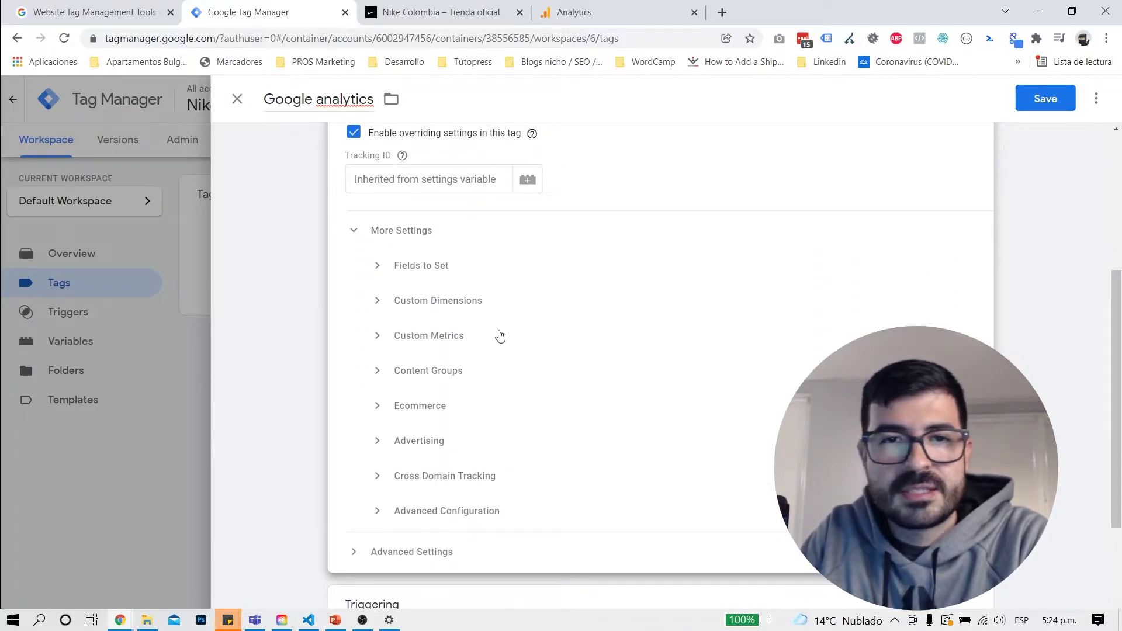
scroll(500, 334, "up", 1)
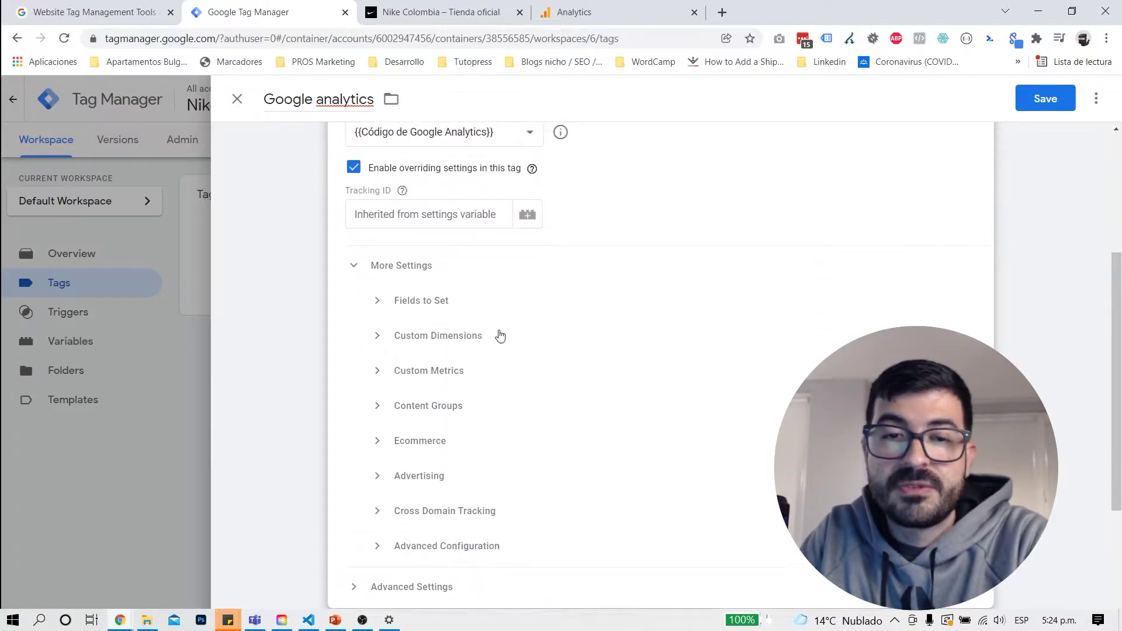
left_click(351, 169)
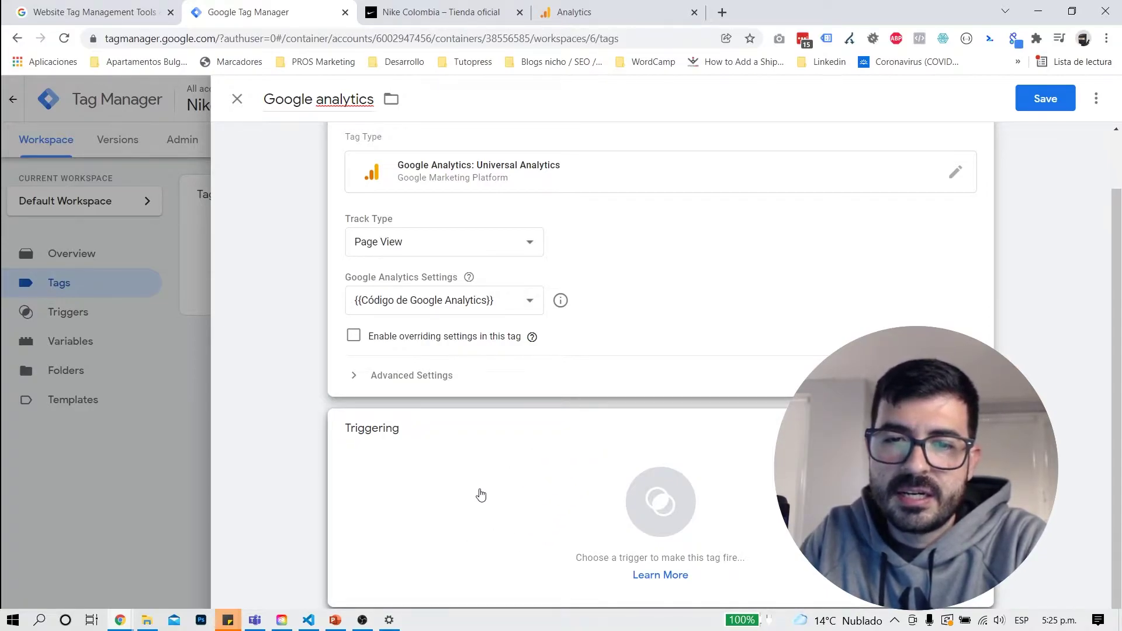
- Assign the All Pages page view trigger to the Google analytics tag and save the tag
left_click(490, 467)
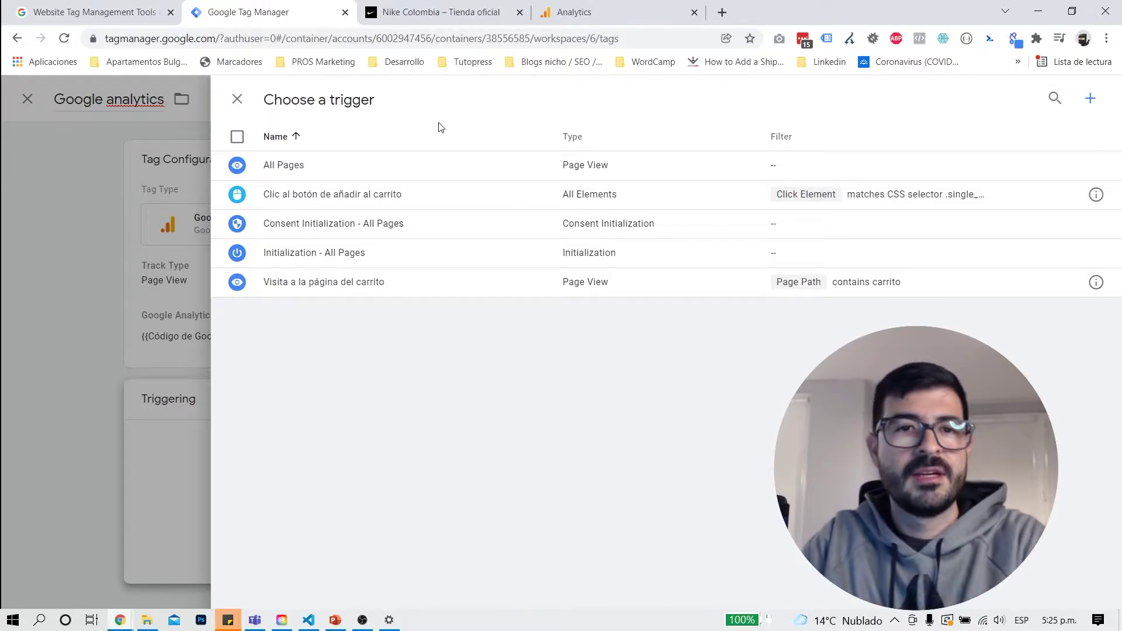
left_click(305, 173)
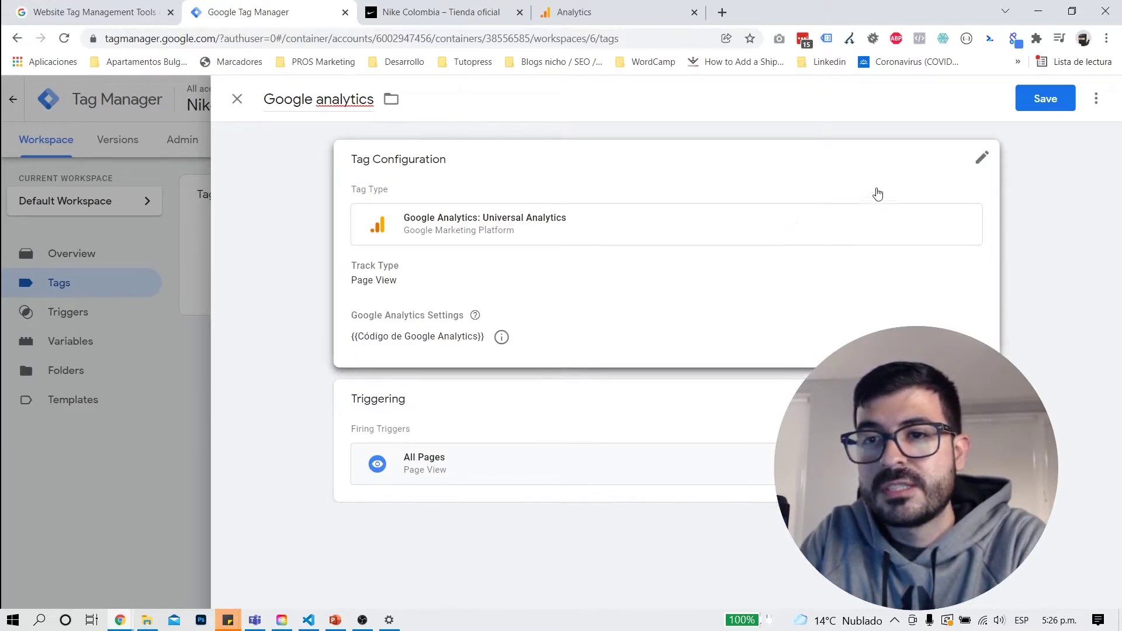
left_click(1040, 101)
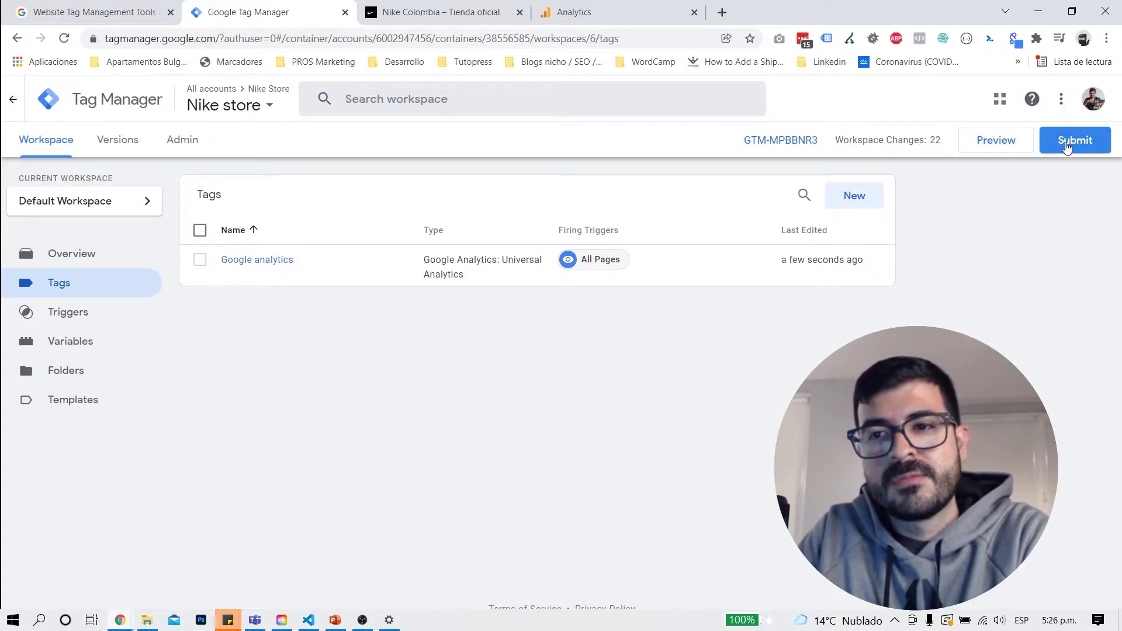
- Start preview mode for the Nike store container and bring up its Tag Assistant connection dialog
left_click(993, 149)
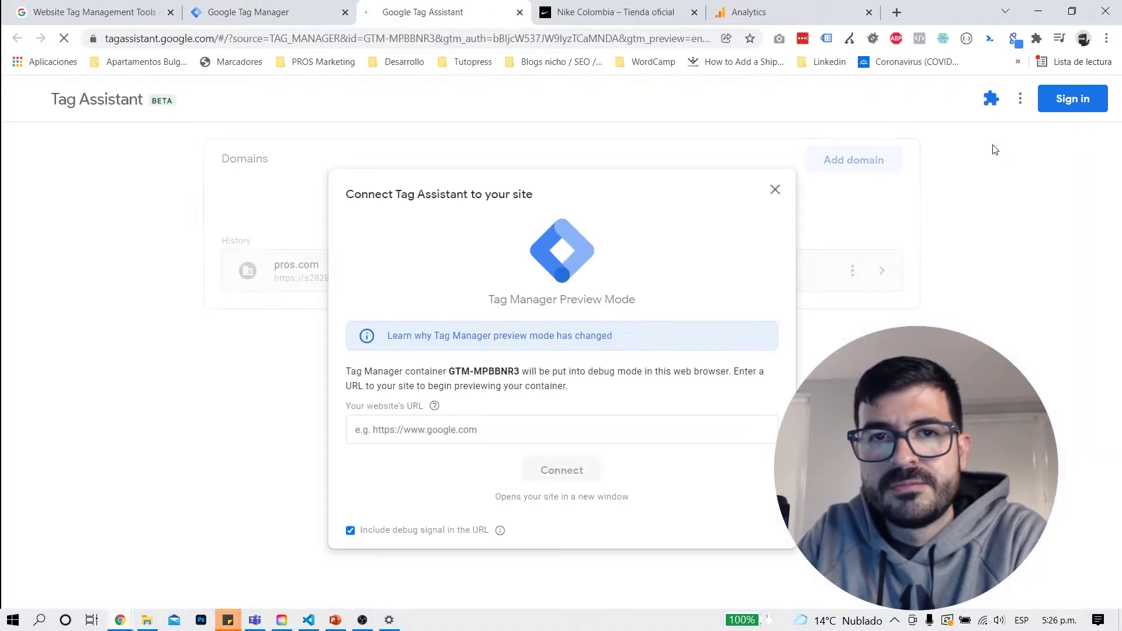
left_click(282, 9)
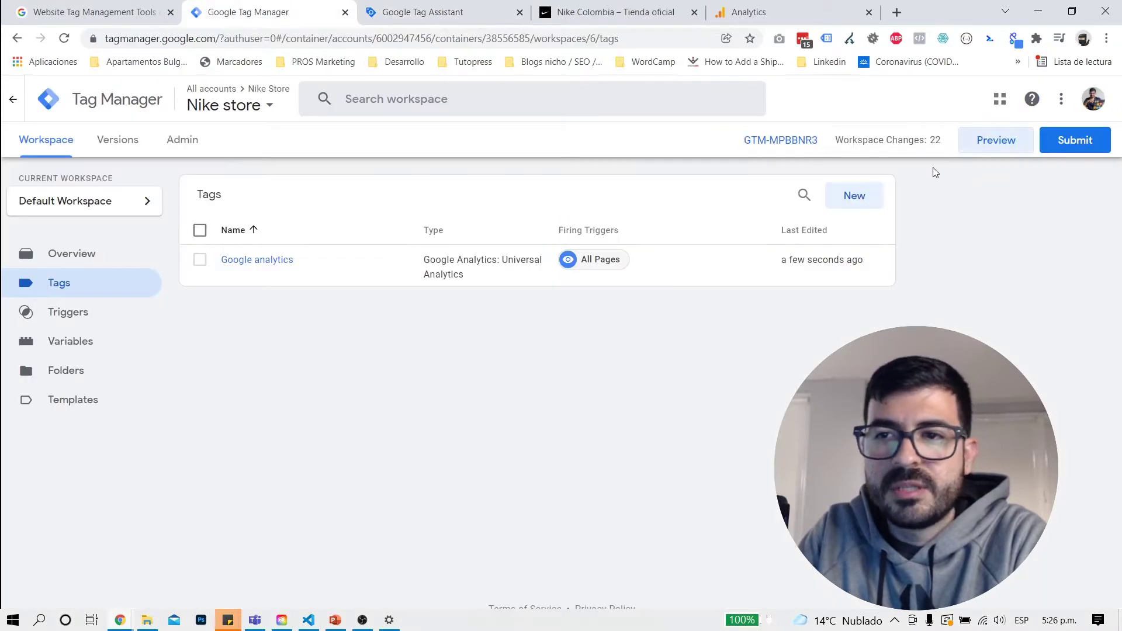
left_click(422, 8)
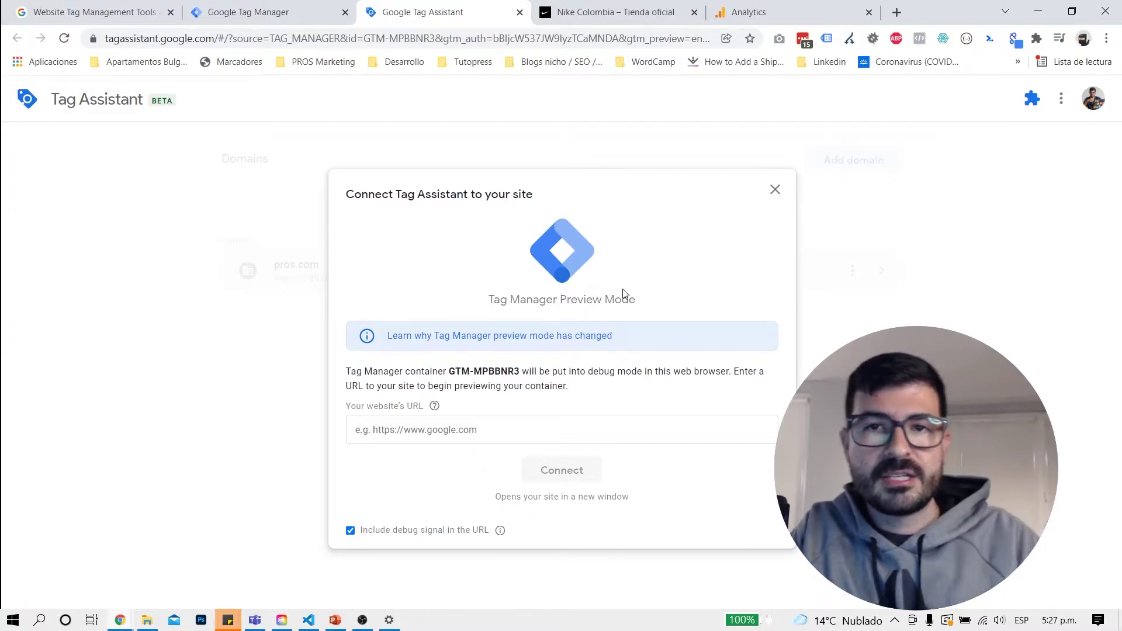
- Switch to the Nike Colombia site's WordPress dashboard and open the Google Tag Manager plugin's settings
left_click(632, 13)
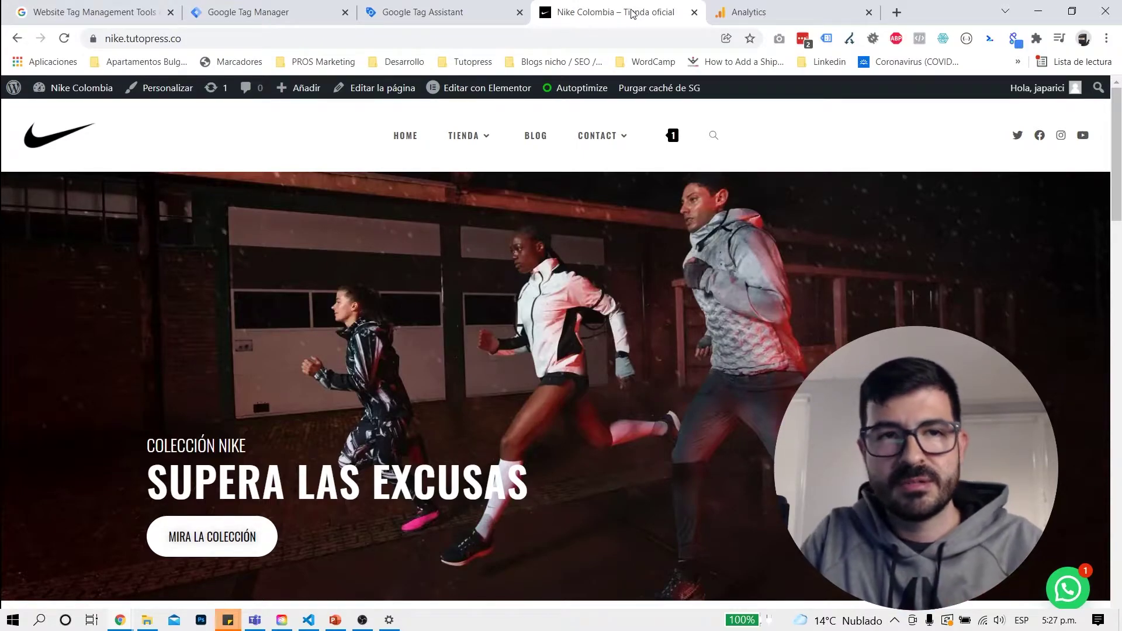
left_click(90, 95)
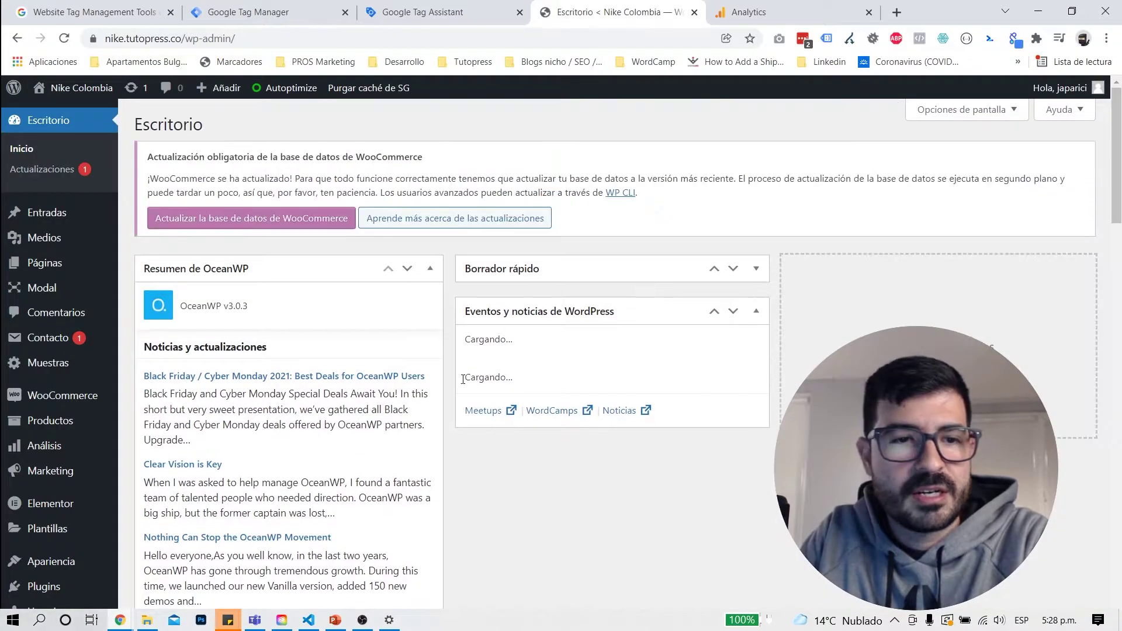
scroll(406, 425, "down", 5)
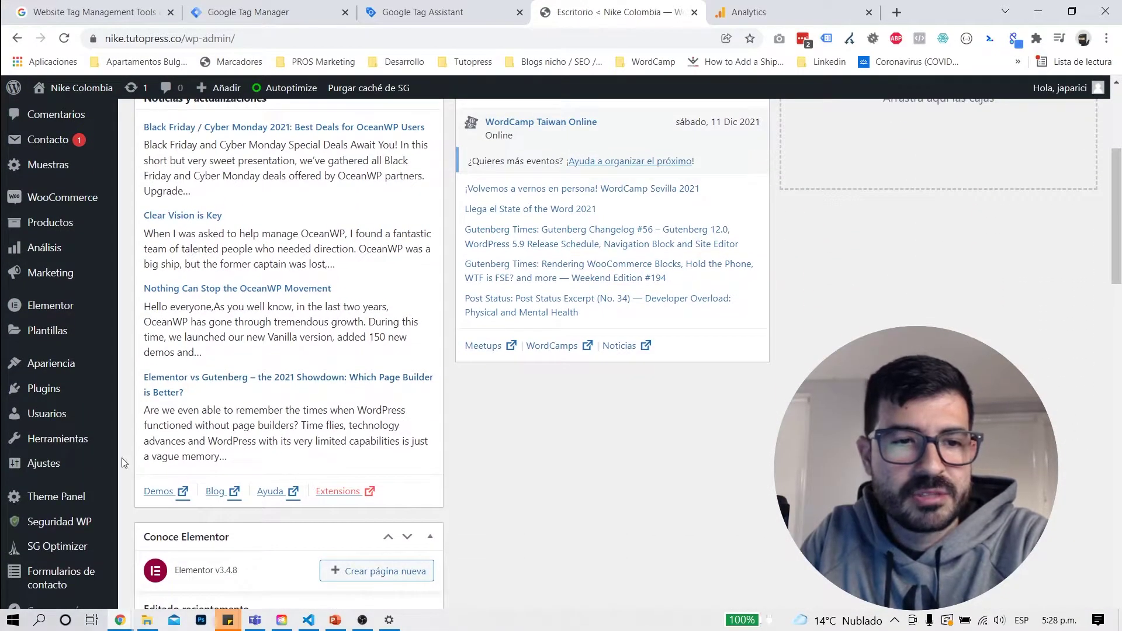
mouse_move(44, 465)
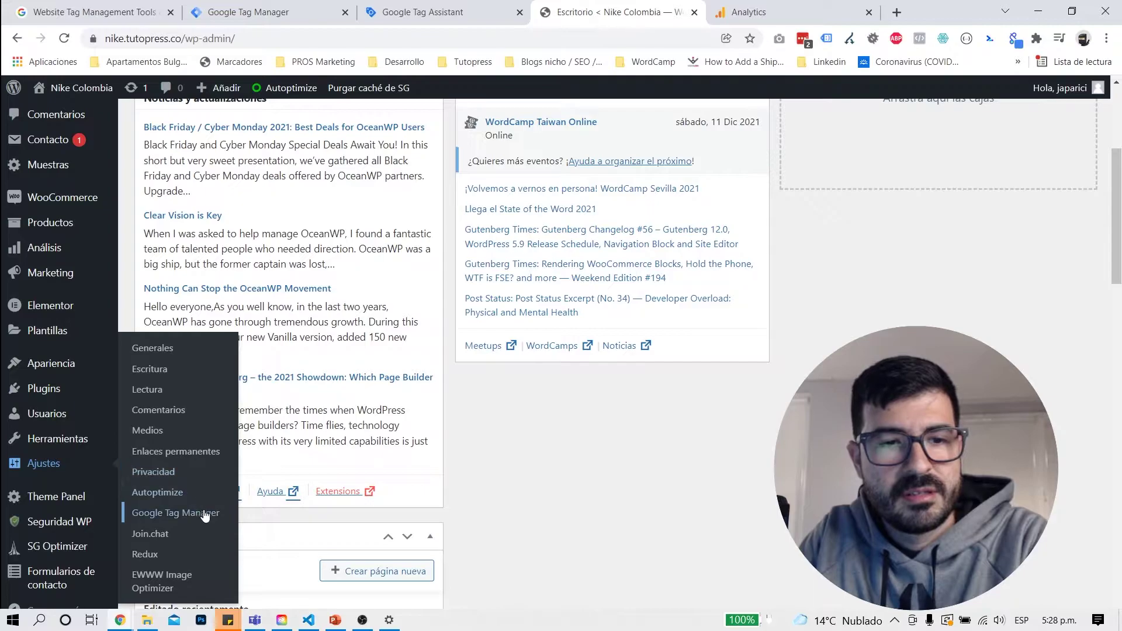
left_click(205, 520)
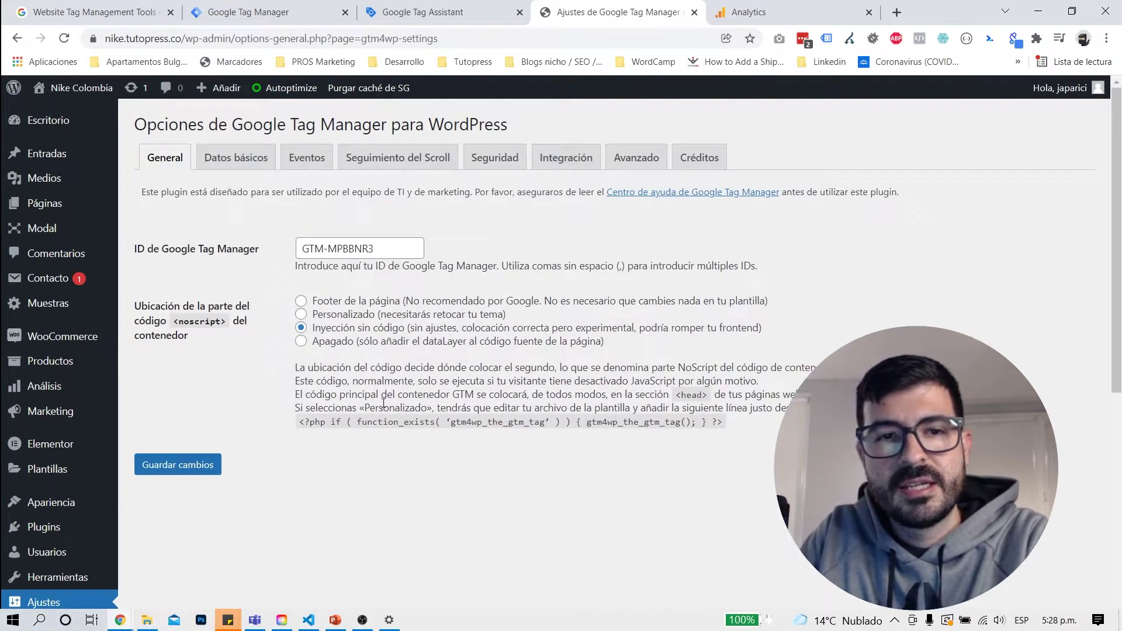
- Compare the container ID in the WordPress plugin settings with the ID of the Nike store container in Tag Manager
double_click(401, 250)
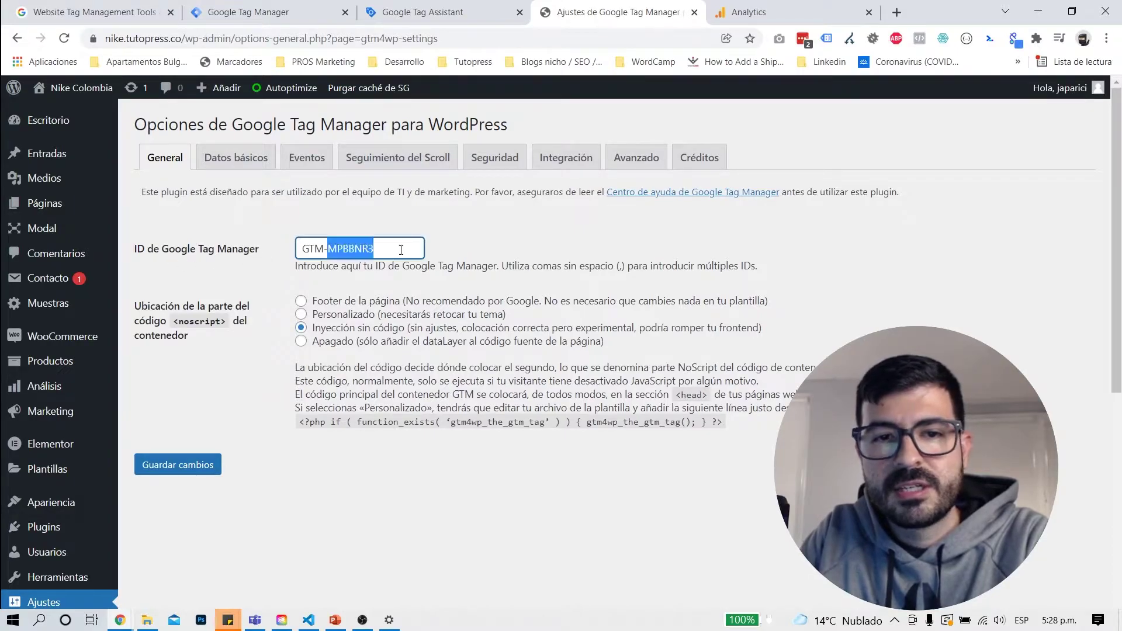
left_click(275, 13)
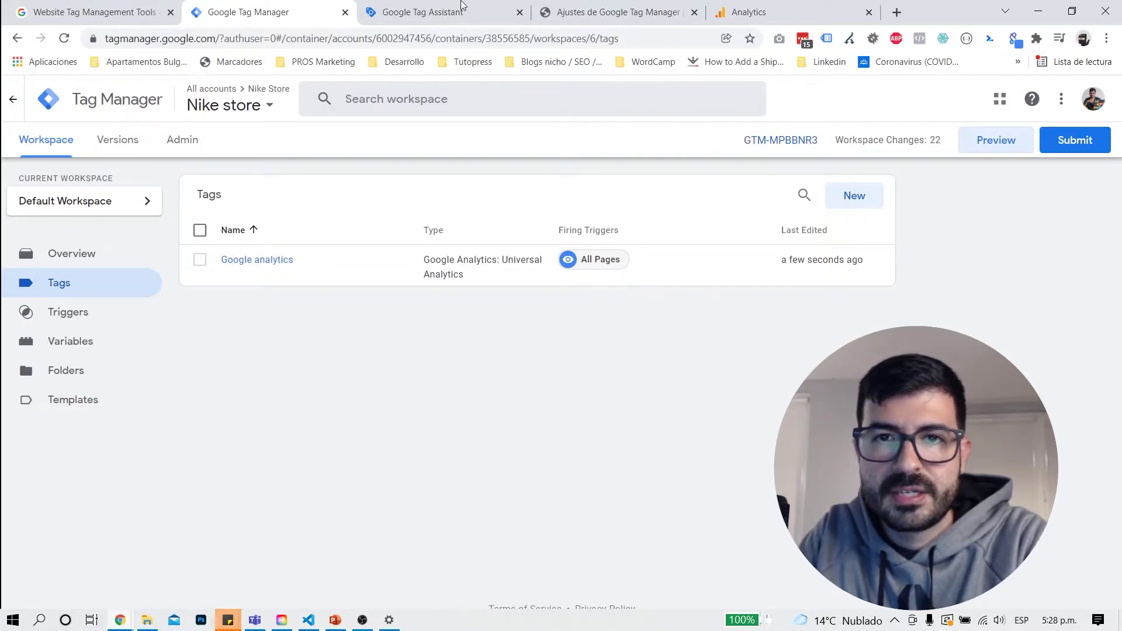
left_click(581, 7)
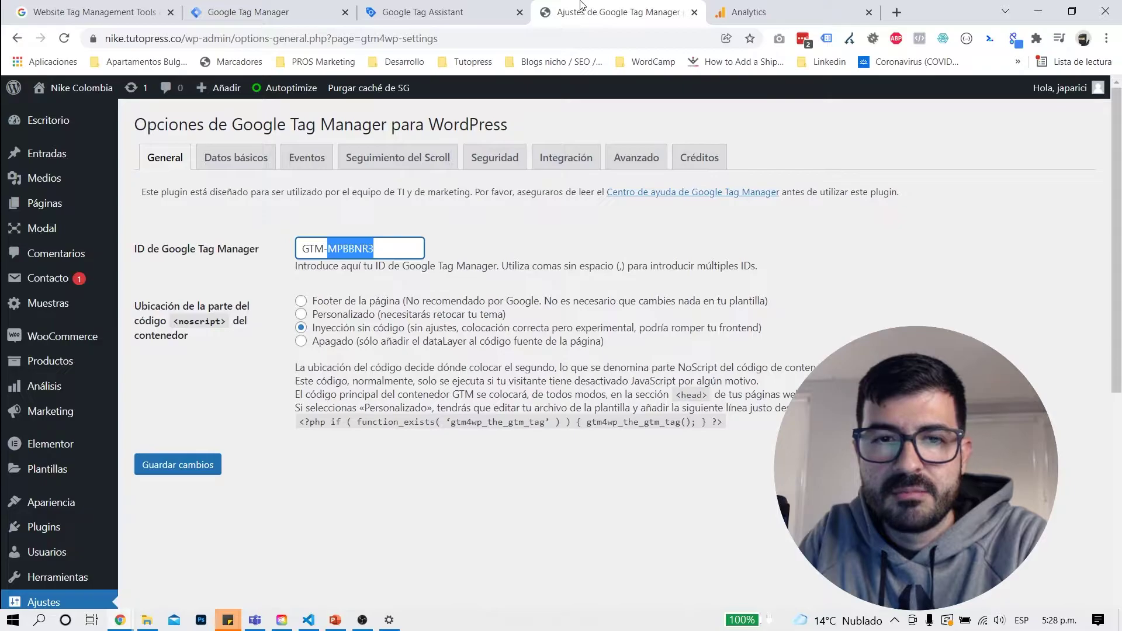
triple_click(394, 248)
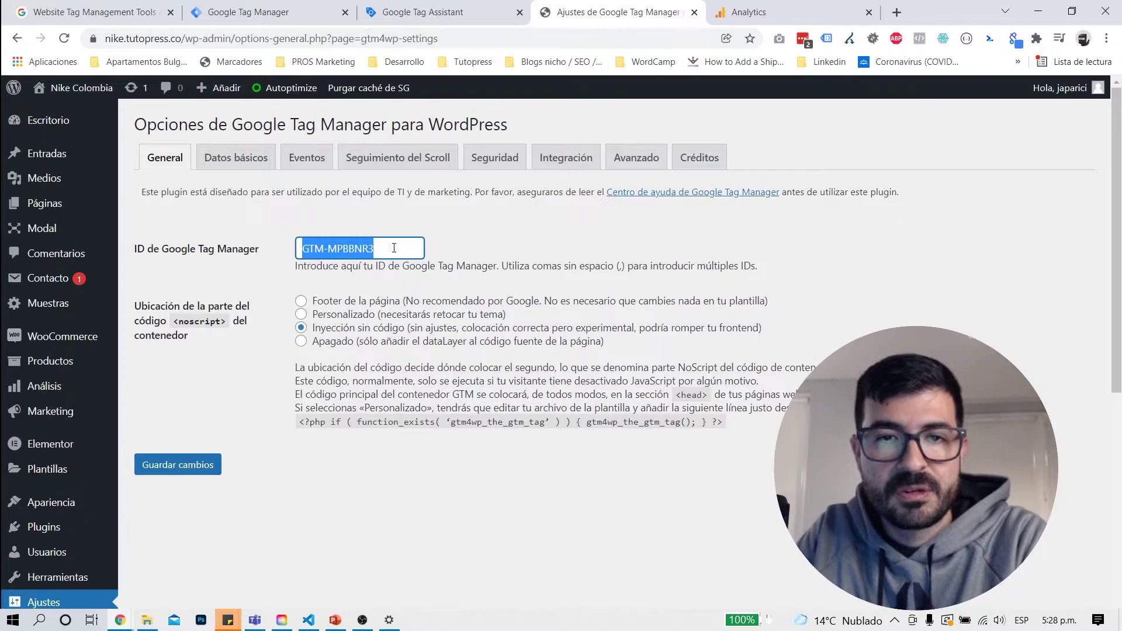
left_click(82, 88)
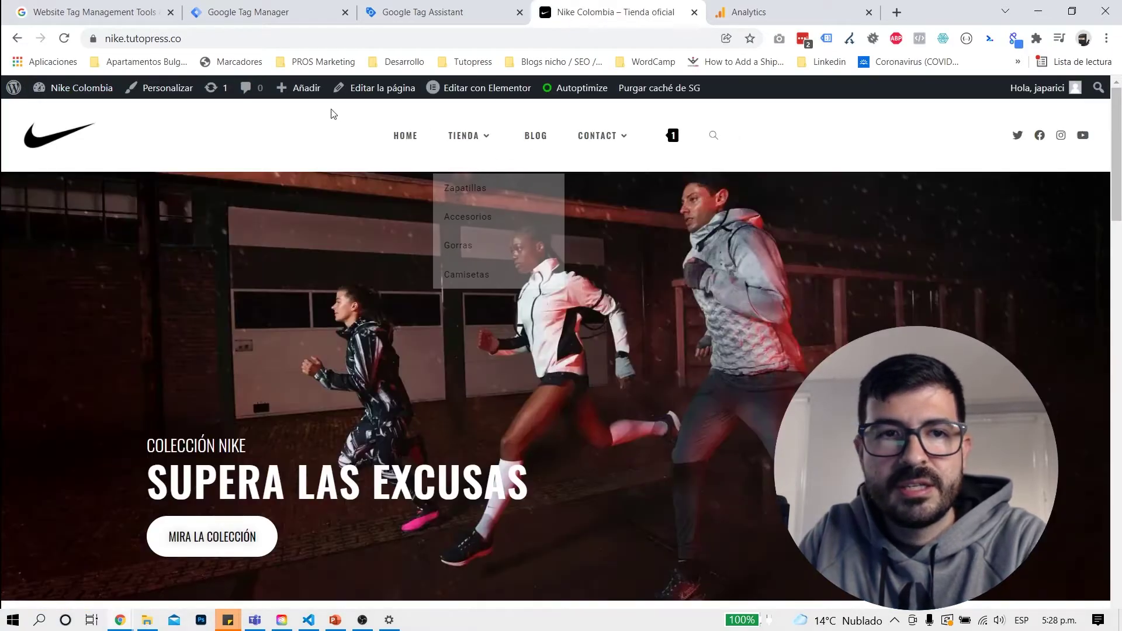
left_click(202, 40)
key("ctrl+c")
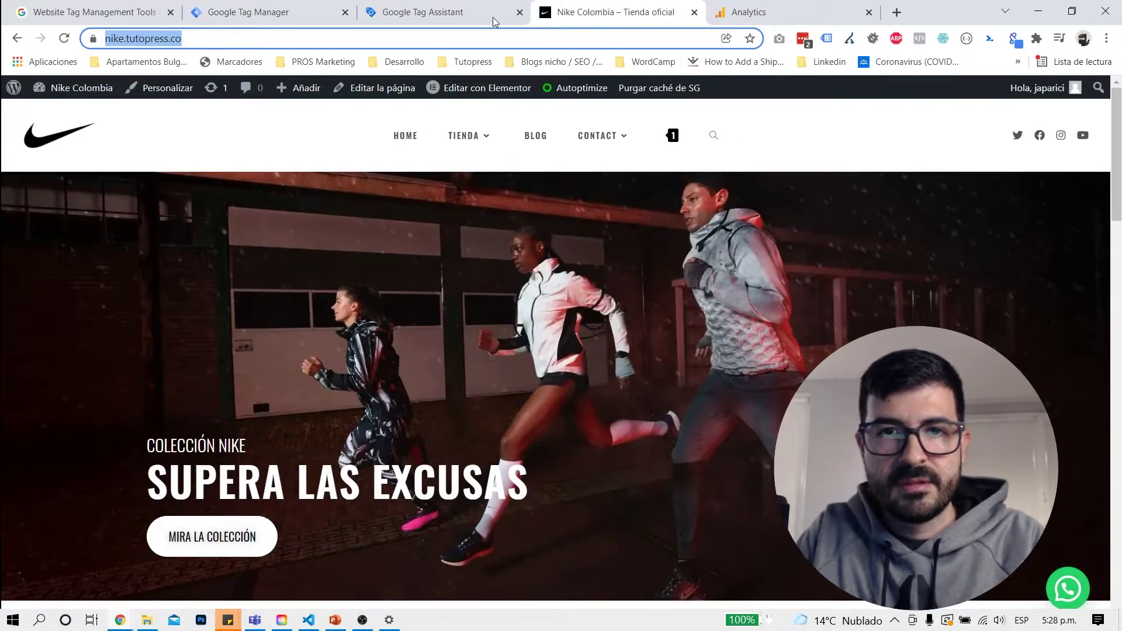
left_click(435, 11)
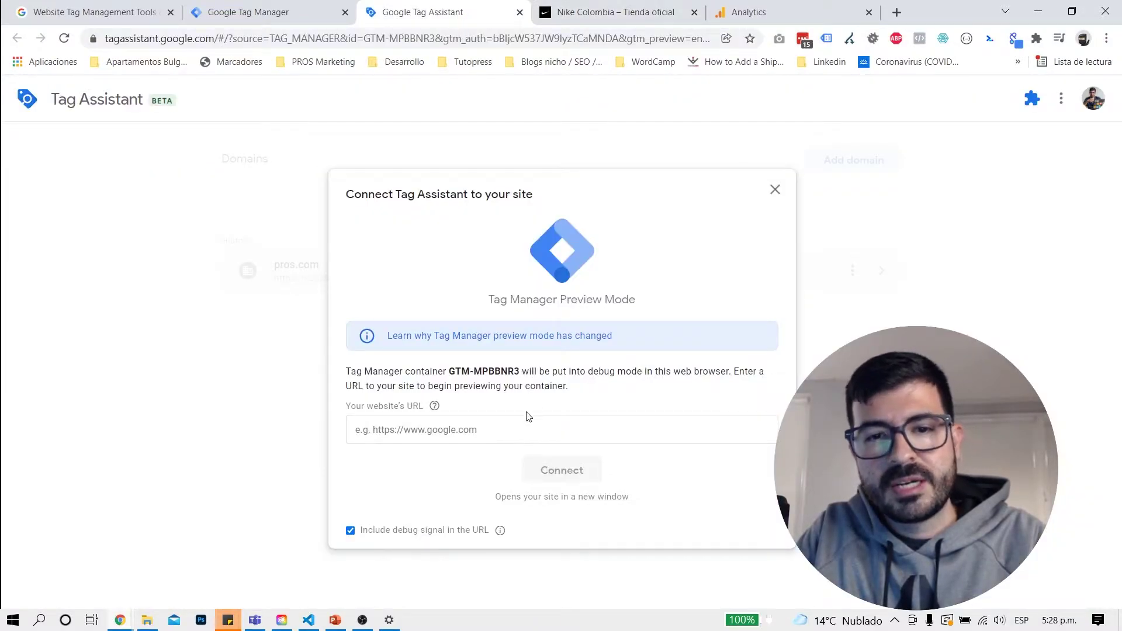
left_click(527, 428)
key("ctrl+v")
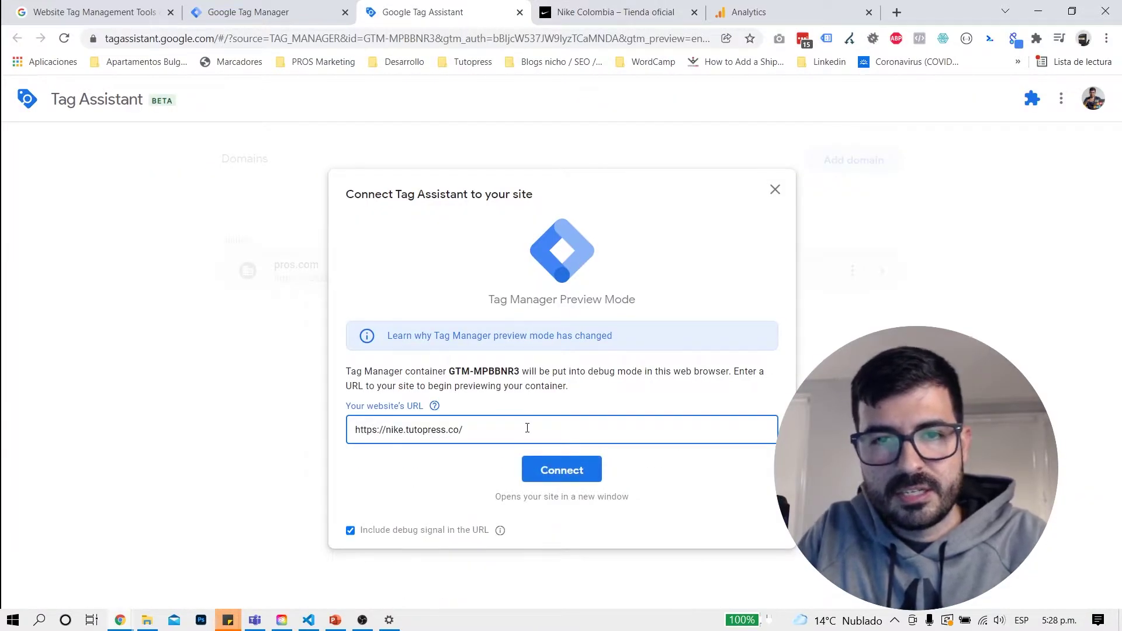
left_click(574, 471)
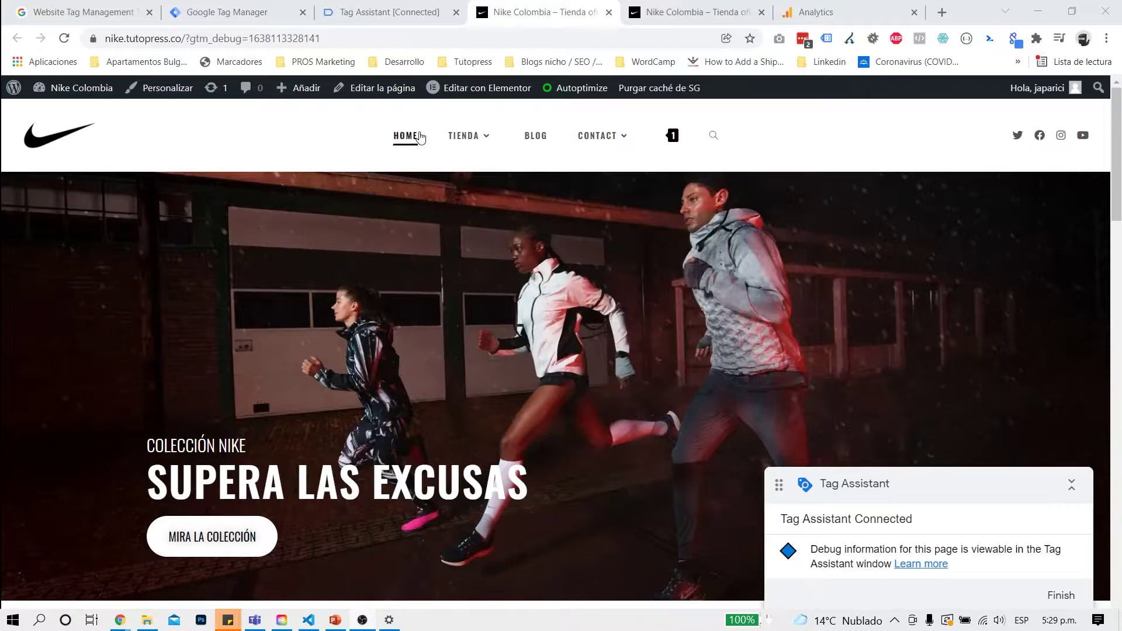
- Return to Tag Assistant, dismiss the connection notice and check which tags fired in the container summary
mouse_move(468, 136)
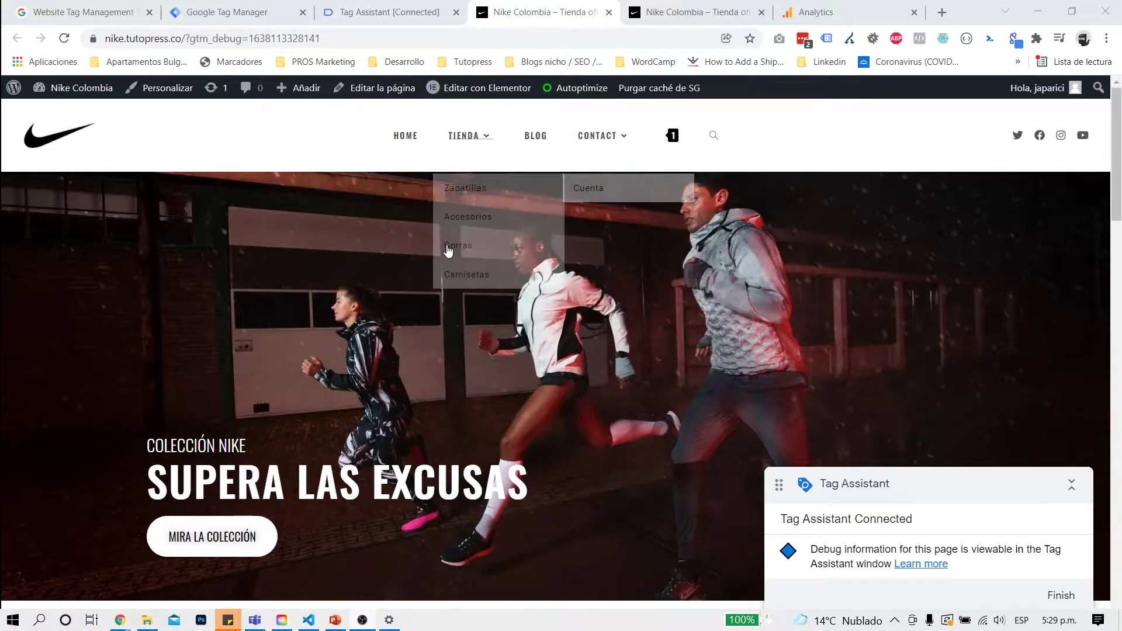
left_click(363, 13)
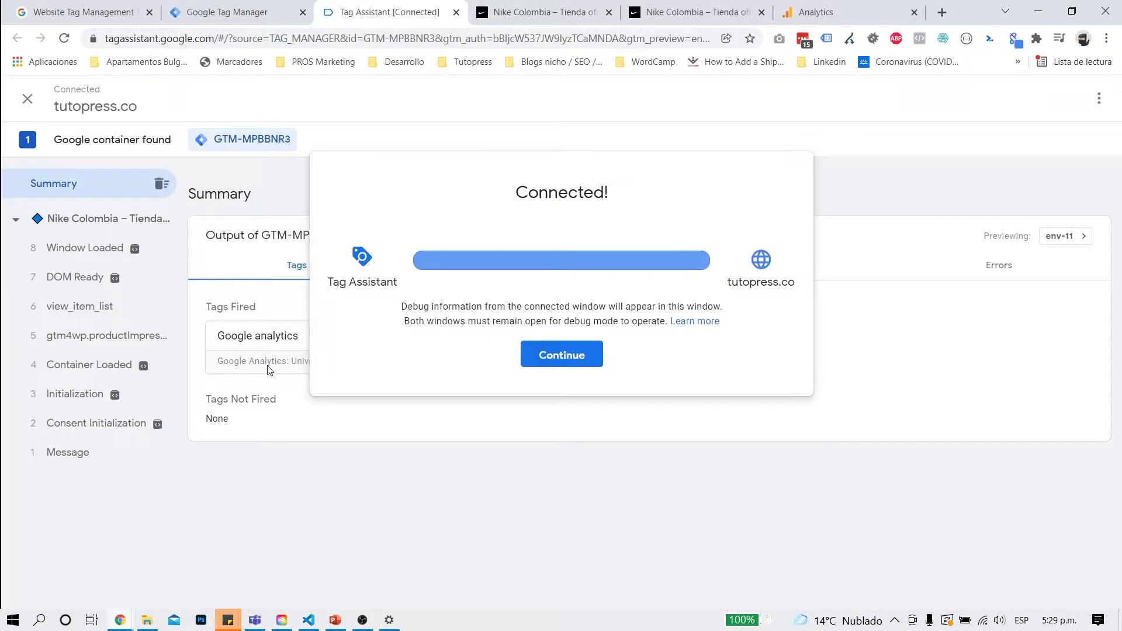
left_click(582, 361)
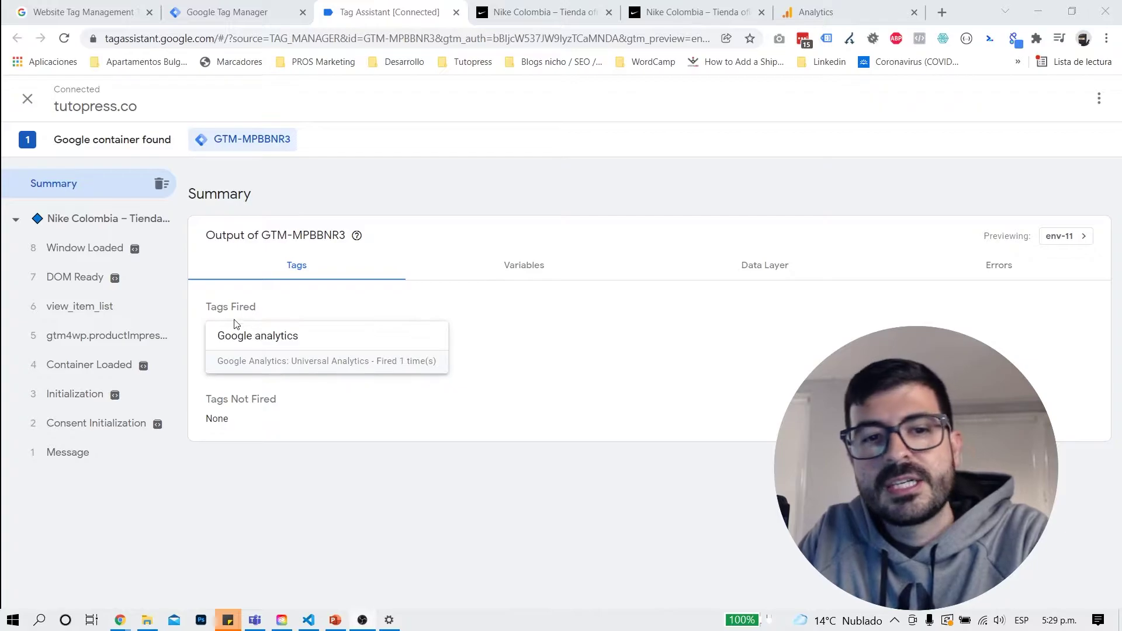
double_click(217, 313)
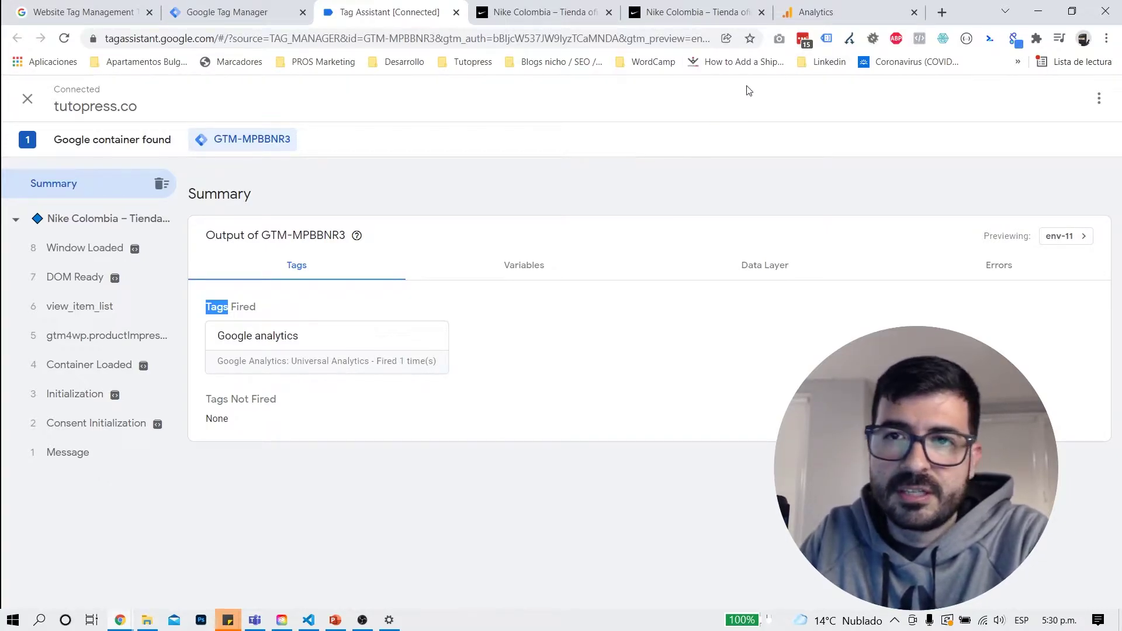
- Switch to Google Analytics and check the store's active users and active pages in the Realtime Overview report
left_click(831, 18)
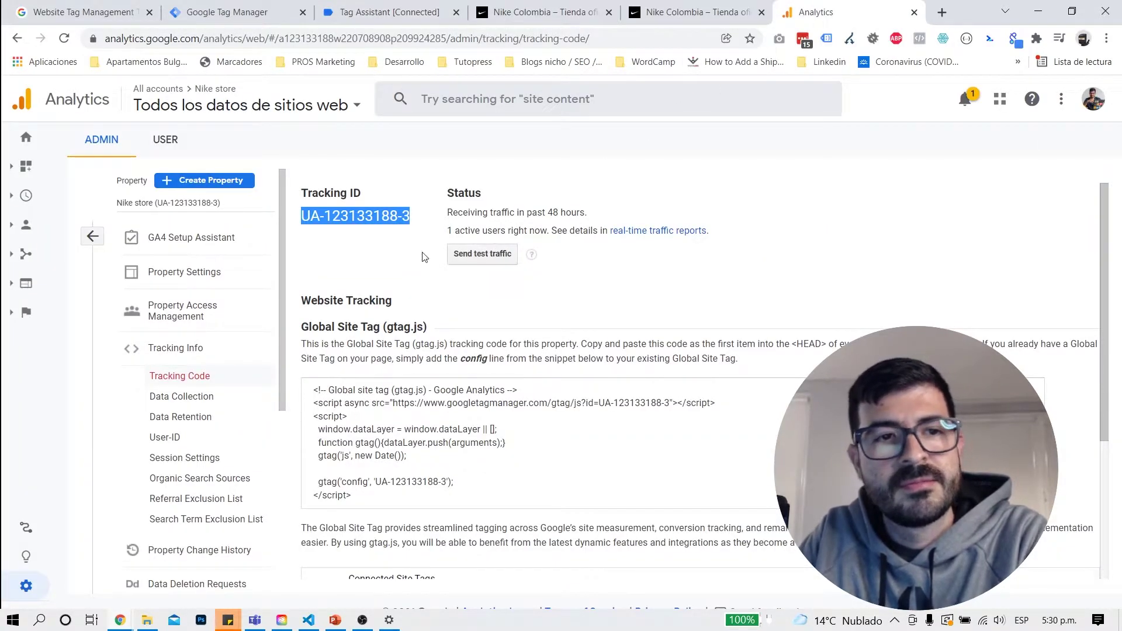
left_click(27, 199)
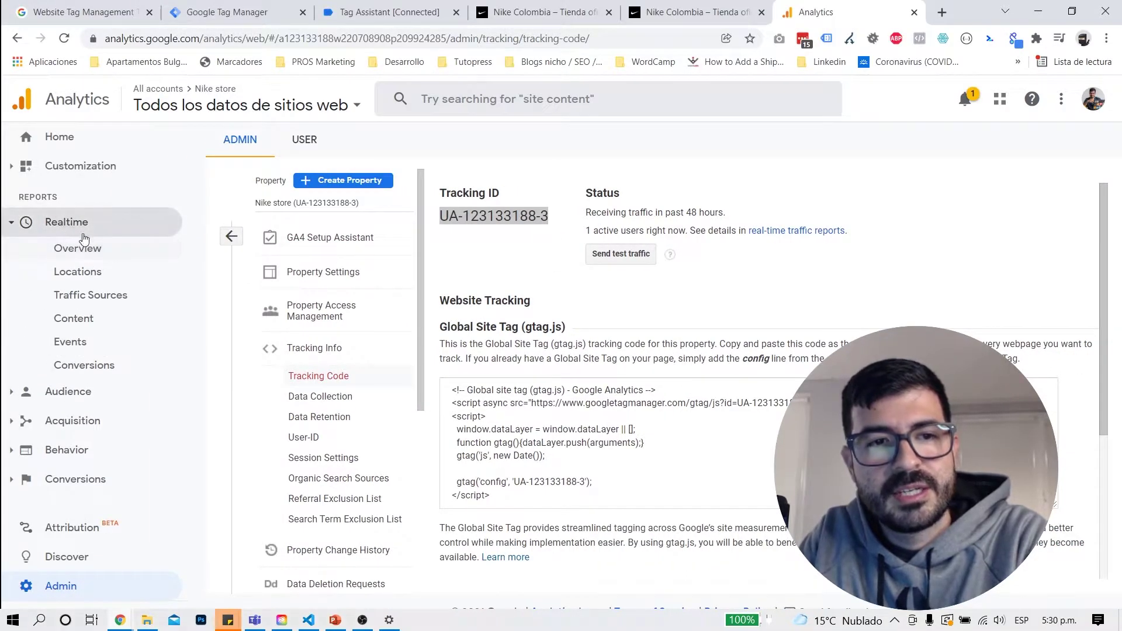
left_click(93, 255)
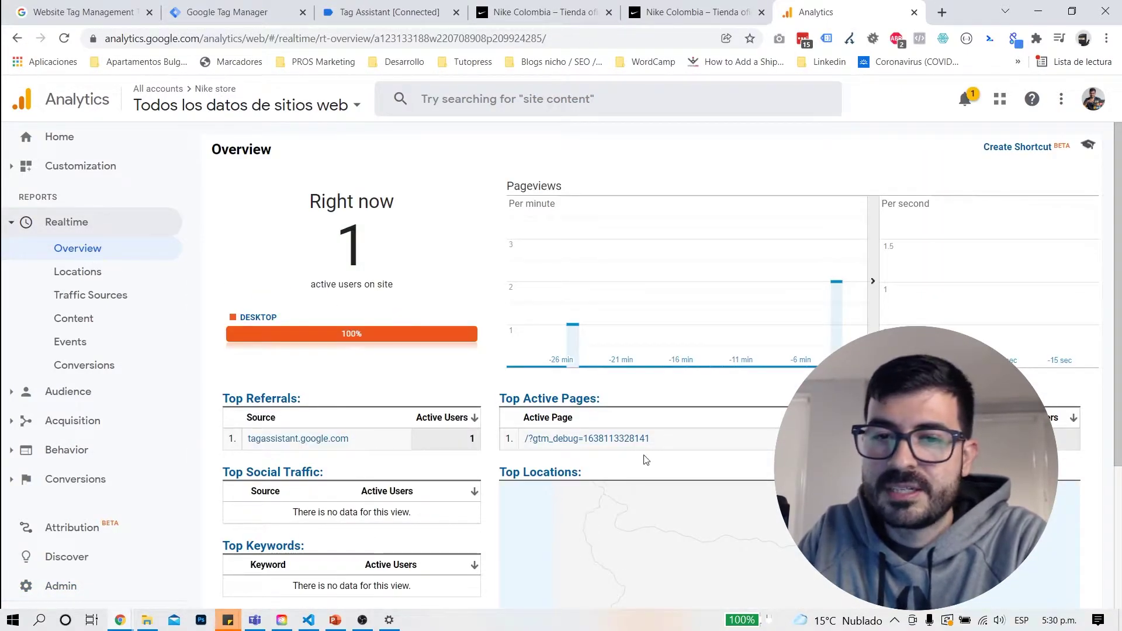
scroll(600, 384, "down", 1)
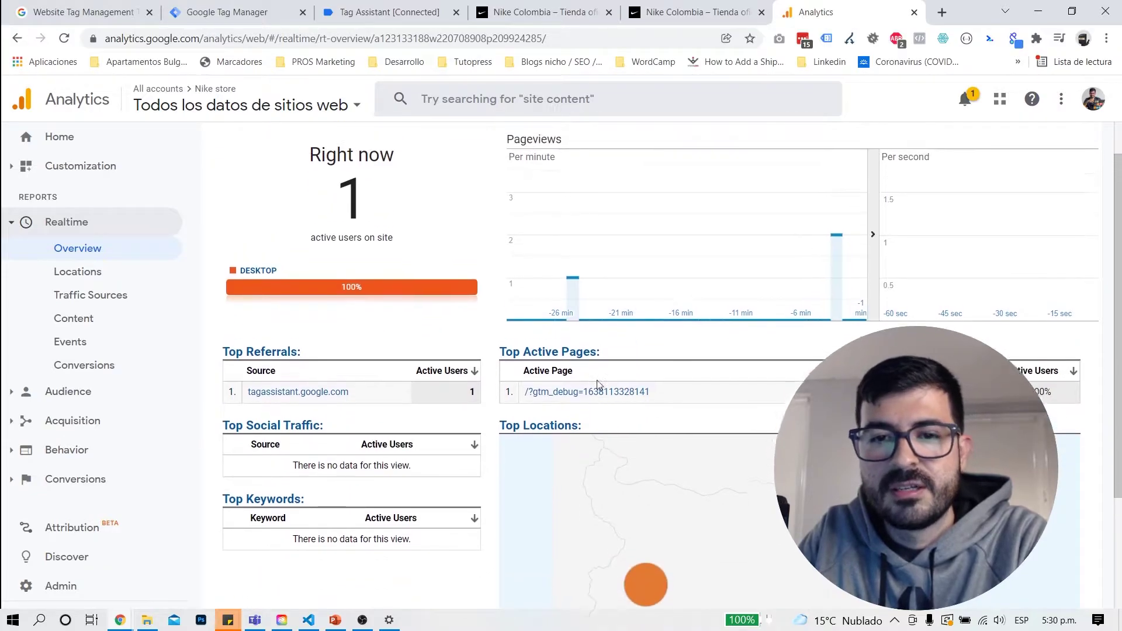
- Open the connected store's Tienda page and check the page view in Tag Assistant's fired tags and the Analytics Realtime Overview
scroll(599, 384, "up", 1)
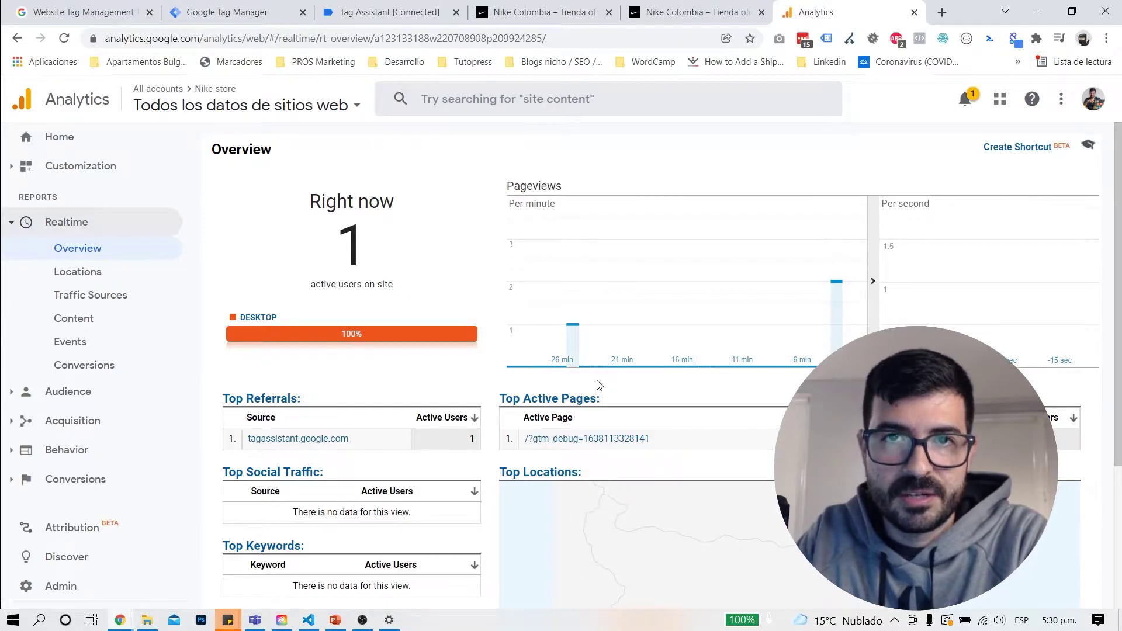
left_click(550, 17)
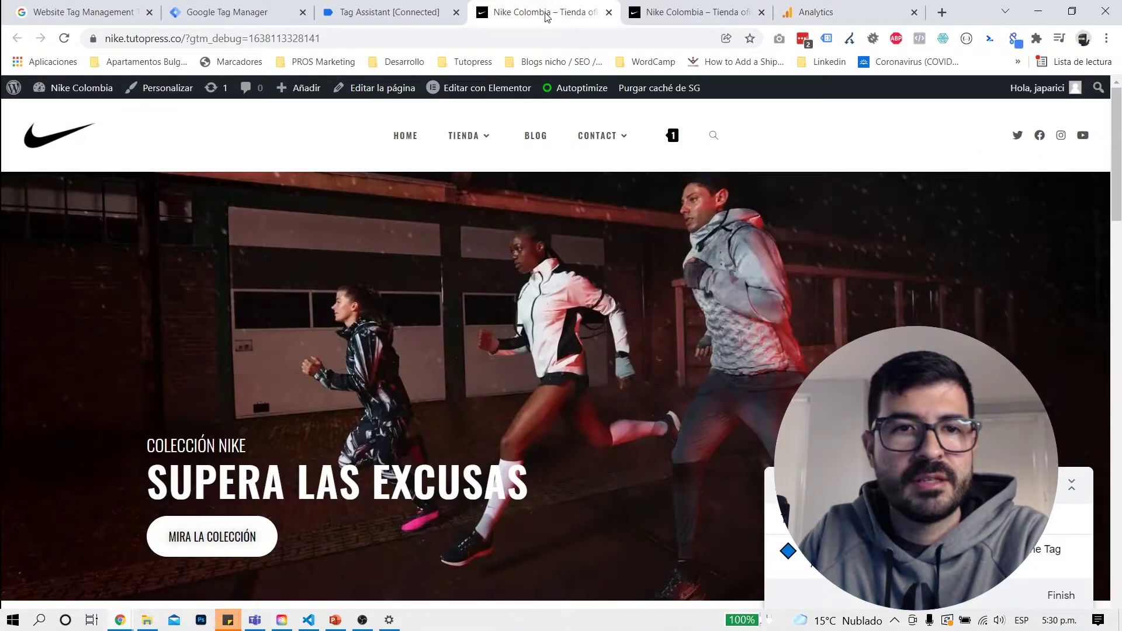
mouse_move(468, 138)
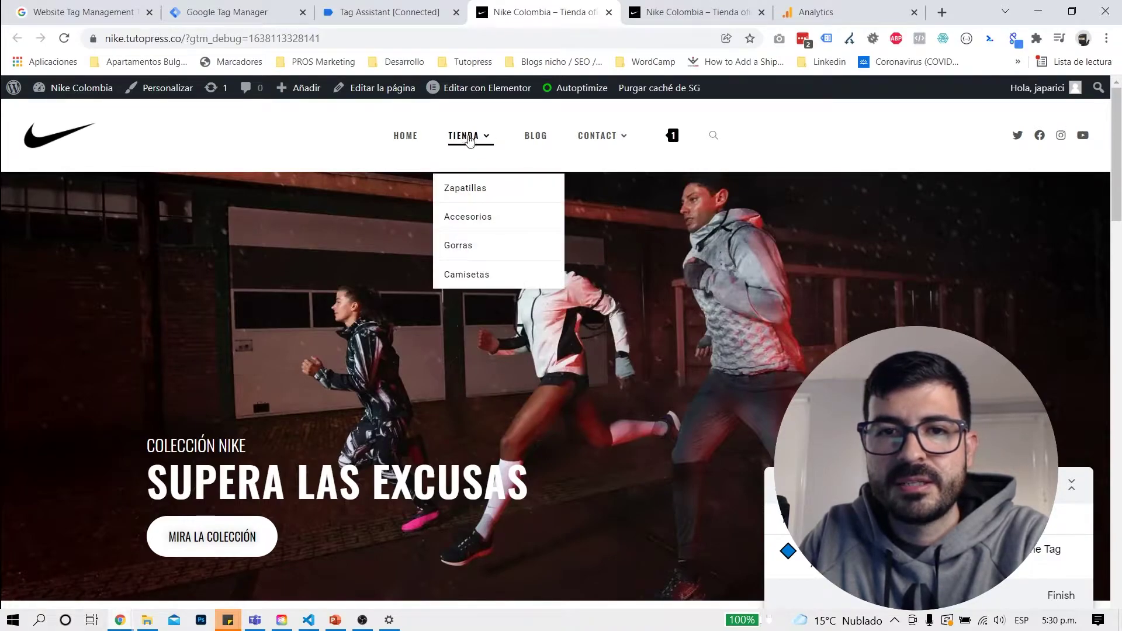
left_click(469, 138)
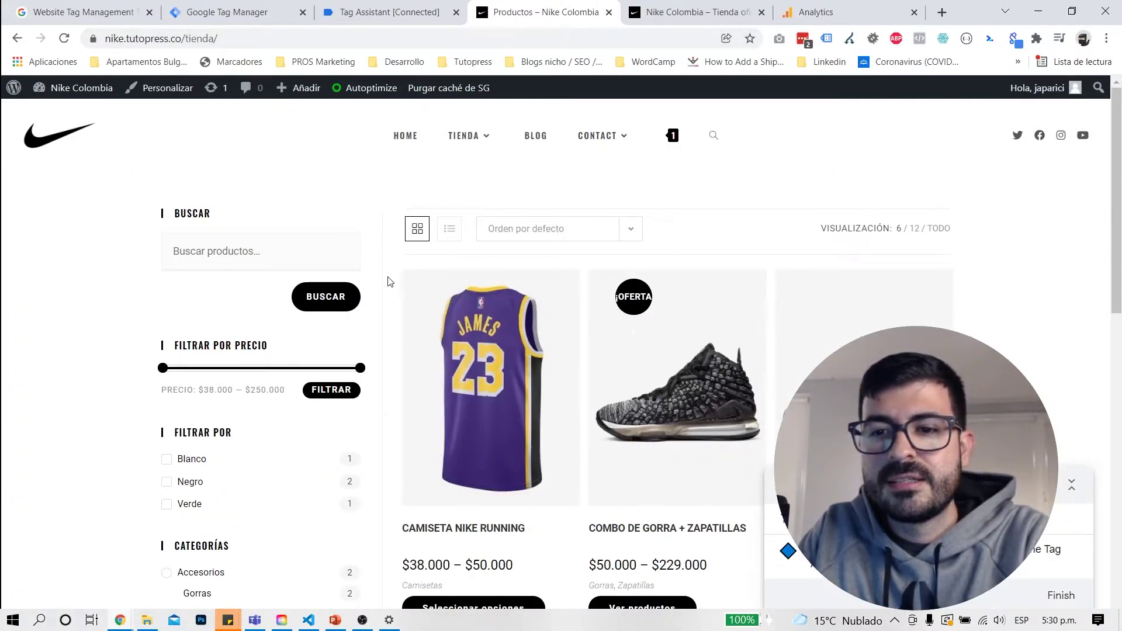
left_click(377, 12)
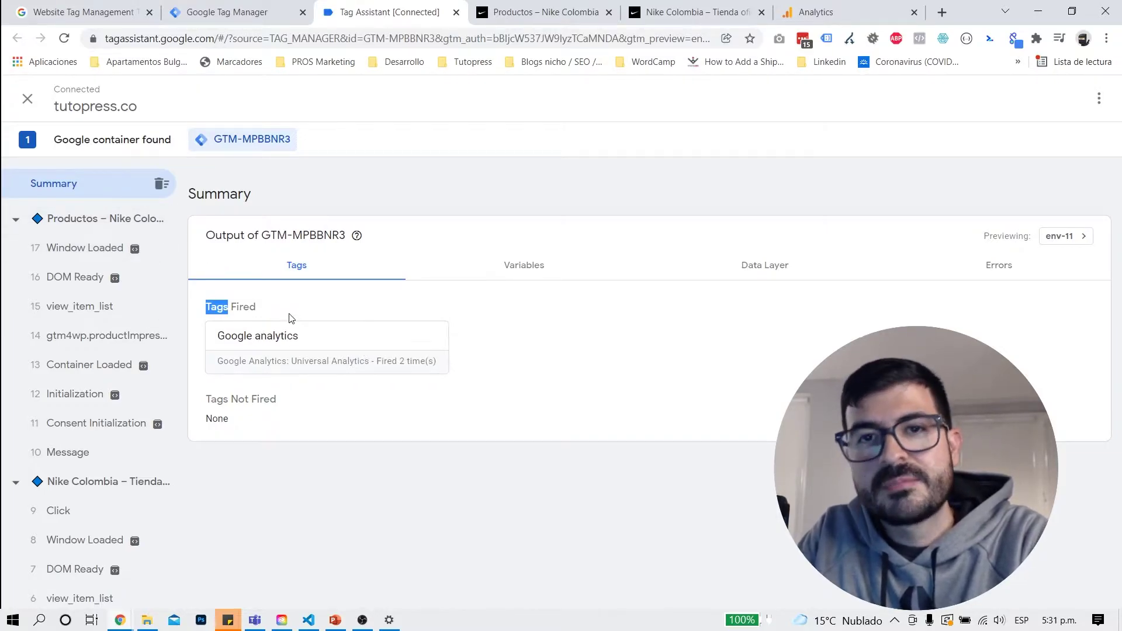
left_click(818, 11)
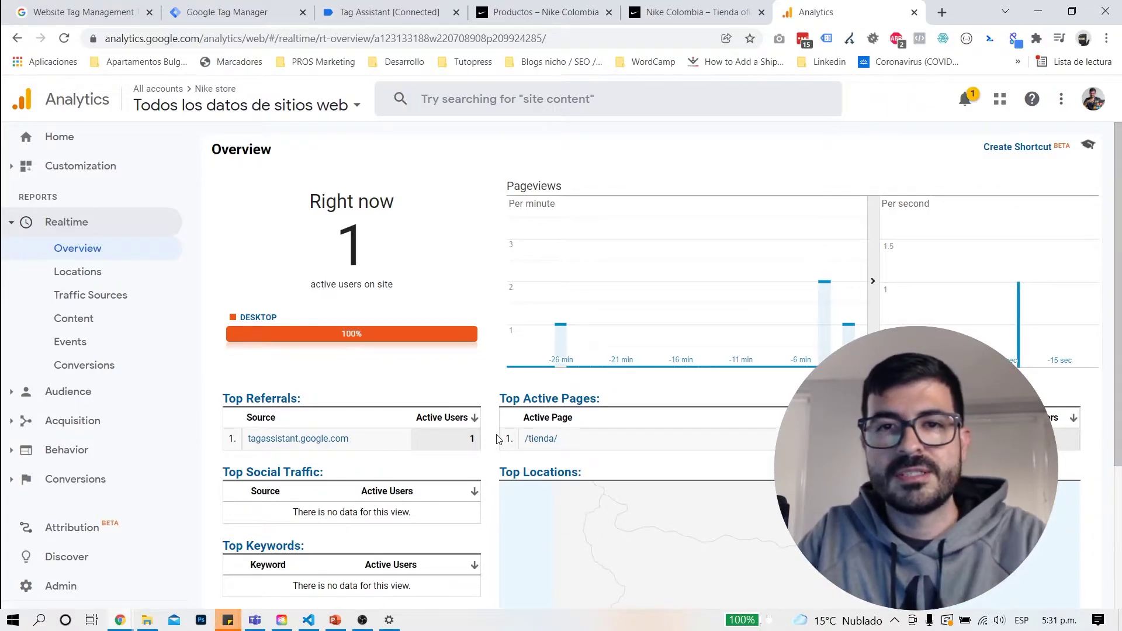
- Return to Tag Assistant, stop debugging tutopress.co and close Tag Assistant
left_click(384, 12)
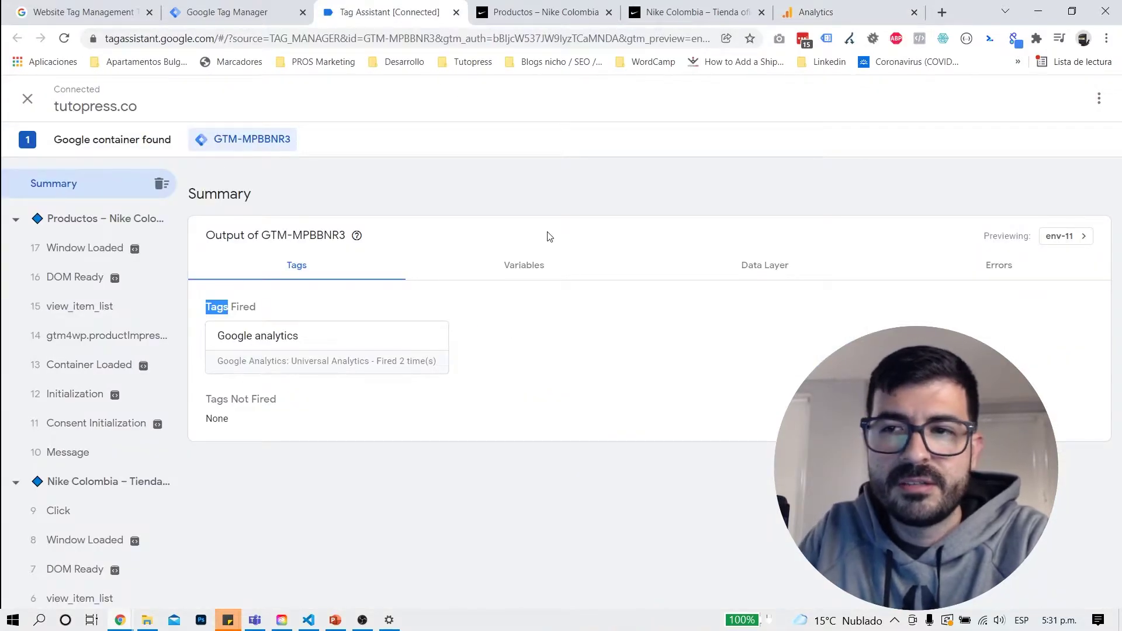
left_click(26, 100)
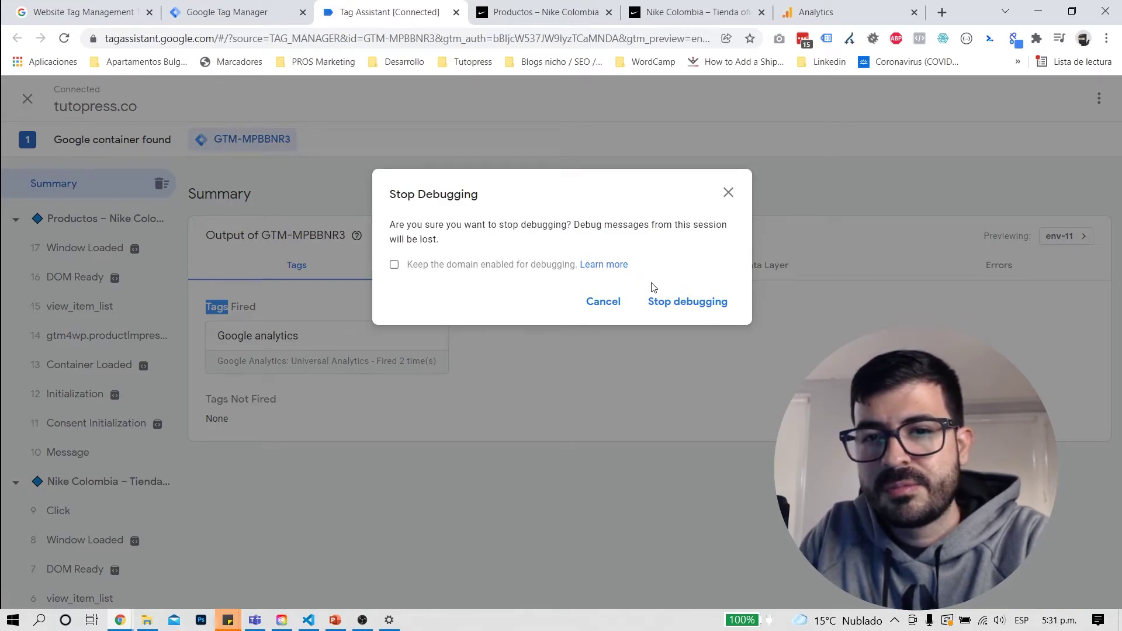
left_click(669, 302)
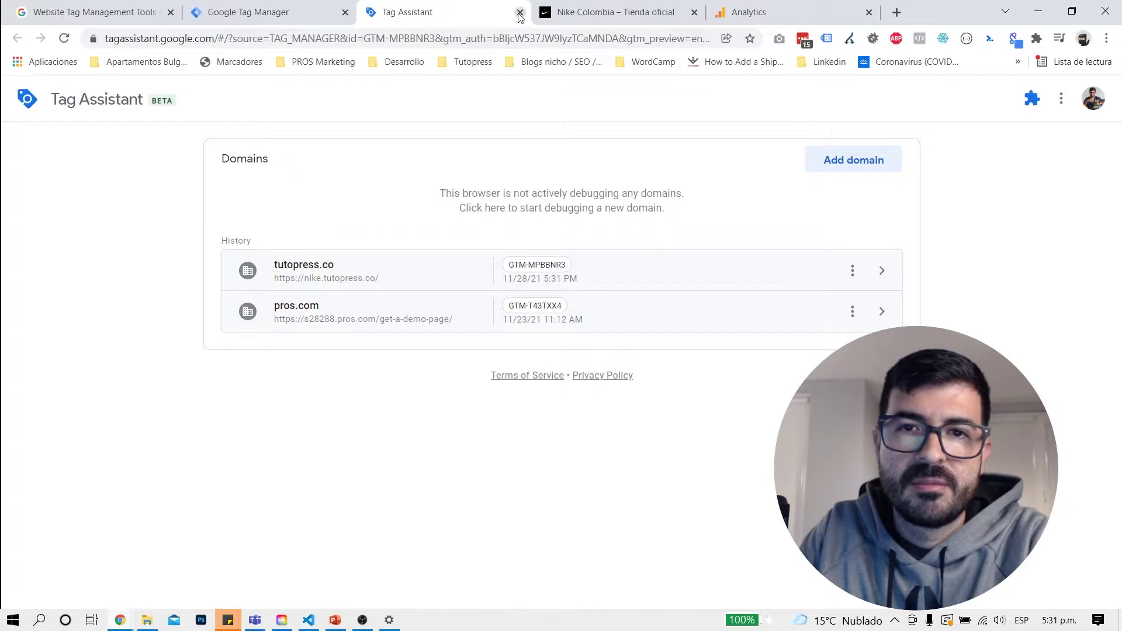
left_click(520, 13)
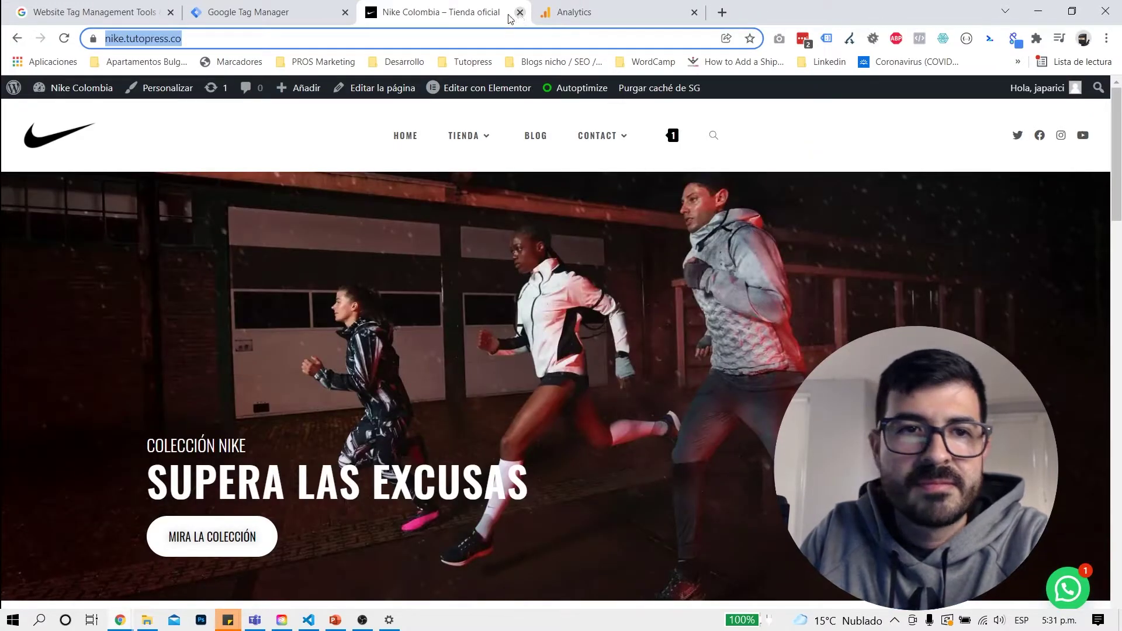
- Publish the Nike store container's changes from Tag Manager as a version named "Instalación de Google Analytics"
left_click(299, 14)
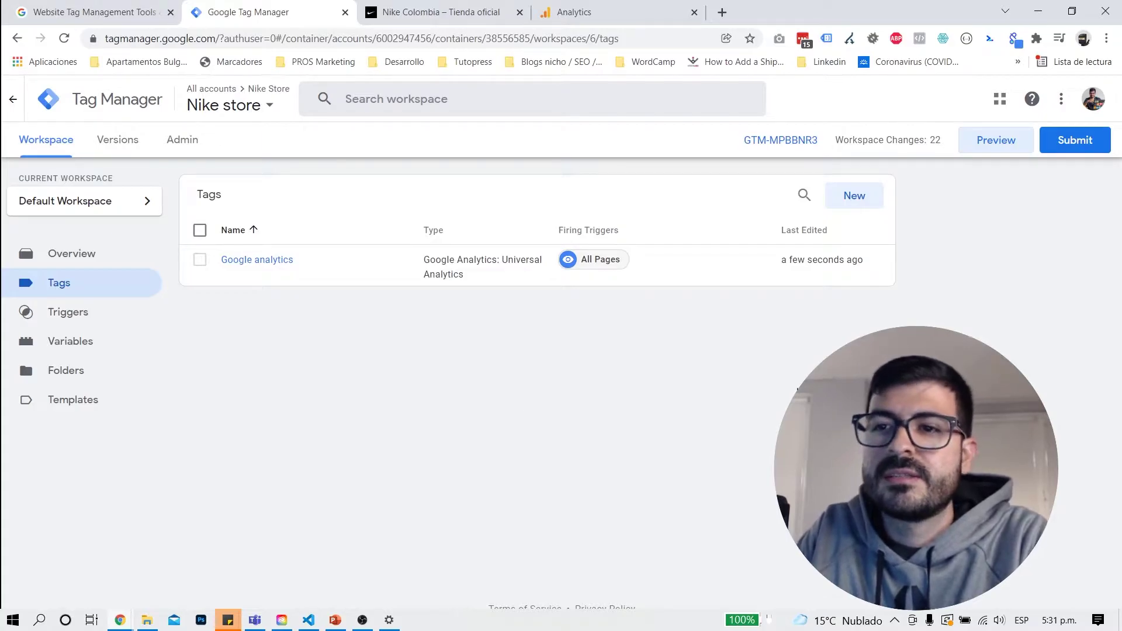
left_click(1077, 147)
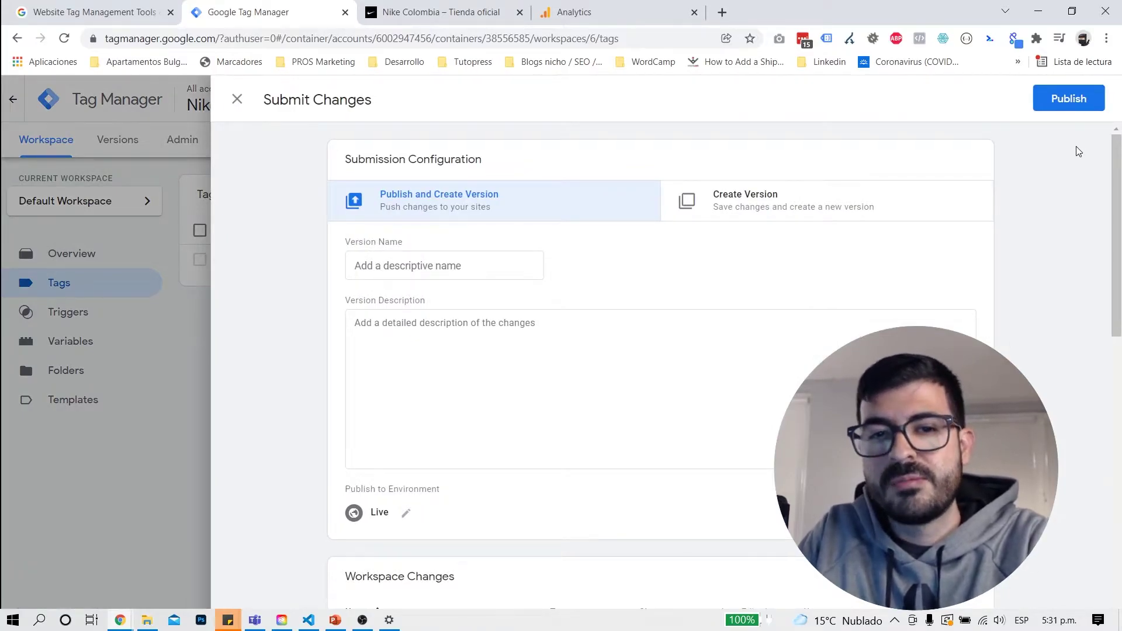
left_click(461, 269)
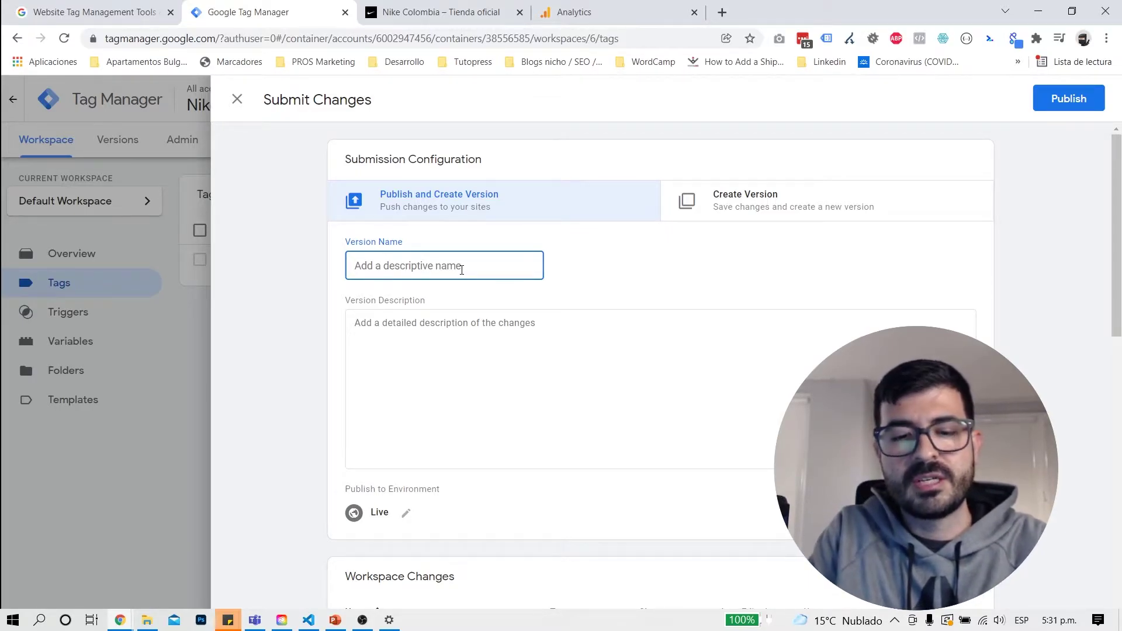
type("Instala")
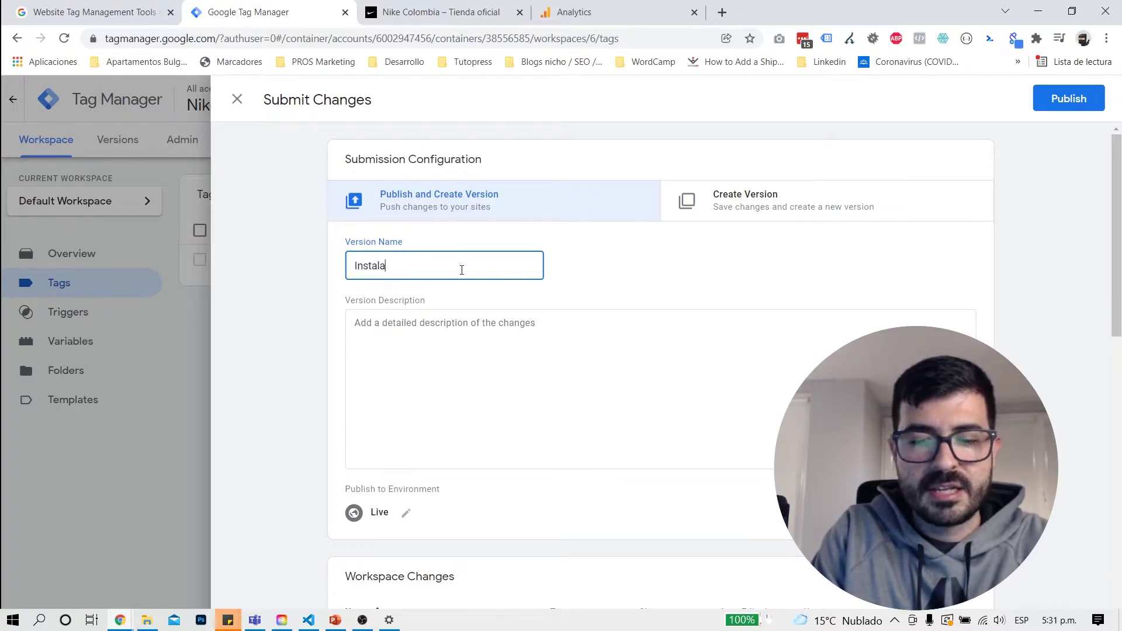
type("ción de Google Analytics")
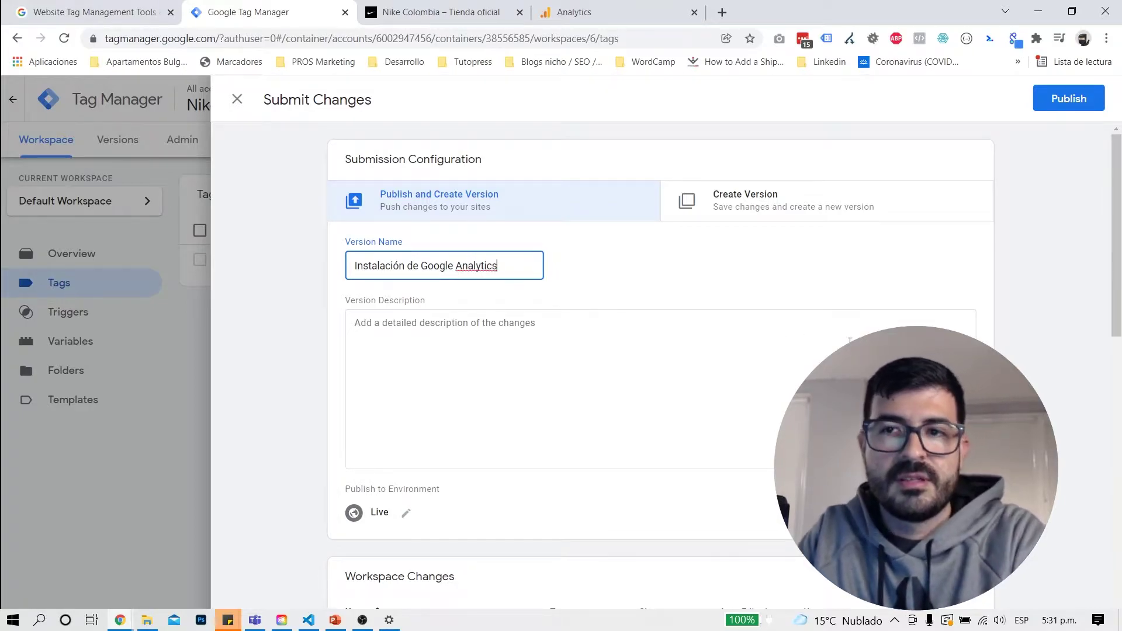
left_click(1055, 103)
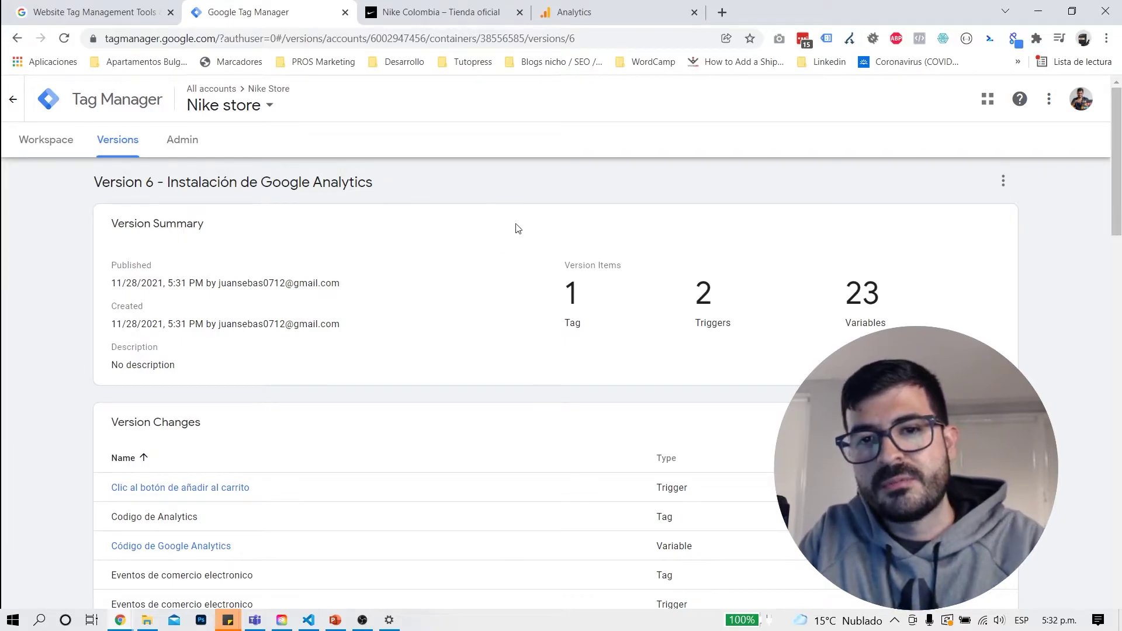
- Visit nike.tutopress.co in an incognito window and check the active users in the Analytics Realtime Overview report
key("ctrl+shift+n")
type("nike.tutopress.co")
key("Return")
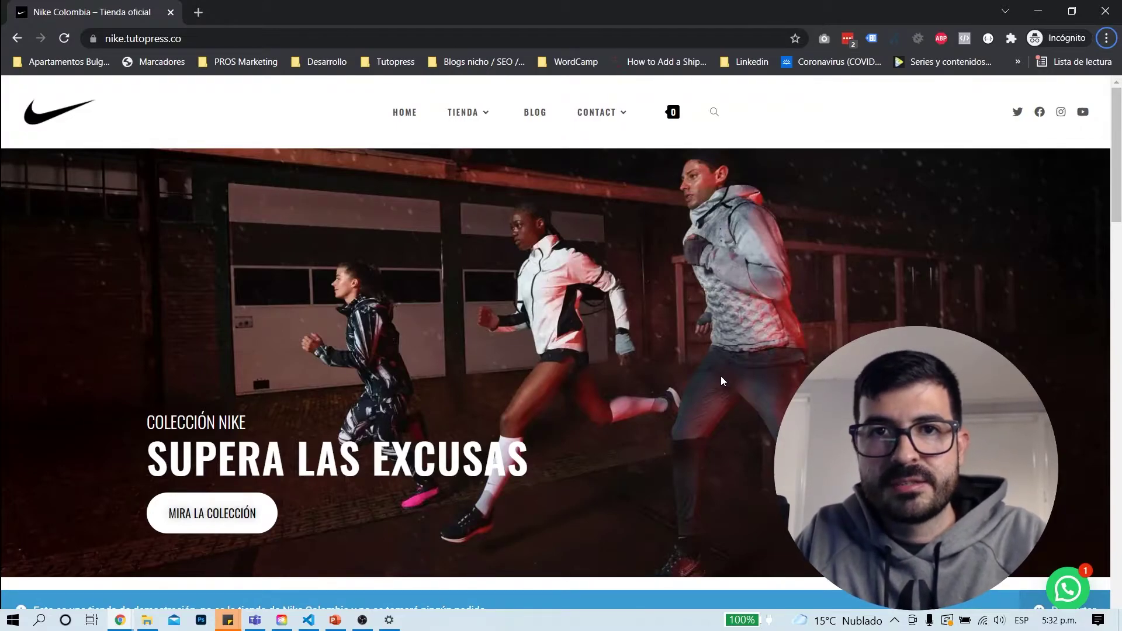
key("alt+Tab")
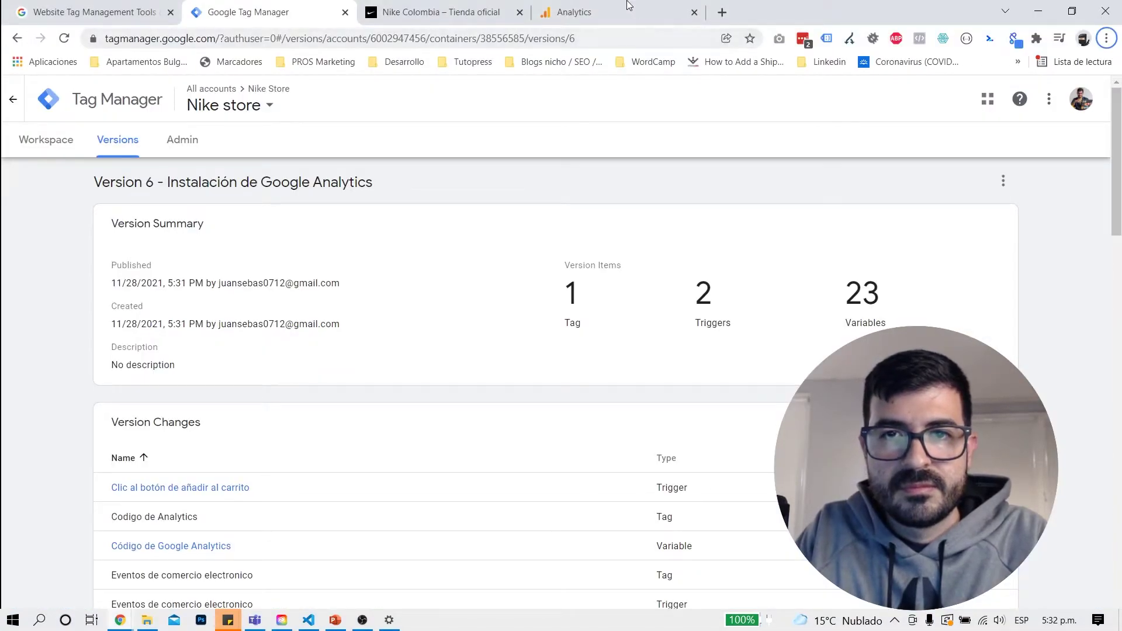
left_click(629, 6)
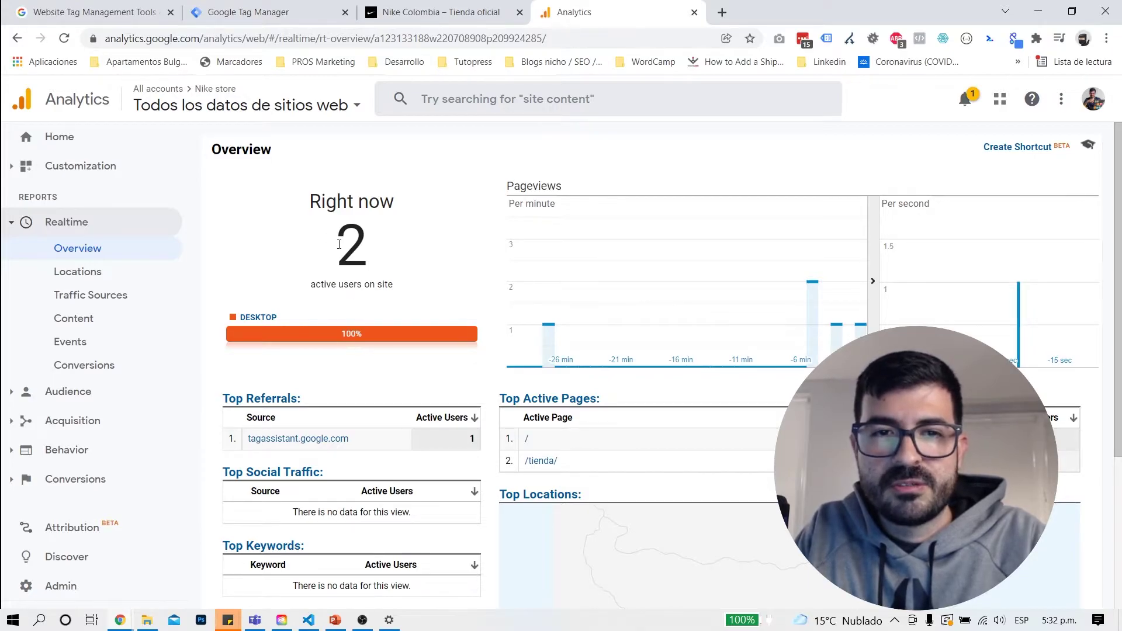
double_click(358, 248)
left_click(413, 7)
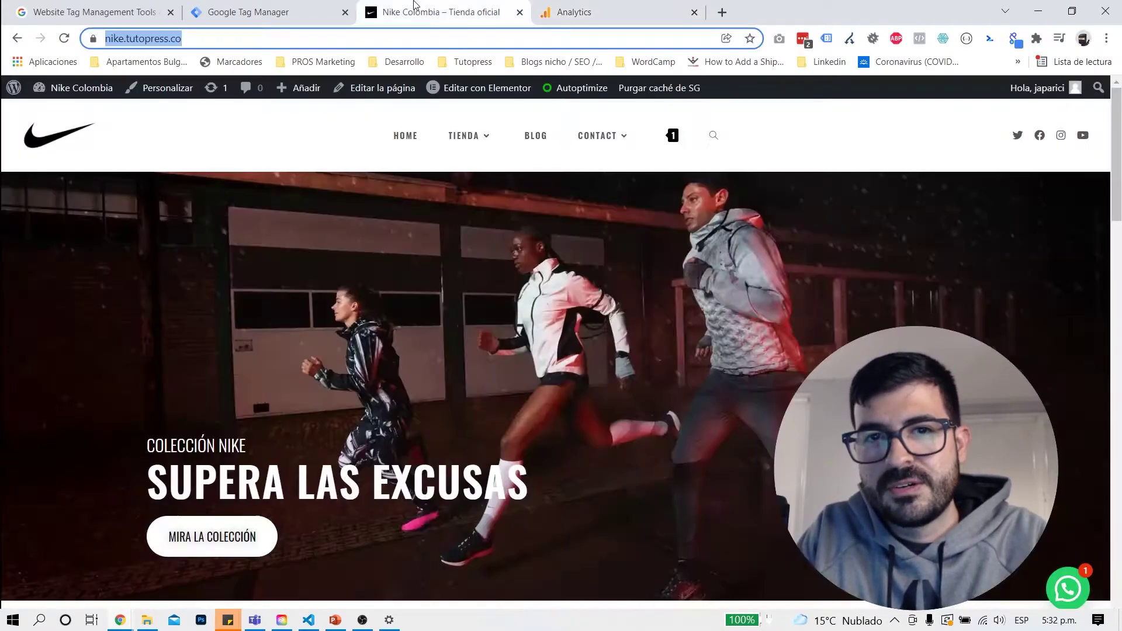
left_click(547, 11)
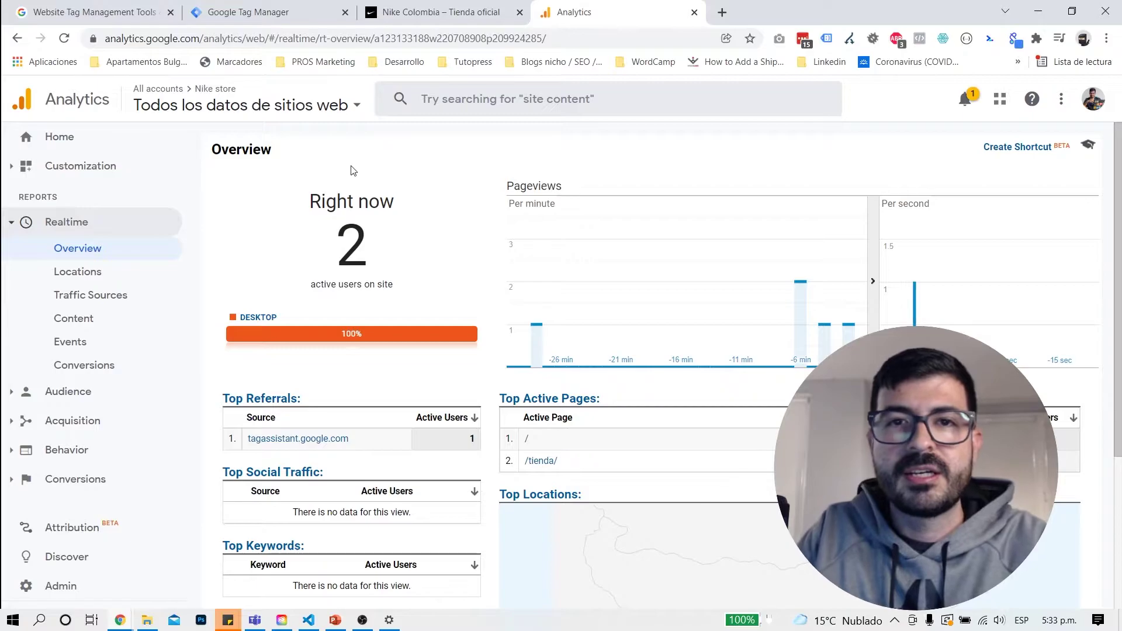
- Switch to the Nike store, browse the Tienda page and open the "Combo de gorra + zapatillas" product
left_click(429, 18)
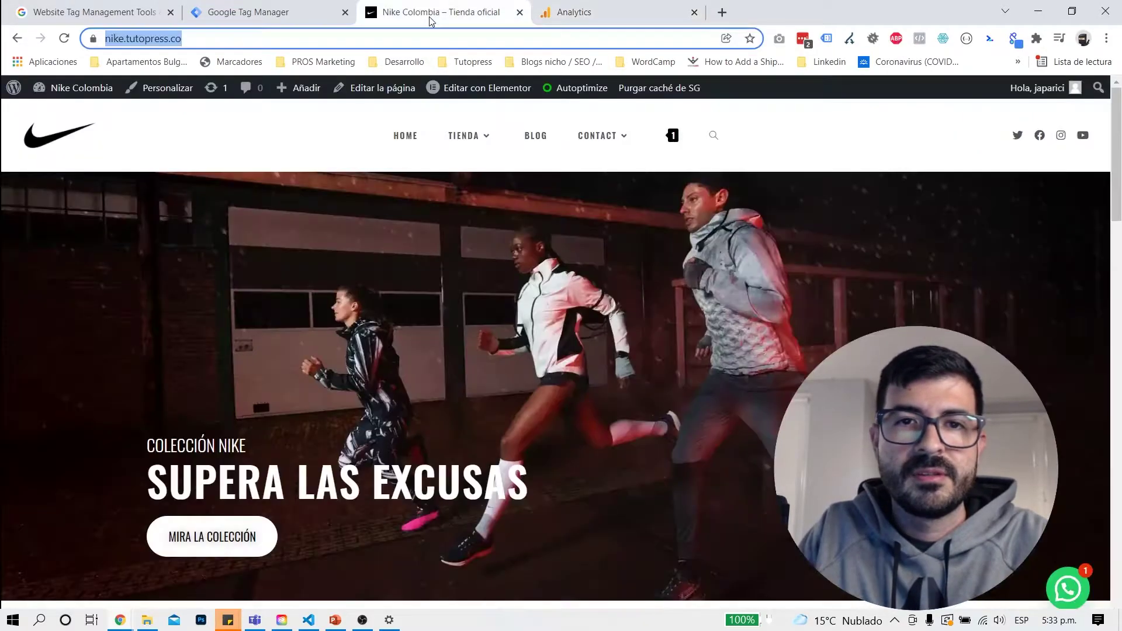
scroll(588, 256, "down", 1)
scroll(588, 256, "up", 1)
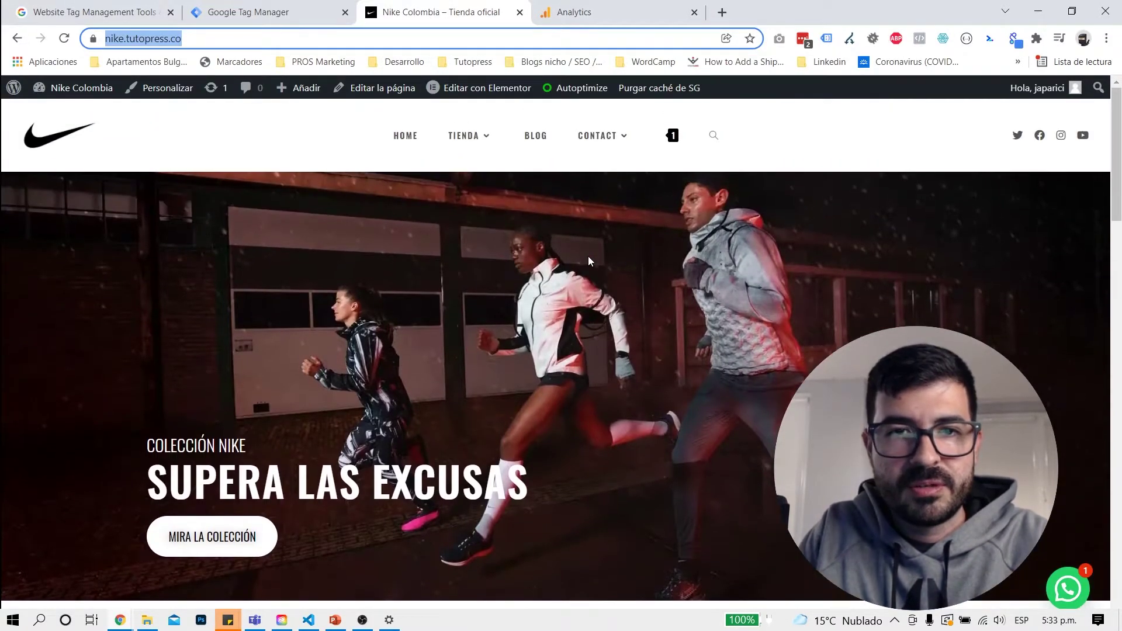
left_click(462, 143)
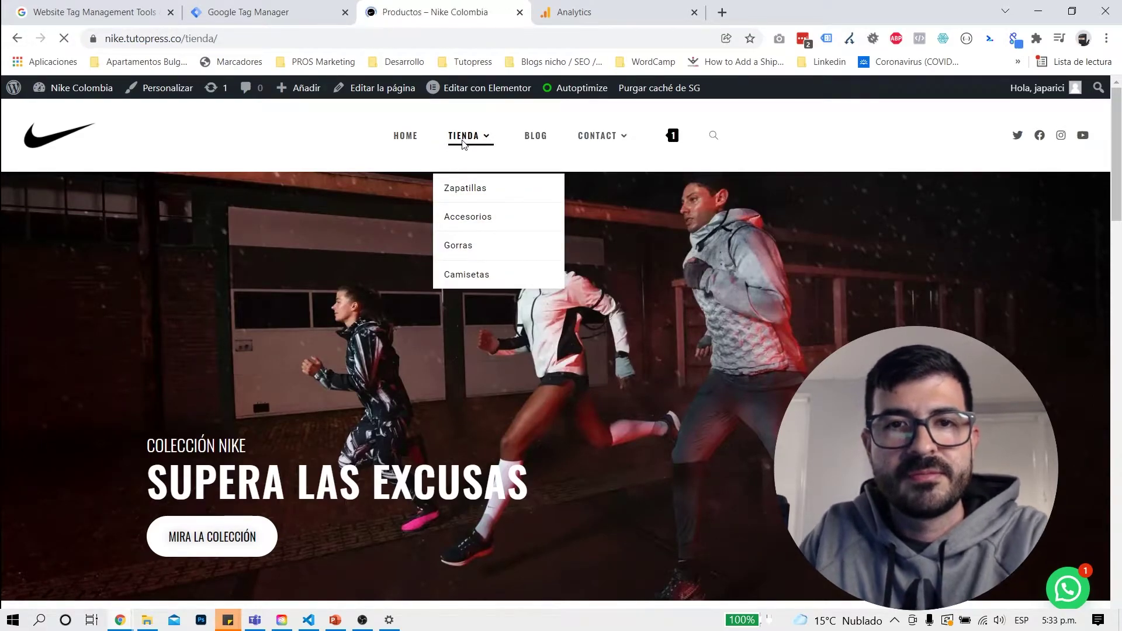
scroll(879, 305, "down", 2)
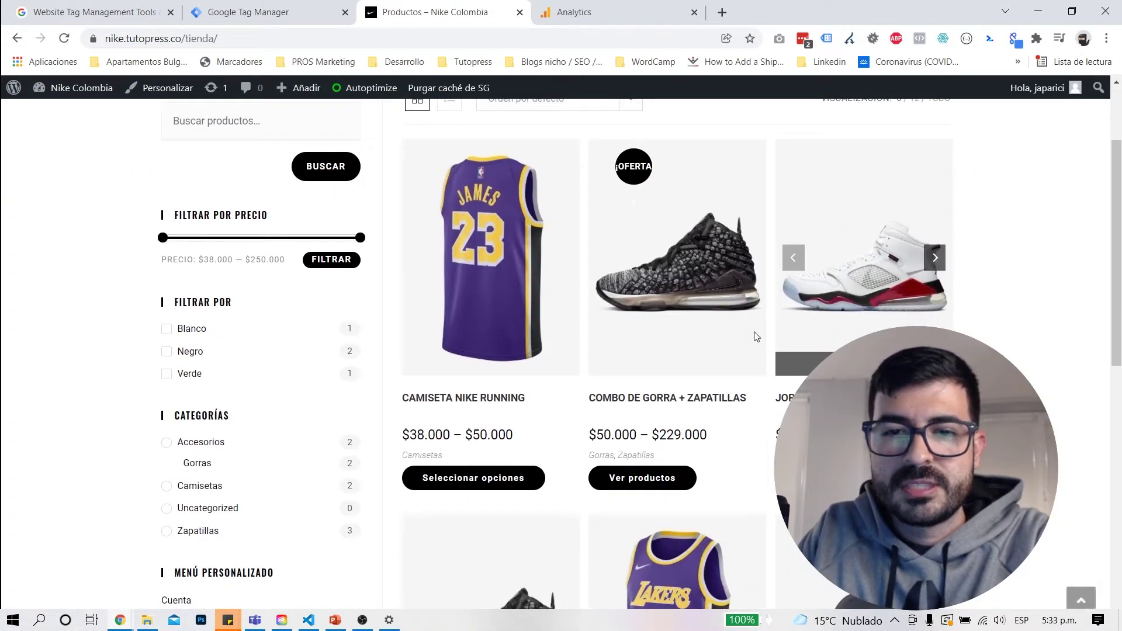
scroll(640, 363, "down", 5)
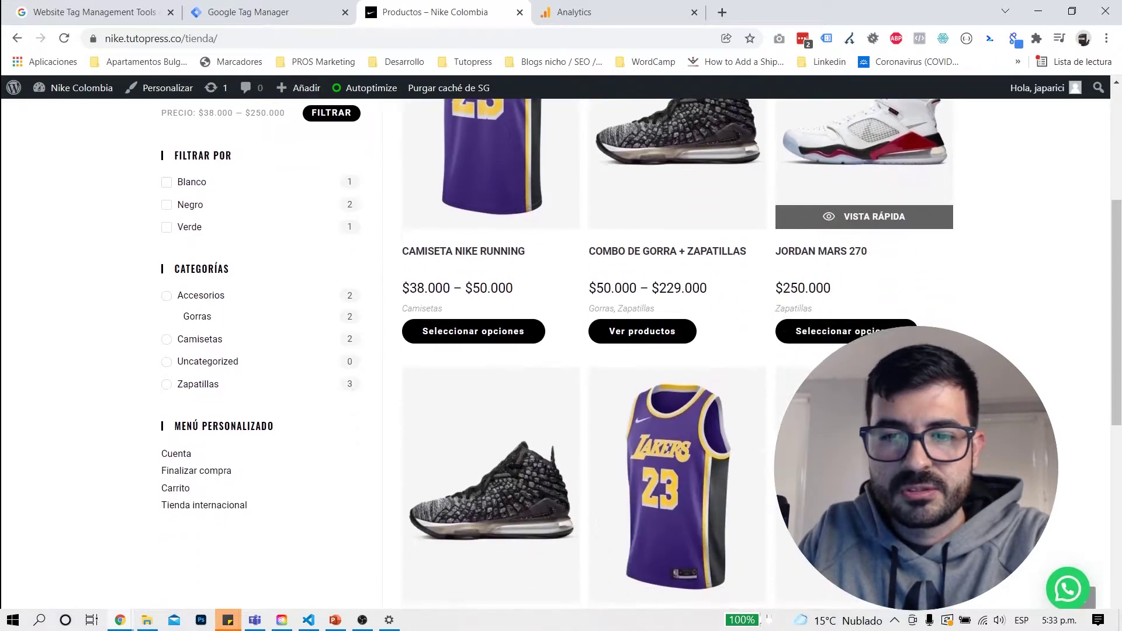
scroll(640, 362, "up", 5)
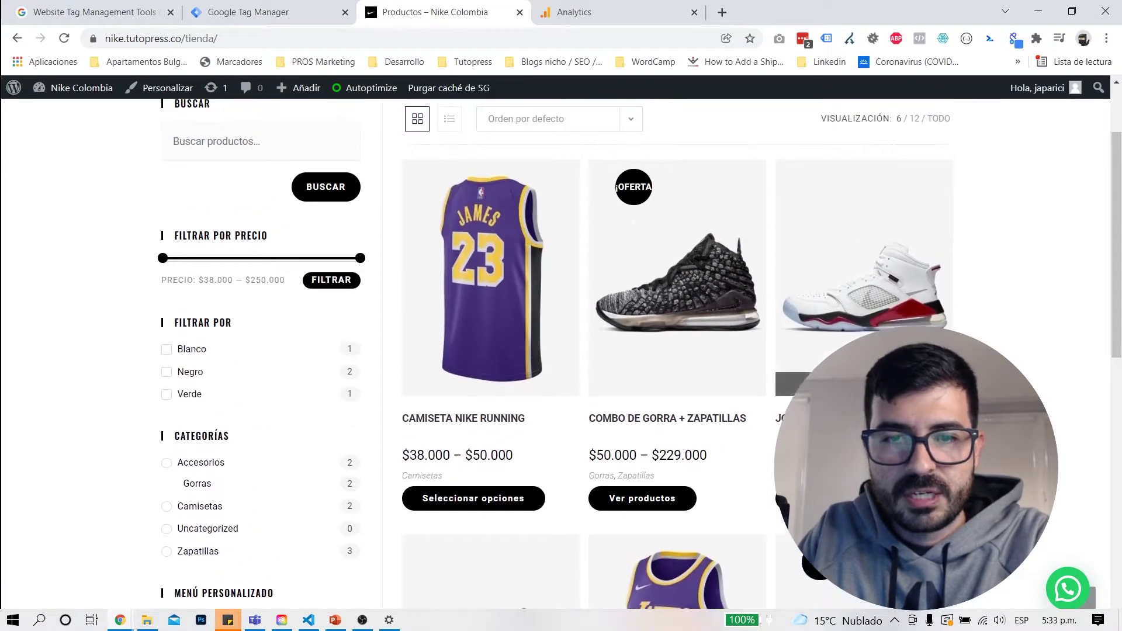
left_click(674, 294)
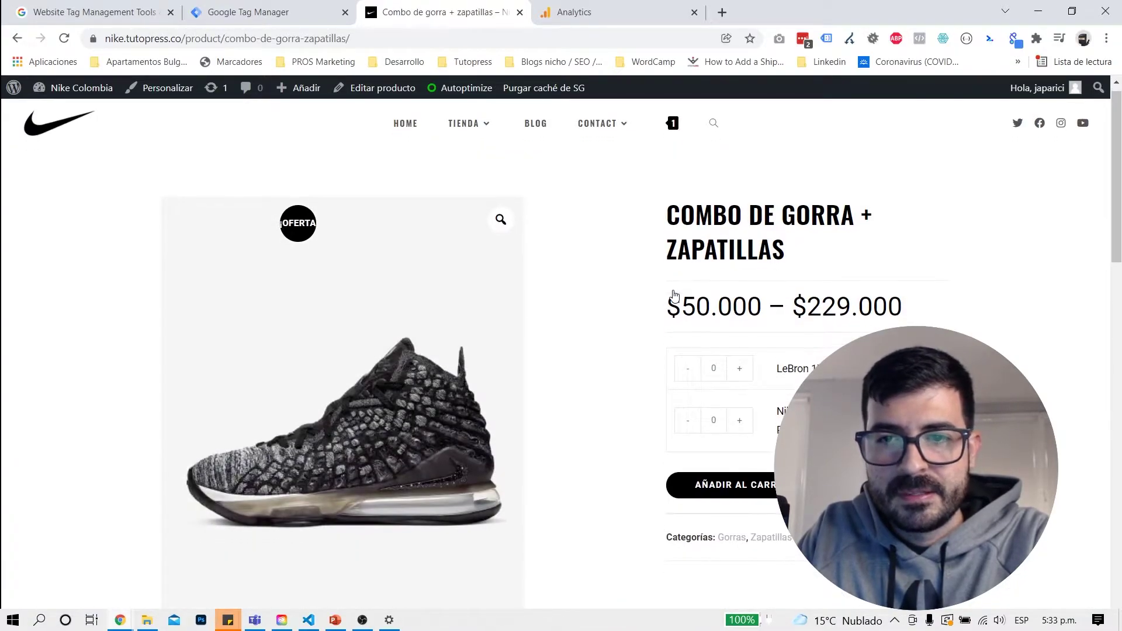
- Inspect the HTML code of the product page's "Añadir al carrito" button and close the developer tools
scroll(647, 412, "down", 3)
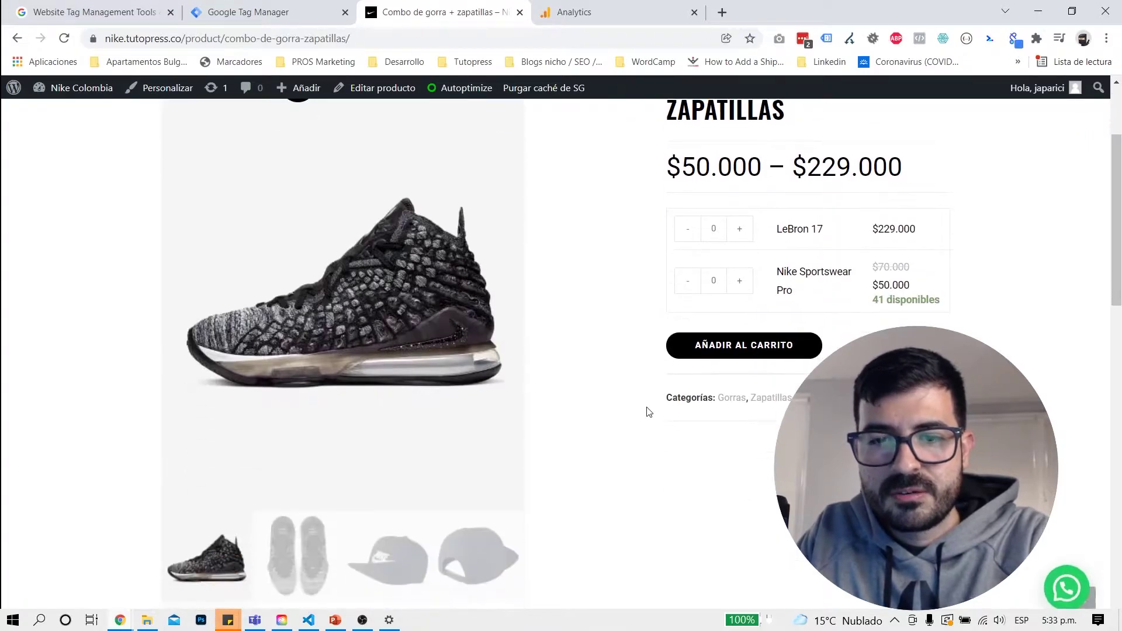
scroll(647, 412, "up", 3)
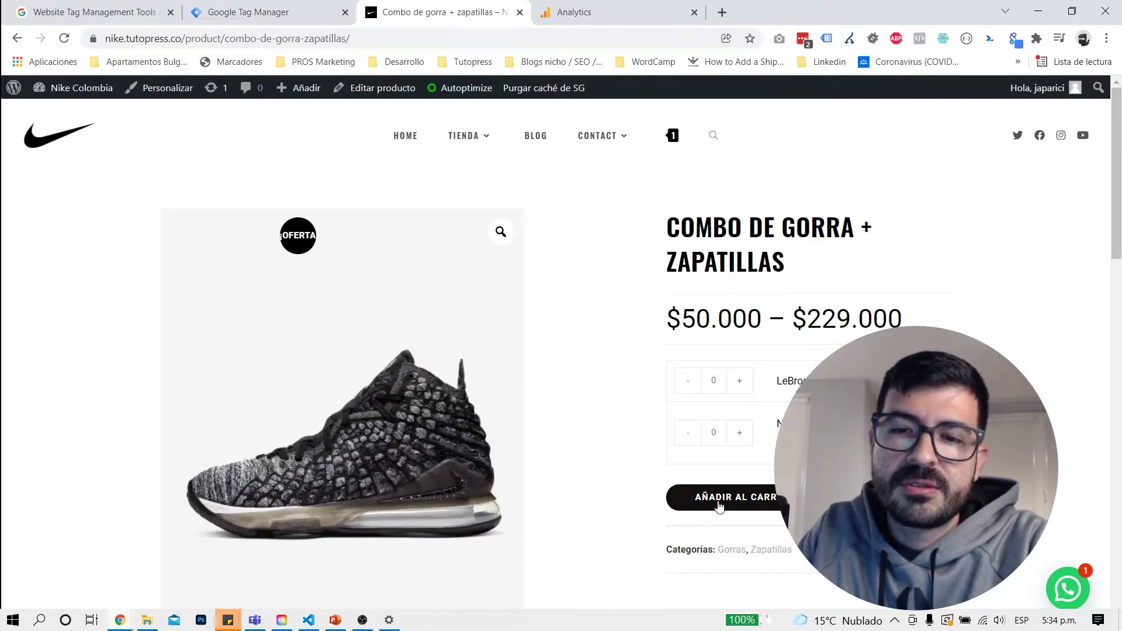
scroll(713, 502, "down", 2)
scroll(712, 501, "up", 1)
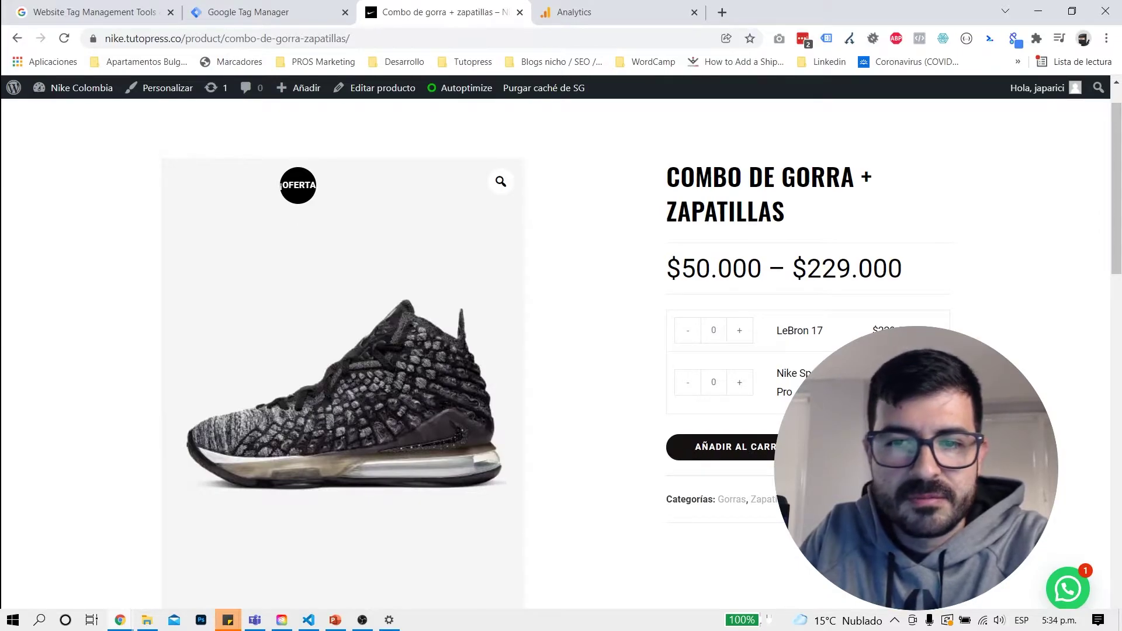
right_click(803, 200)
left_click(848, 437)
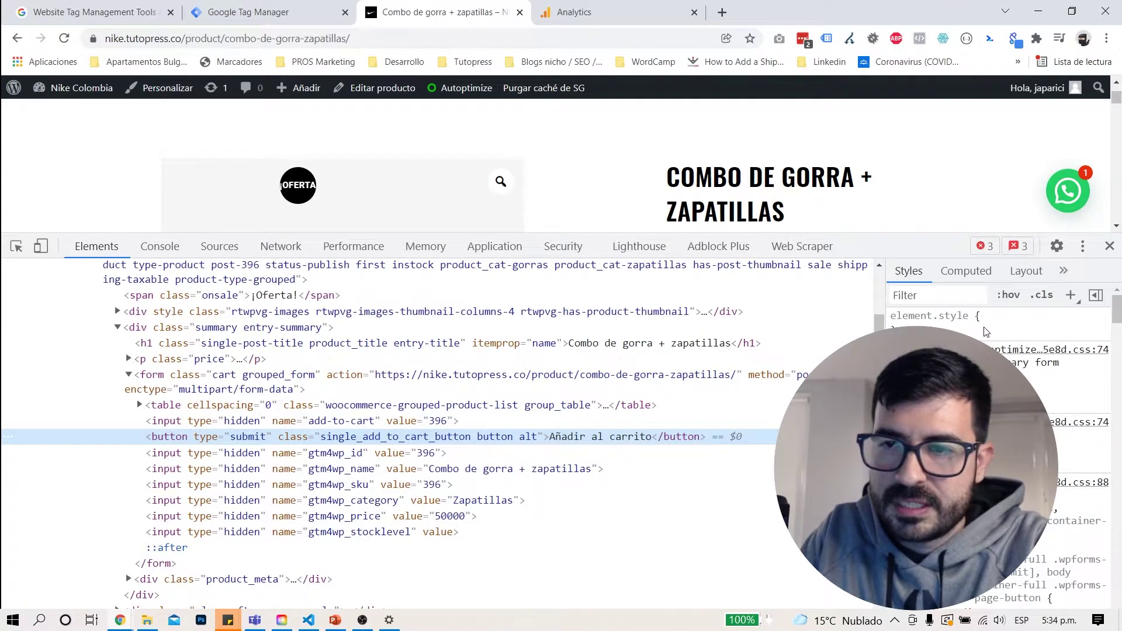
left_click(1109, 246)
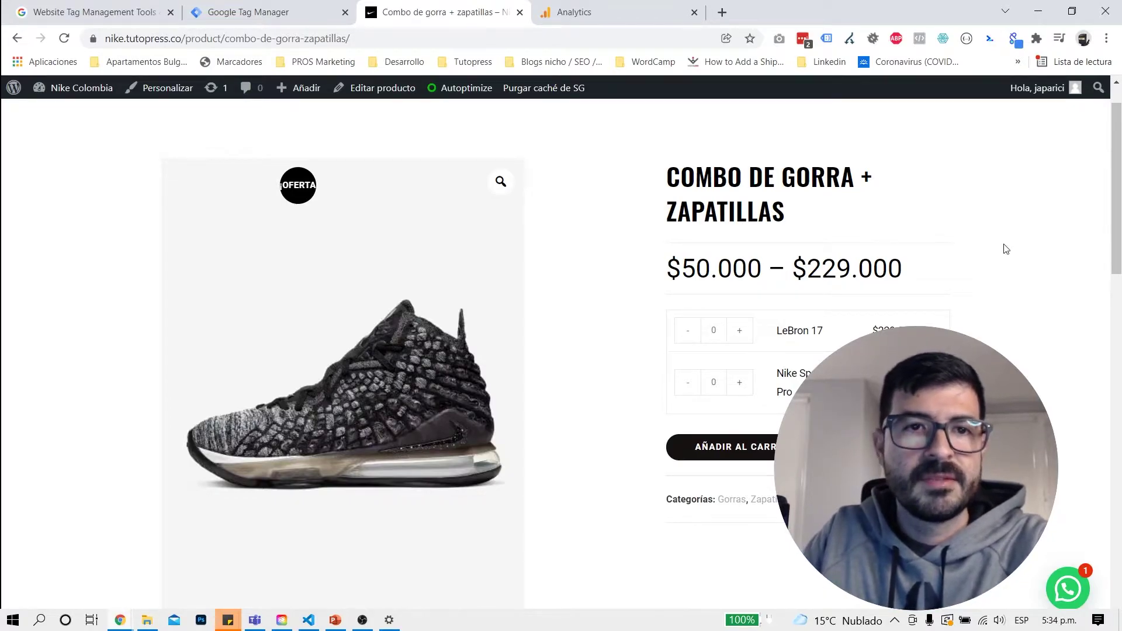
- Return to Tag Manager and open the Nike store container's workspace overview
left_click(255, 15)
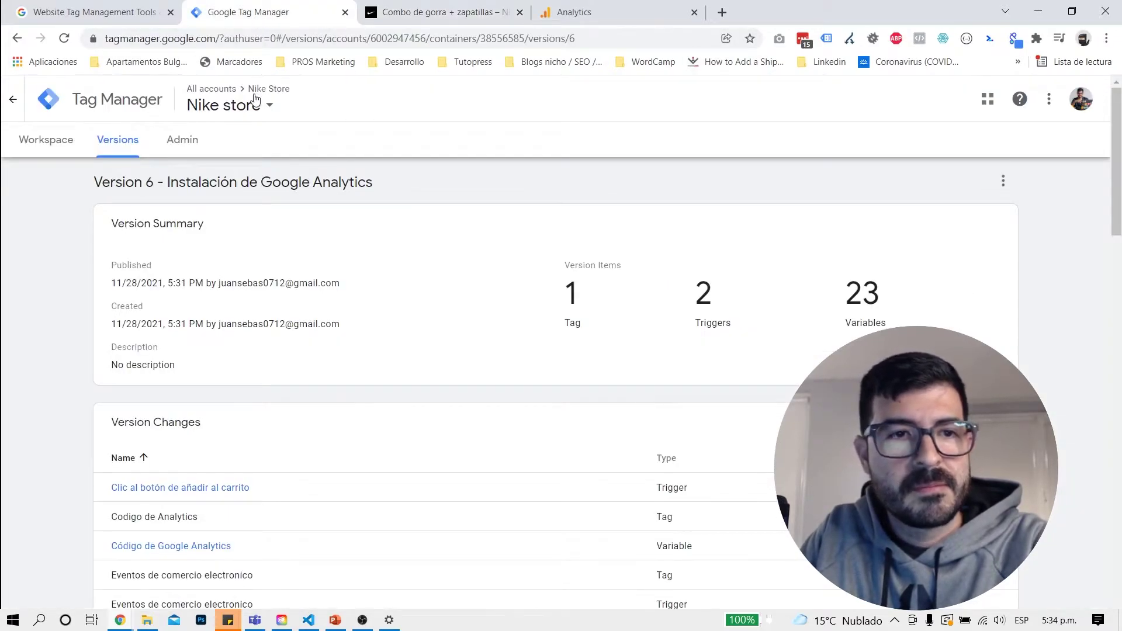
left_click(51, 147)
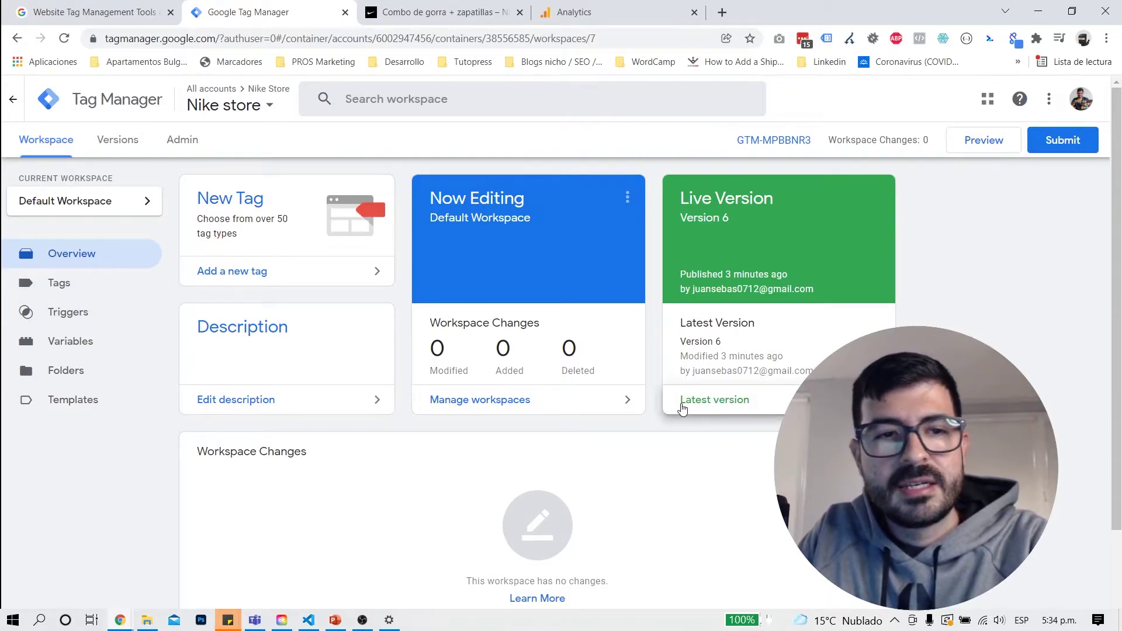
- Create a new trigger in the Nike store container and name it "Click al botón de Añadir al carrito"
left_click(83, 317)
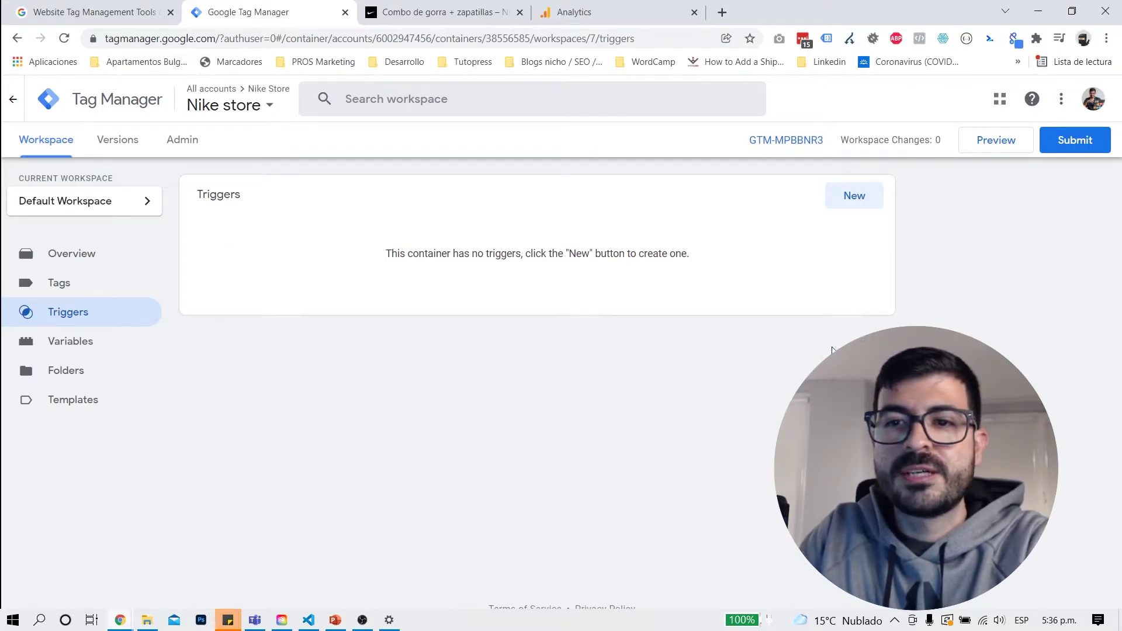
left_click(850, 198)
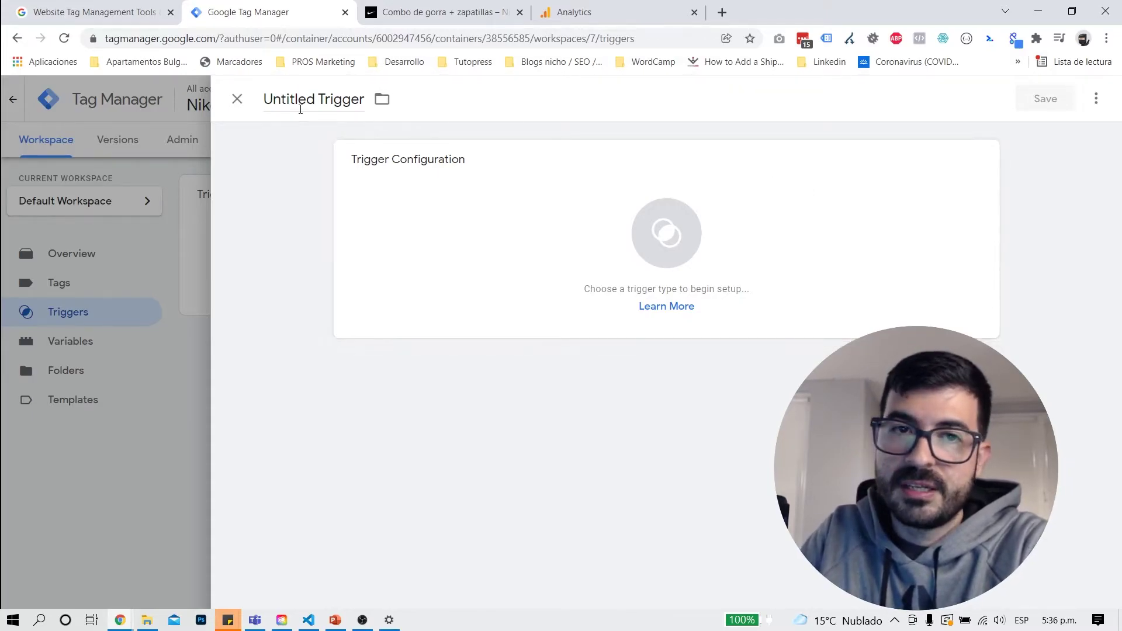
left_click(337, 101)
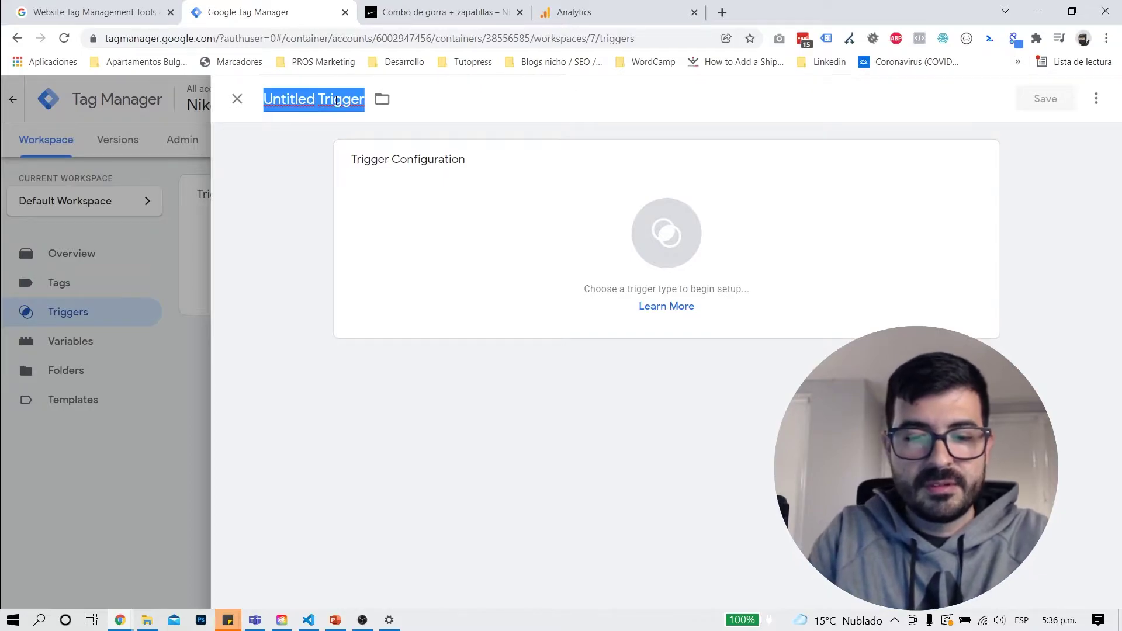
type("Click al ")
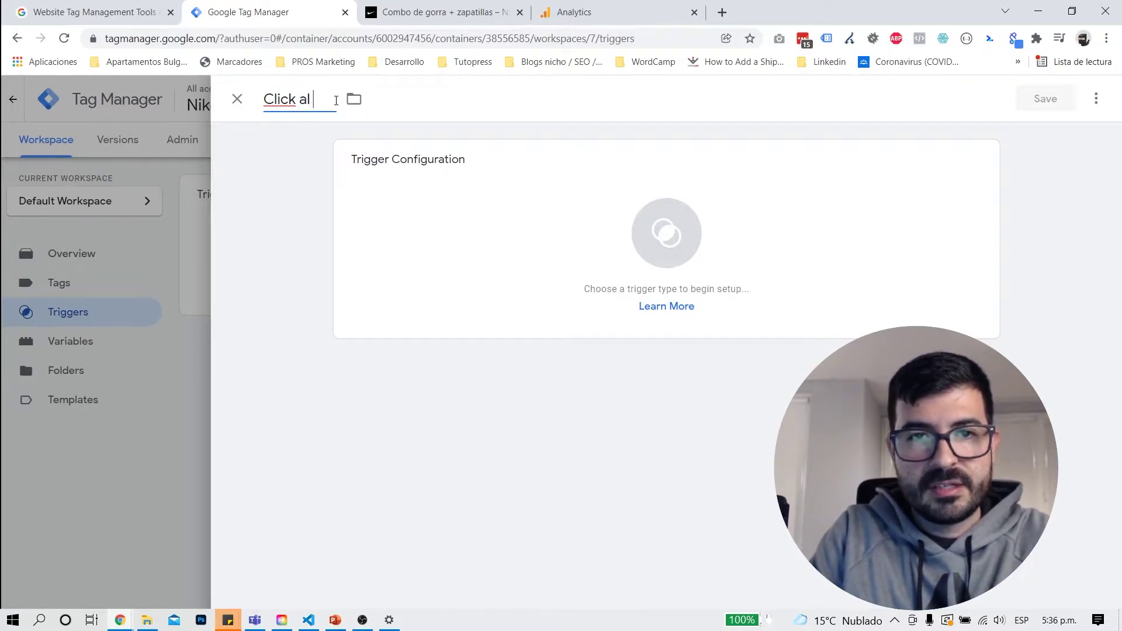
type("botón de Añadir al carrito")
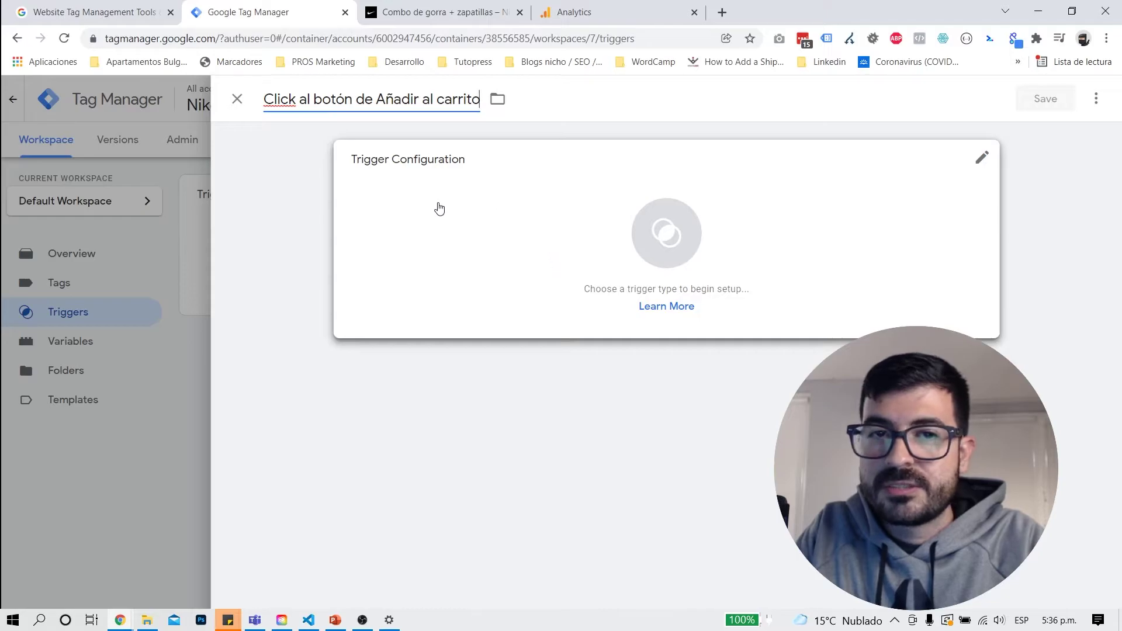
- Review the available trigger types for the new trigger, covering the Page View, Click, User Engagement and Other groups
left_click(444, 223)
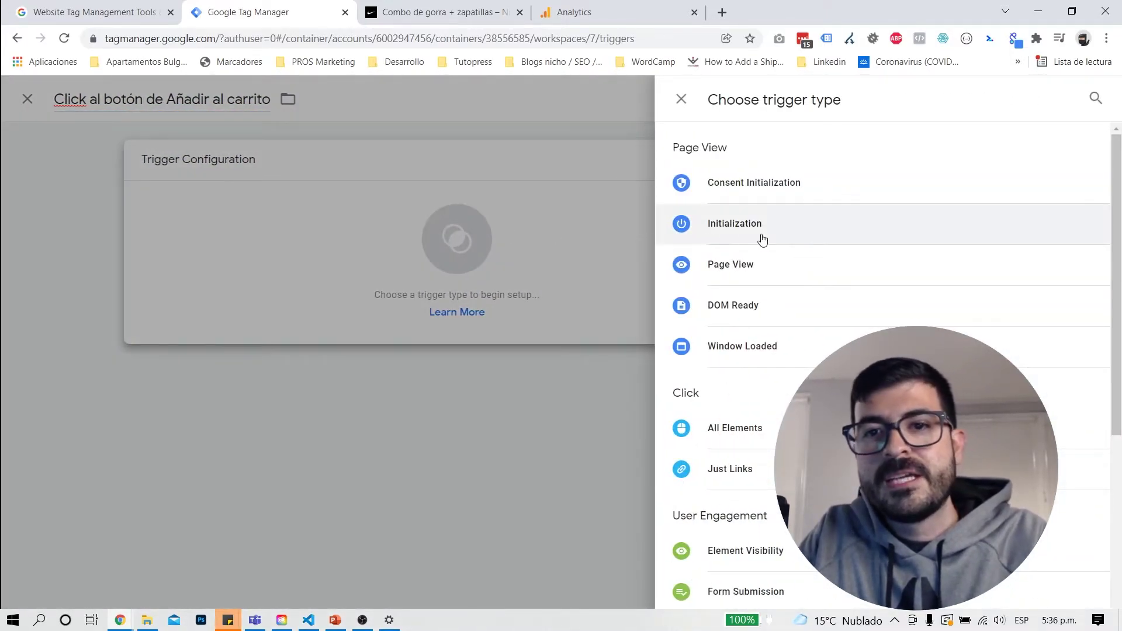
scroll(869, 289, "down", 2)
scroll(871, 289, "down", 4)
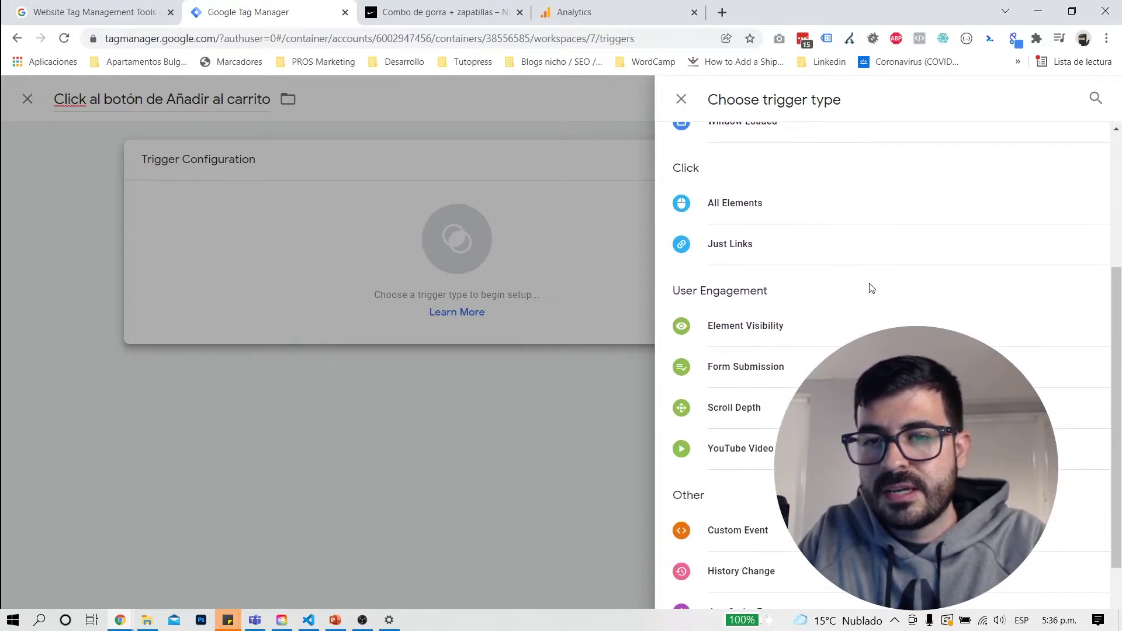
scroll(871, 288, "up", 6)
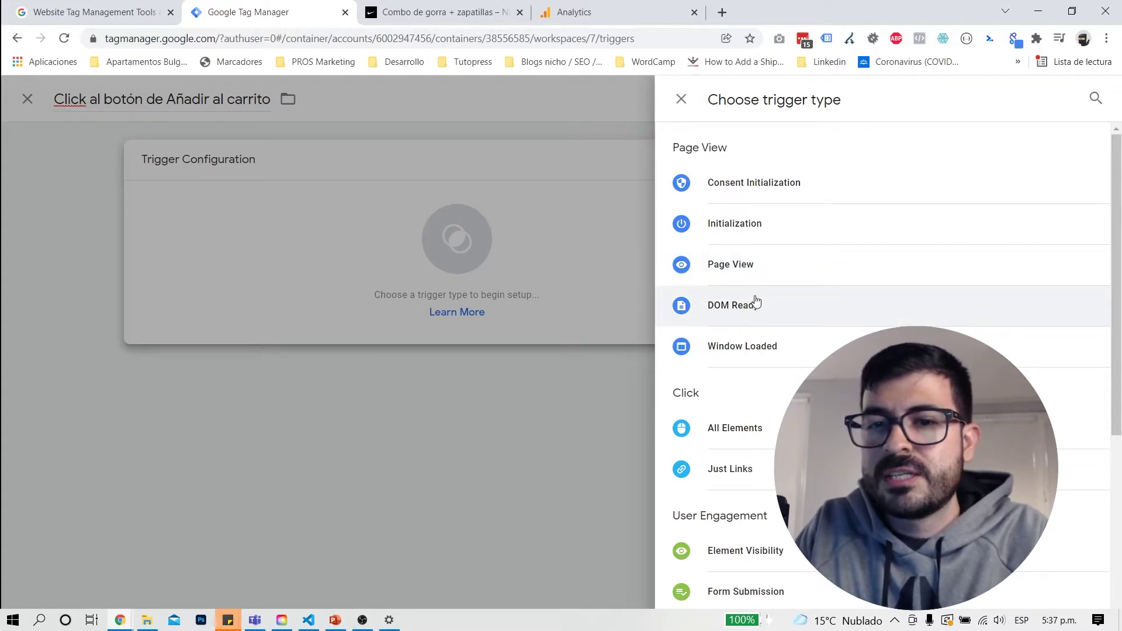
scroll(760, 346, "down", 2)
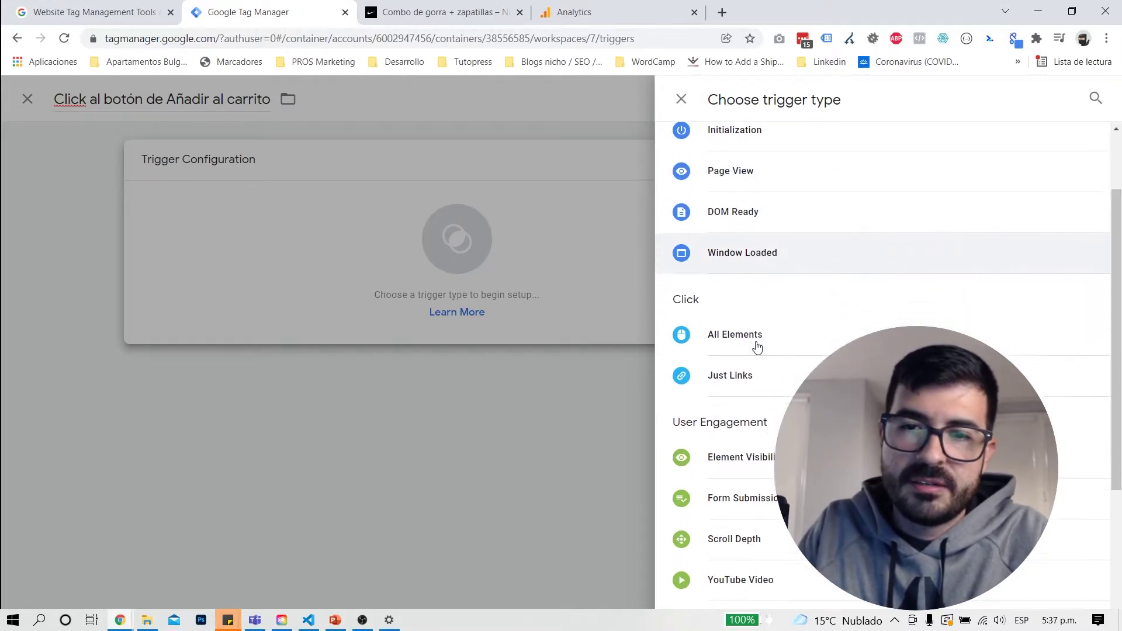
double_click(682, 297)
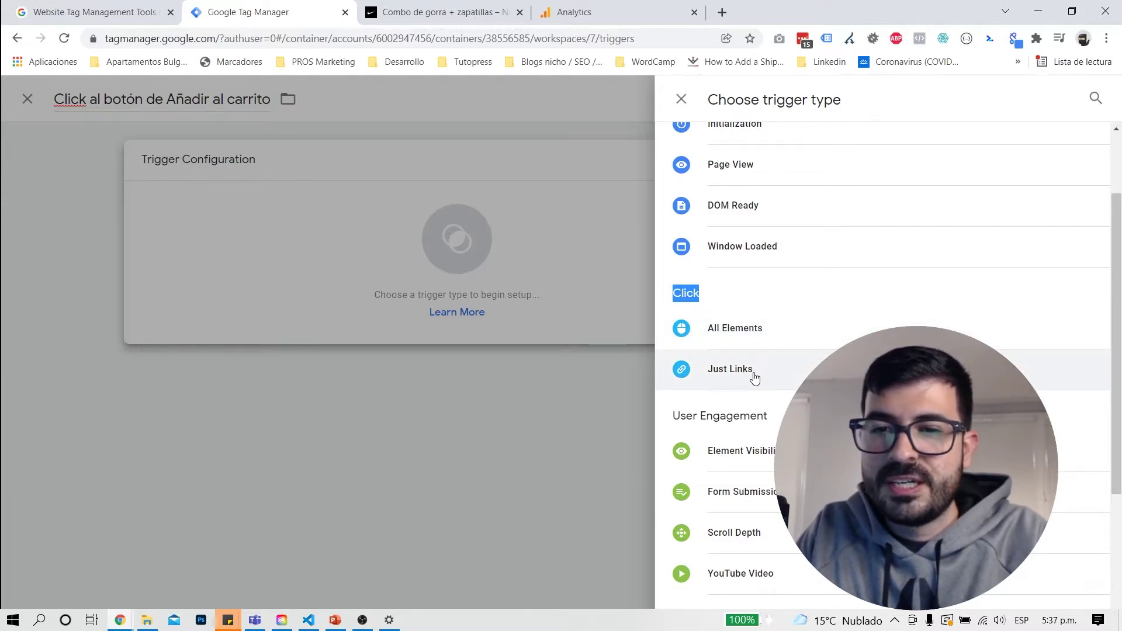
scroll(755, 378, "down", 2)
left_click(685, 323)
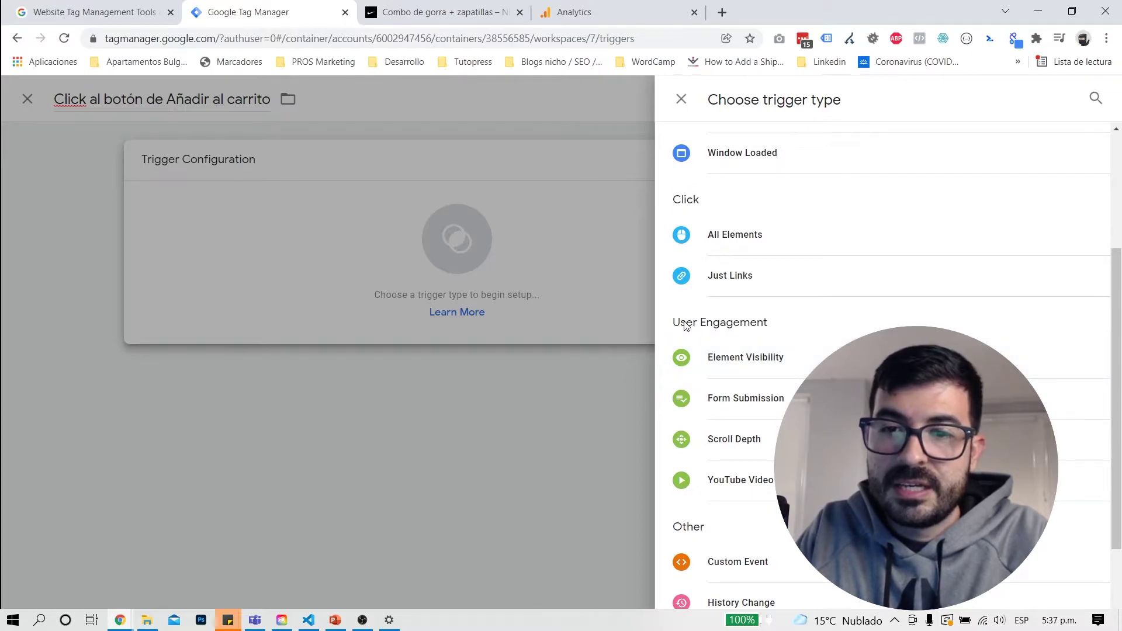
left_click_drag(685, 326, 765, 324)
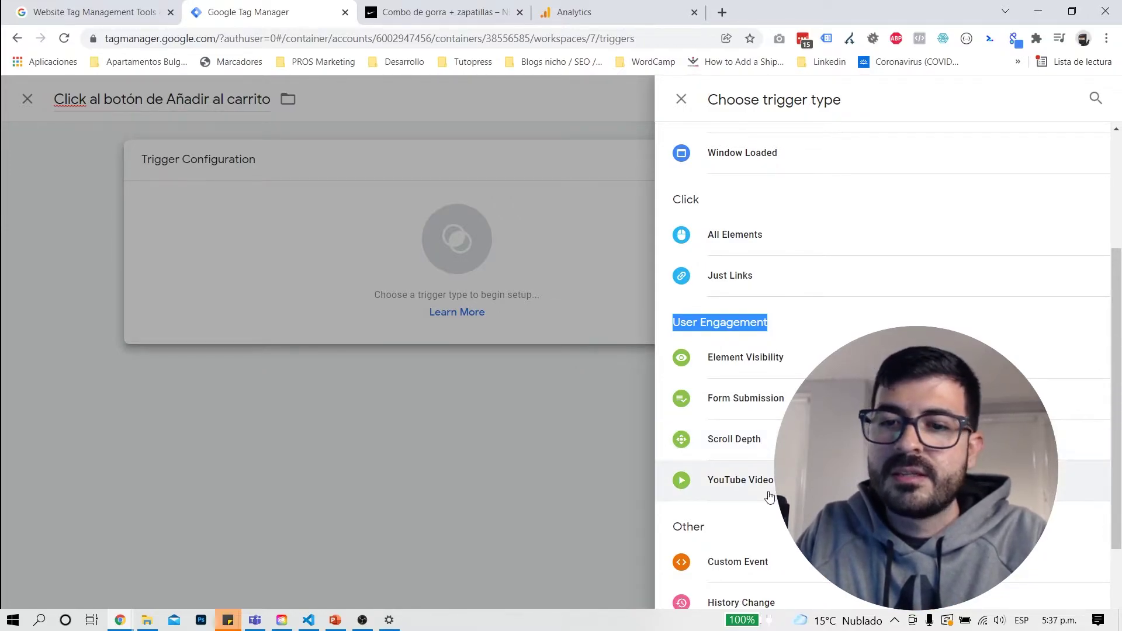
scroll(769, 497, "down", 1)
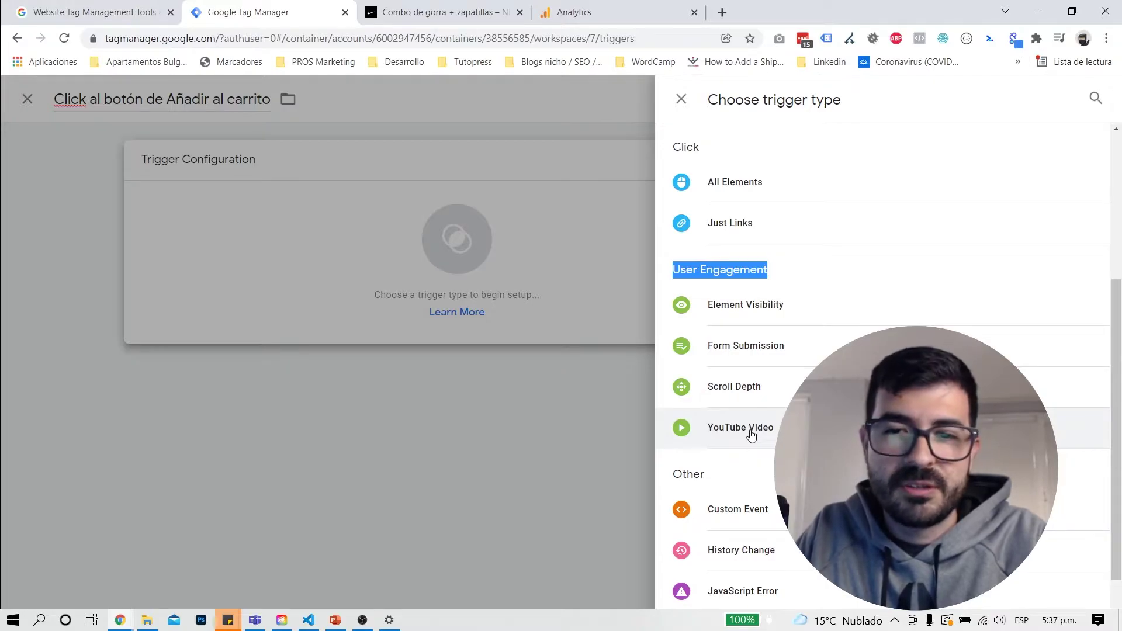
scroll(752, 435, "down", 1)
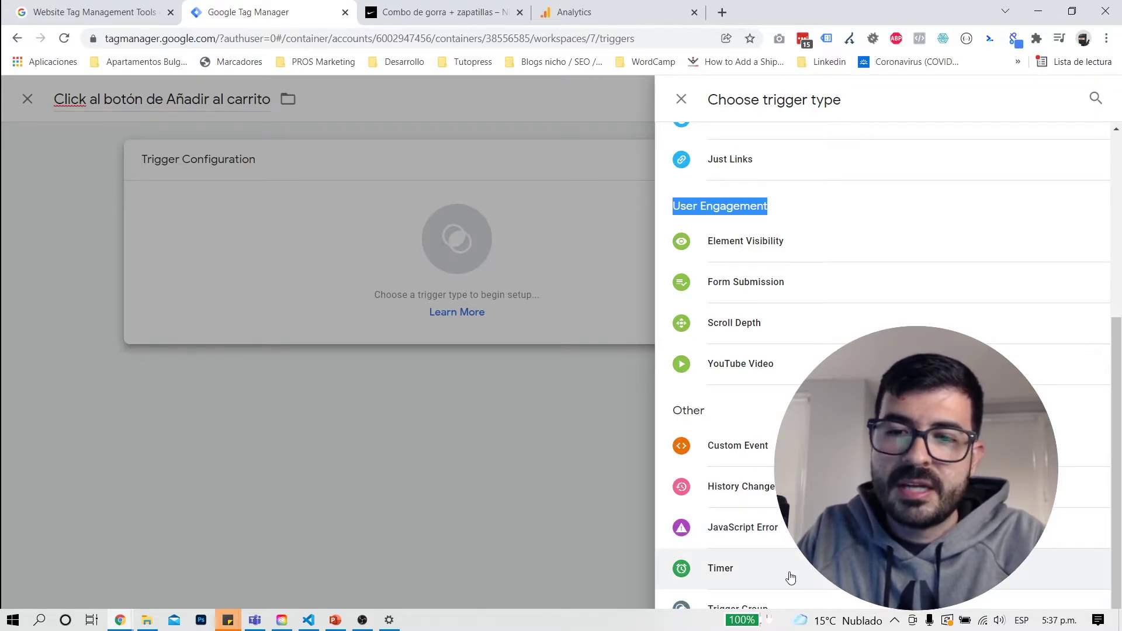
scroll(790, 577, "up", 4)
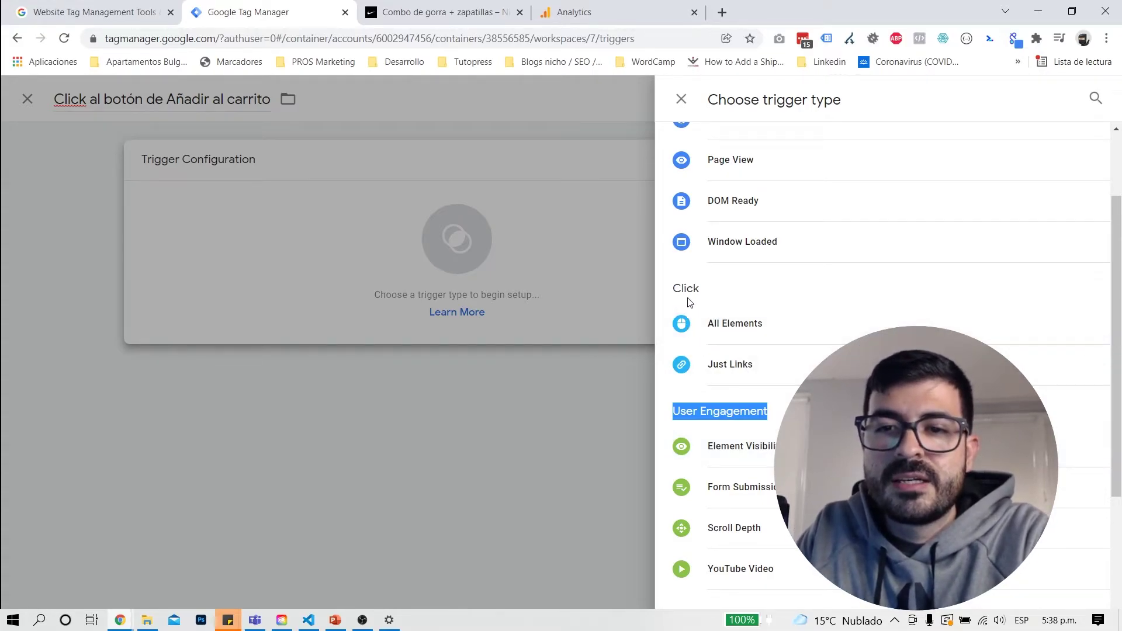
- Set the trigger type to Click - All Elements and make it fire on Some Clicks only
left_click(735, 326)
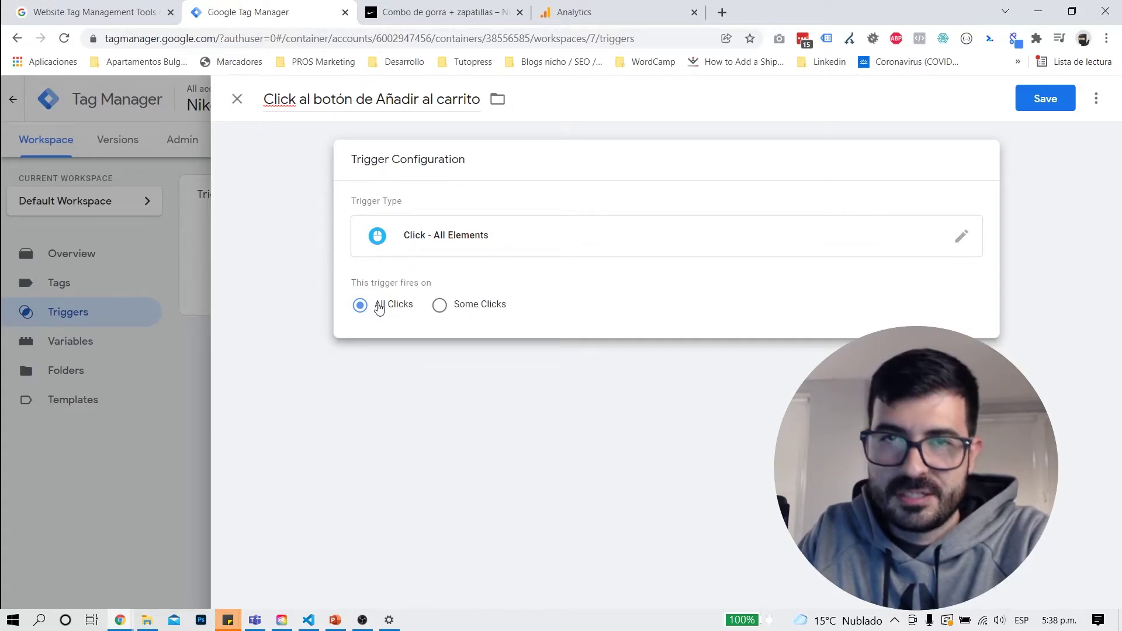
left_click(394, 12)
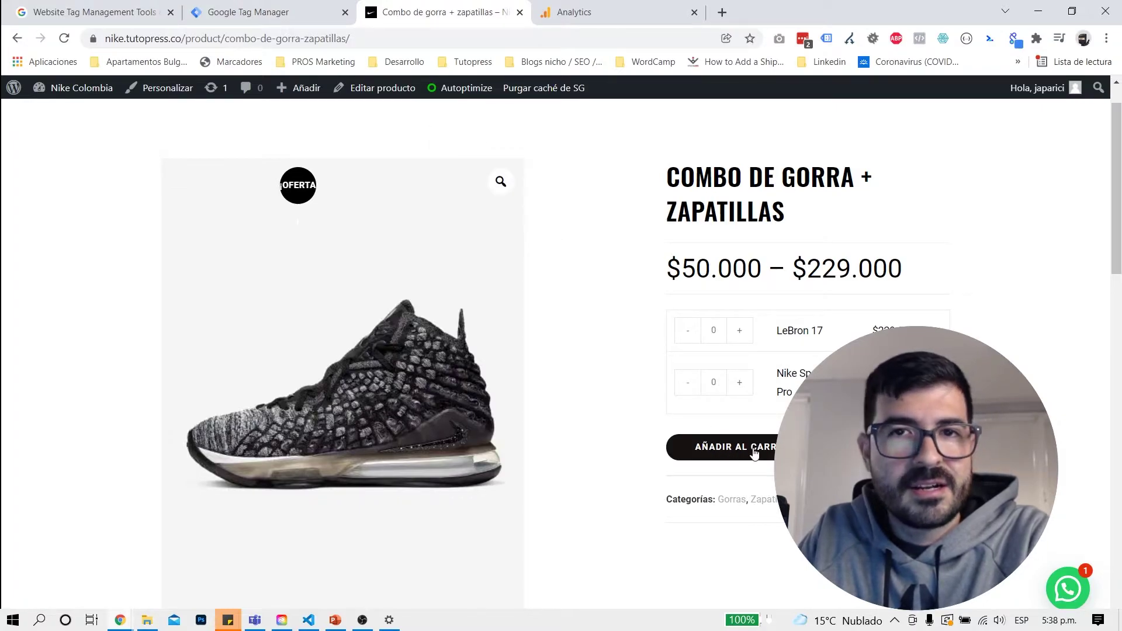
left_click(271, 19)
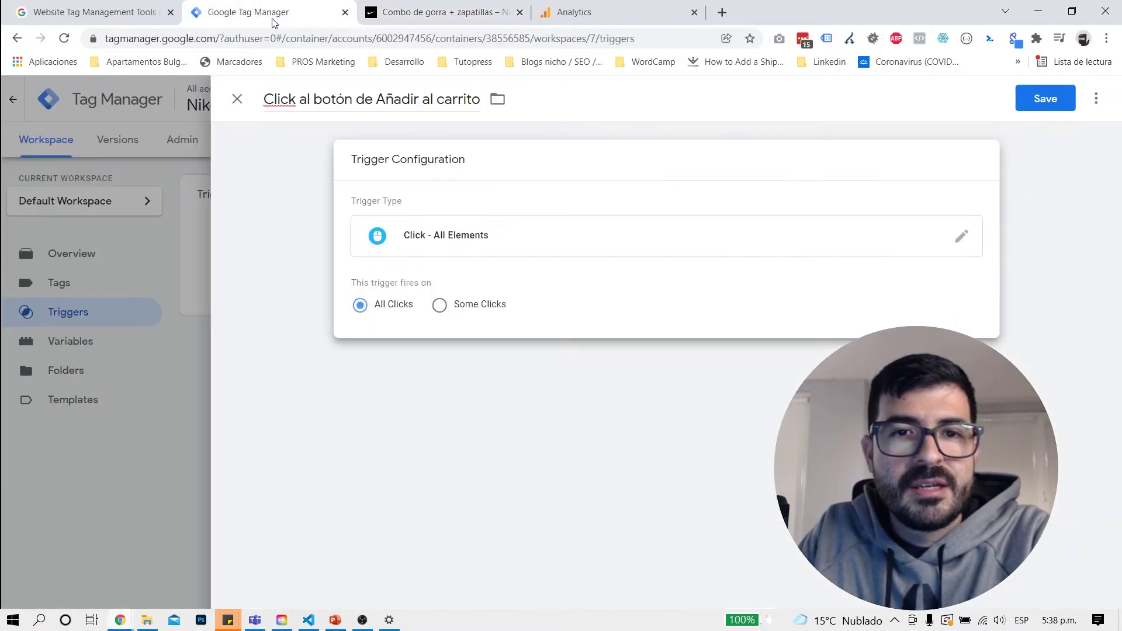
left_click(478, 308)
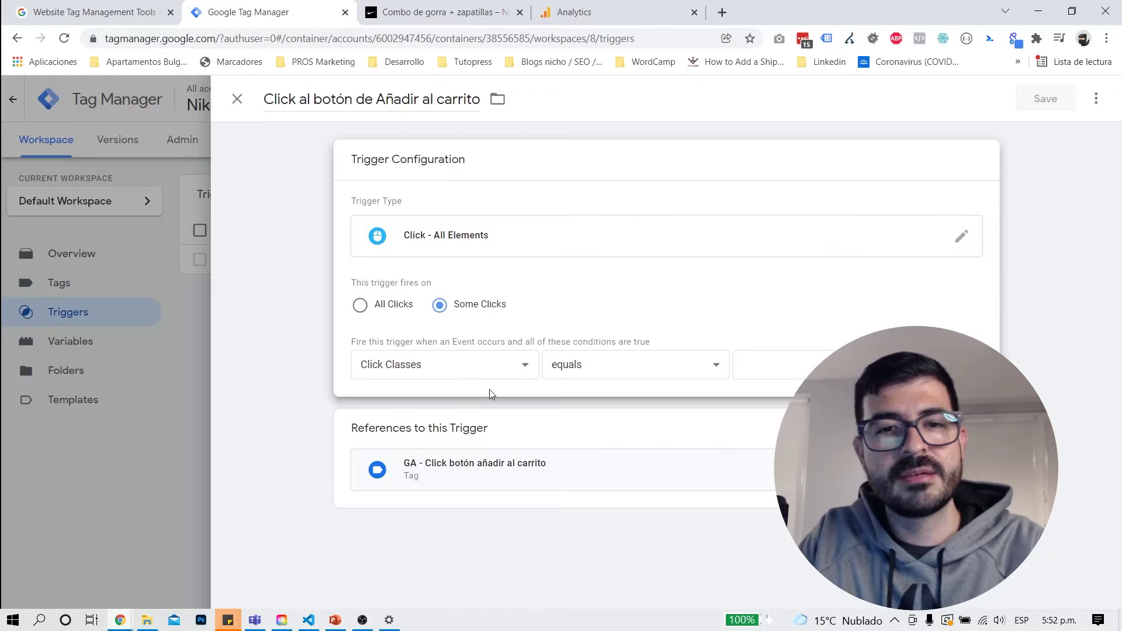
- Set the trigger's firing condition to the Click Text variable with the equals operator
left_click(412, 366)
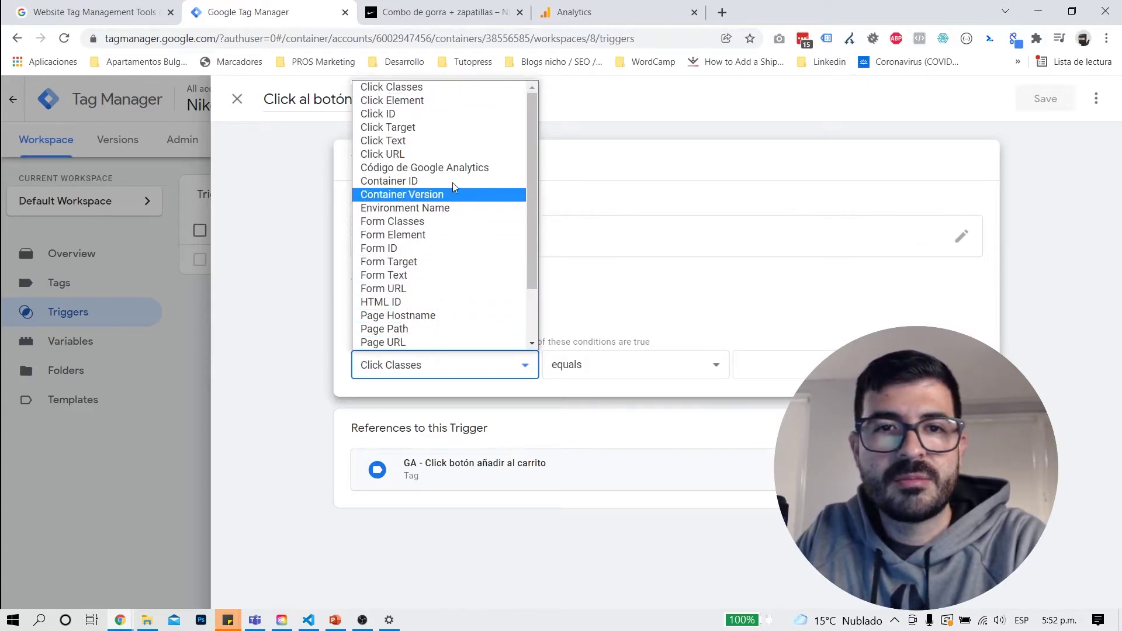
scroll(450, 221, "down", 2)
scroll(450, 221, "up", 2)
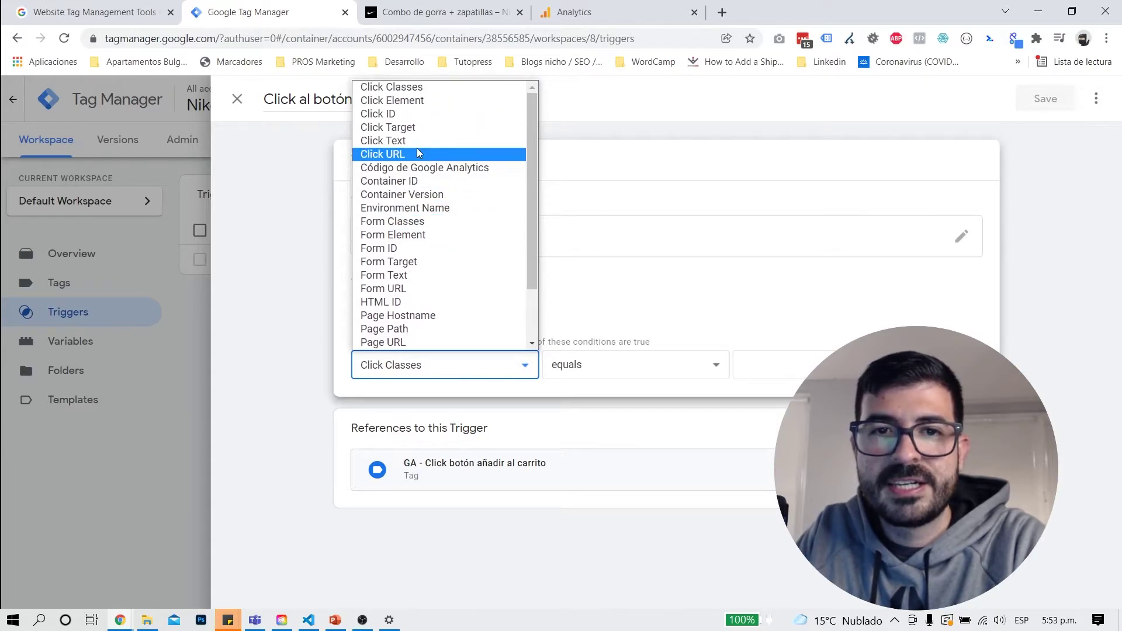
left_click(417, 145)
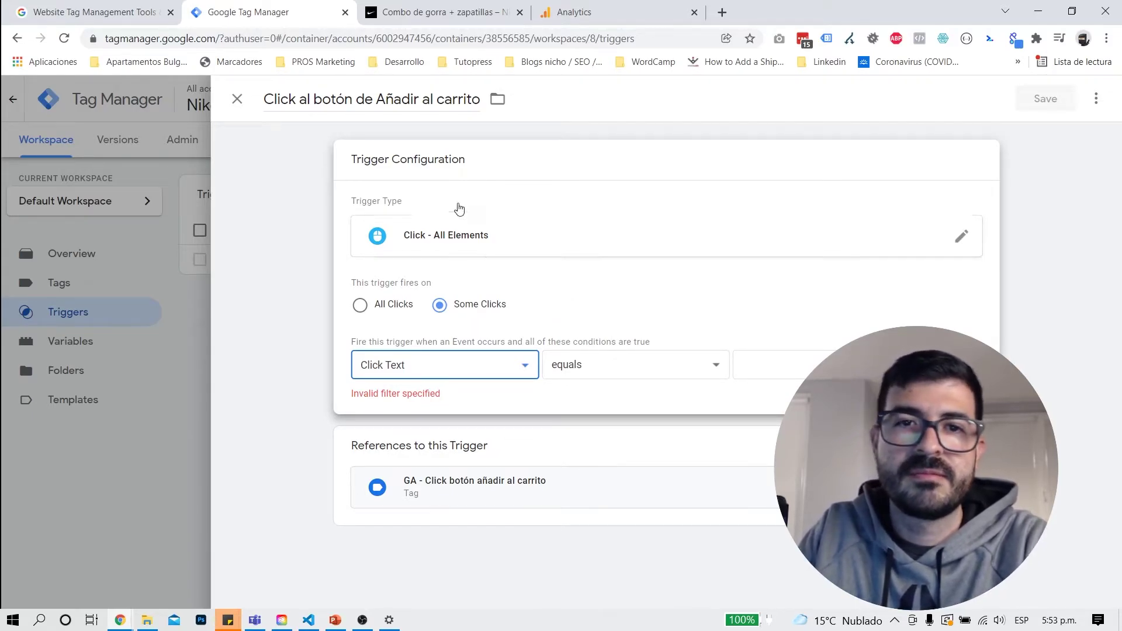
left_click(614, 363)
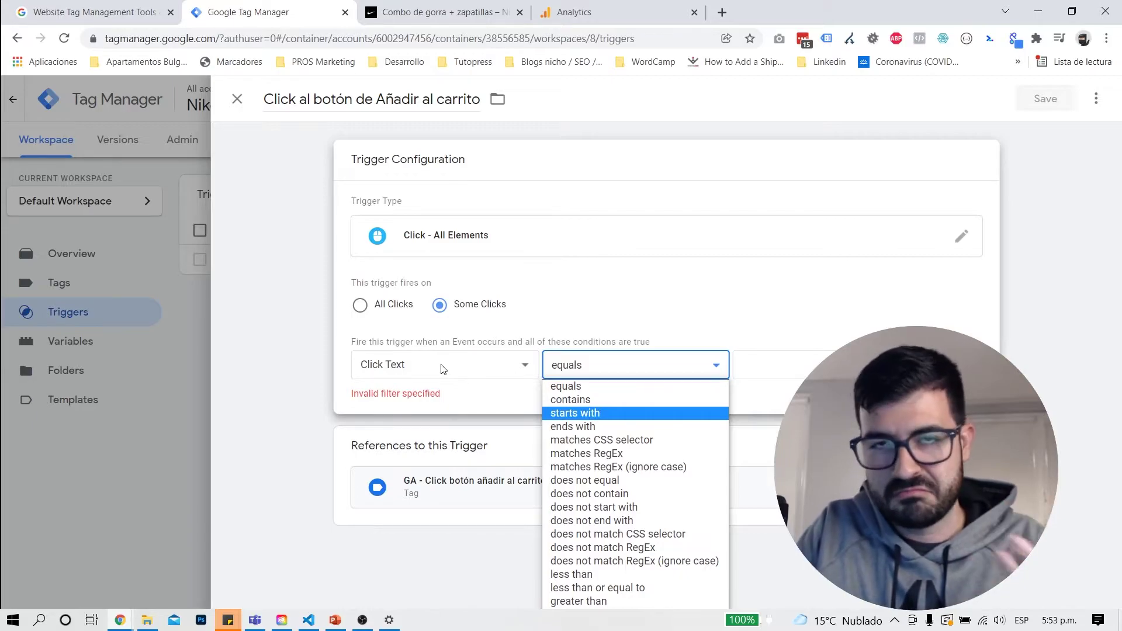
left_click(604, 391)
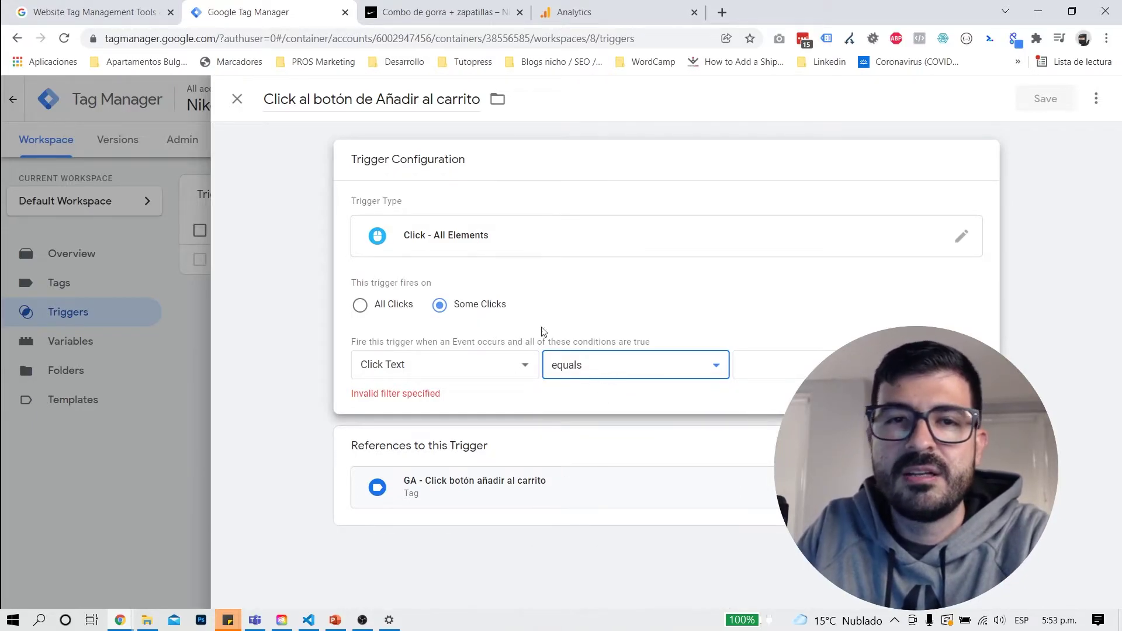
- Check the product page, enter "AÑADIR AL CARRITO" as the Click Text condition's value and save the trigger
left_click(443, 13)
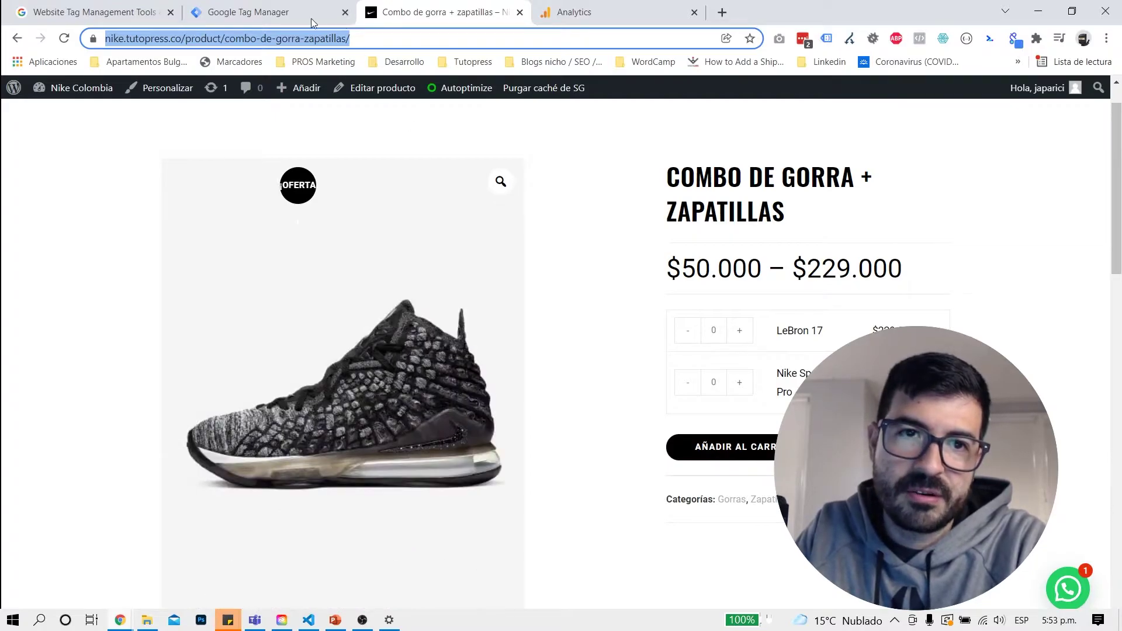
left_click(313, 18)
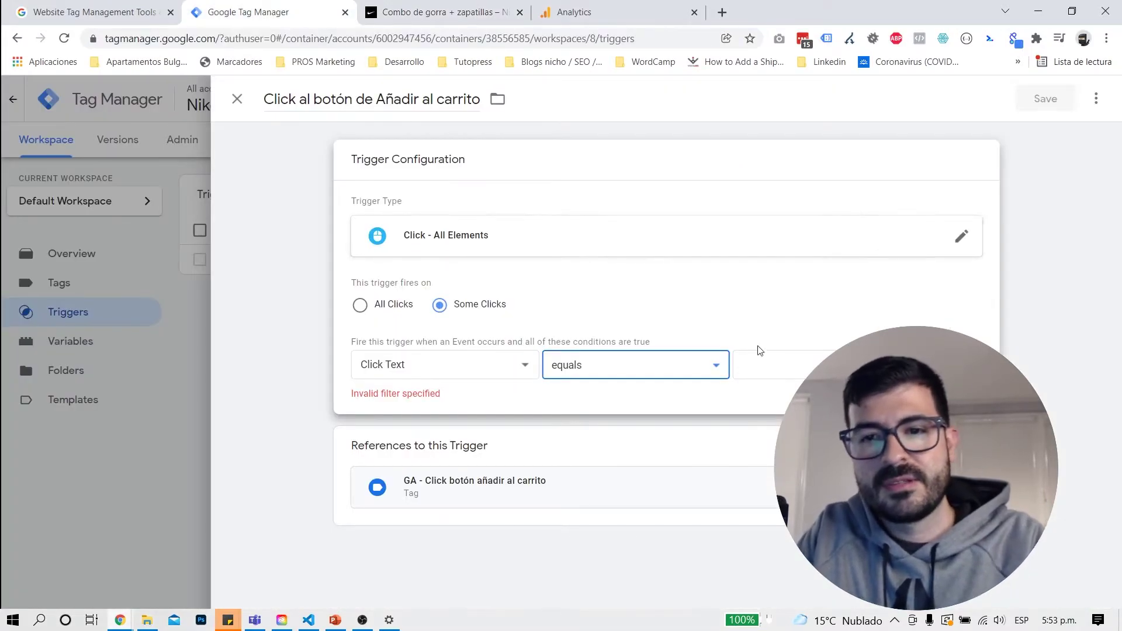
left_click(826, 365)
type("AÑADIR AL CARRITO")
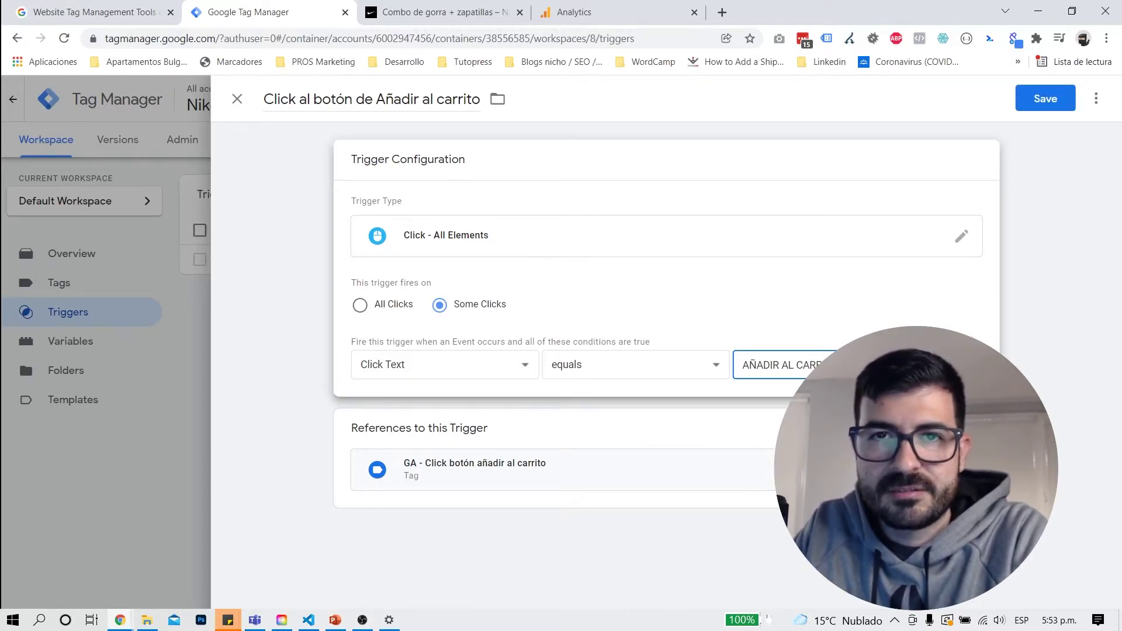
left_click(1045, 99)
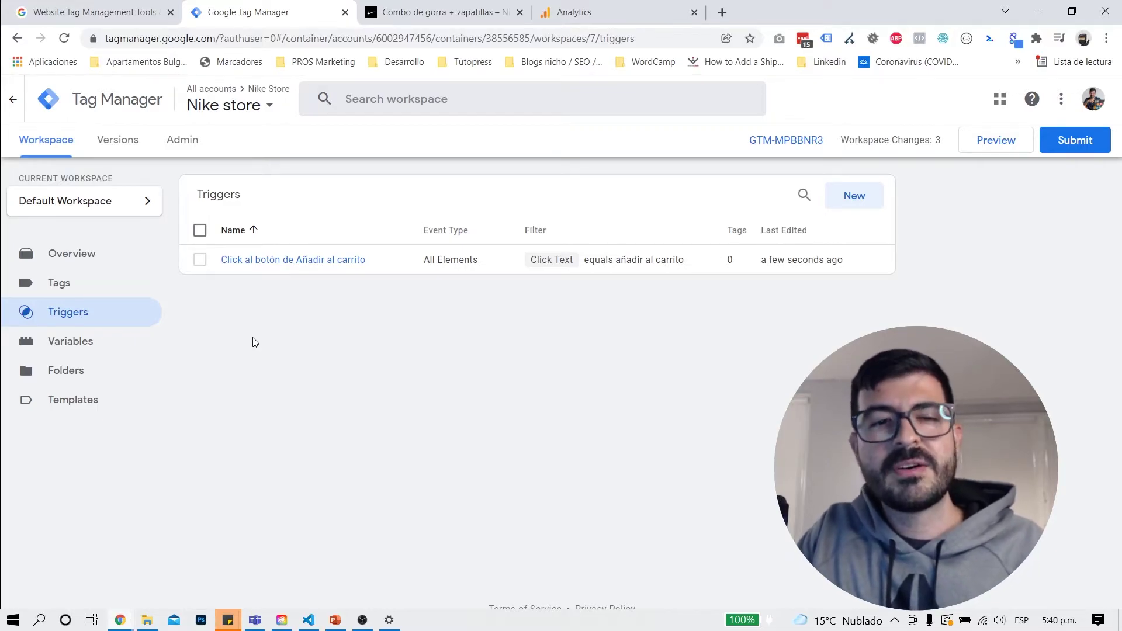
- Create a new tag and name it "GA - Evento de click al botón añadir al carrito"
left_click(76, 287)
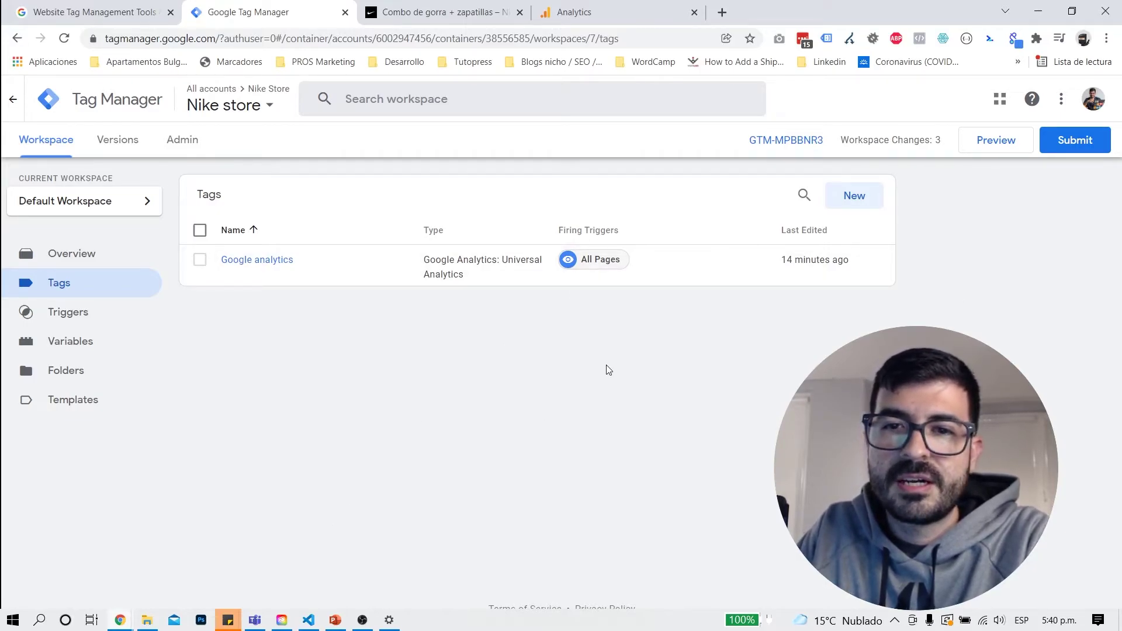
left_click(850, 207)
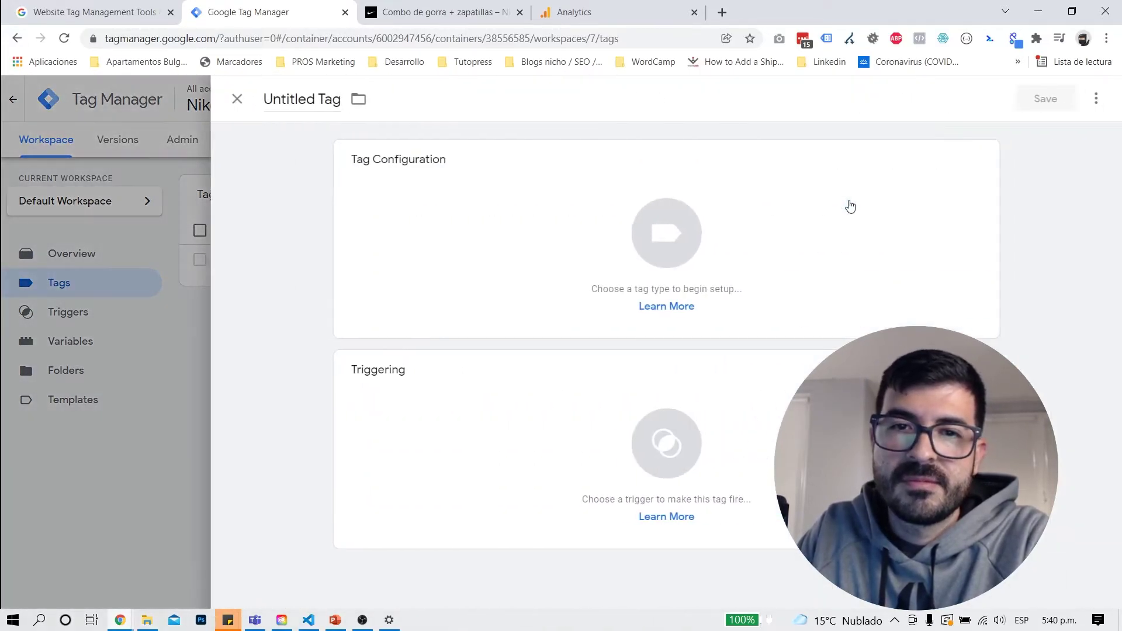
double_click(277, 101)
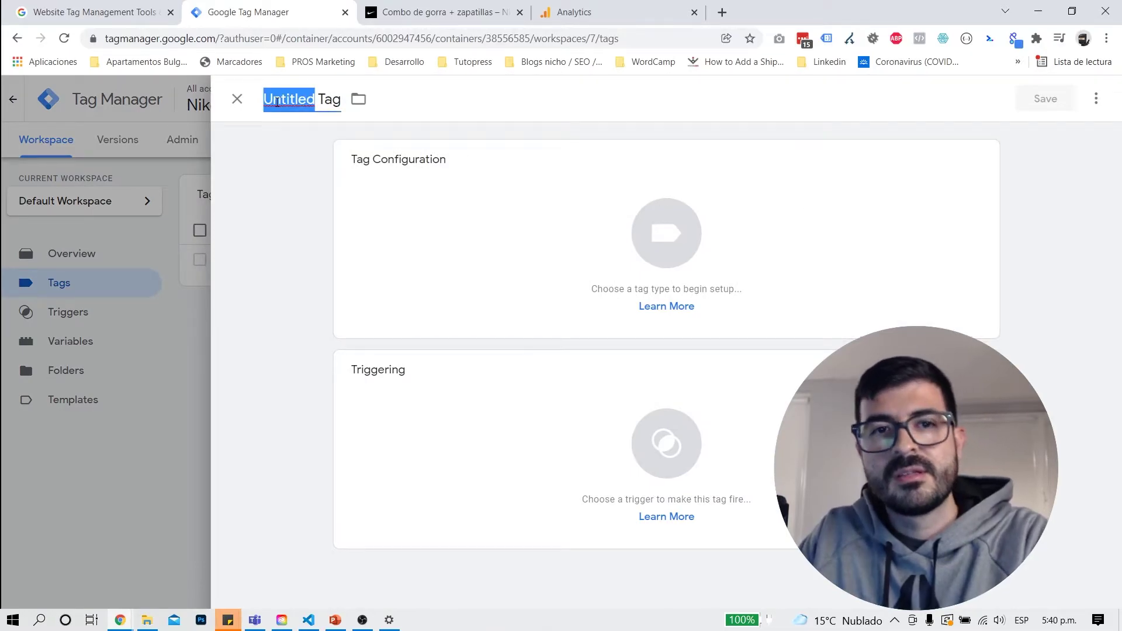
key("ctrl+a")
type("G")
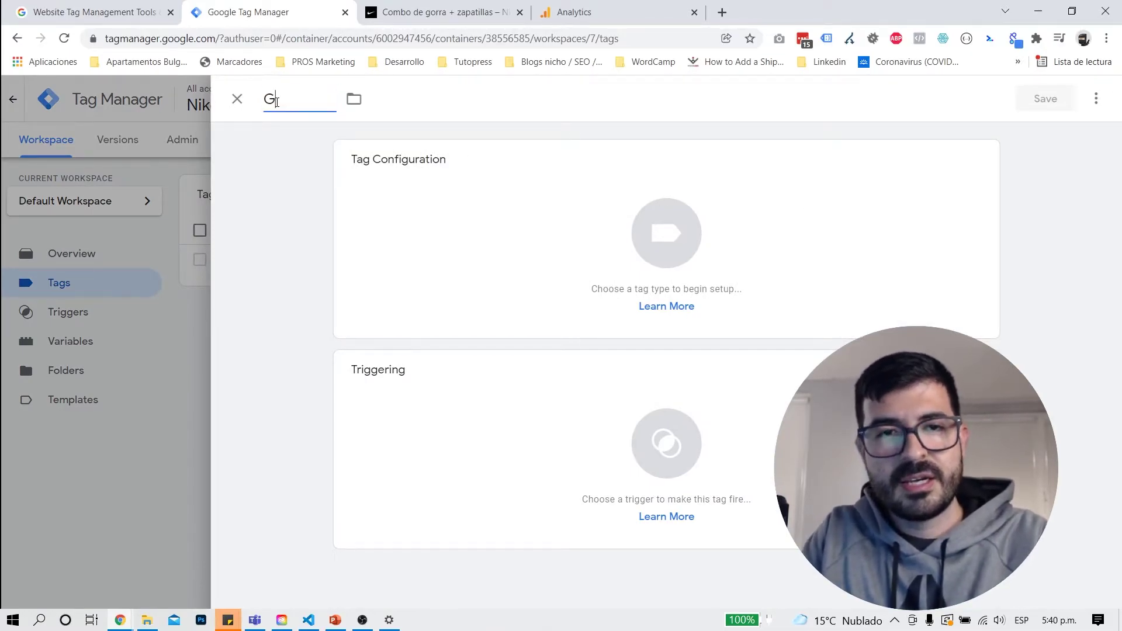
type("A - Even")
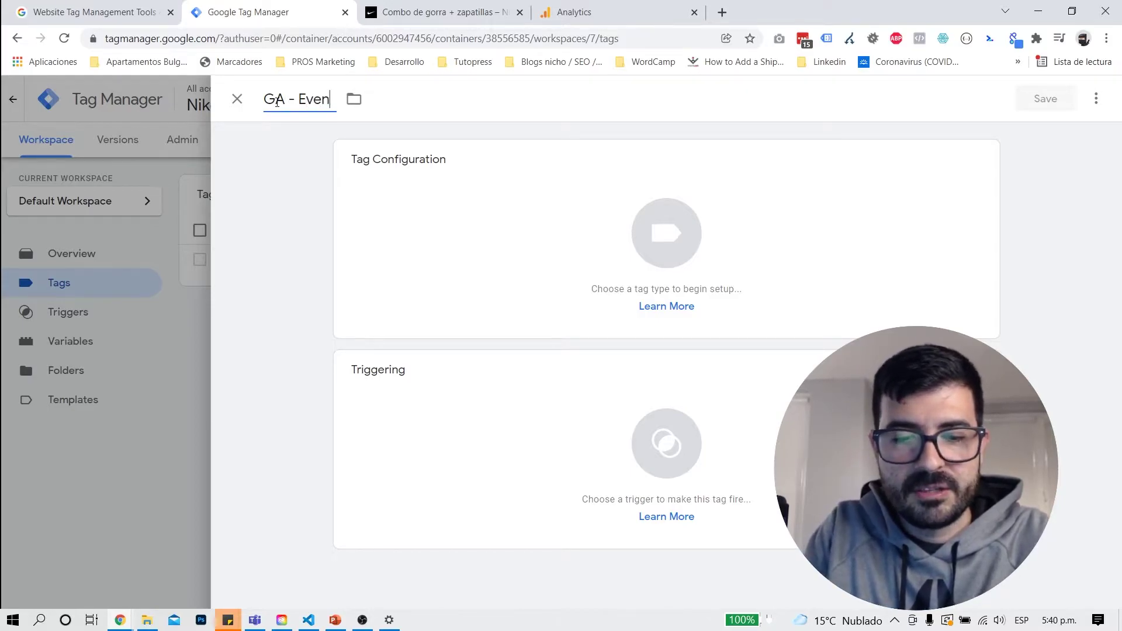
type("to de click al")
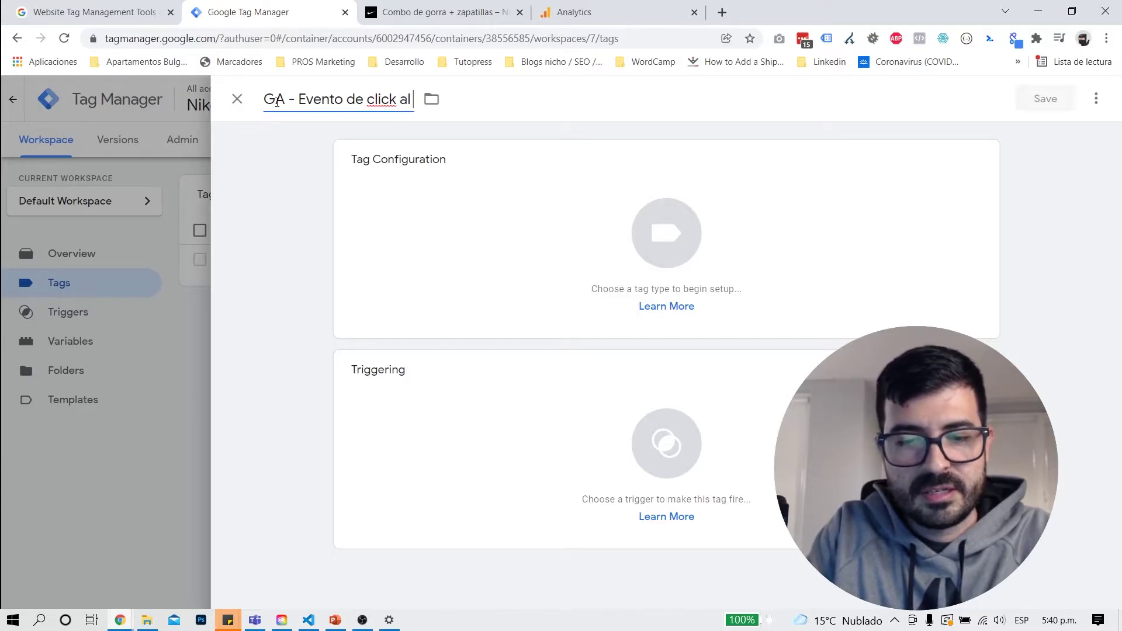
type(" botón ")
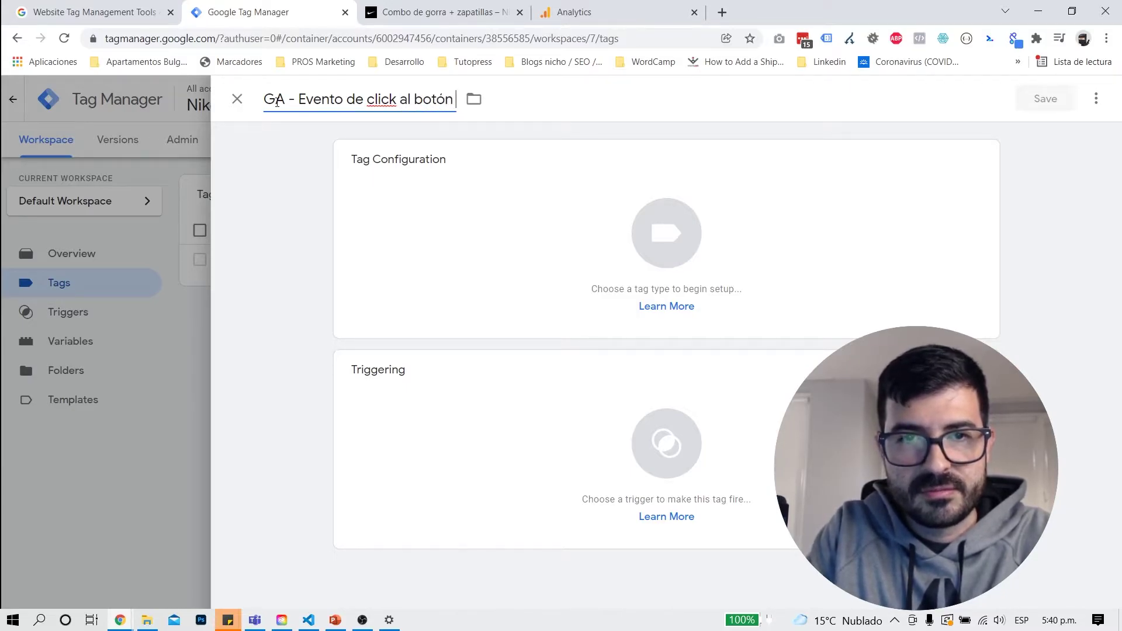
type("añadir al carrito")
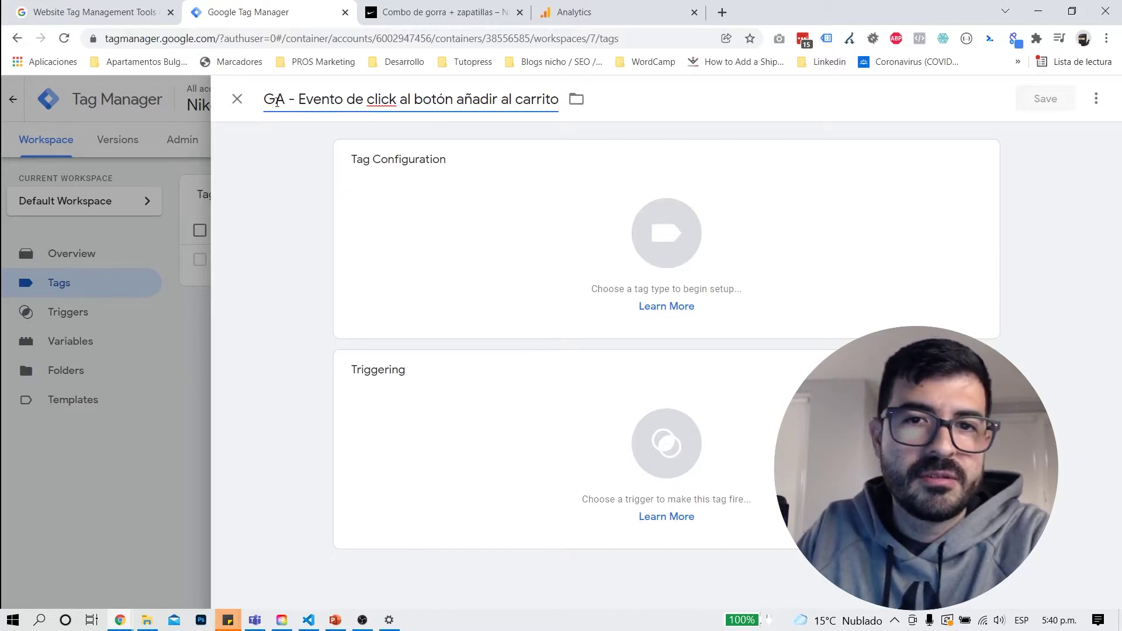
- Shorten the tag's name to "GA - Click botón añadir al carrito"
key("Left")
key("Left")
key("Left")
key("Left")
key("Left")
key("Left")
key("Left")
key("Left")
key("Left")
key("Left")
key("Left")
key("Left")
key("Left")
key("Left")
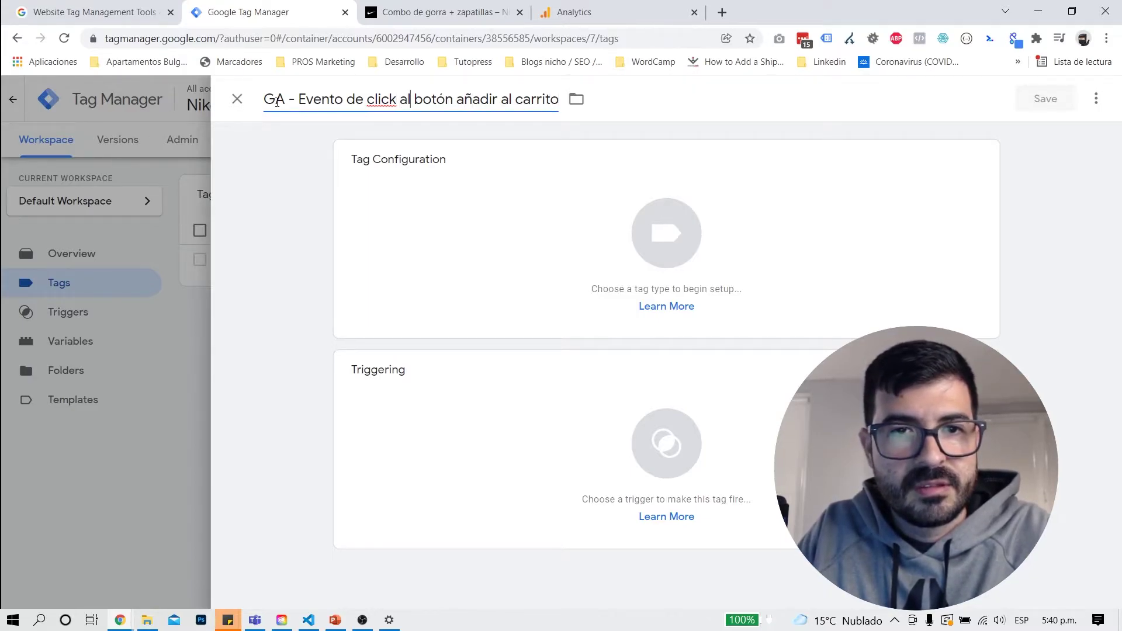
key("ctrl+shift+Left")
key("ctrl+shift+Left")
key("ctrl+shift+Left")
key("ctrl+shift+Left")
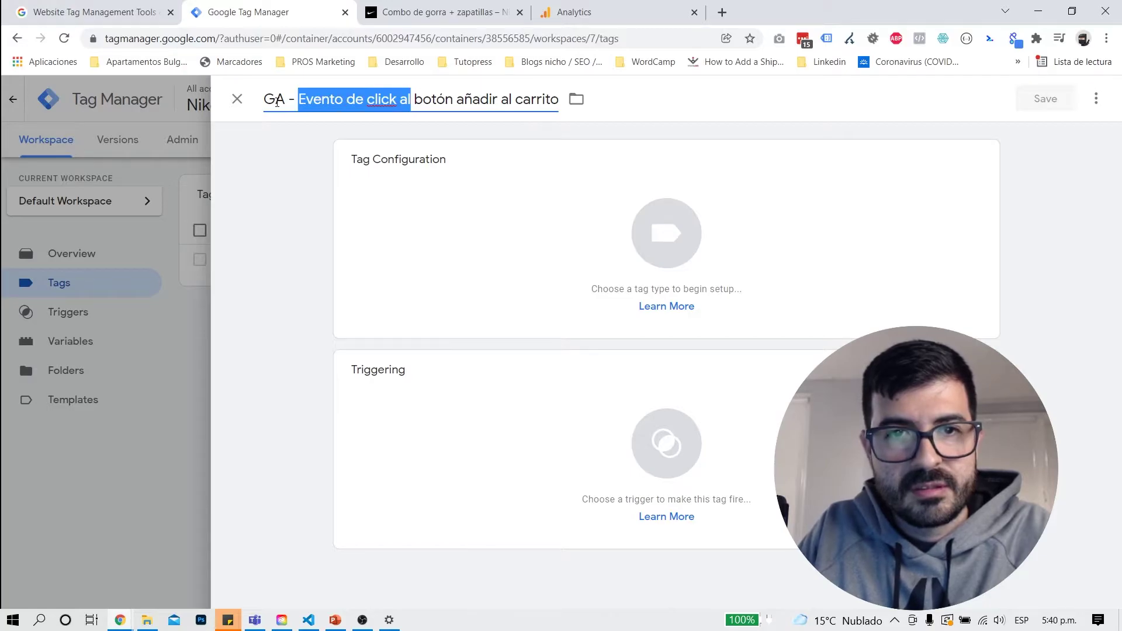
key("BackSpace")
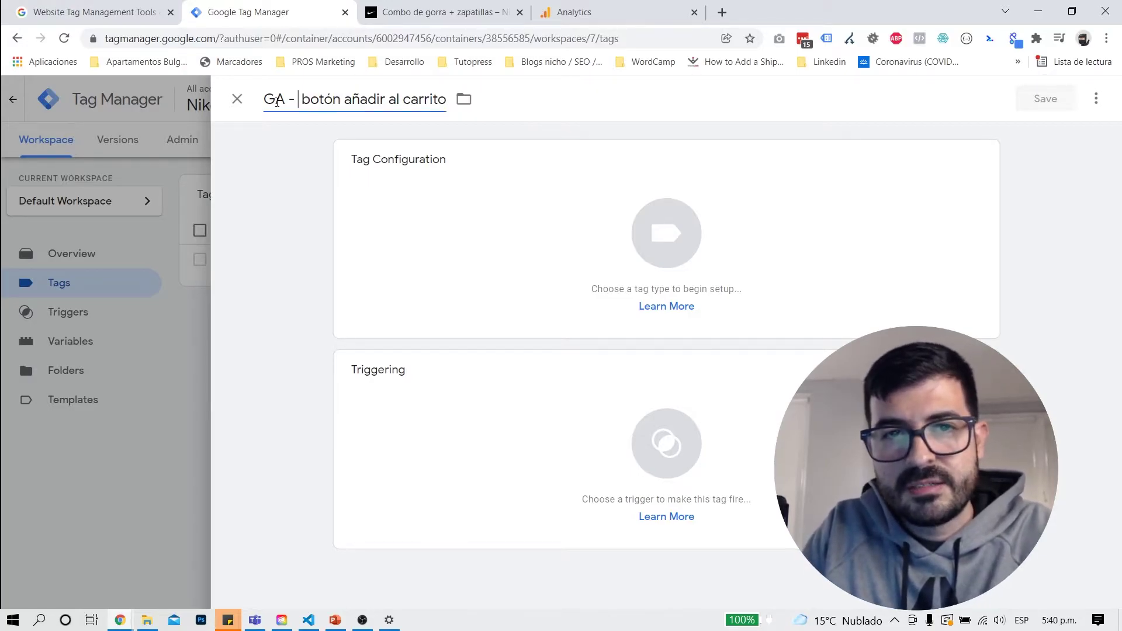
type("Clcik")
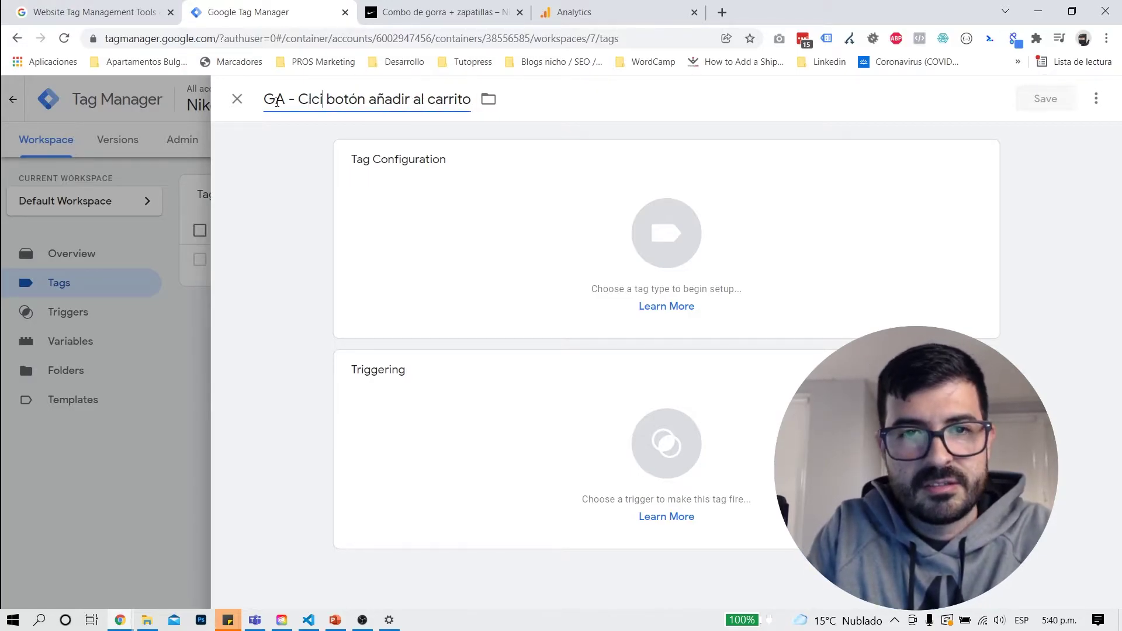
key("BackSpace")
key("BackSpace")
key("BackSpace")
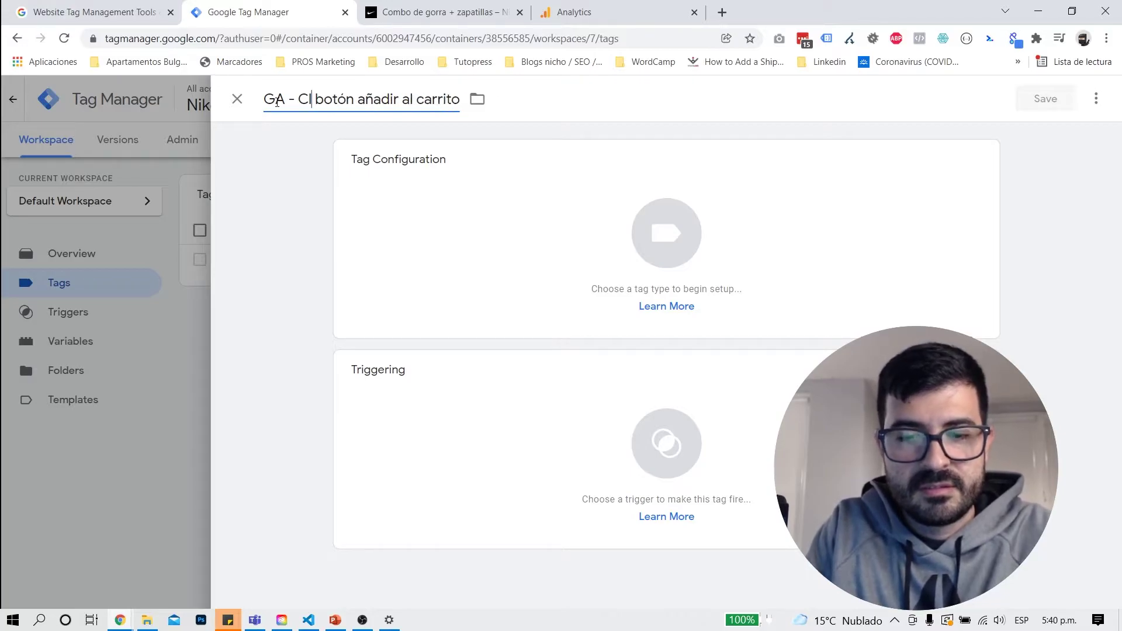
type("ick")
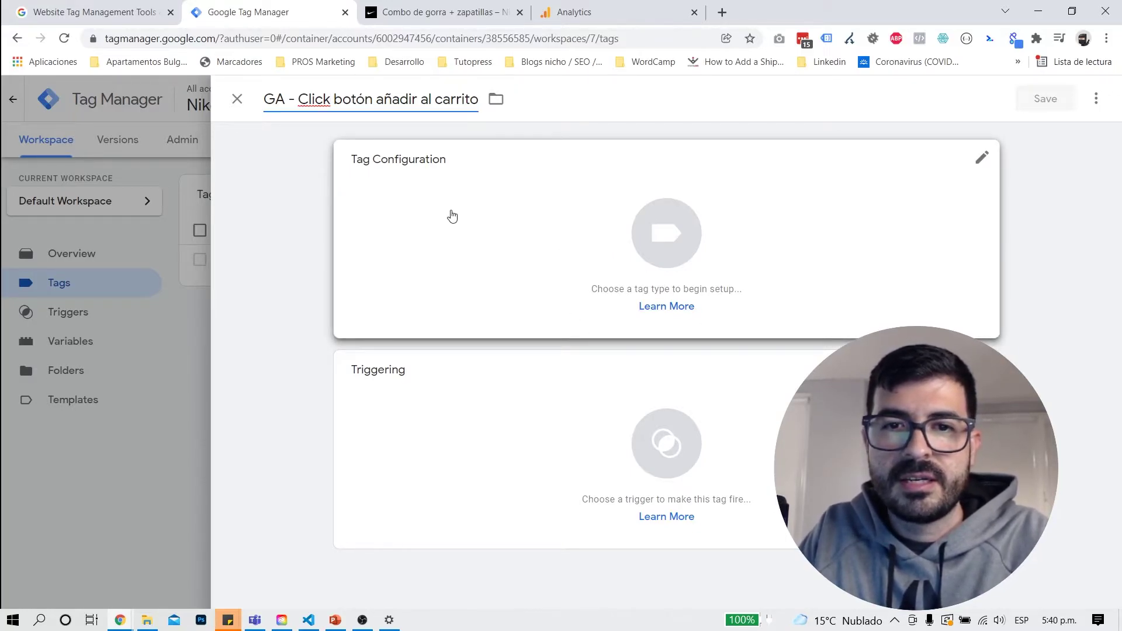
- Set the tag type to Google Analytics: Universal Analytics with the track type Event
left_click(446, 251)
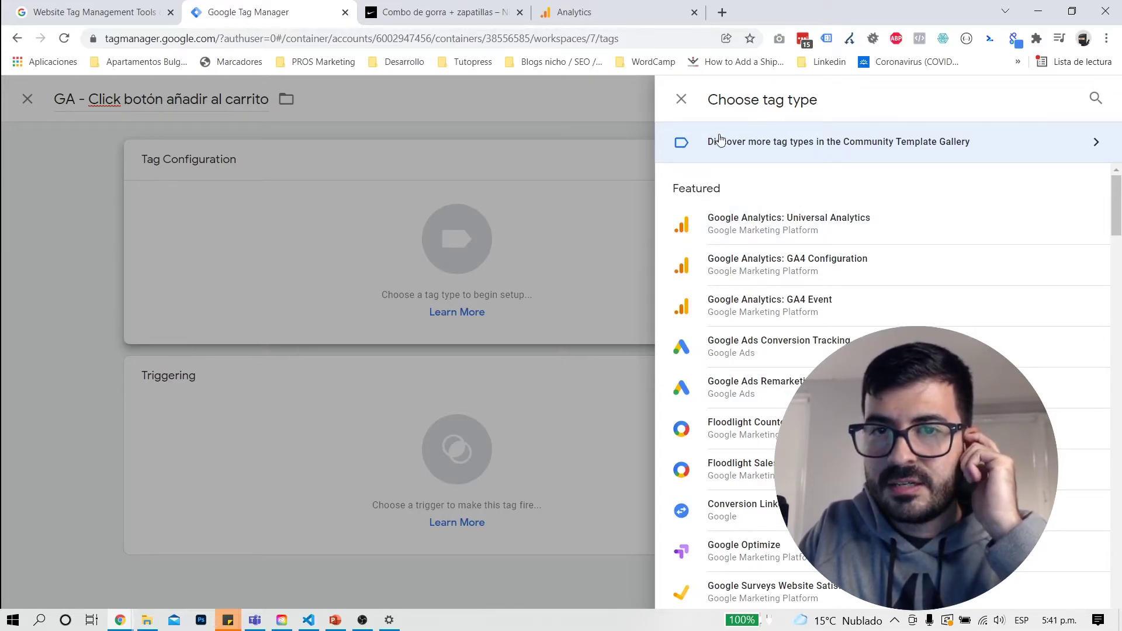
left_click(803, 236)
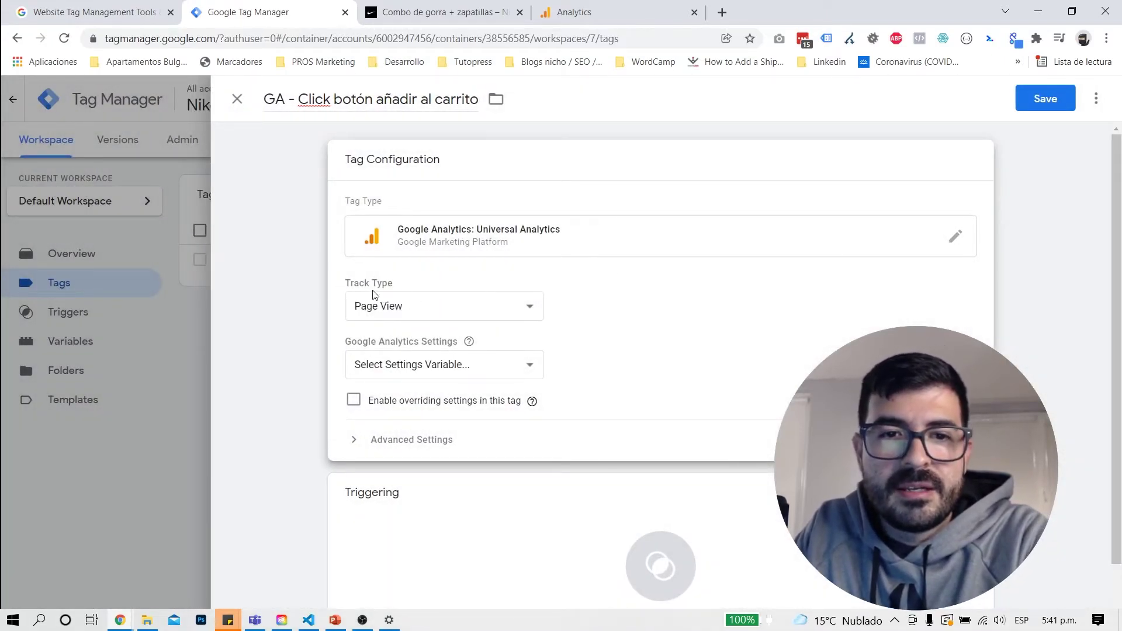
left_click(424, 319)
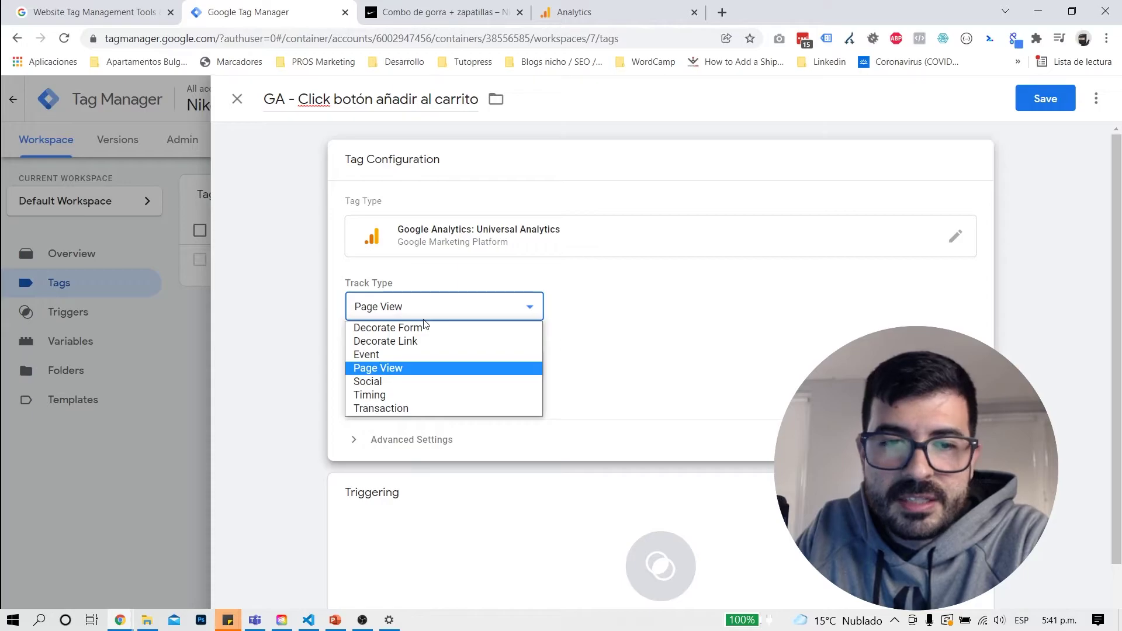
left_click(404, 353)
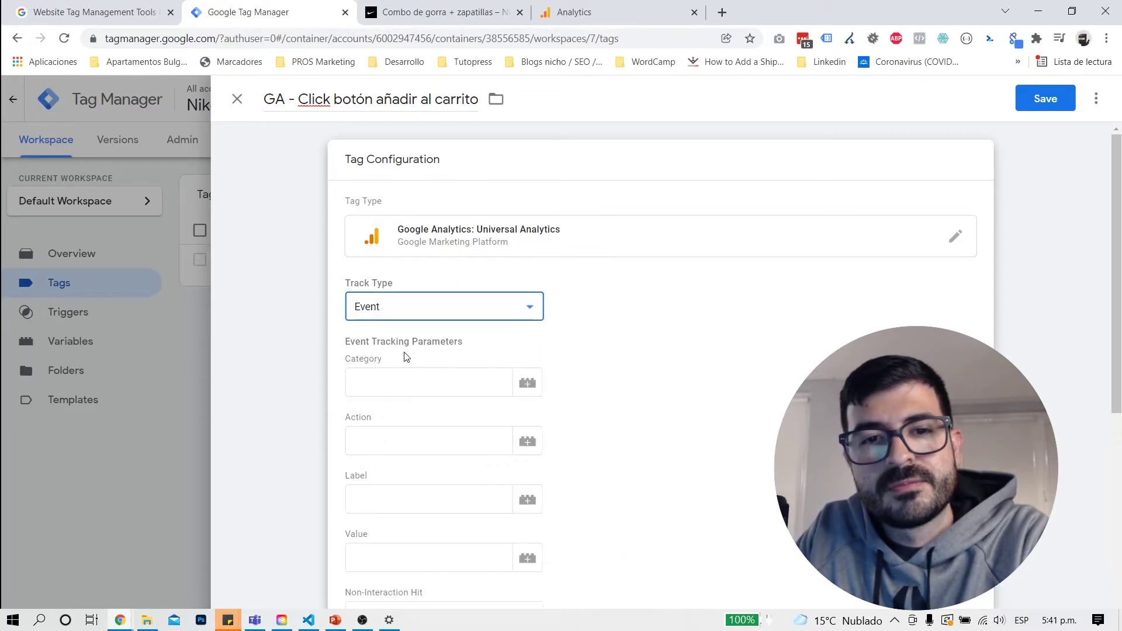
- Set the event tracking category to "Ecommerce" and the action to "Click"
scroll(573, 360, "down", 2)
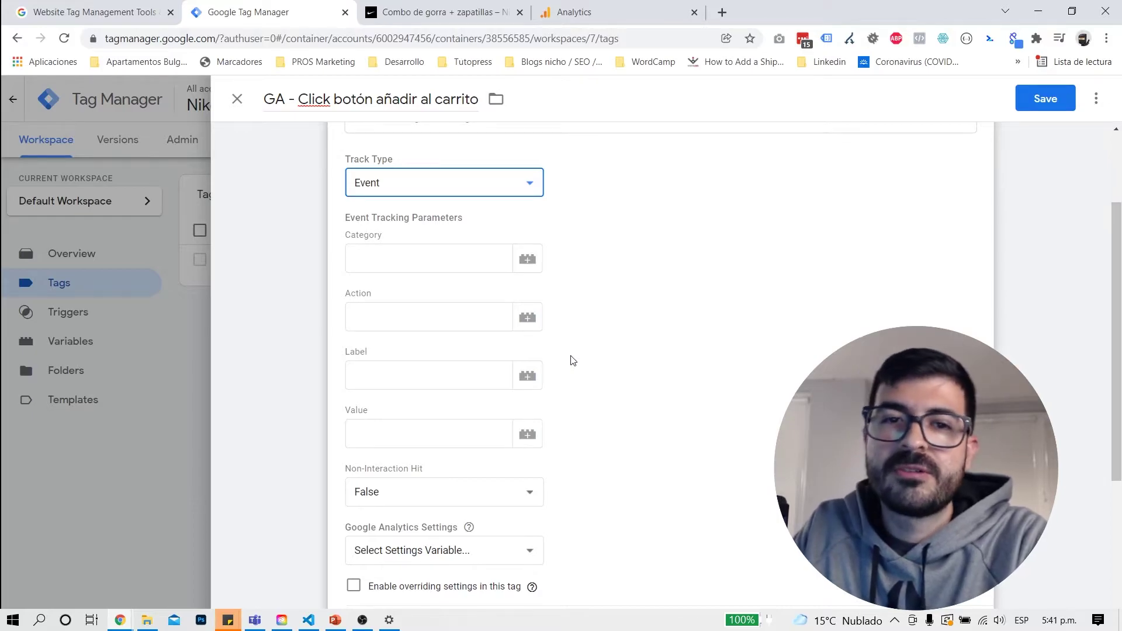
scroll(573, 360, "up", 1)
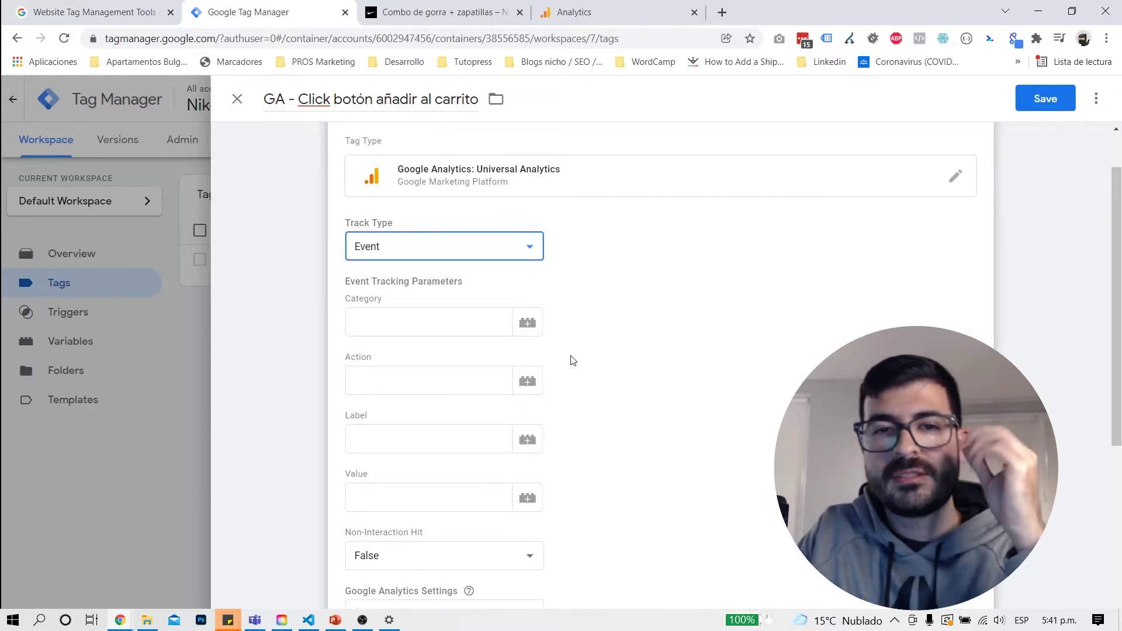
scroll(573, 361, "down", 1)
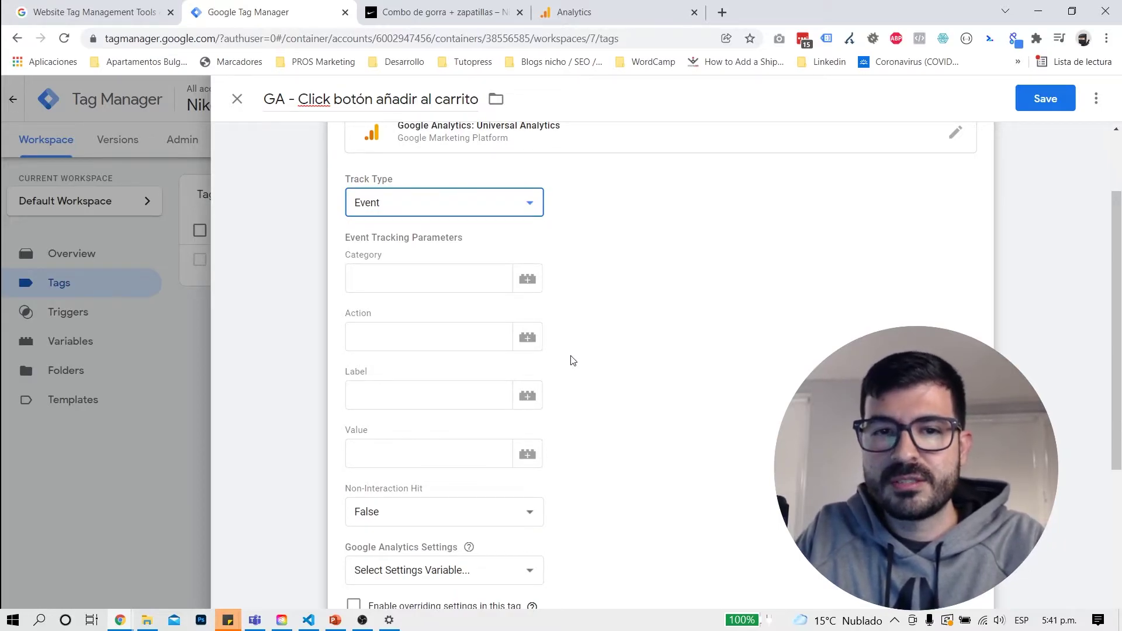
scroll(573, 361, "down", 1)
scroll(572, 361, "up", 1)
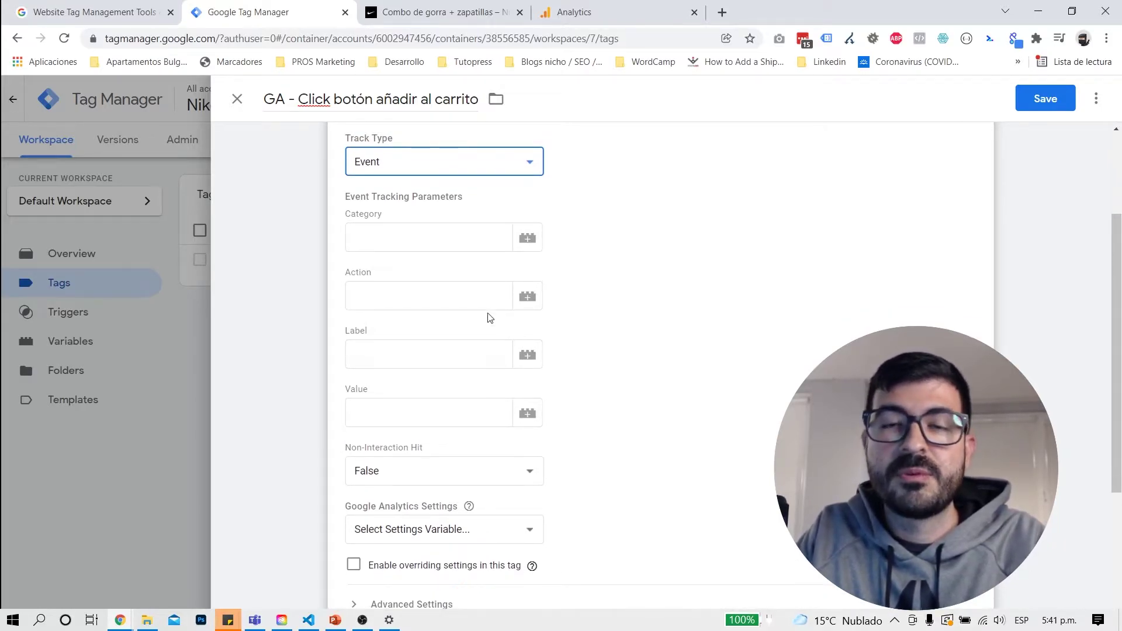
left_click(425, 238)
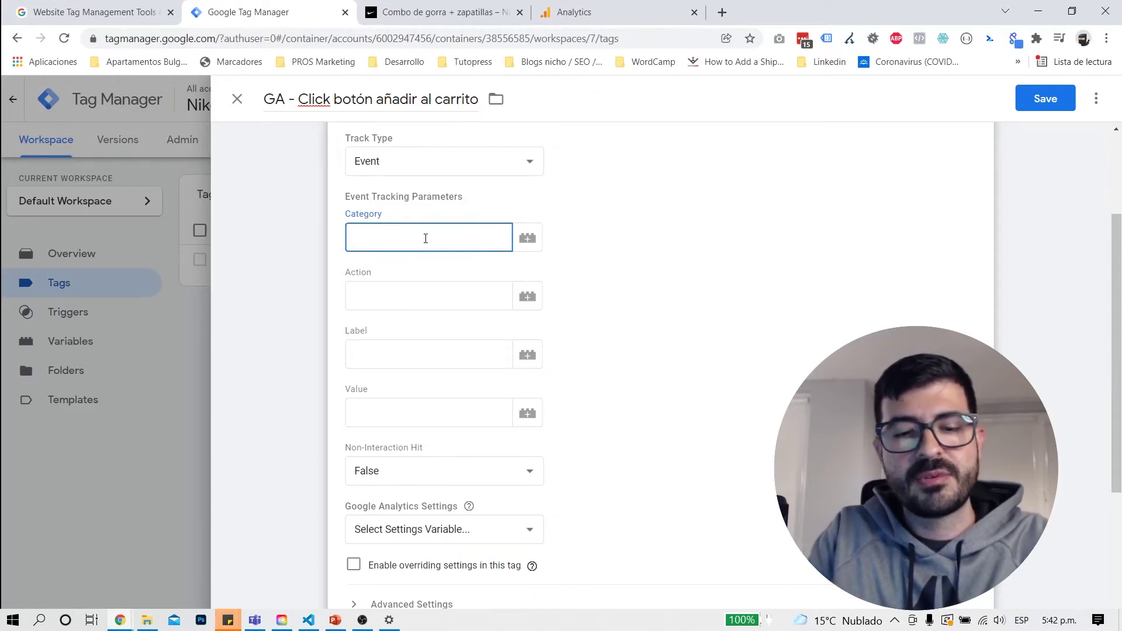
type("Ecommerce")
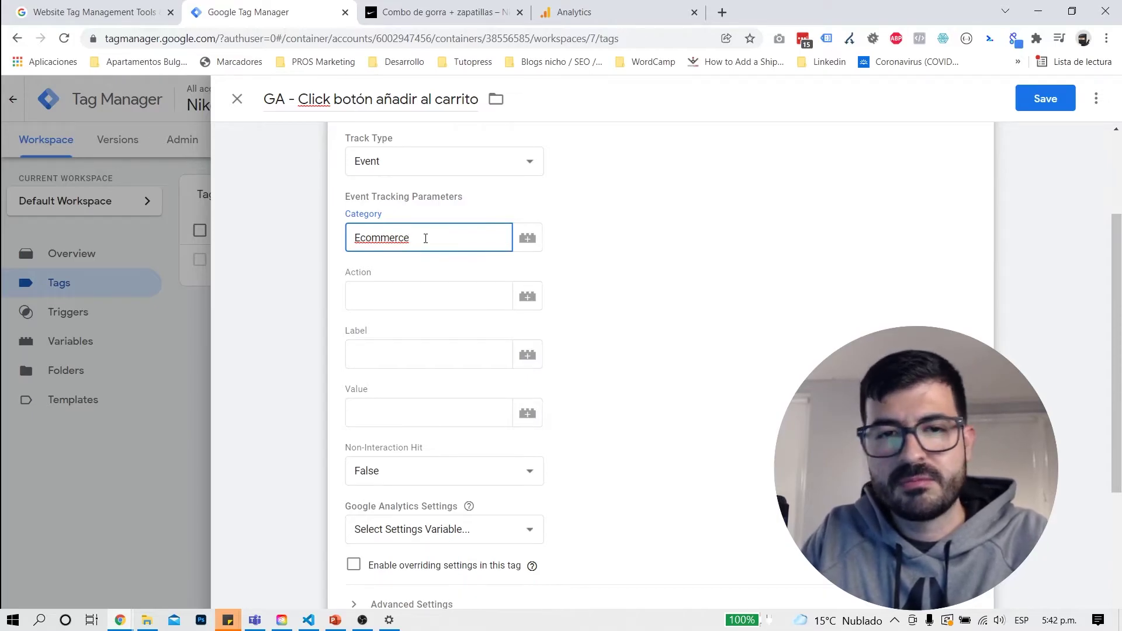
key("Tab")
key("Tab")
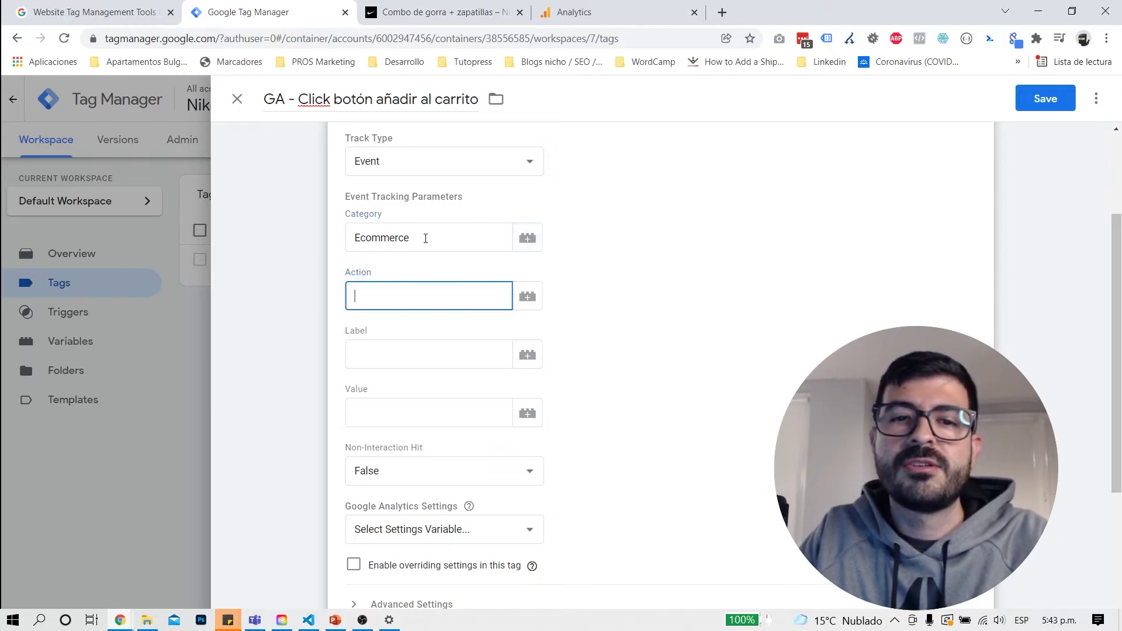
type("Click")
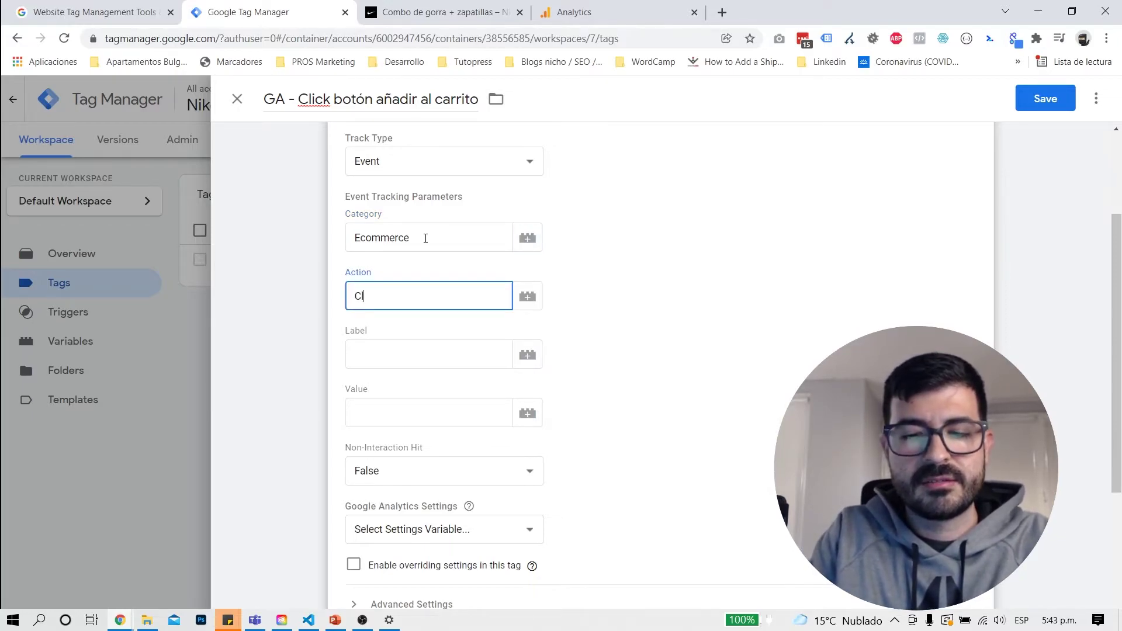
- Set the event label, trying "AddToCart" and replacing it with "anadirAlCarrito"
key("Tab")
key("Tab")
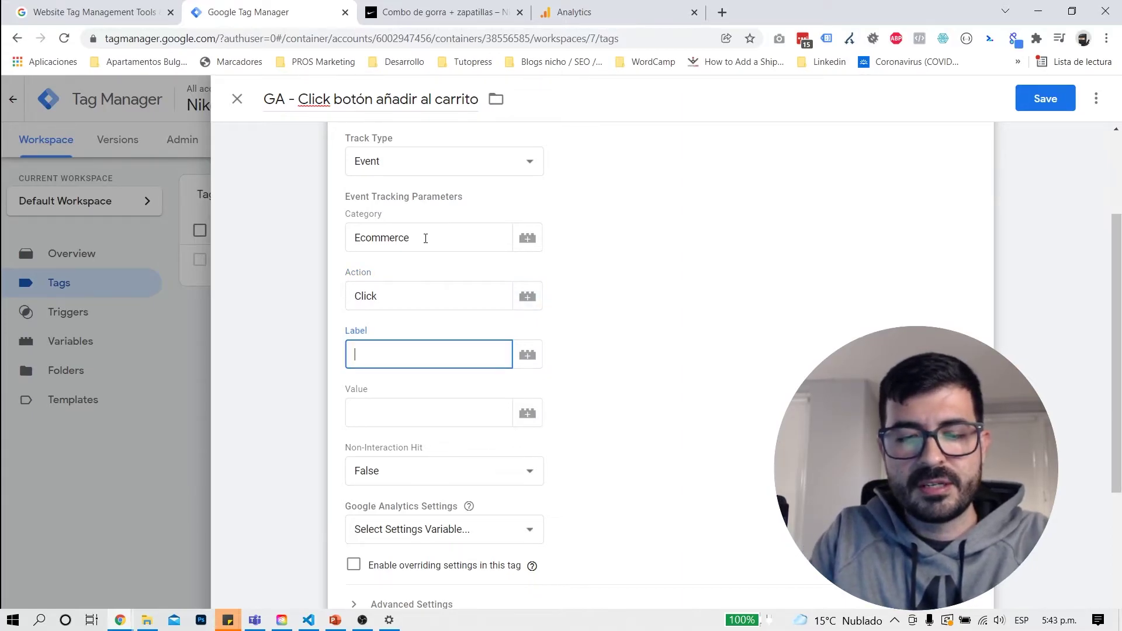
type("AddT")
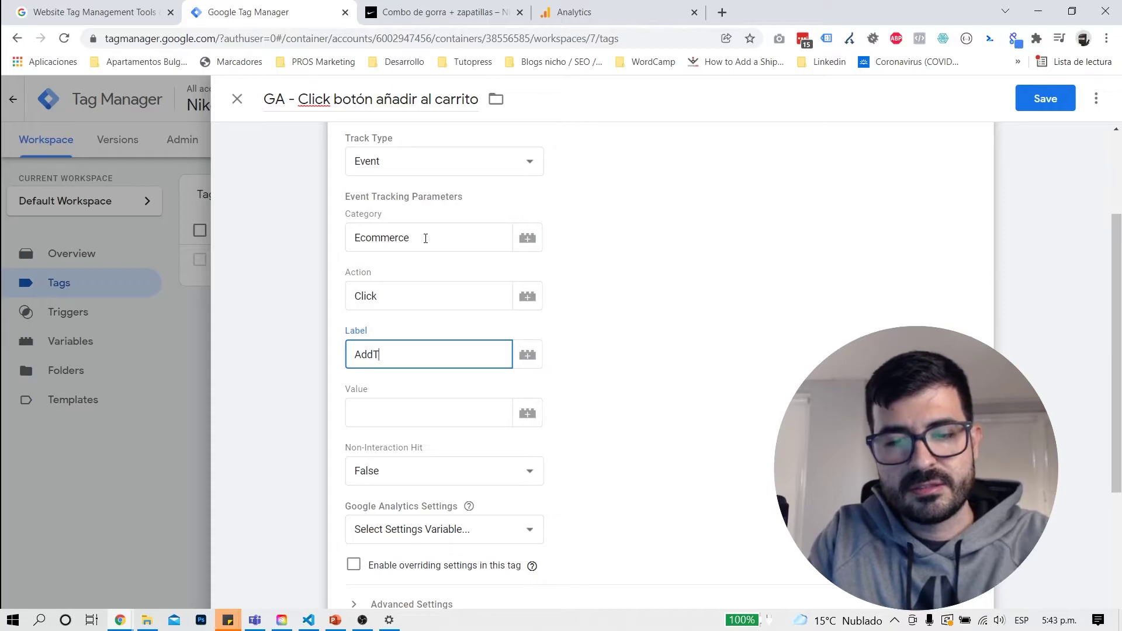
type("oCart")
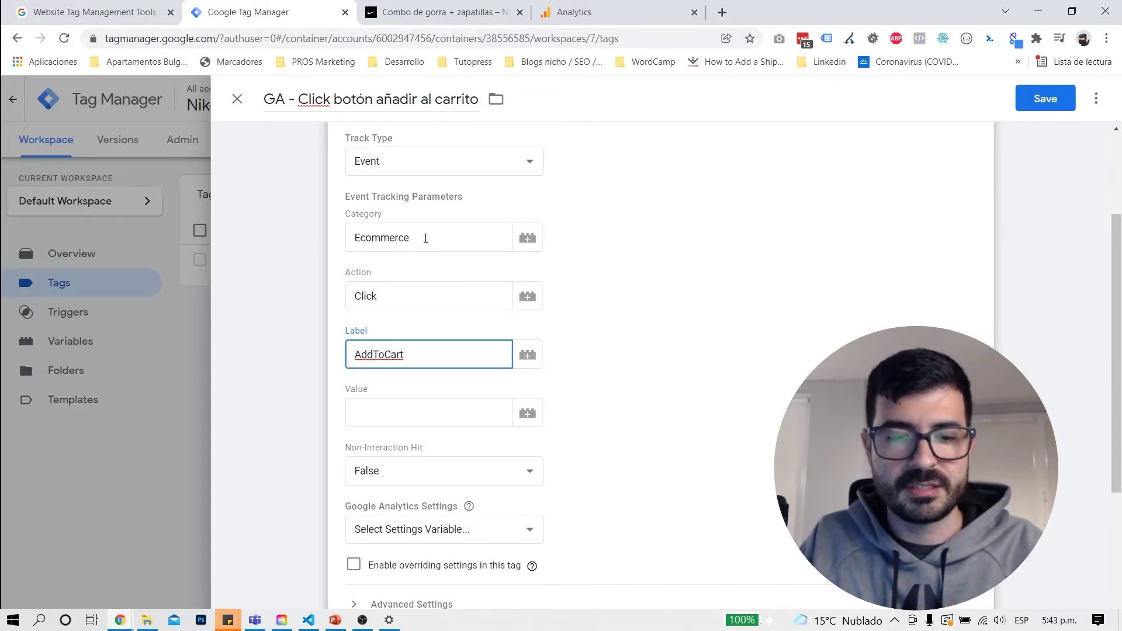
key("ctrl+a")
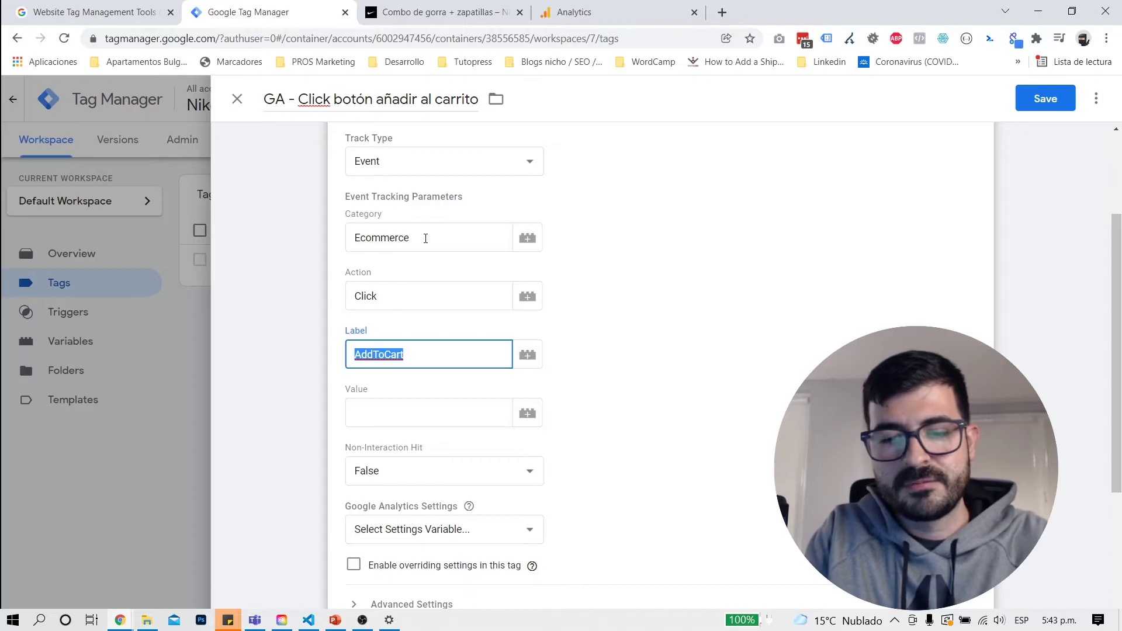
type("anadirAlCarrito")
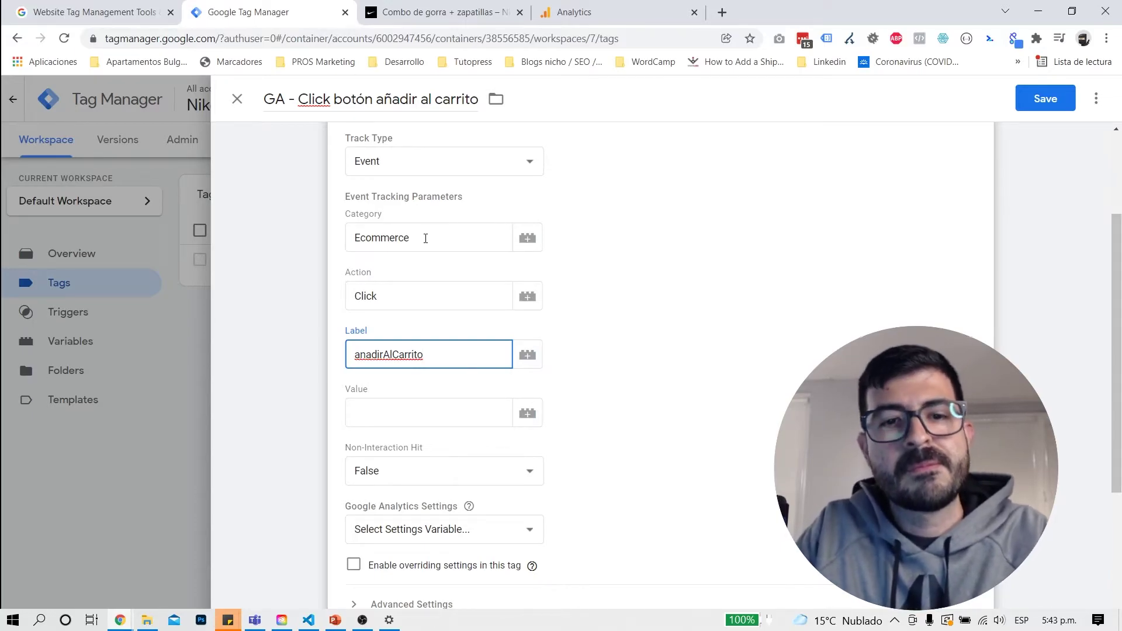
- Assign the {{Código de Google Analytics}} variable as the tag's Google Analytics settings
scroll(425, 238, "down", 2)
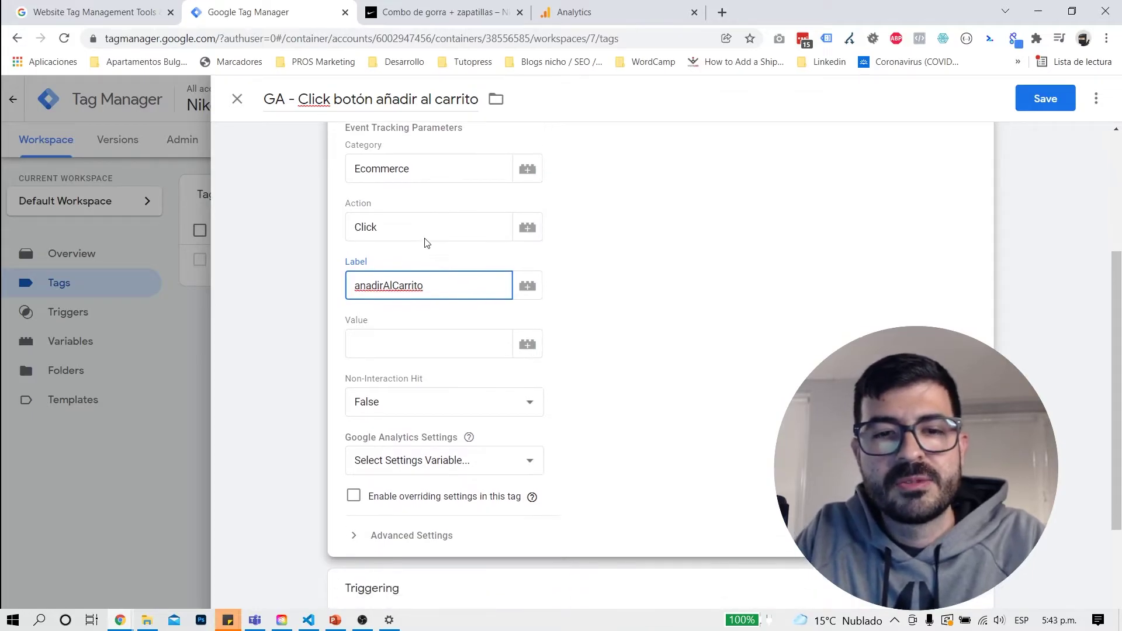
scroll(426, 239, "down", 1)
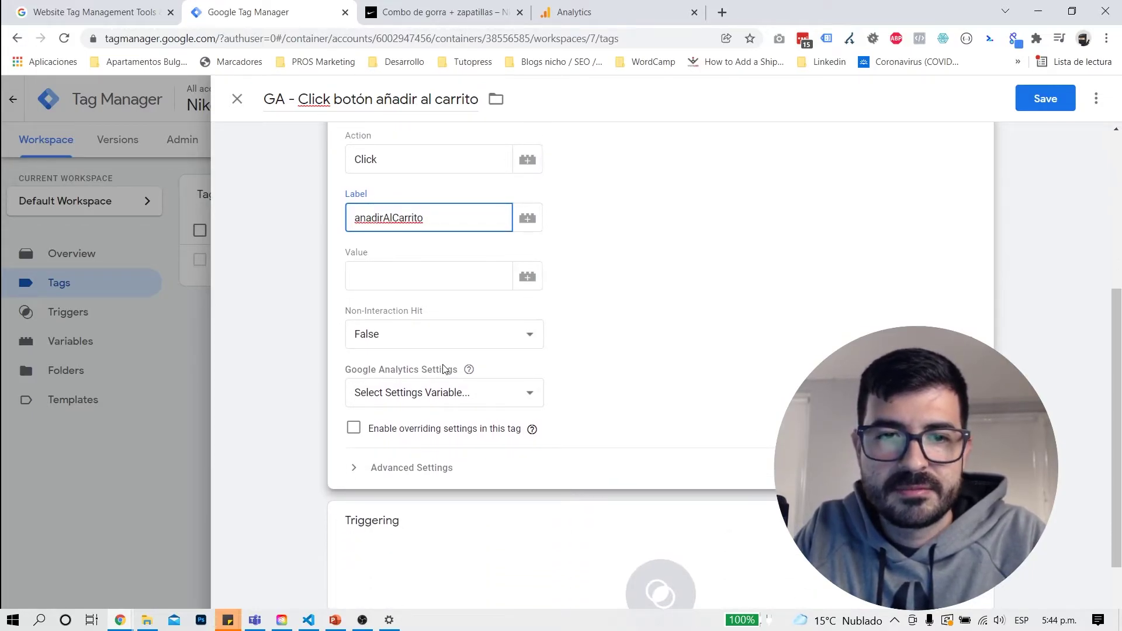
left_click(505, 400)
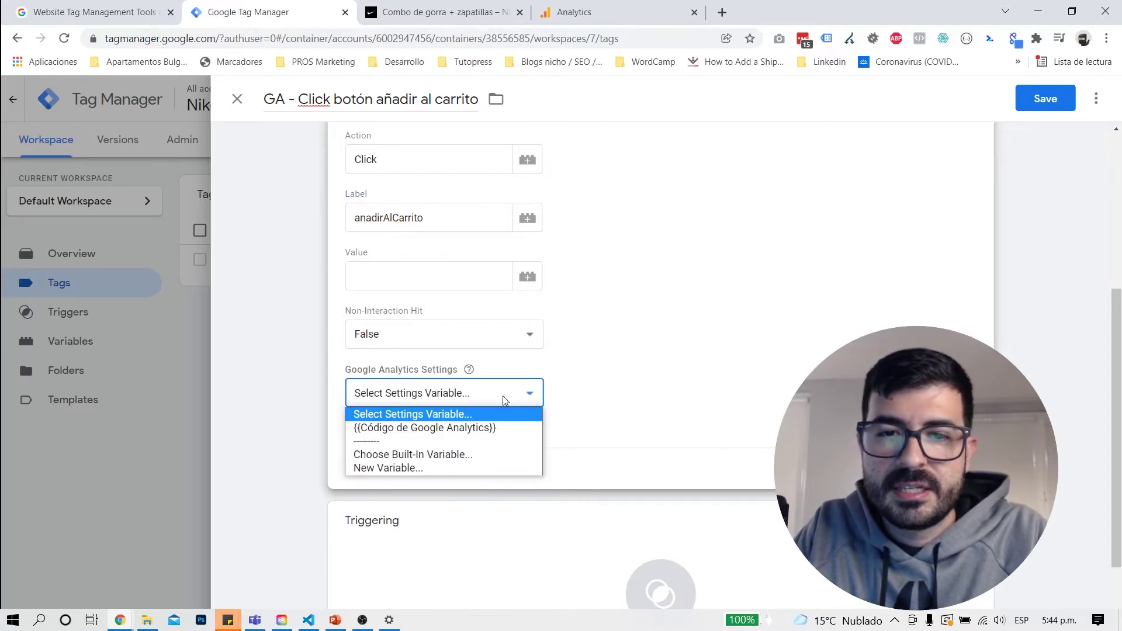
left_click(438, 428)
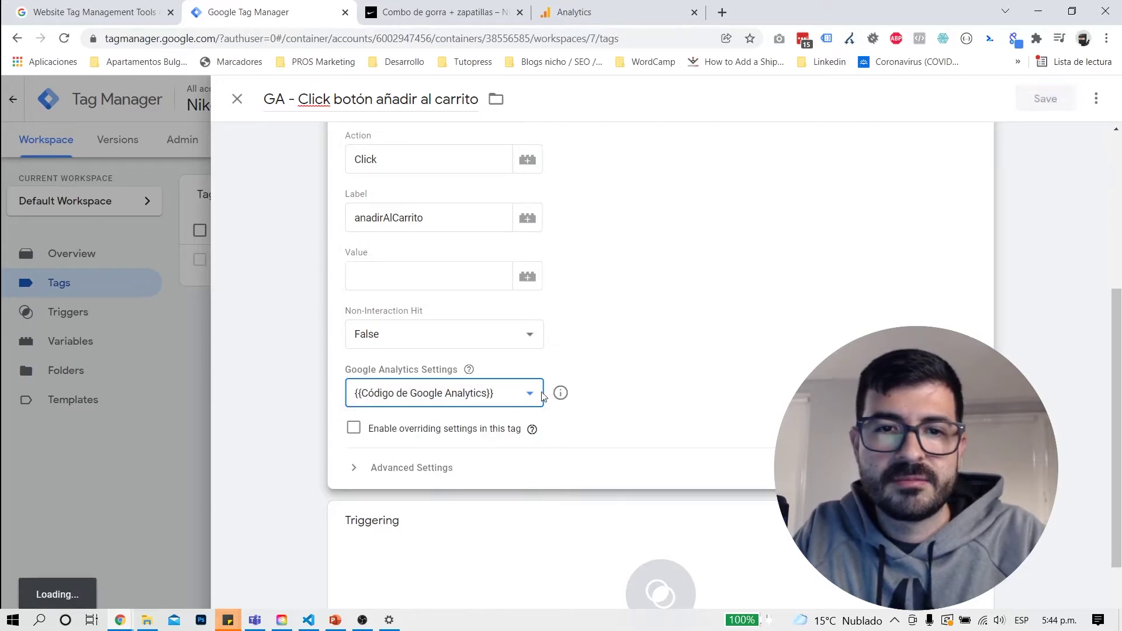
- Assign the "Click al botón de Añadir al carrito" trigger to the event tag and save the tag
left_click(438, 268)
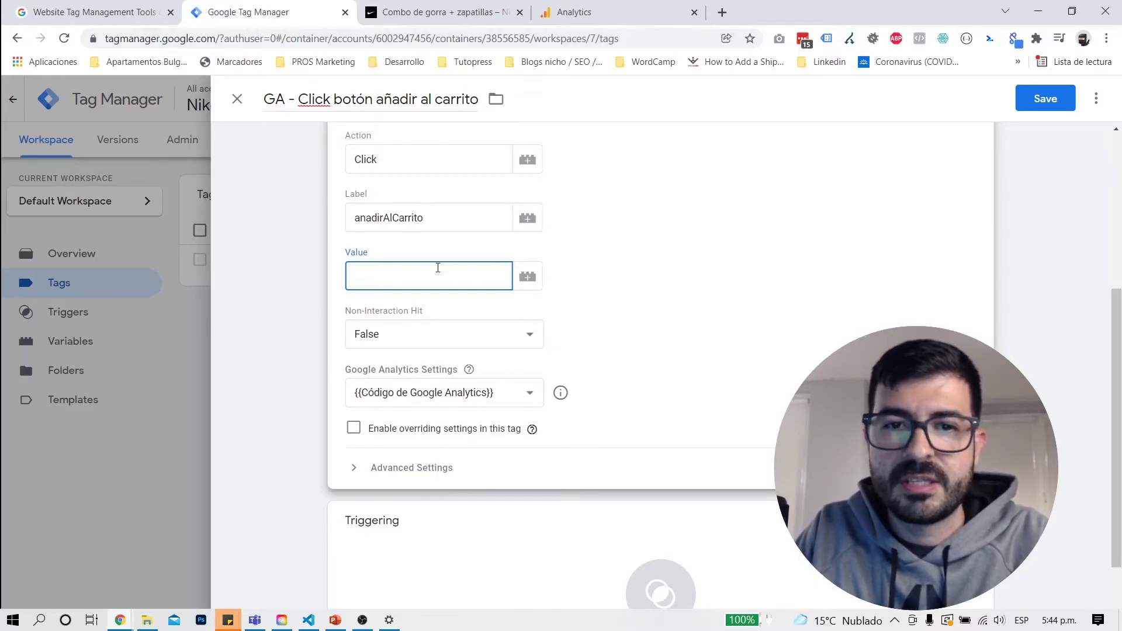
scroll(438, 267, "down", 1)
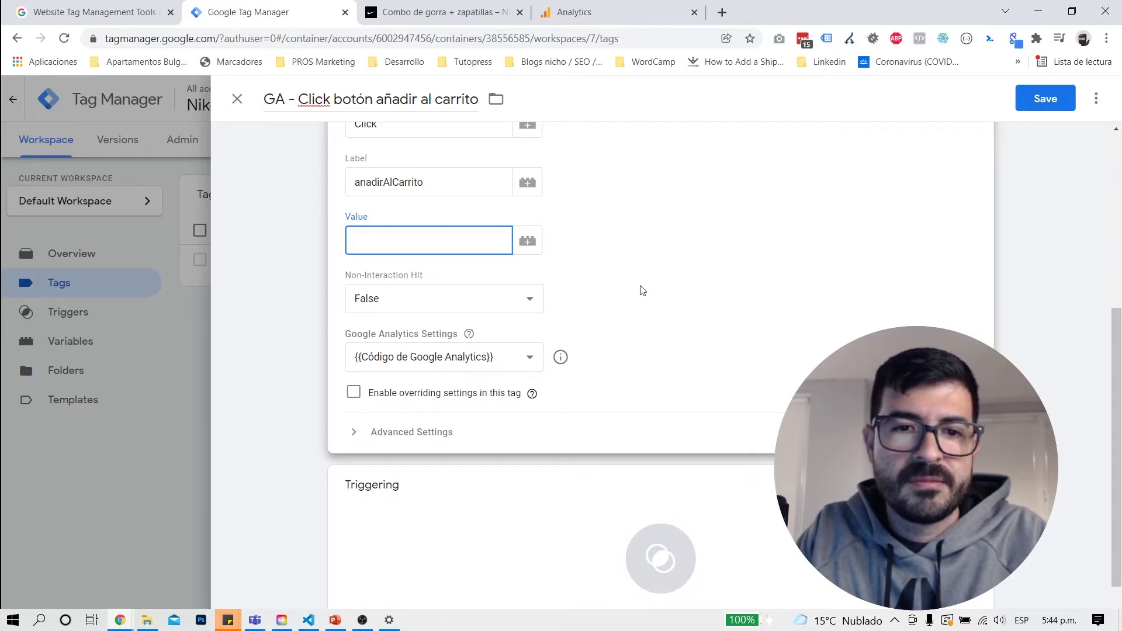
scroll(640, 290, "down", 1)
left_click(566, 370)
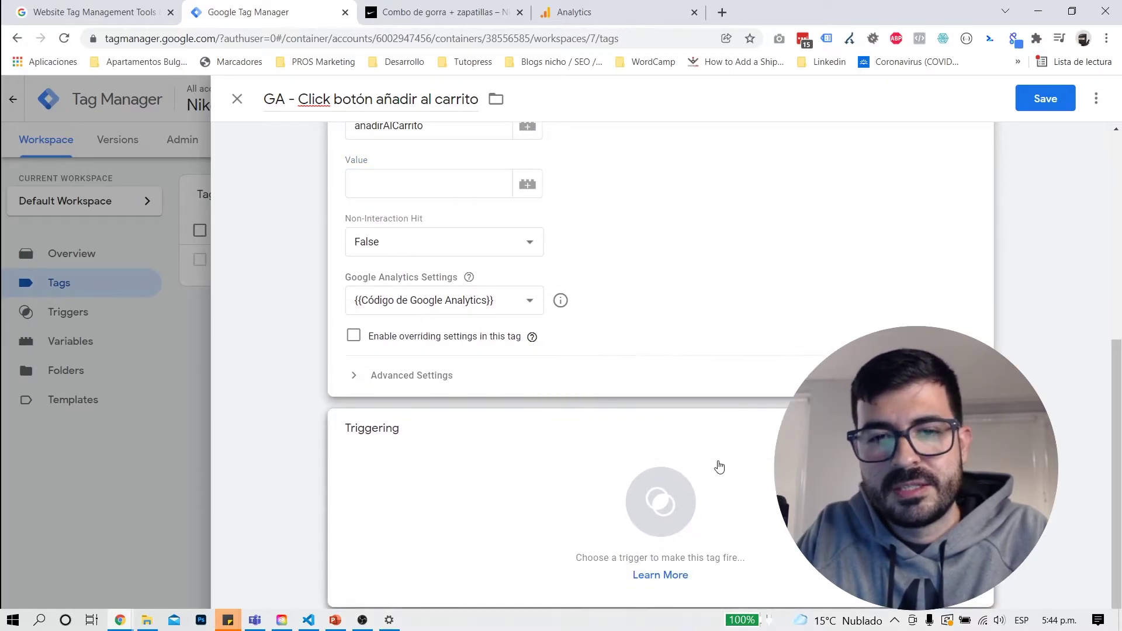
left_click(547, 501)
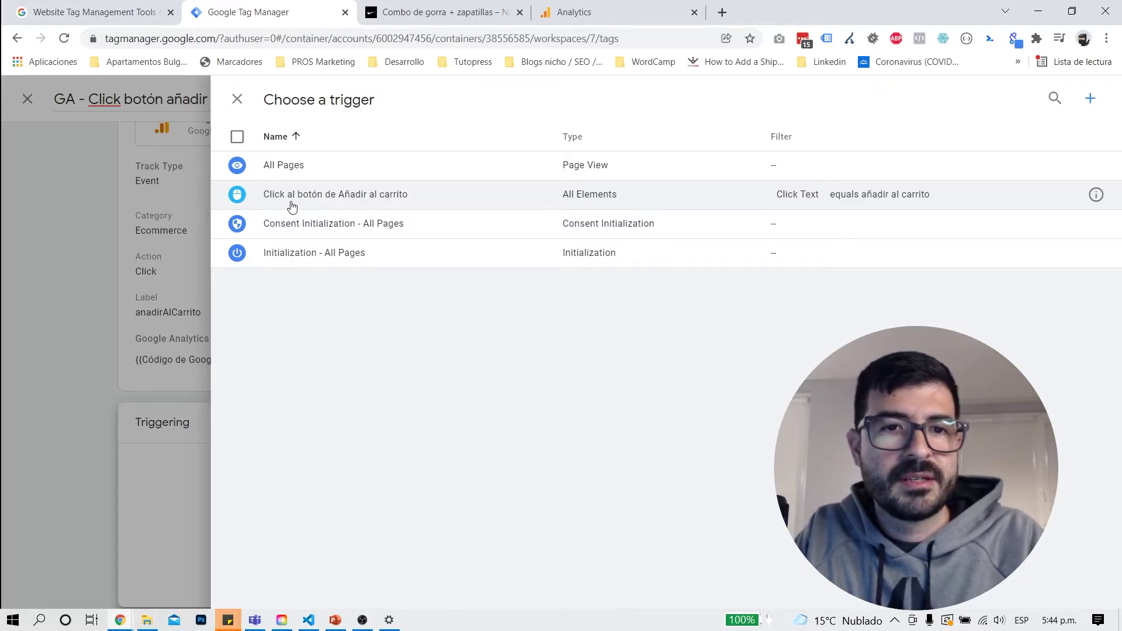
left_click(325, 200)
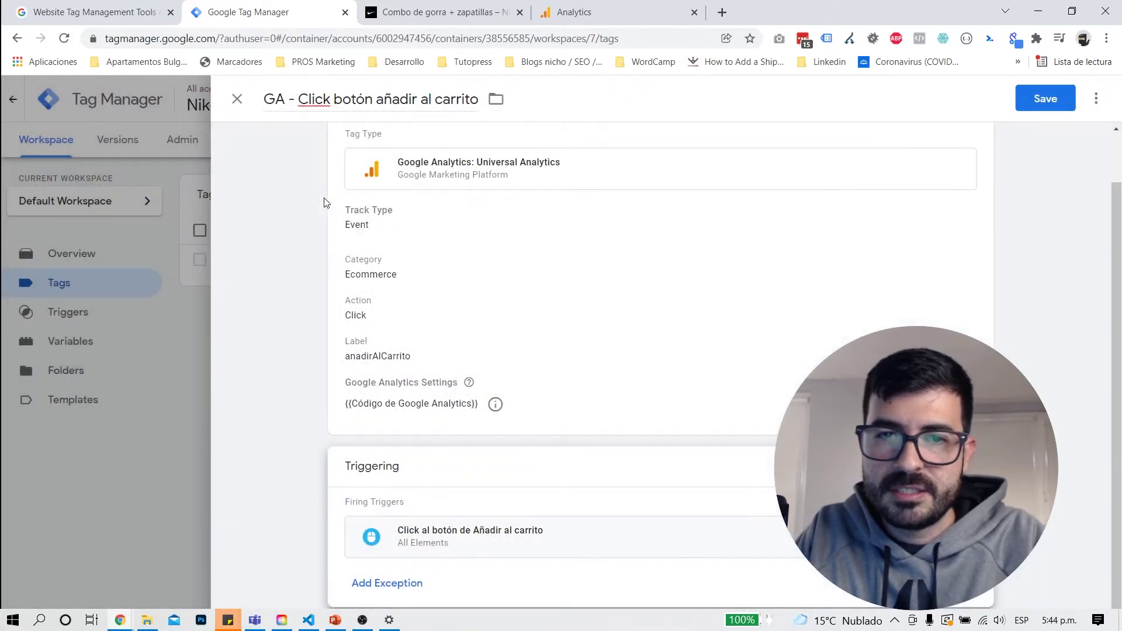
left_click(1046, 328)
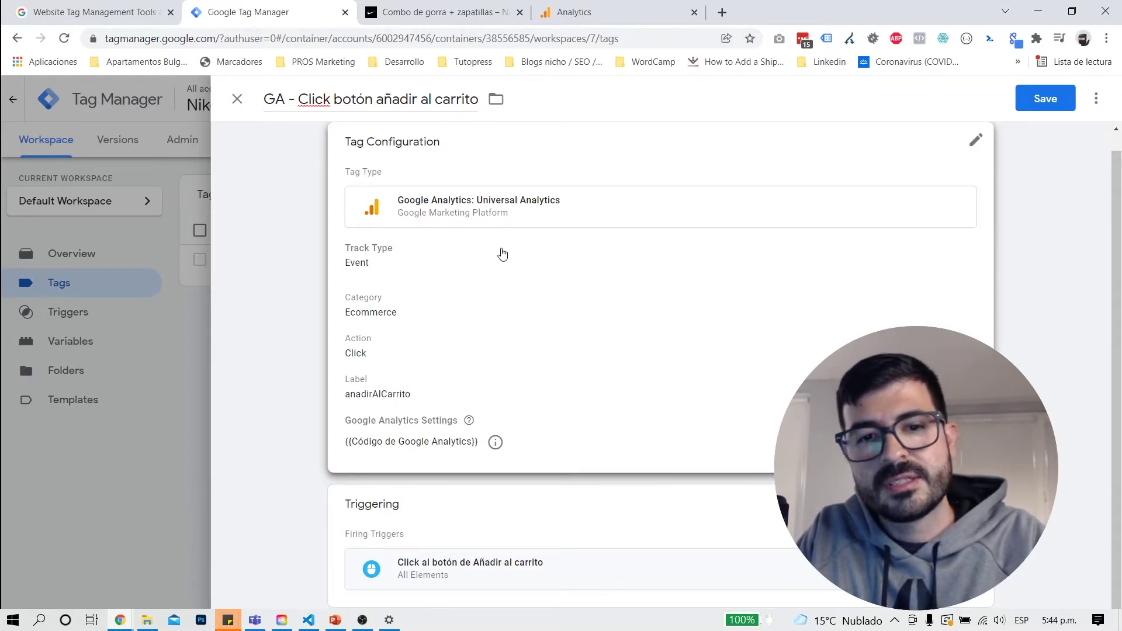
left_click(1042, 98)
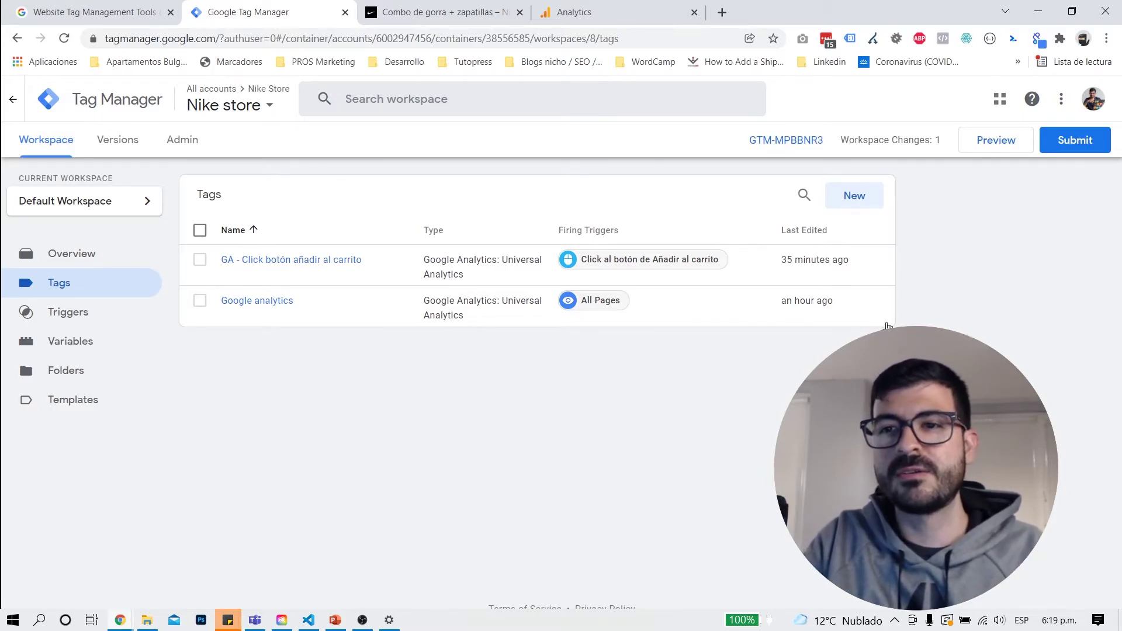
- Preview the container in Tag Assistant, connecting it to the store's combo-de-gorra-zapatillas product page URL, and continue to the debug summary
left_click(997, 143)
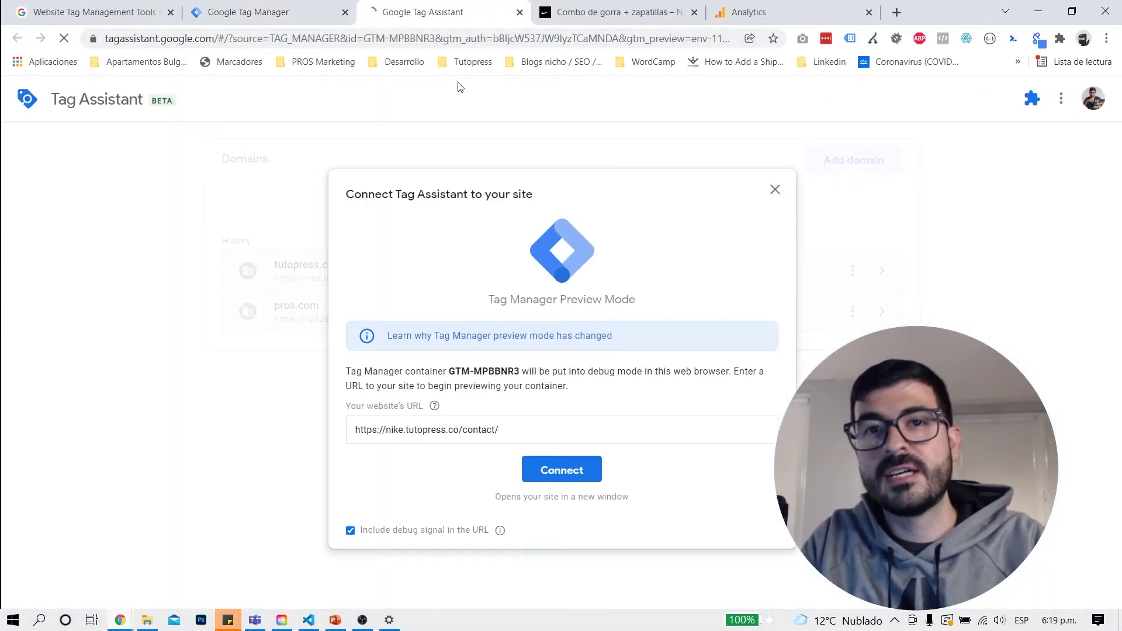
left_click(586, 7)
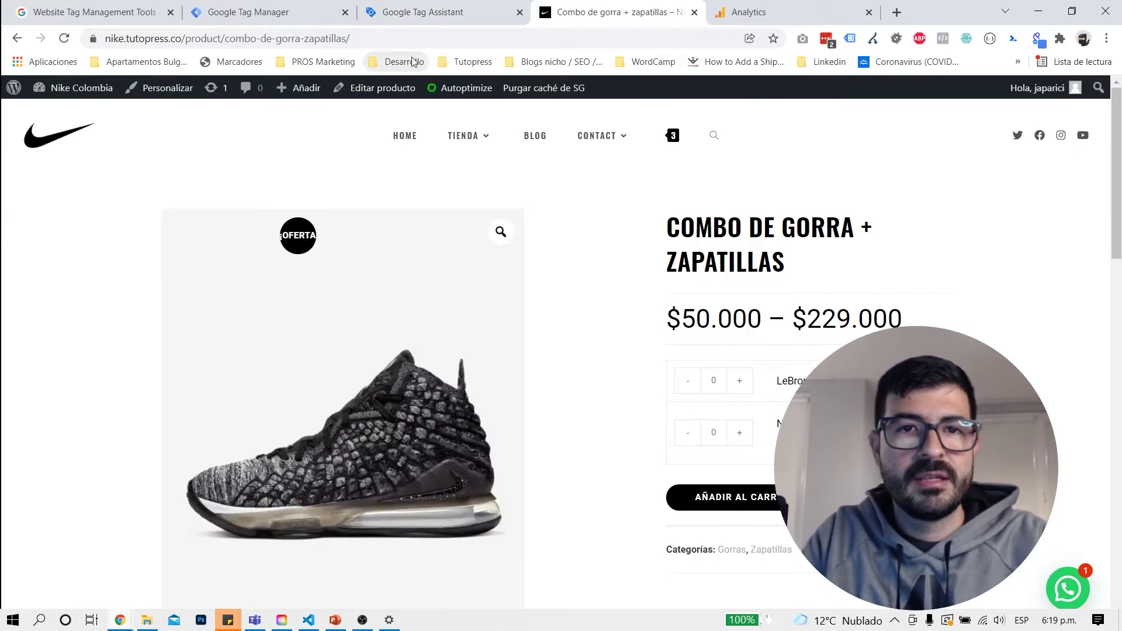
left_click(387, 38)
key("ctrl+c")
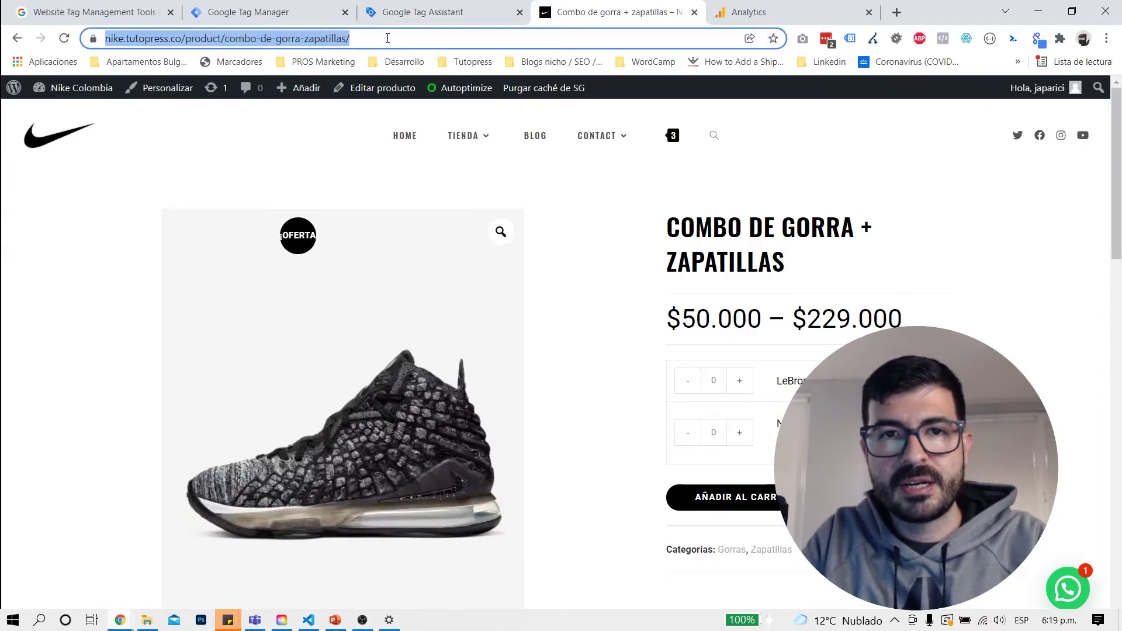
left_click(433, 17)
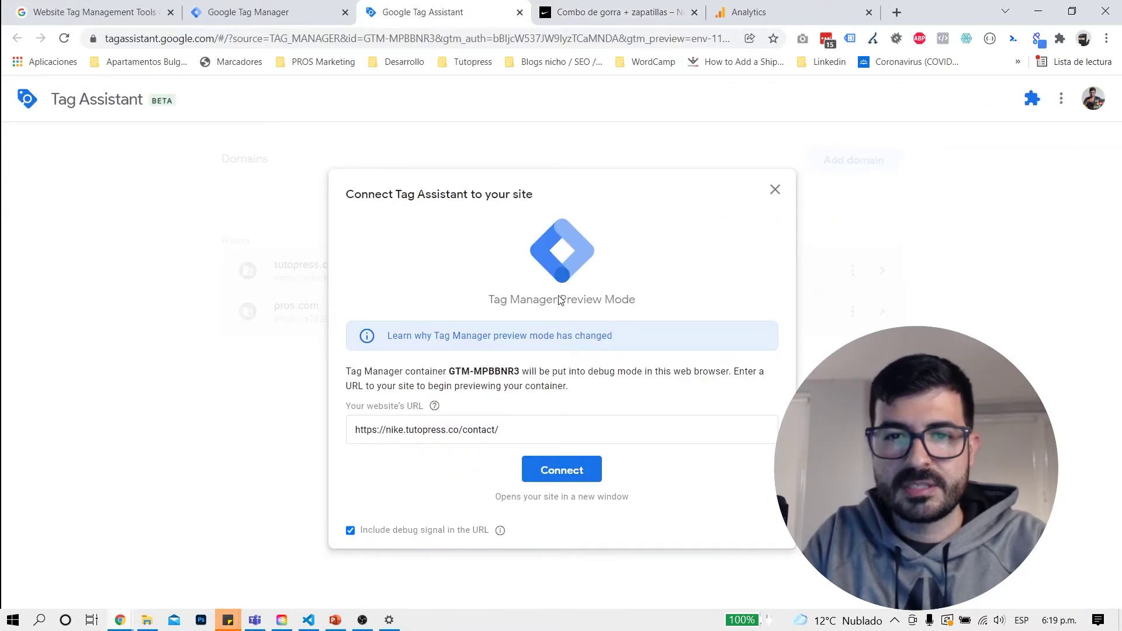
triple_click(580, 434)
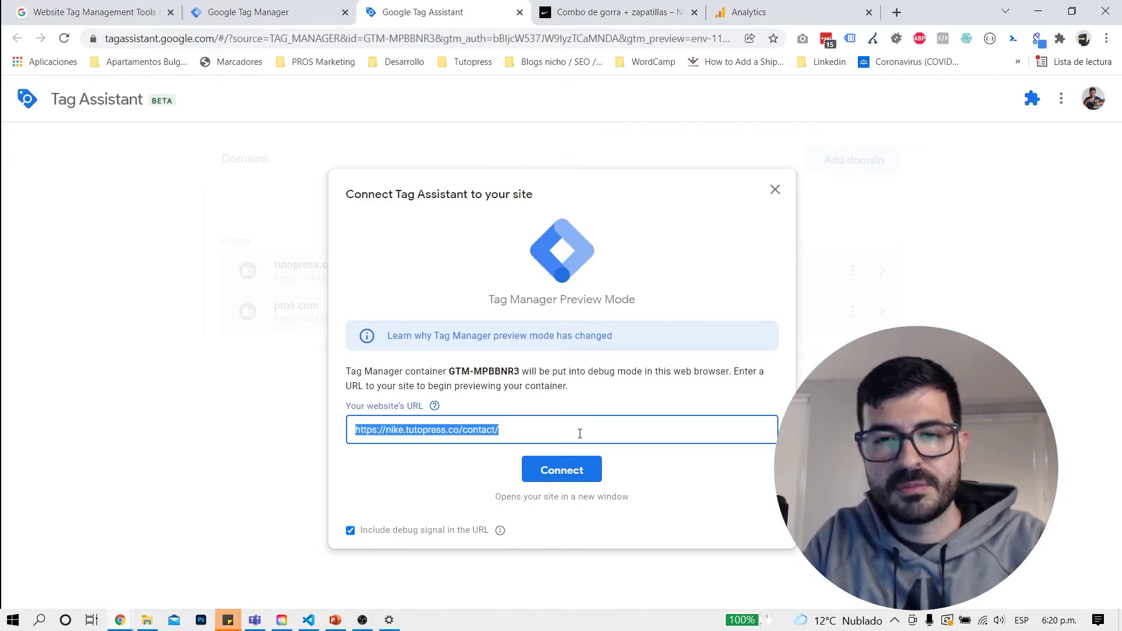
key("ctrl+v")
left_click(582, 468)
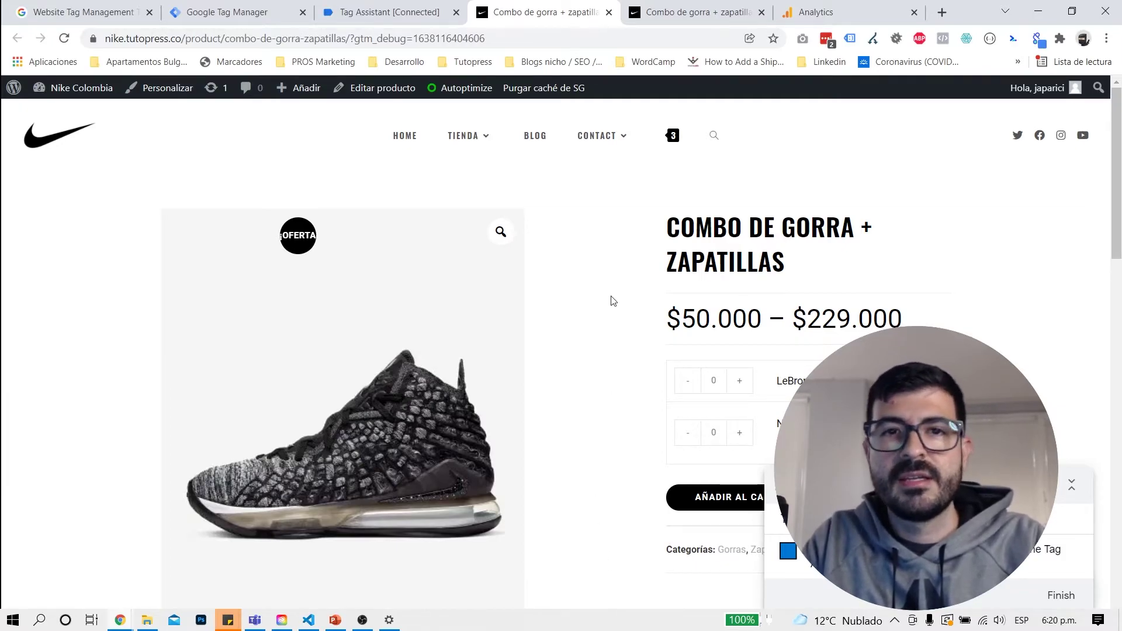
left_click(377, 7)
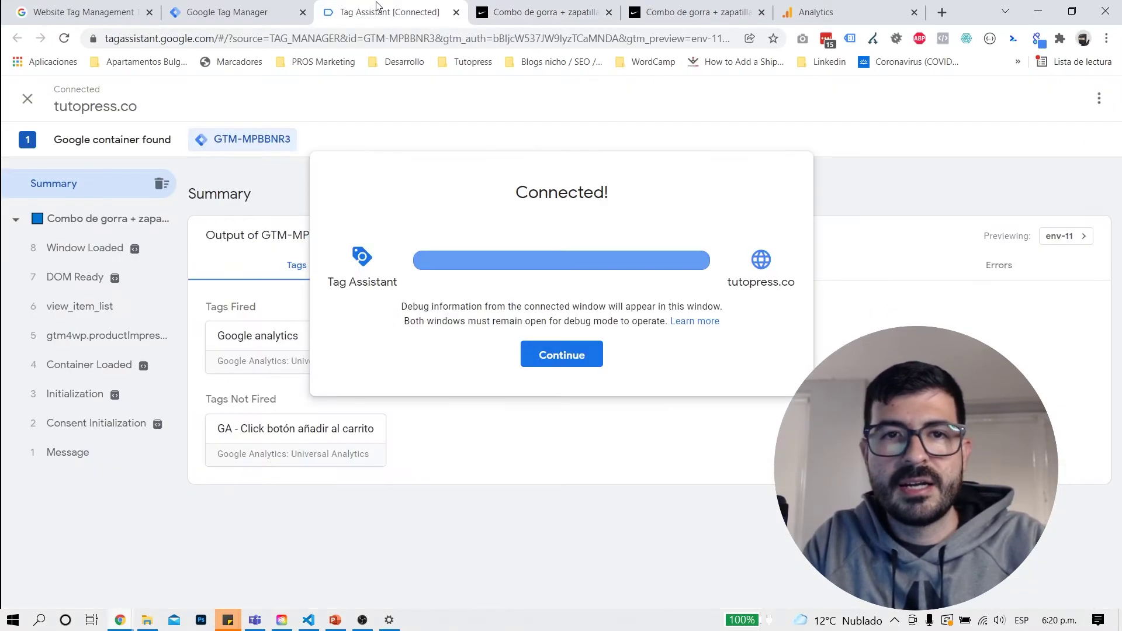
left_click(555, 355)
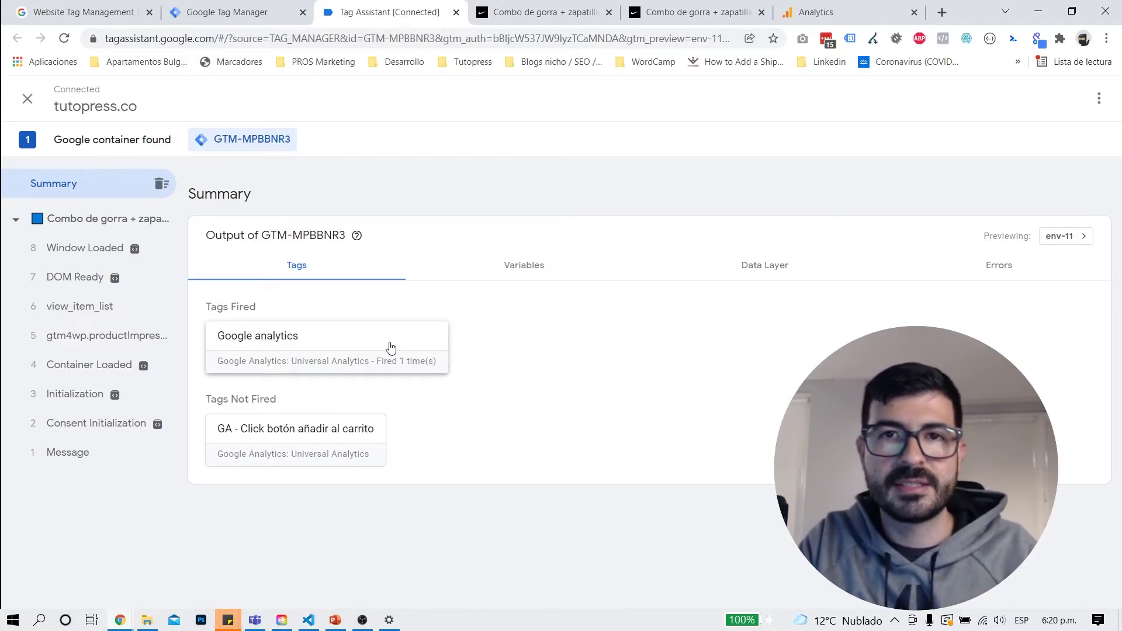
- Check the realtime overview in Analytics for the active product page, and return to Tag Assistant
left_click(818, 19)
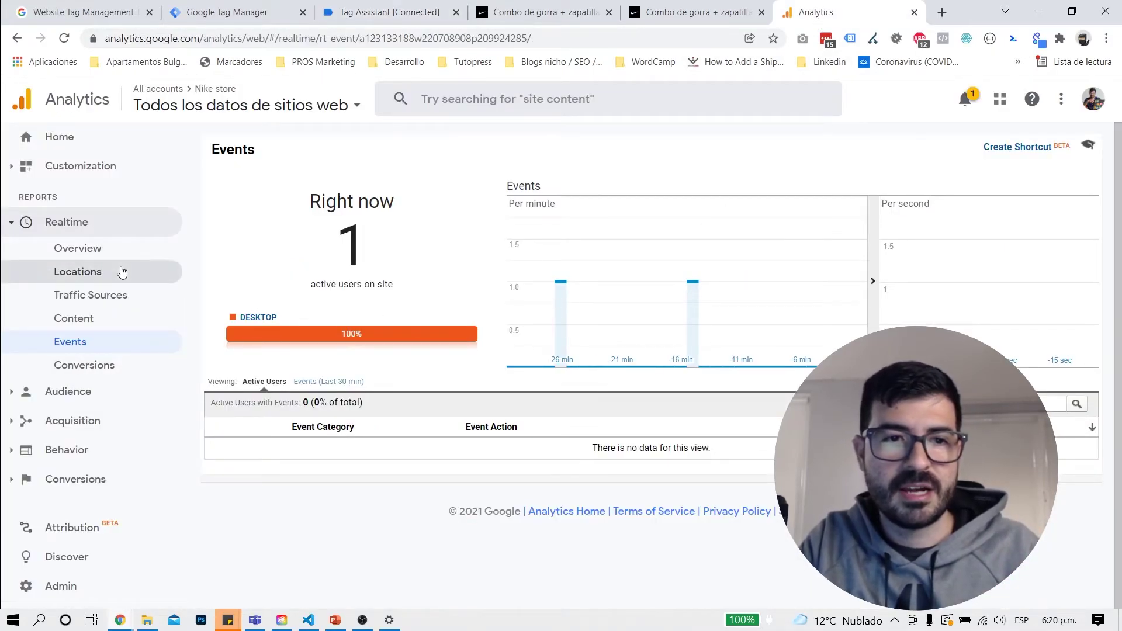
left_click(111, 252)
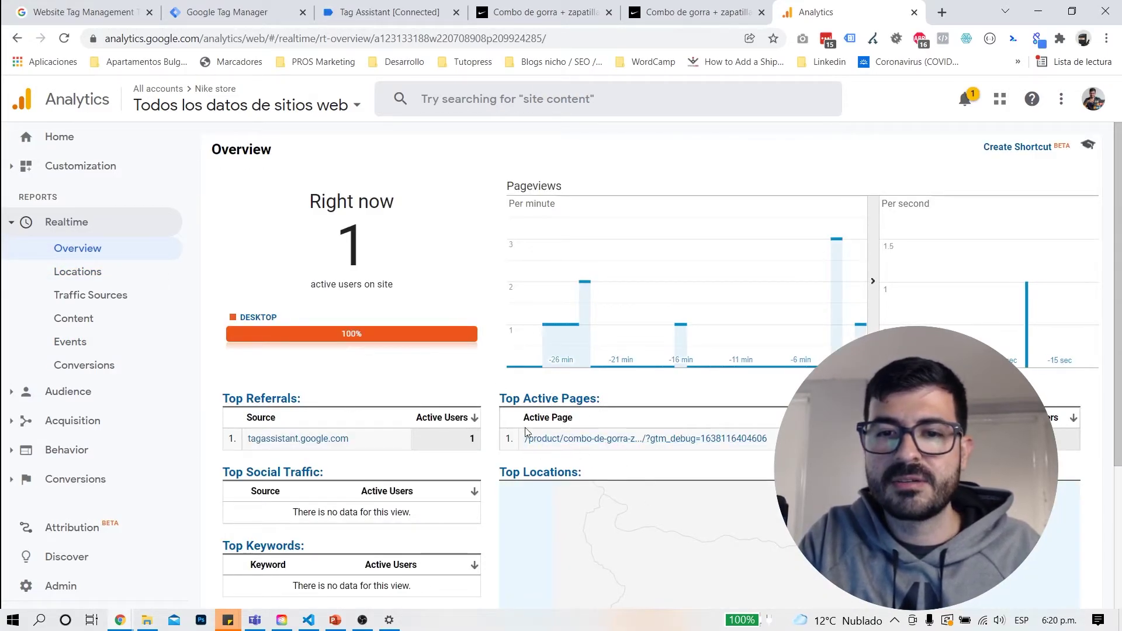
left_click(381, 14)
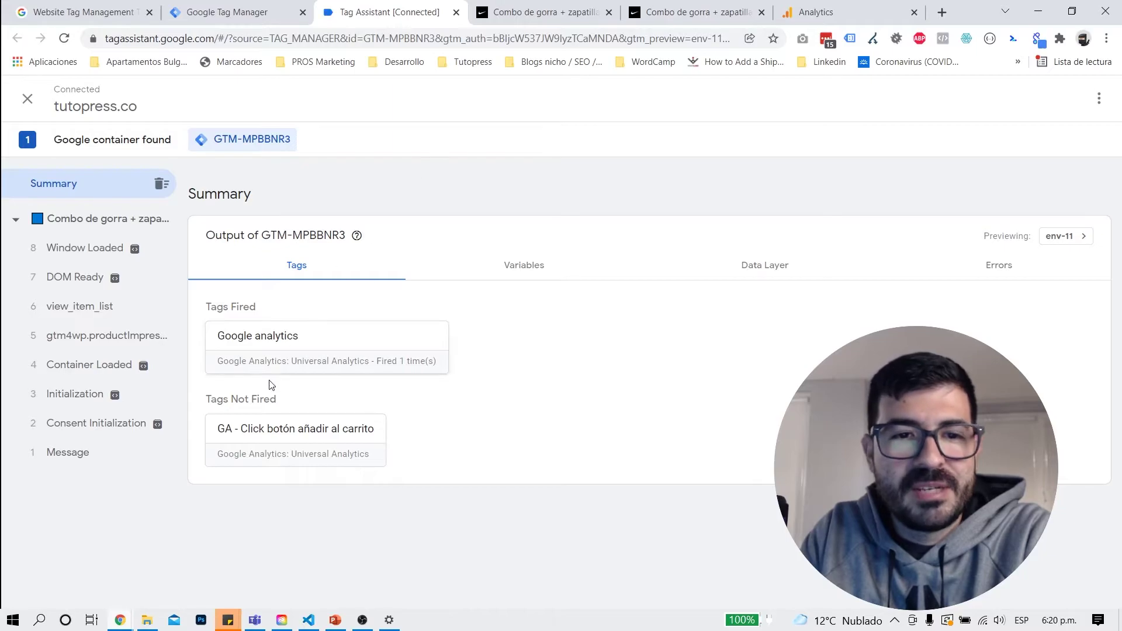
- On the debugged product page, add one of each combo item to the cart and check the fired tags in Tag Assistant
left_click(535, 17)
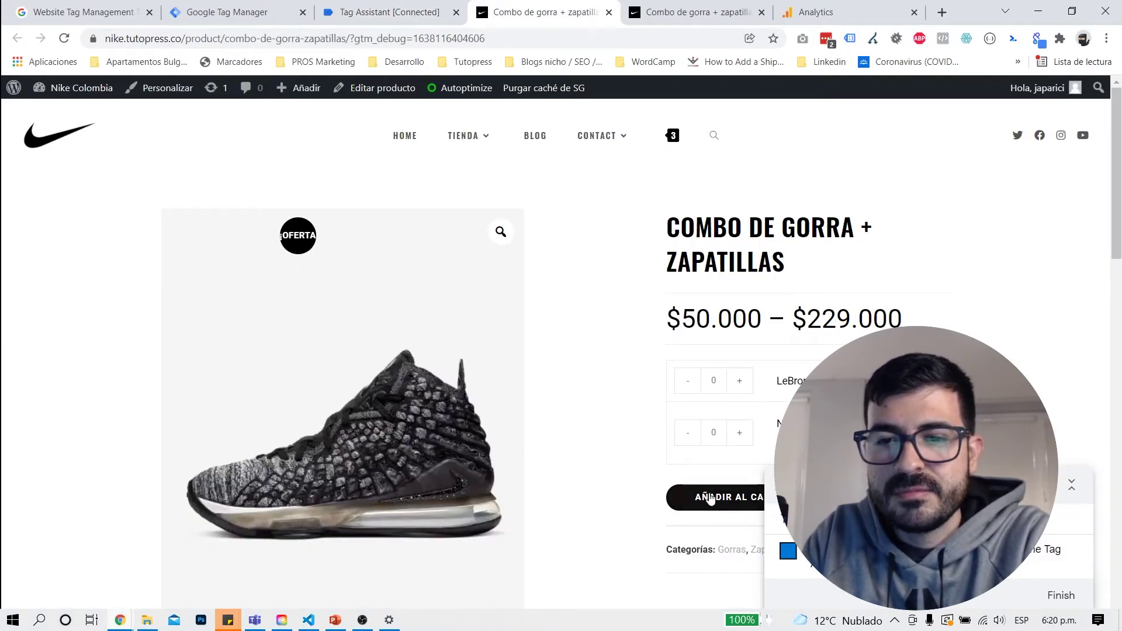
left_click(740, 433)
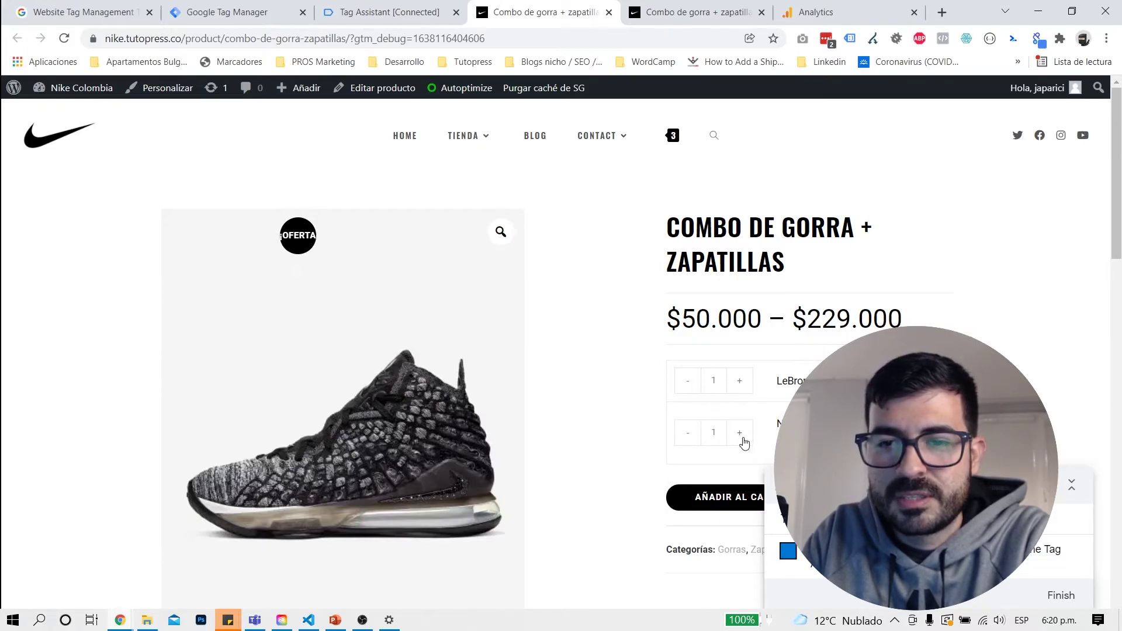
left_click(696, 497)
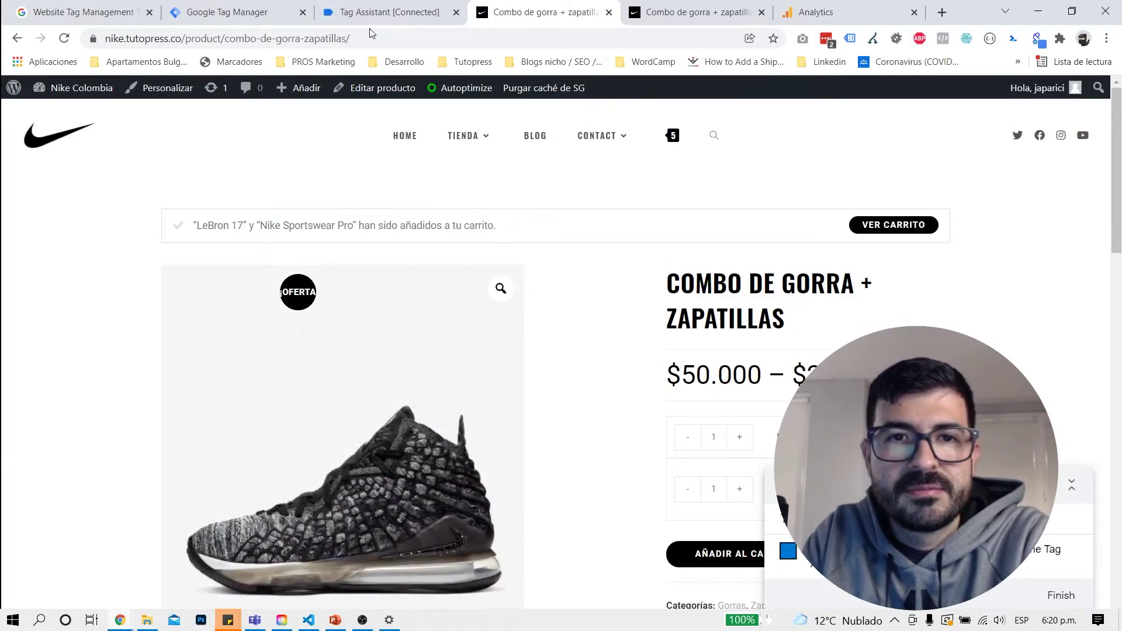
left_click(391, 21)
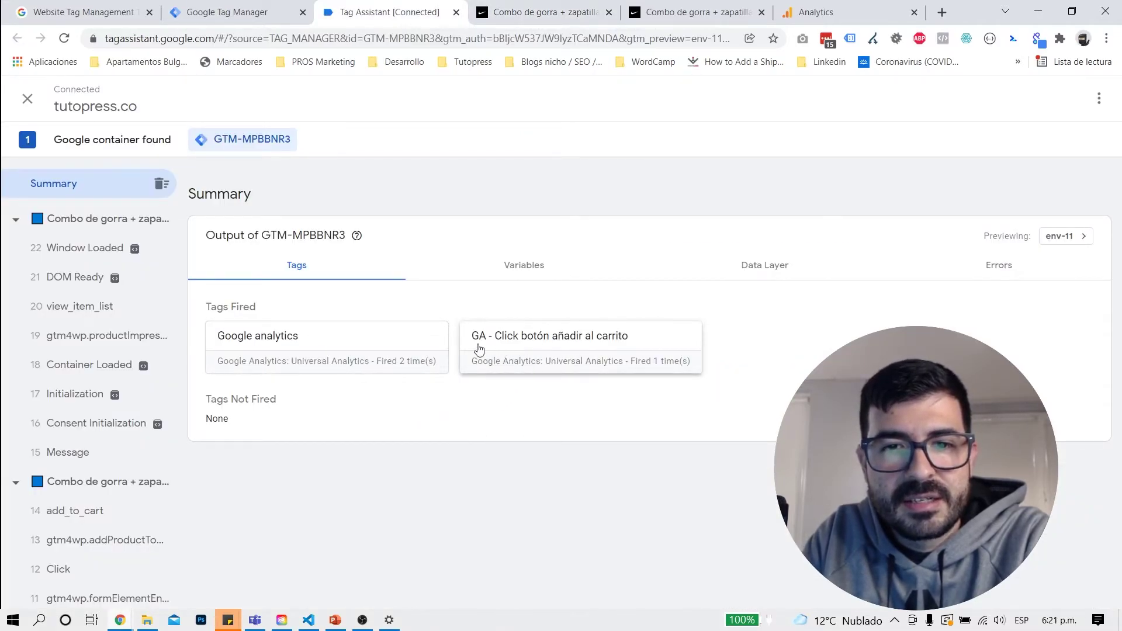
double_click(225, 308)
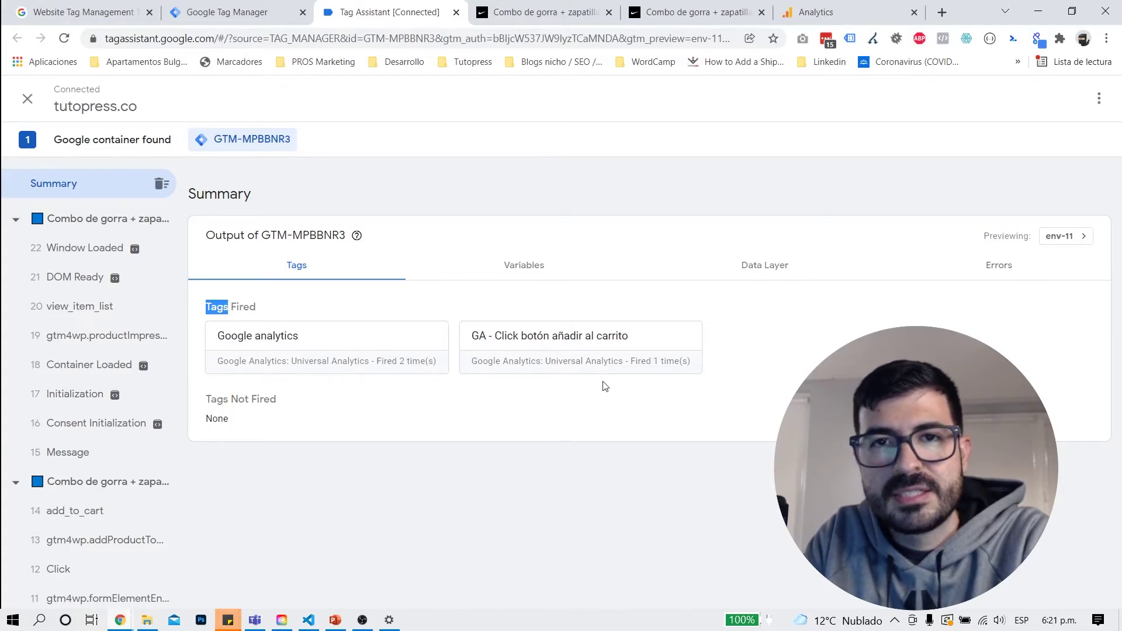
- Examine the realtime events in Analytics, filtering by the Ecommerce category to check the event's action and label
left_click(816, 13)
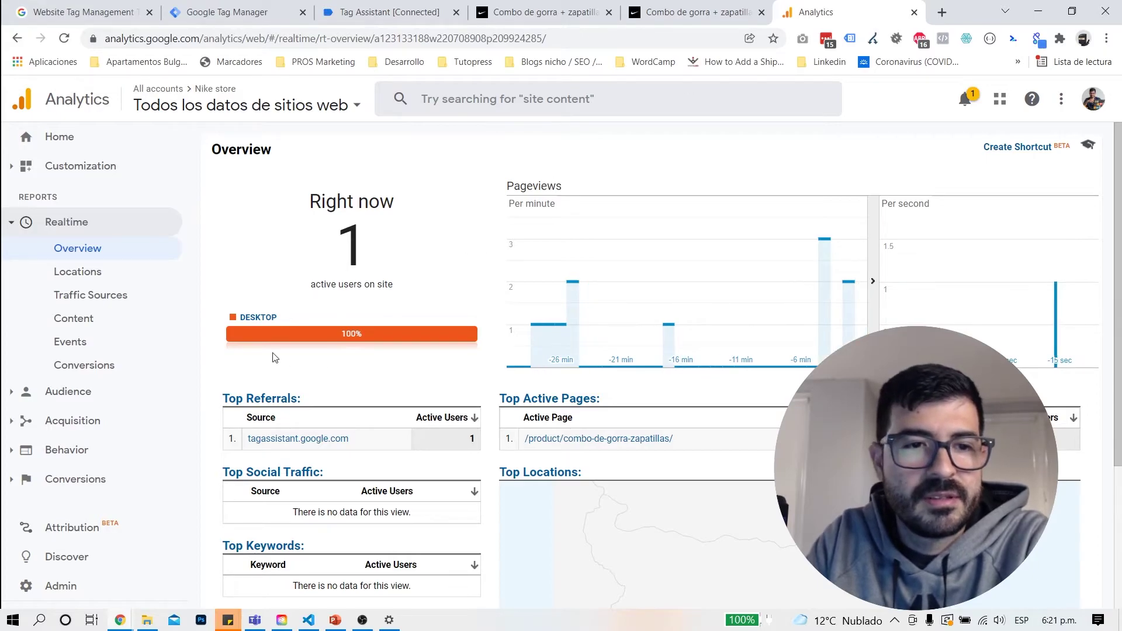
left_click(103, 347)
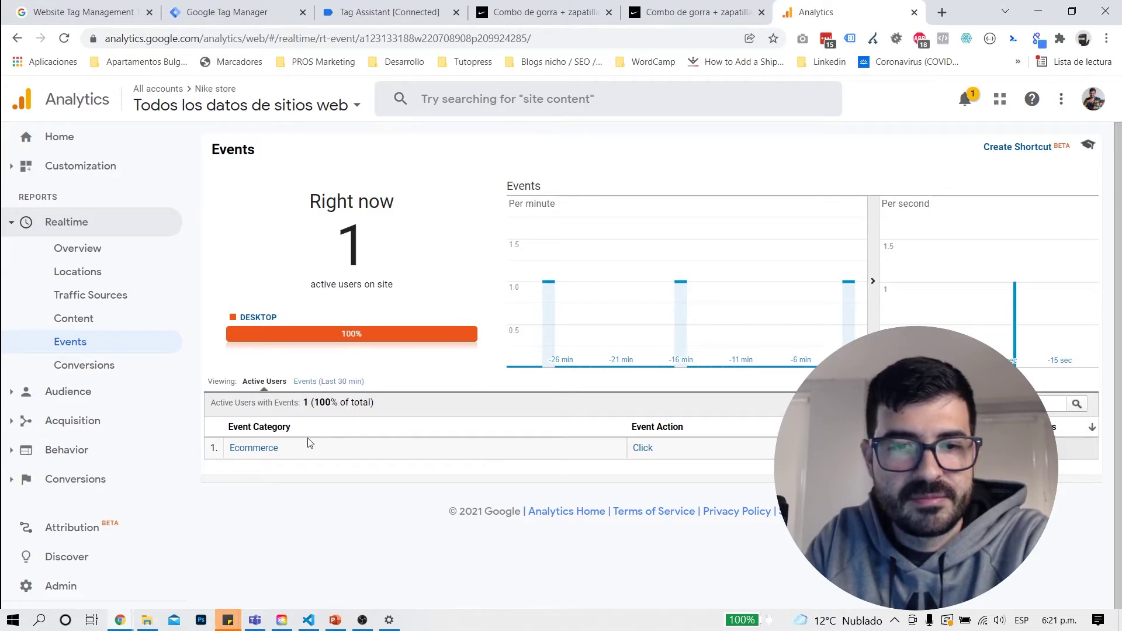
left_click(262, 448)
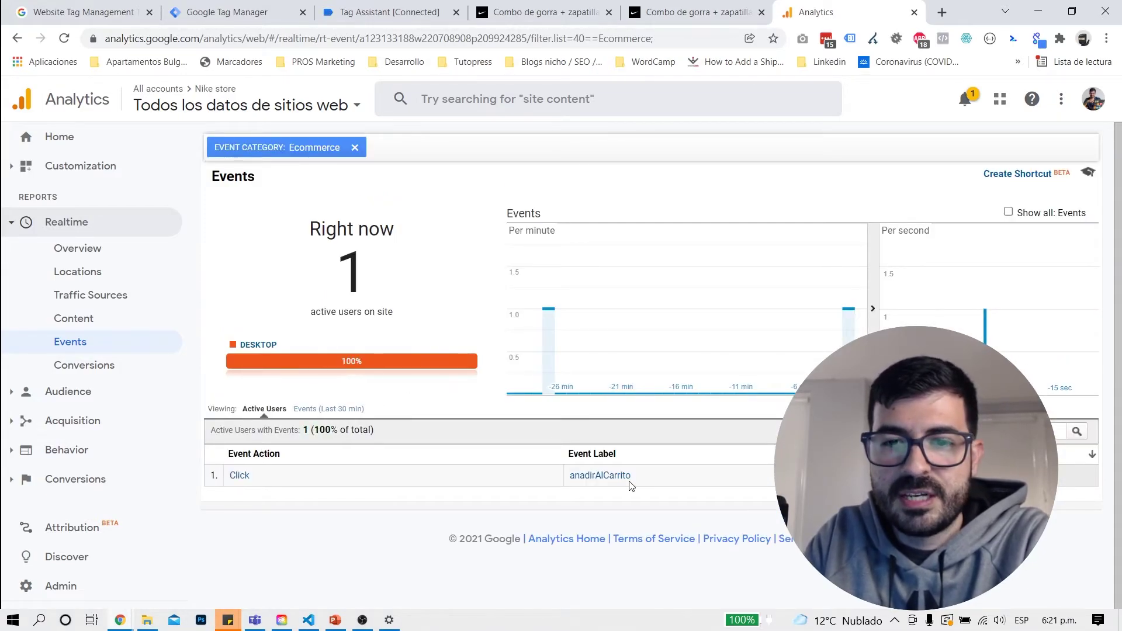
left_click_drag(601, 488, 566, 489)
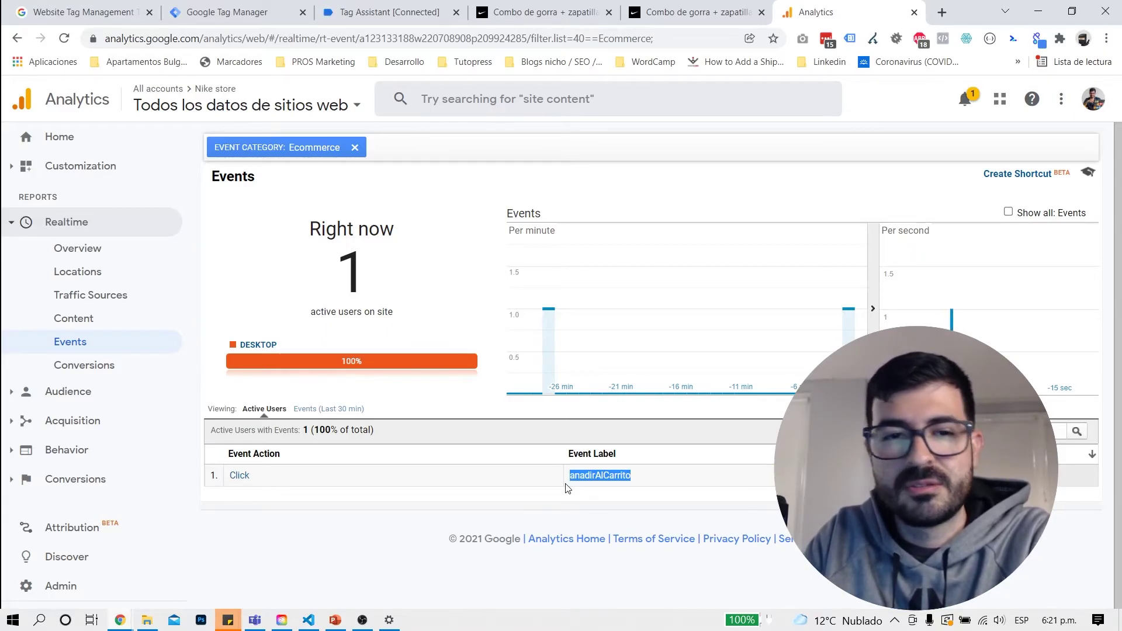
left_click(568, 488)
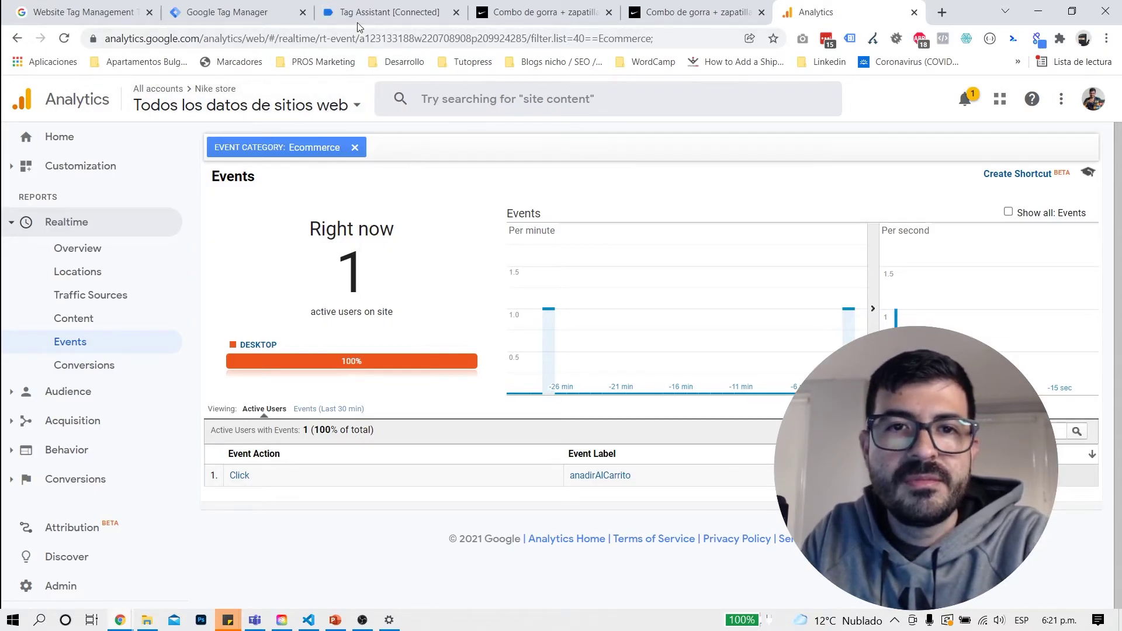
- Stop debugging the site, close Tag Assistant and return to the tag list in Tag Manager
left_click(406, 9)
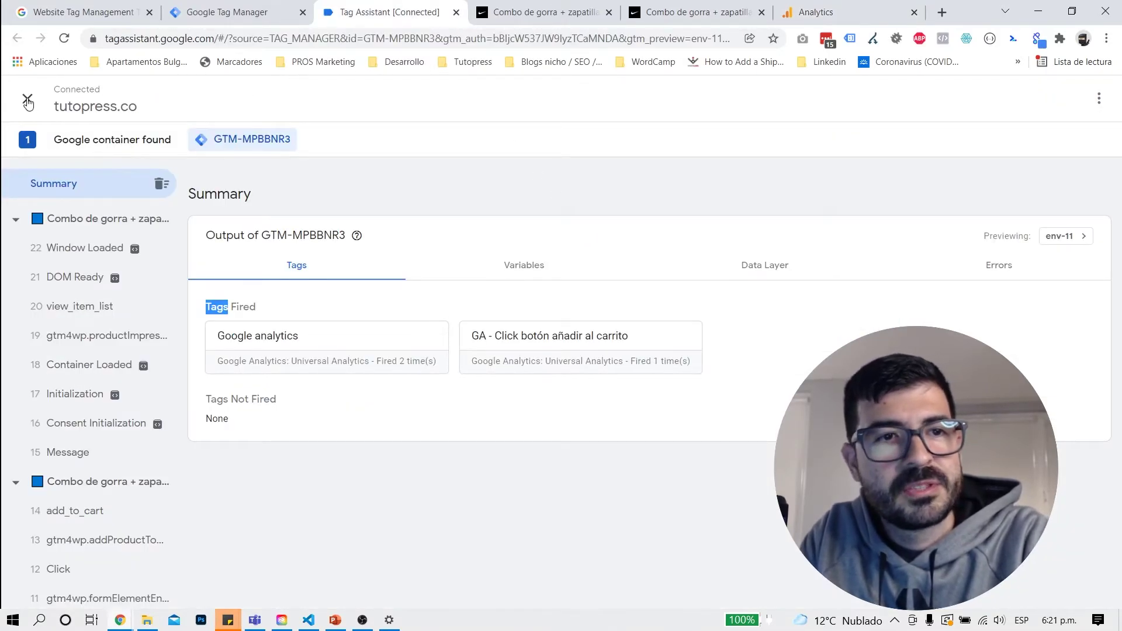
left_click(24, 99)
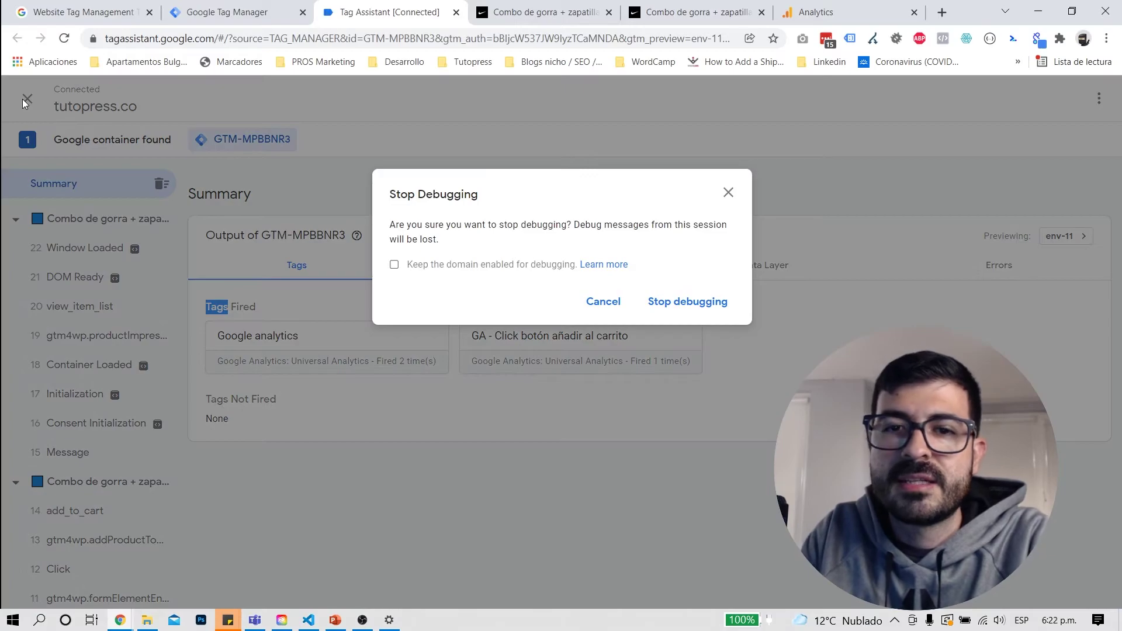
left_click(710, 303)
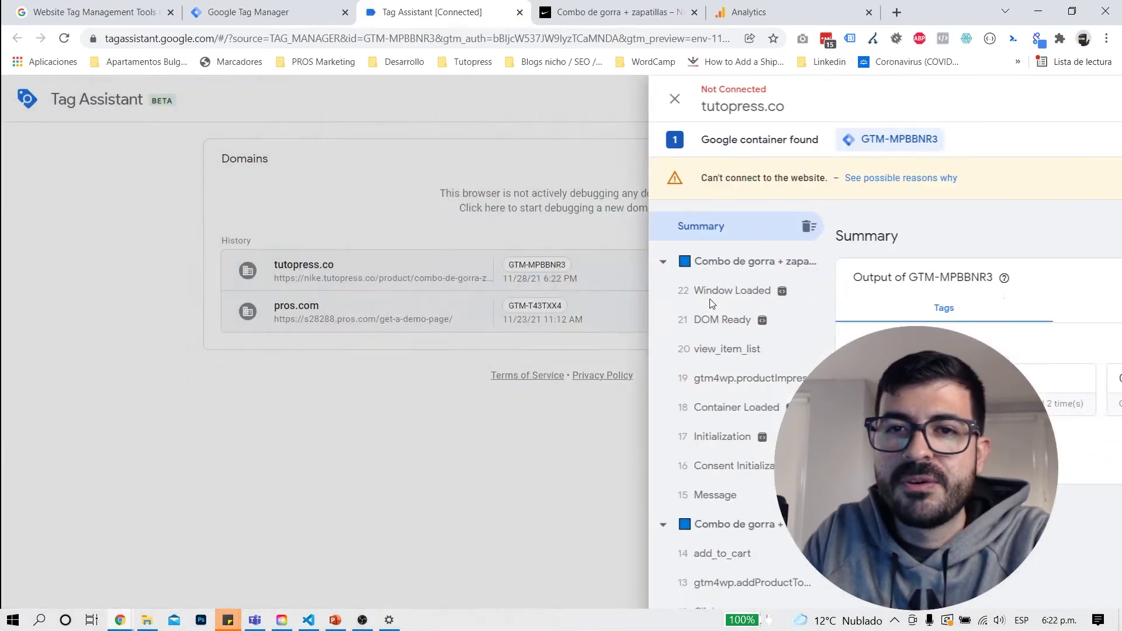
left_click(519, 13)
left_click(298, 6)
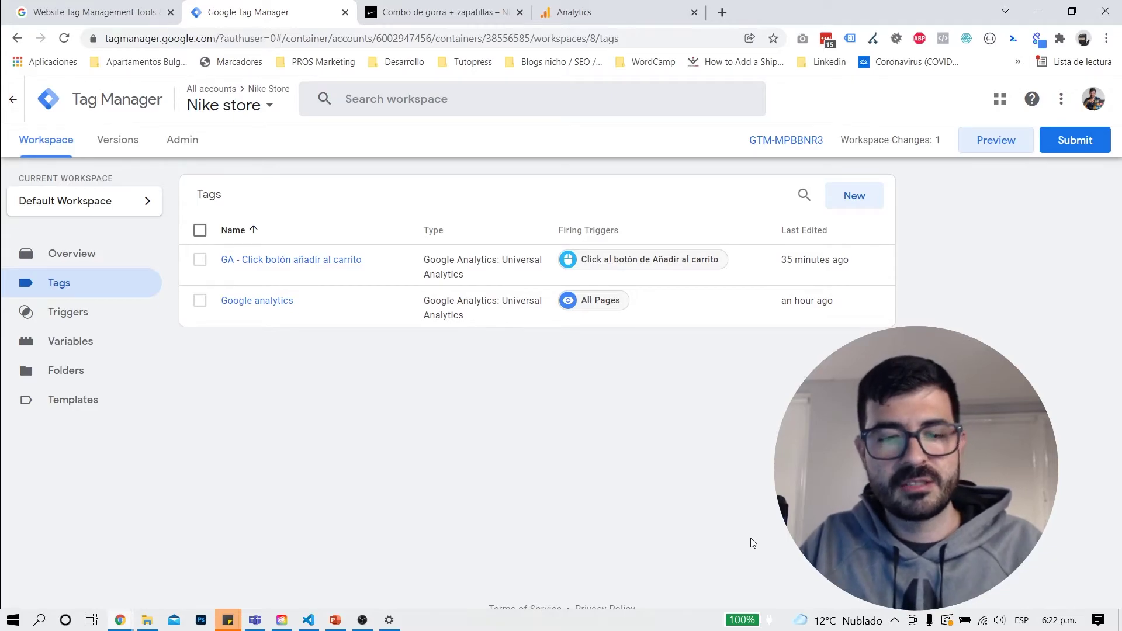
- Open the store's Contact page and look over the fields of the contact form
left_click(439, 9)
mouse_move(600, 139)
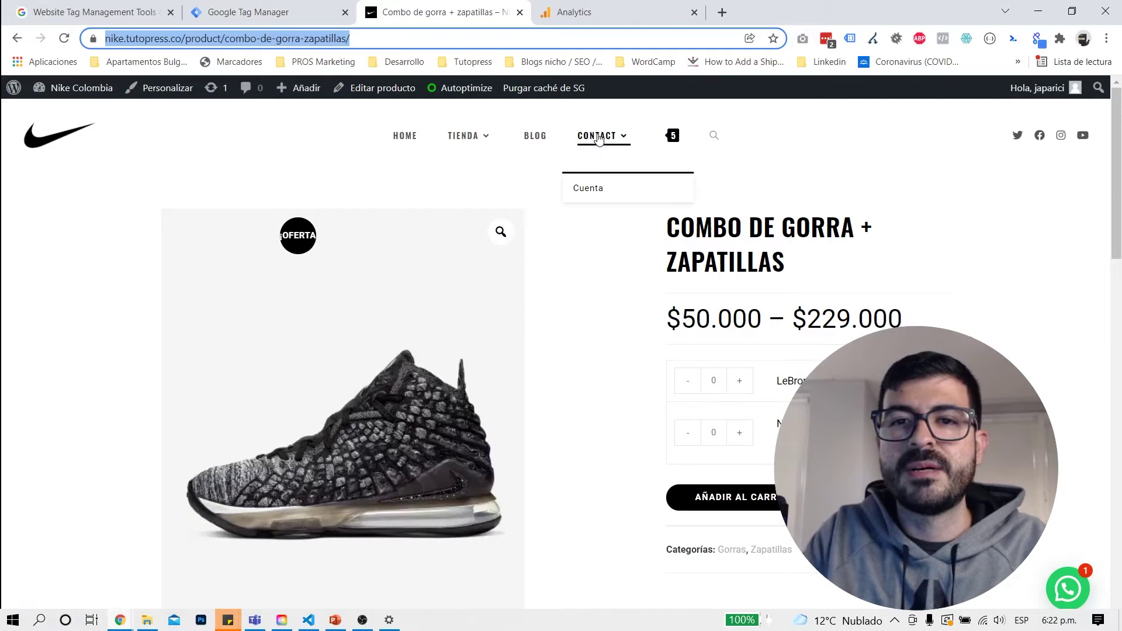
key("F5")
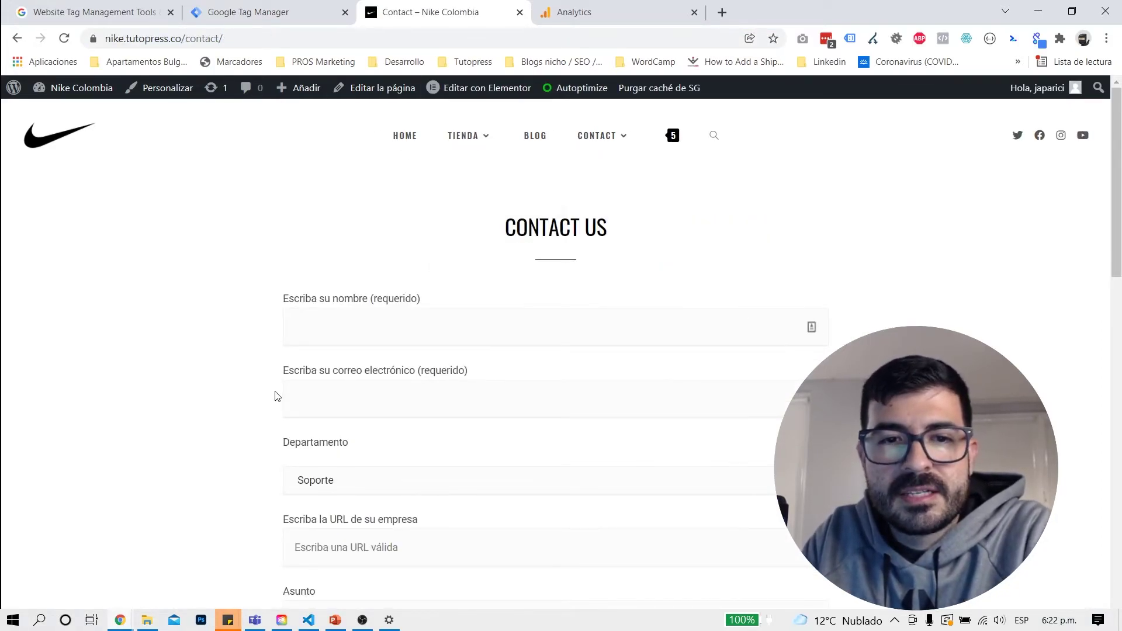
scroll(277, 396, "down", 5)
scroll(278, 397, "up", 4)
scroll(277, 397, "up", 1)
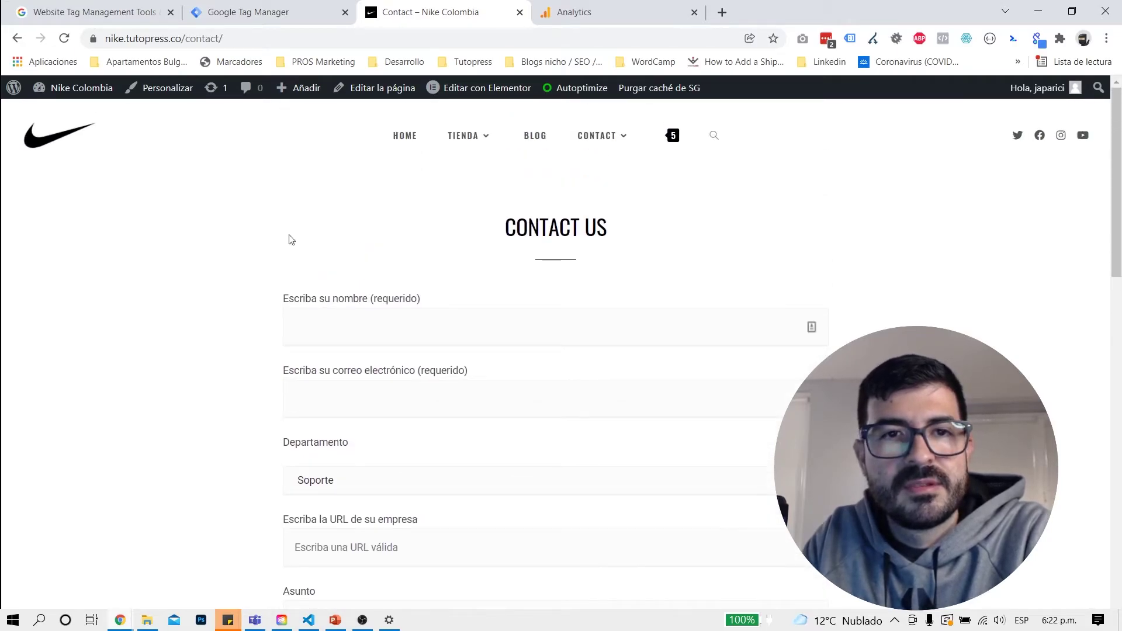
- In Tag Manager, start a new trigger and name it "Envío de formulario de contacto"
left_click(251, 17)
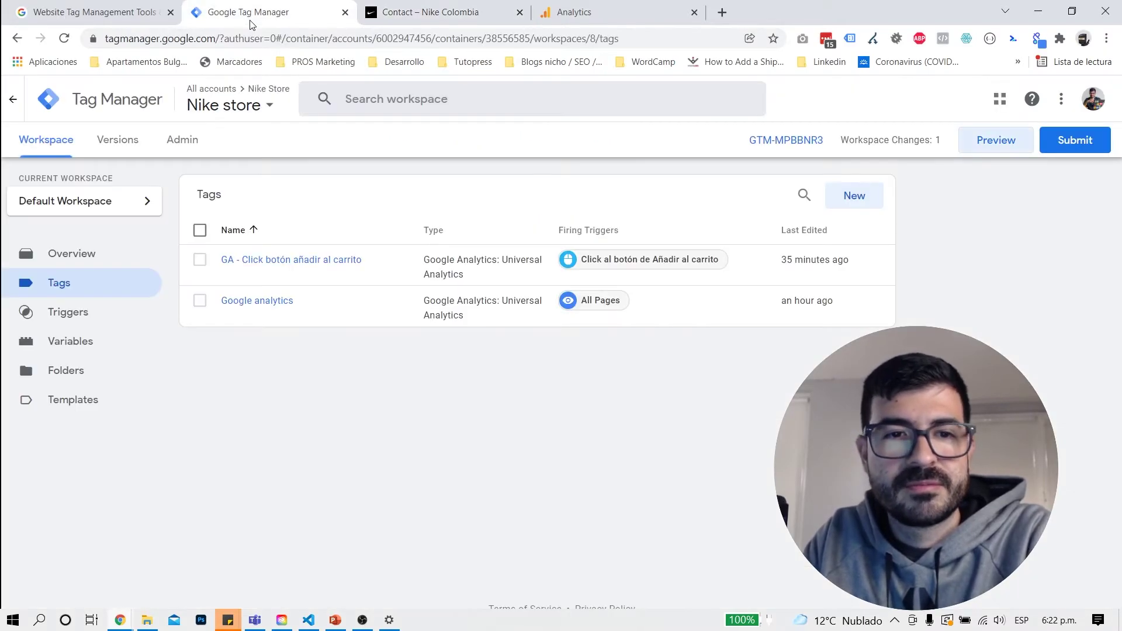
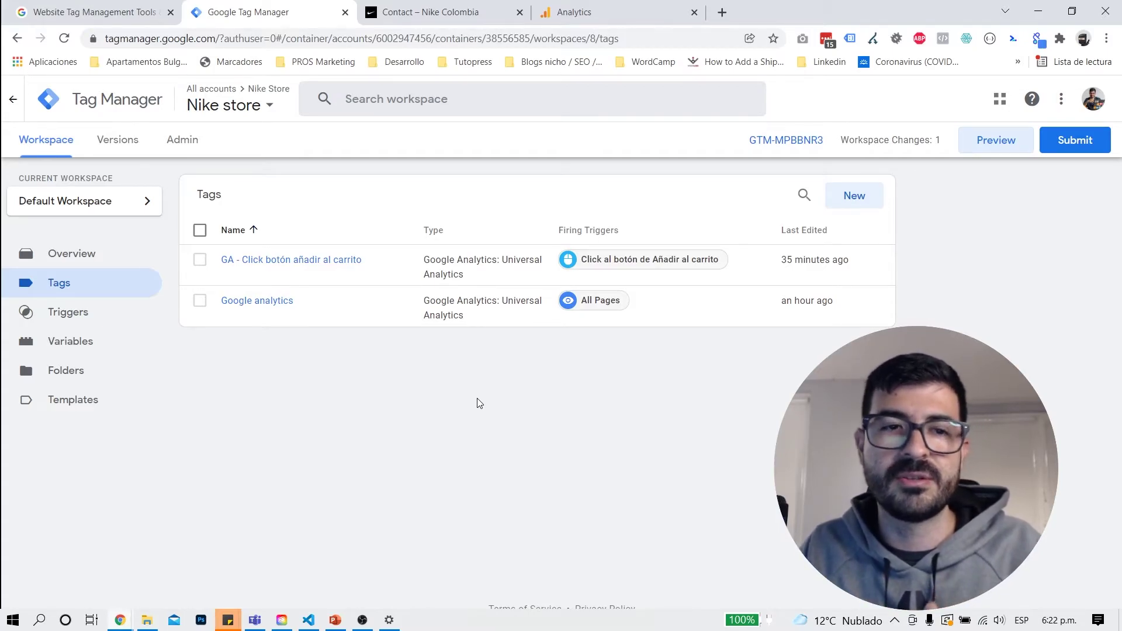
left_click(58, 323)
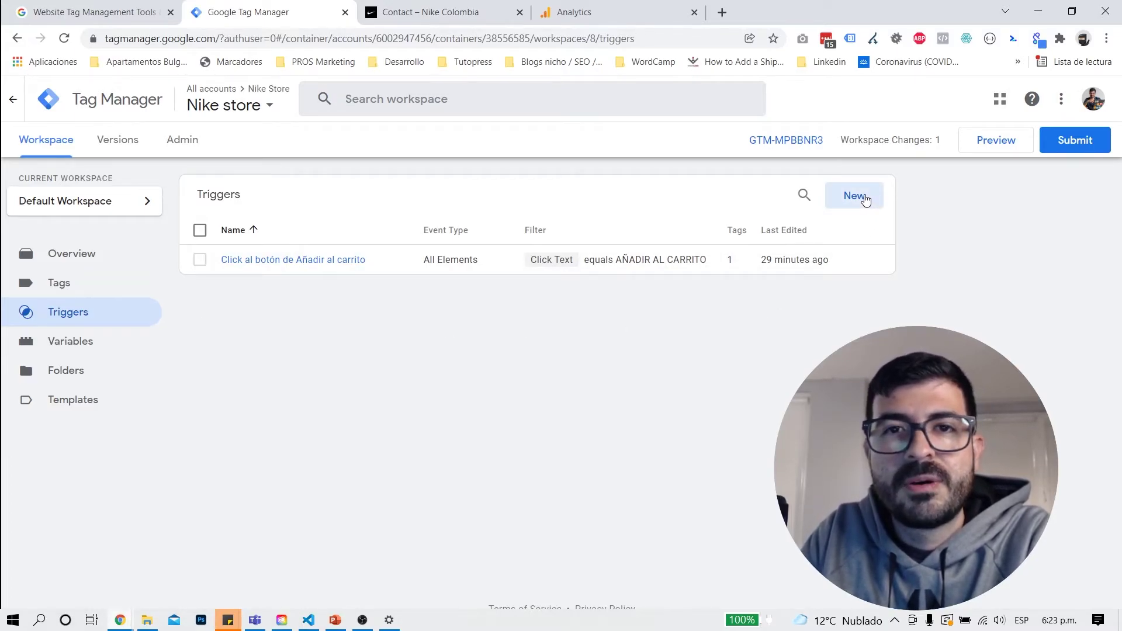
left_click(866, 200)
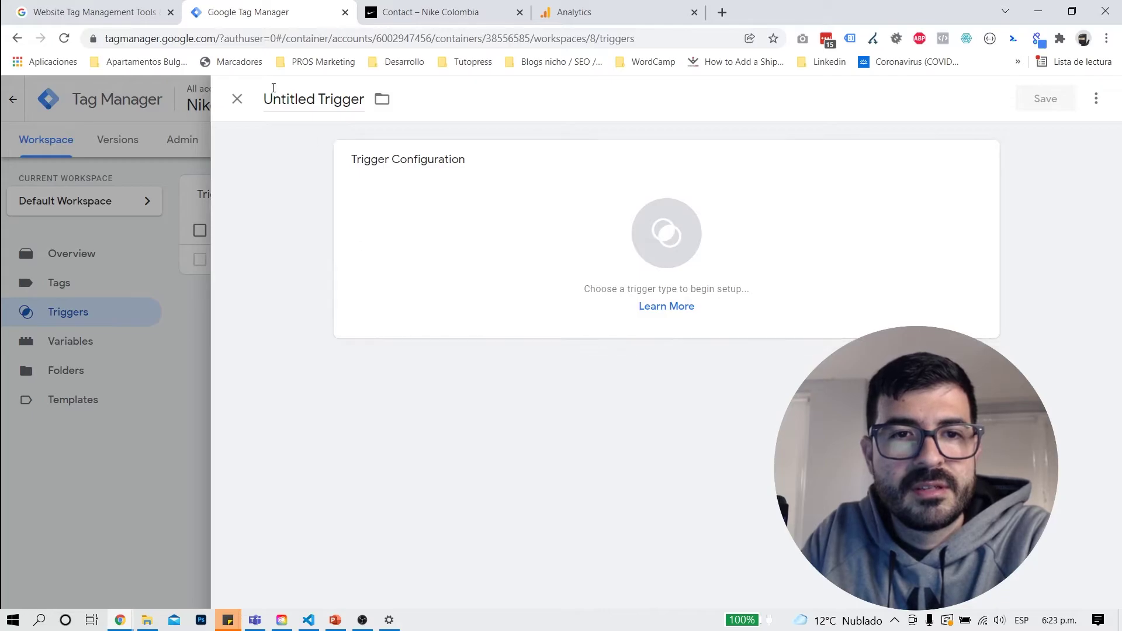
double_click(274, 89)
key("ctrl+a")
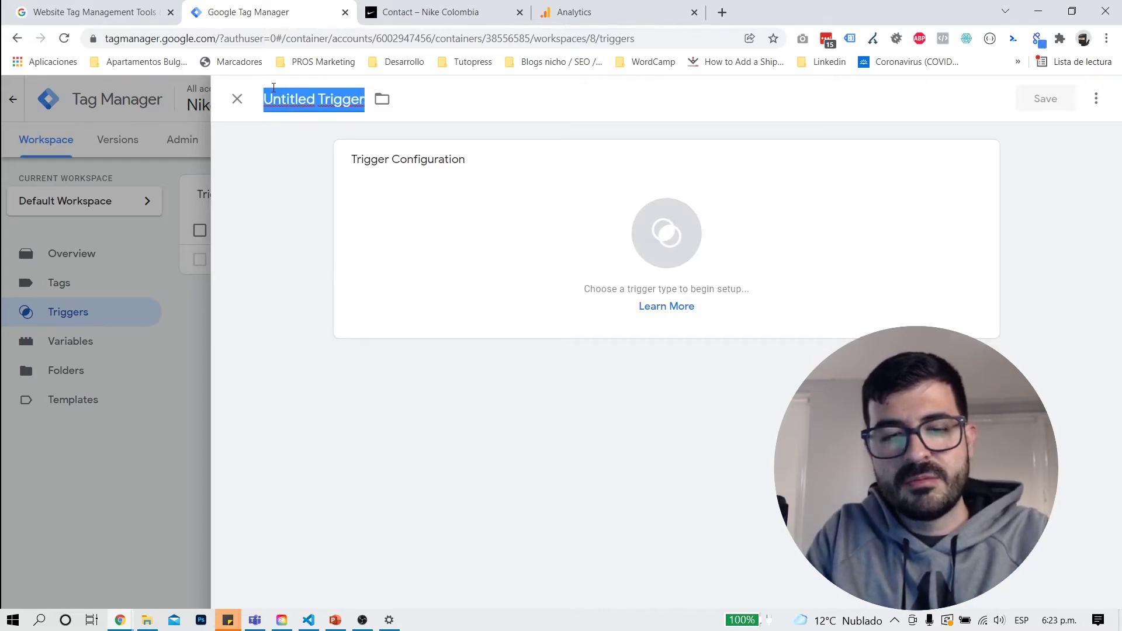
type("Envio")
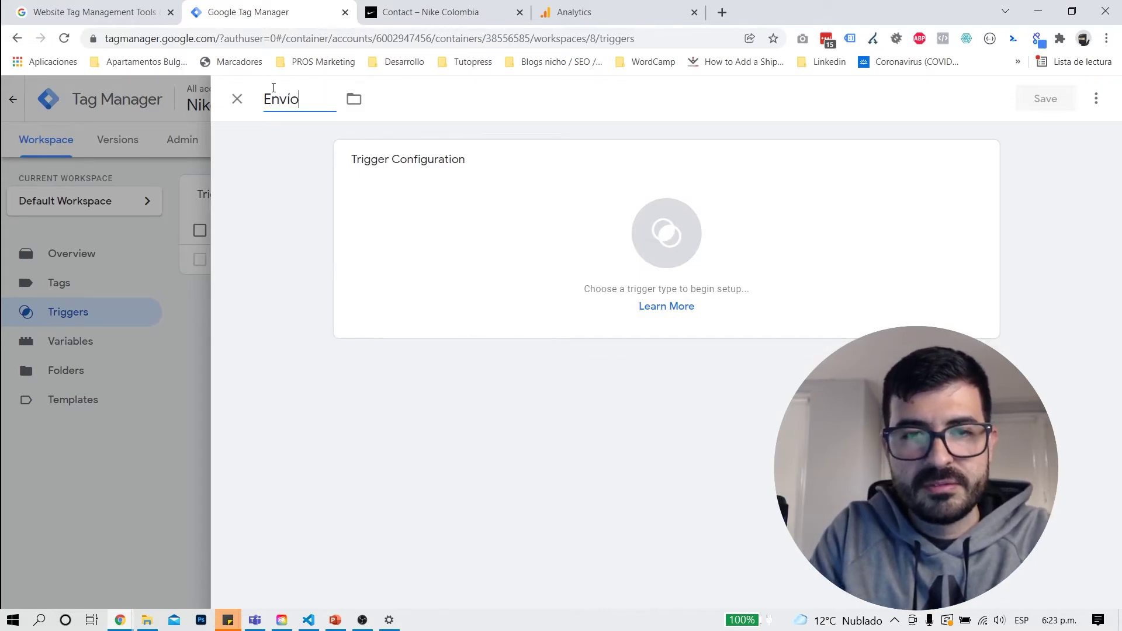
type(" de formulario de contacc")
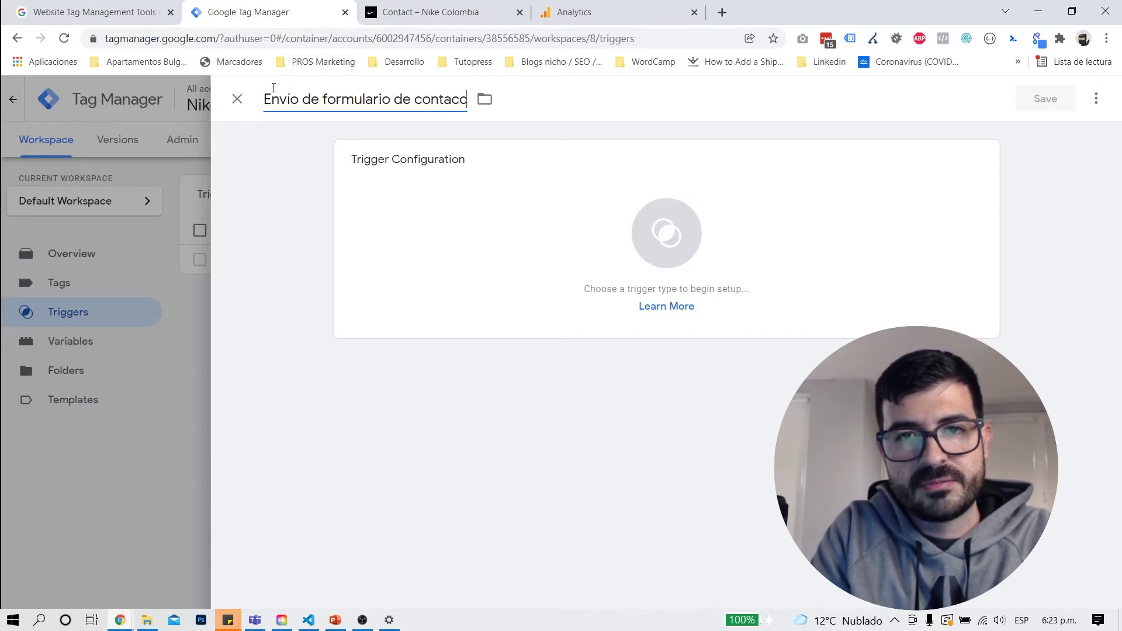
key("BackSpace")
type("to")
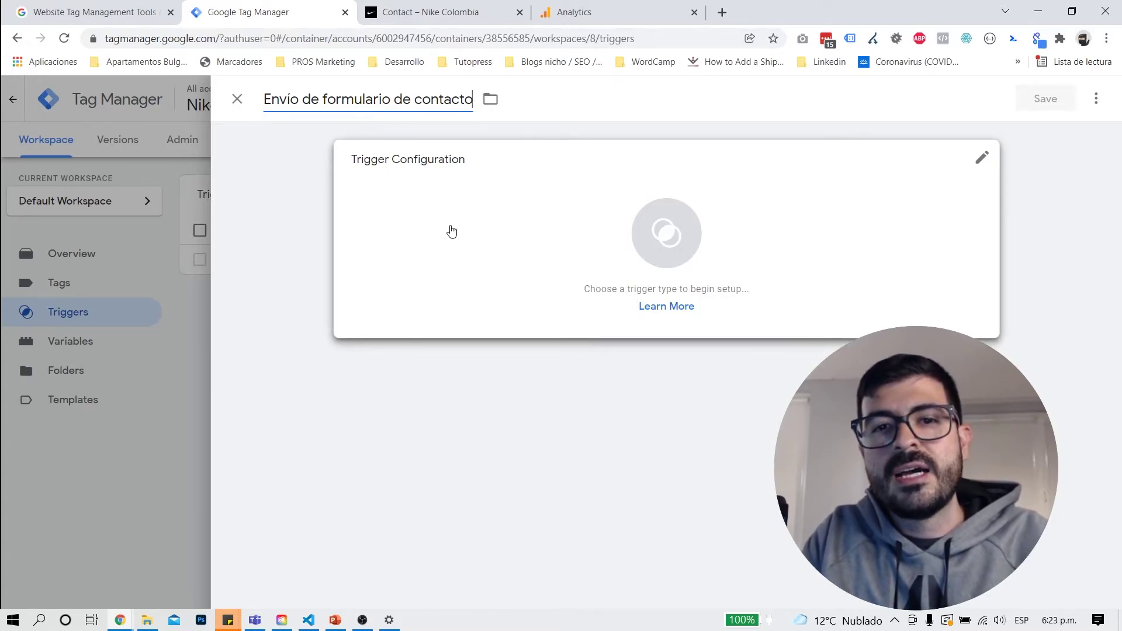
- Set the new trigger's type to Form Submission
left_click(484, 237)
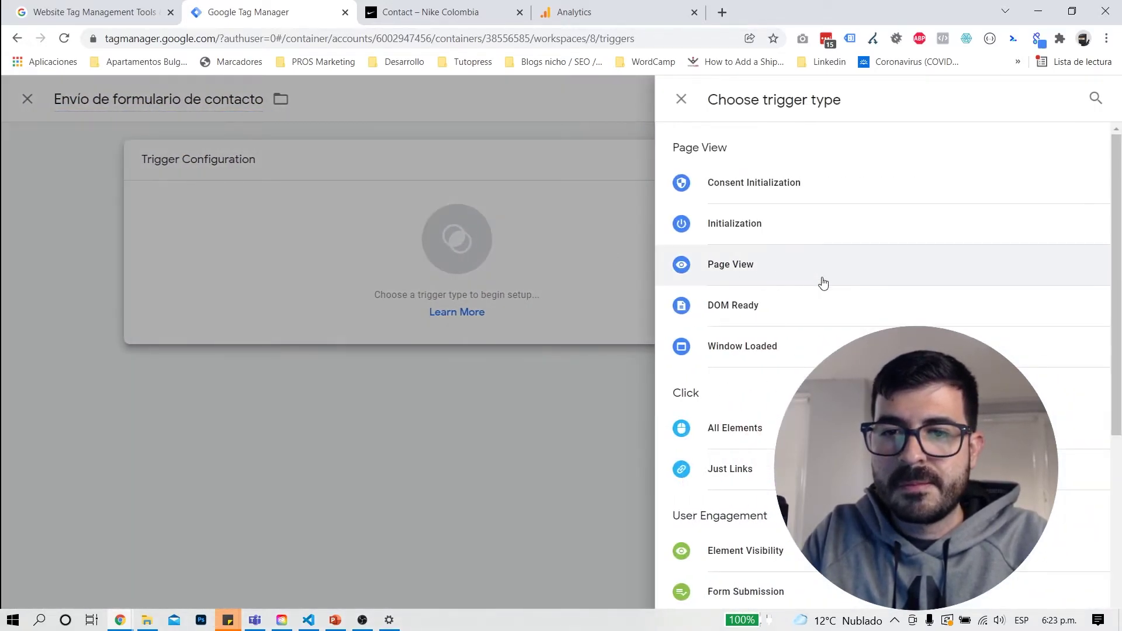
scroll(842, 290, "down", 1)
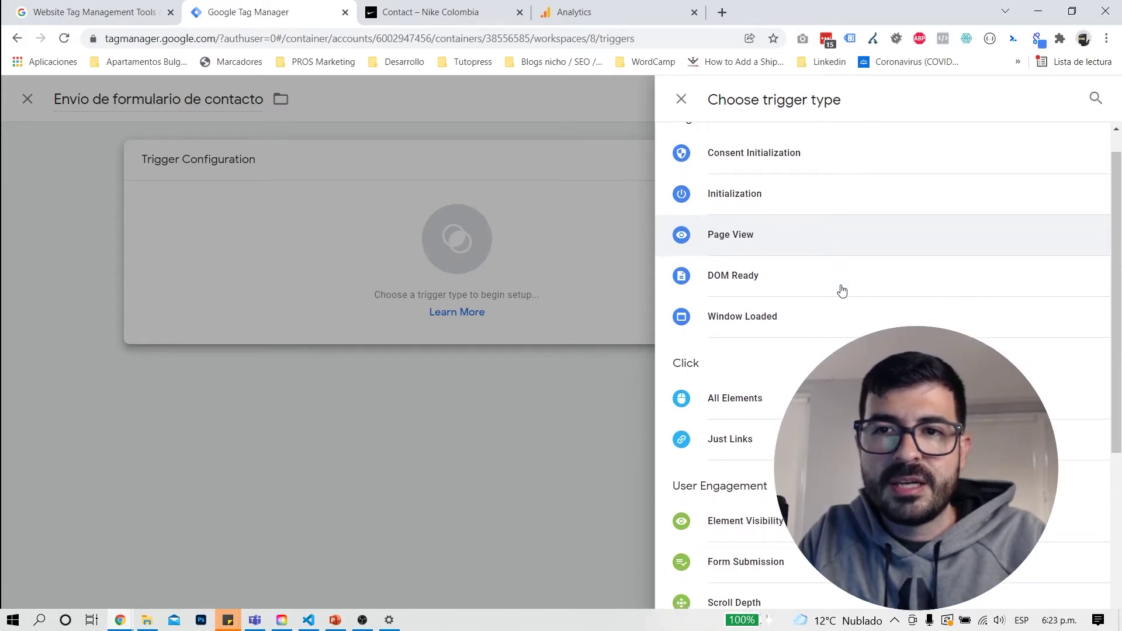
scroll(841, 290, "down", 2)
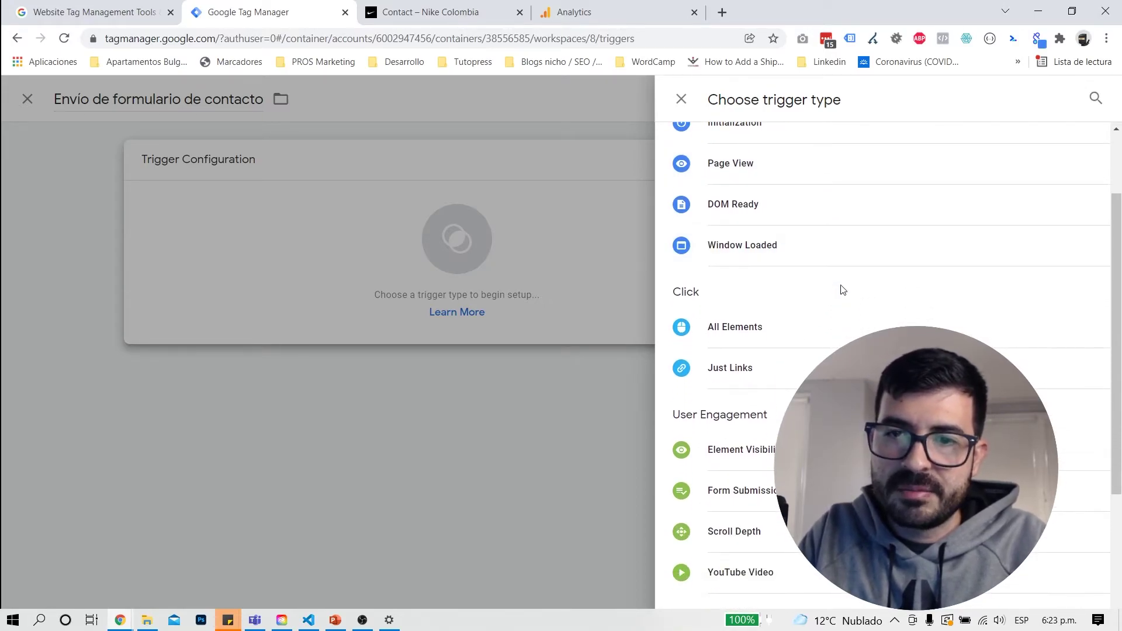
scroll(841, 291, "down", 2)
scroll(842, 291, "down", 3)
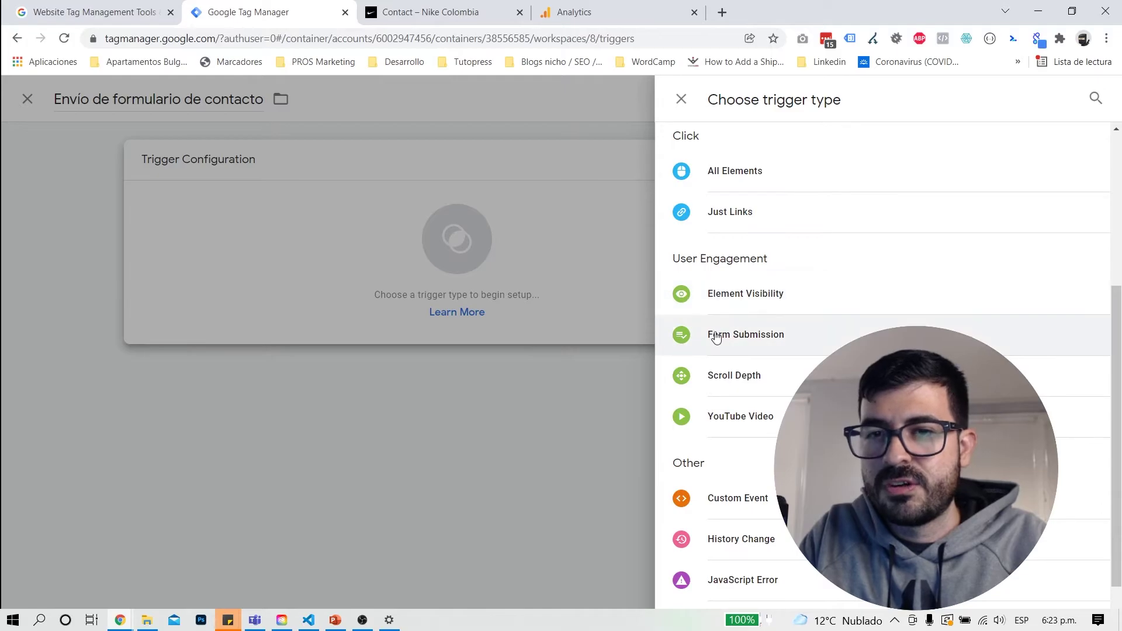
left_click(772, 337)
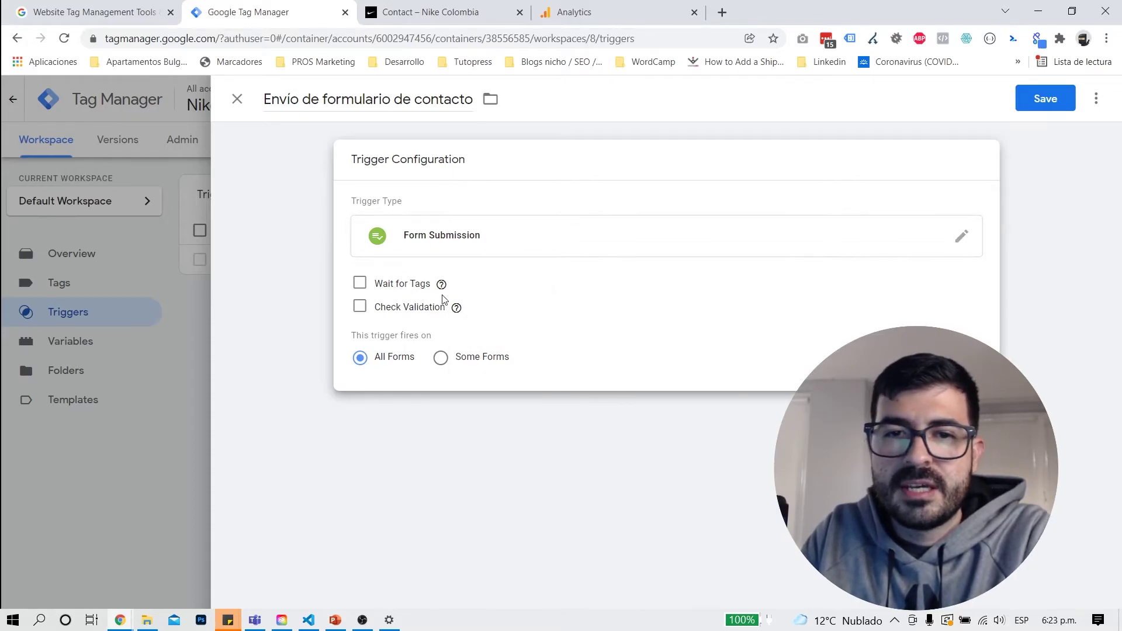
mouse_move(442, 285)
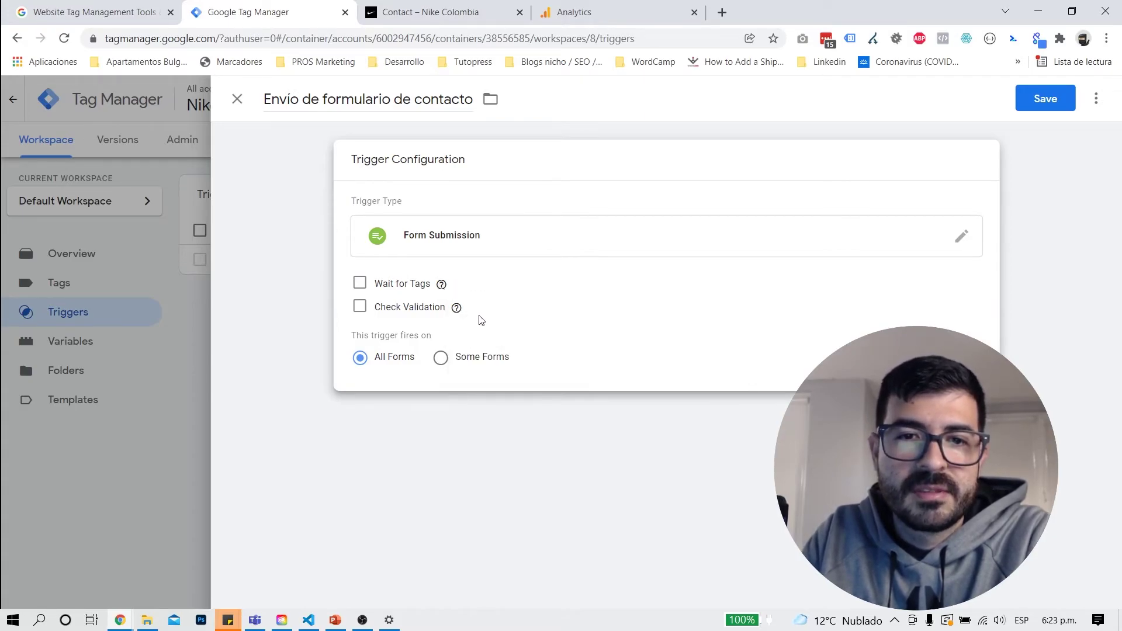
mouse_move(457, 311)
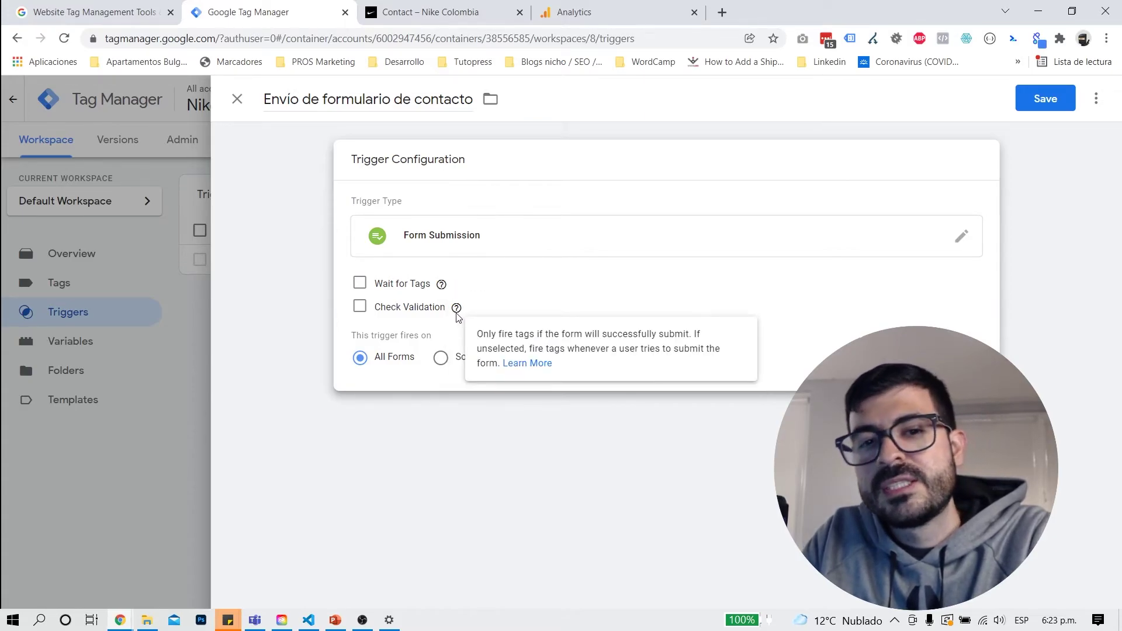
left_click(360, 308)
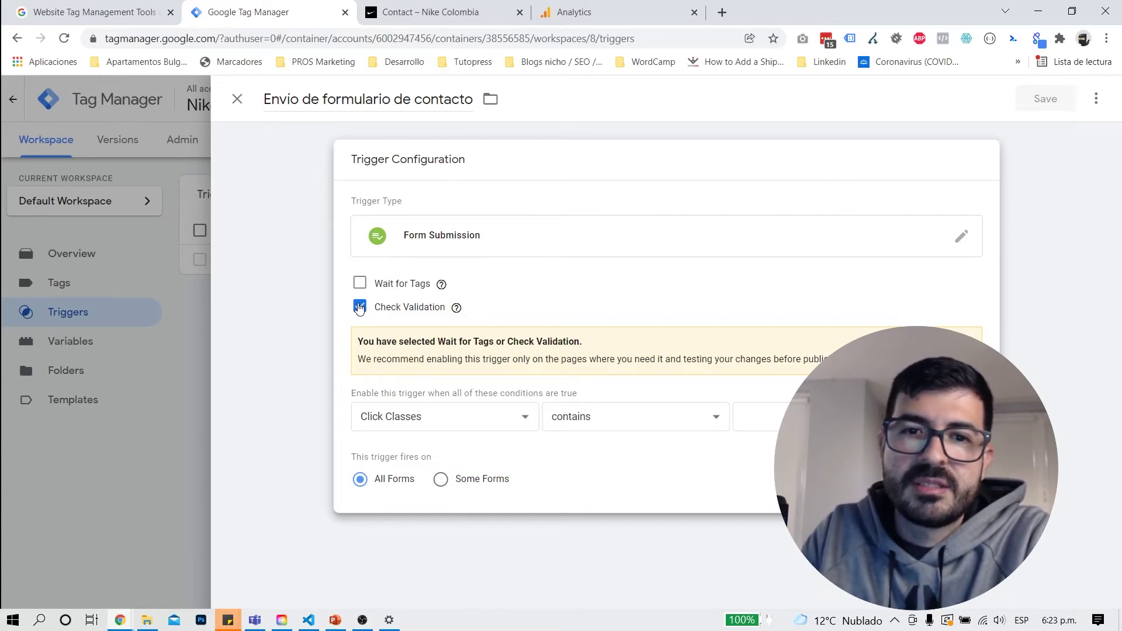
left_click(359, 308)
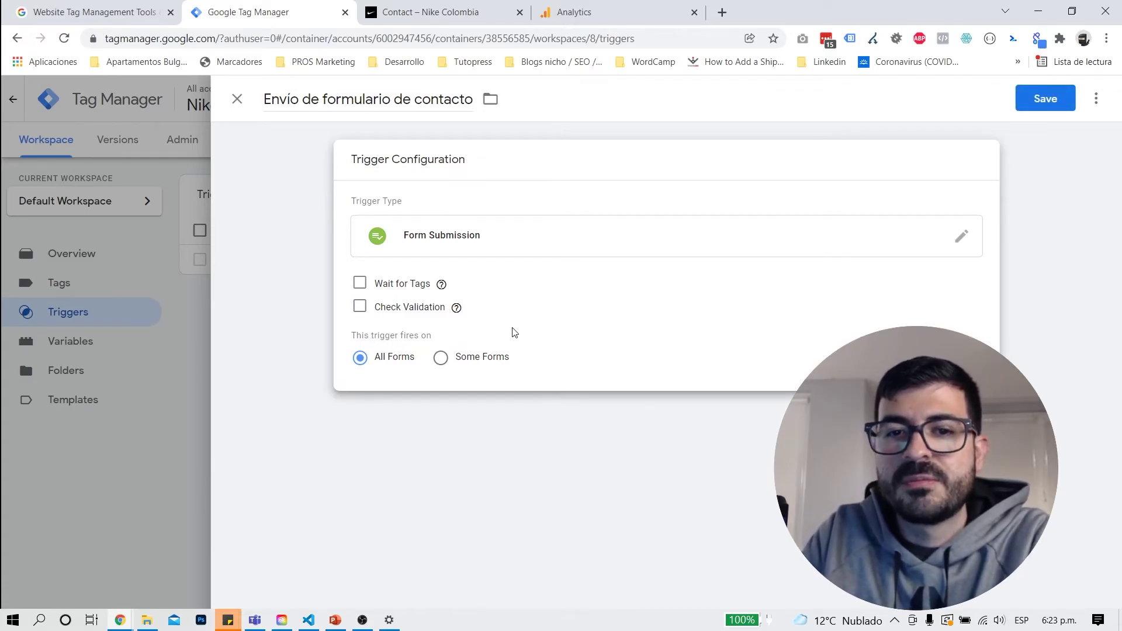
- Make the form submission trigger fire on Some Forms
left_click(479, 359)
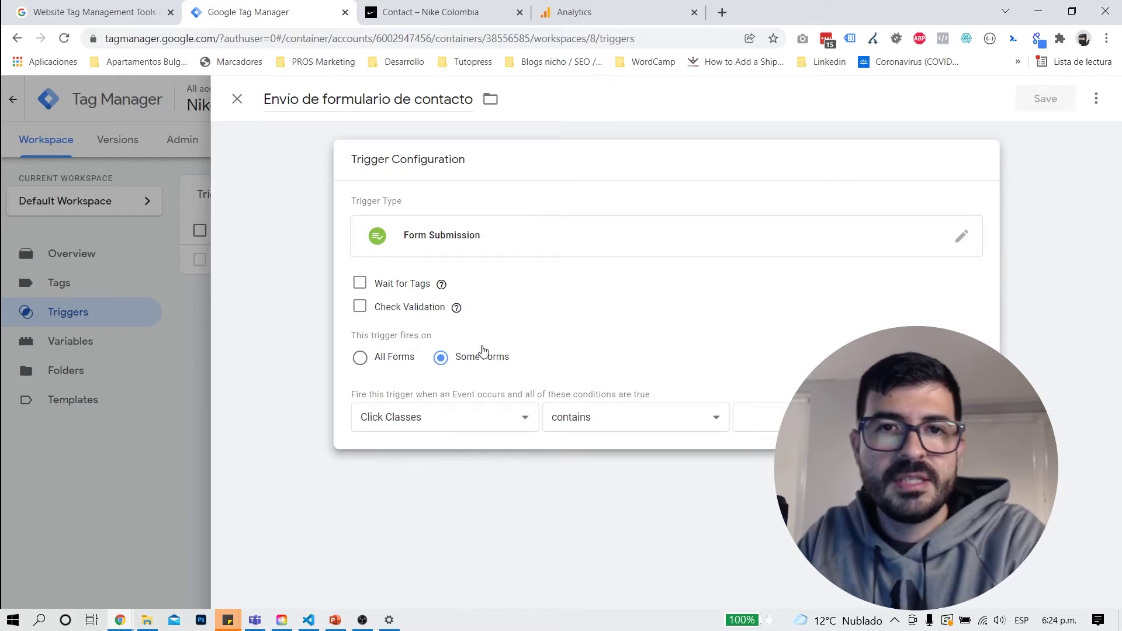
- Switch to the store's Contact page and inspect the HTML of the form's required name field
left_click(468, 15)
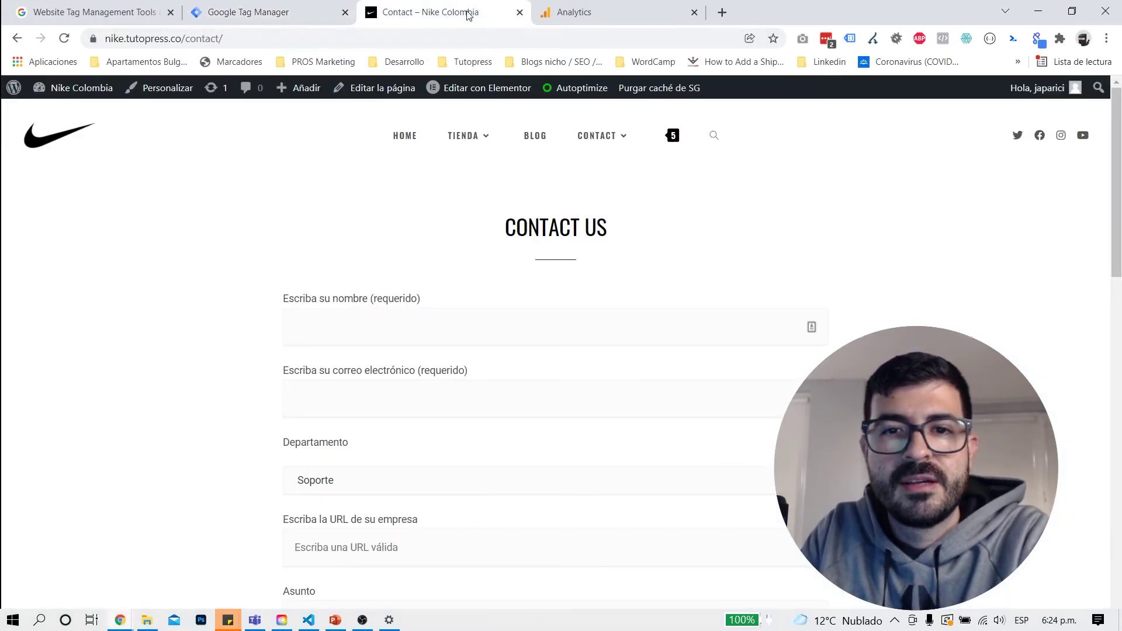
mouse_move(463, 135)
scroll(459, 212, "down", 3)
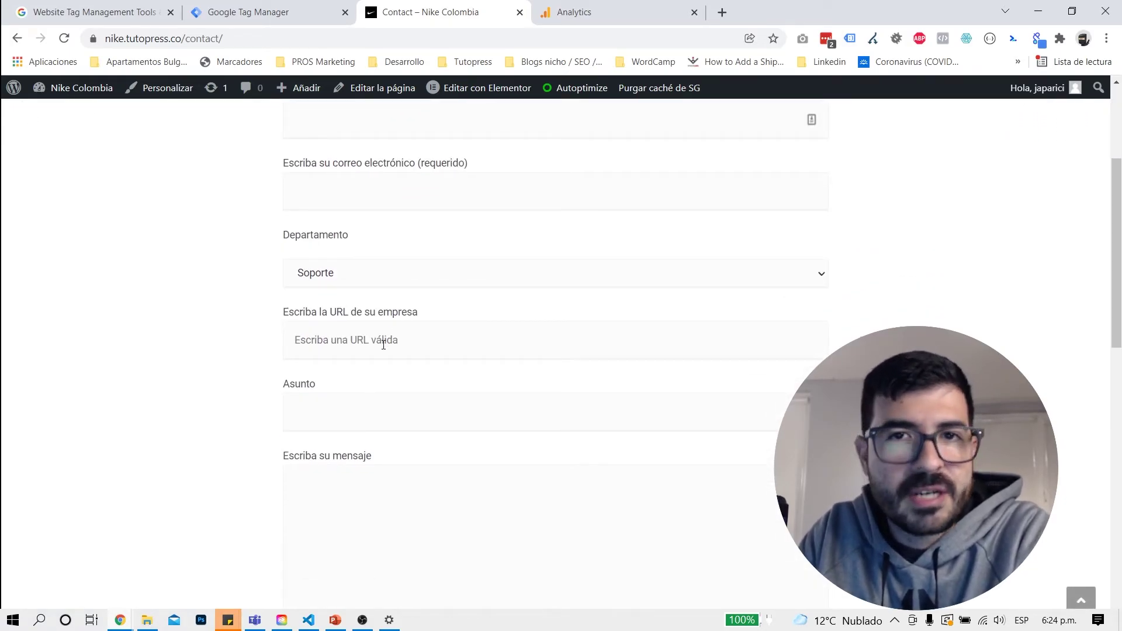
scroll(384, 344, "up", 3)
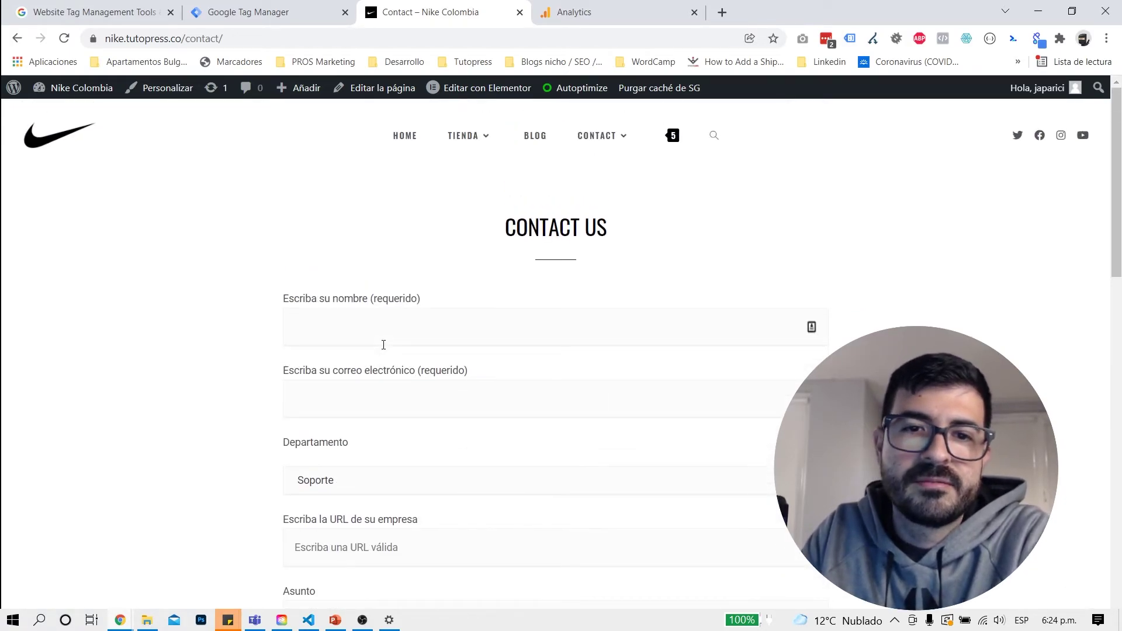
right_click(417, 337)
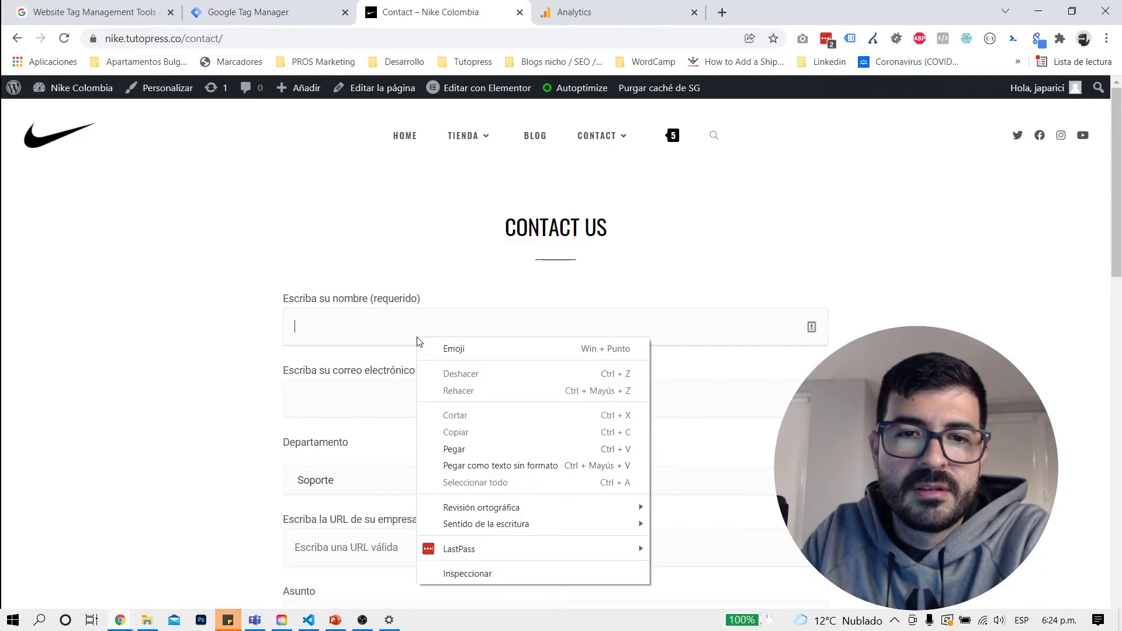
right_click(352, 332)
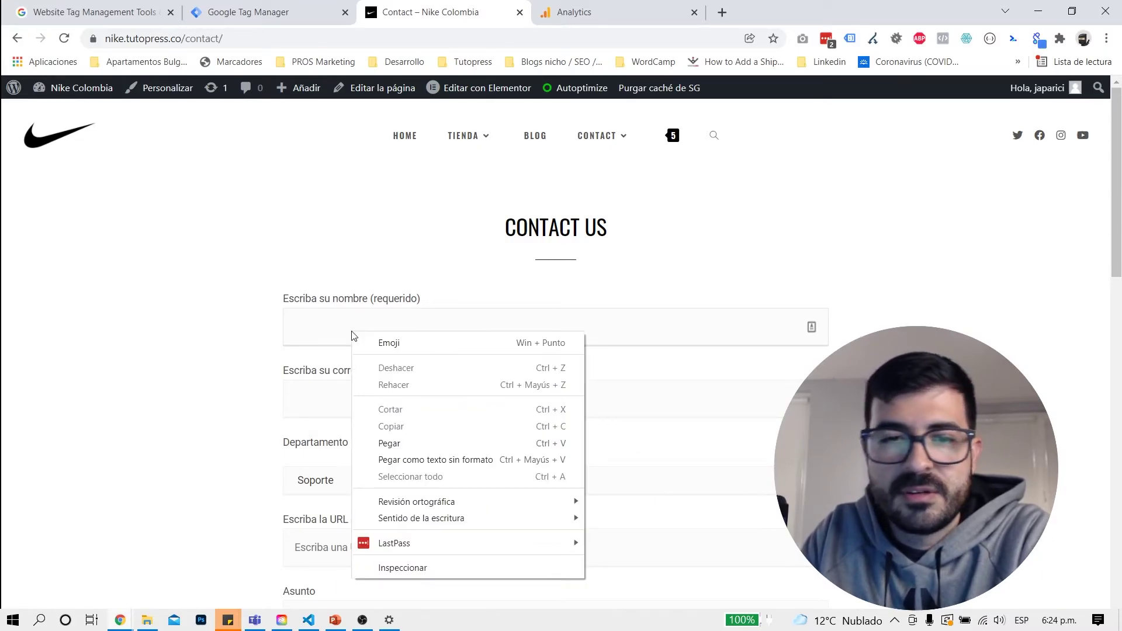
left_click(420, 568)
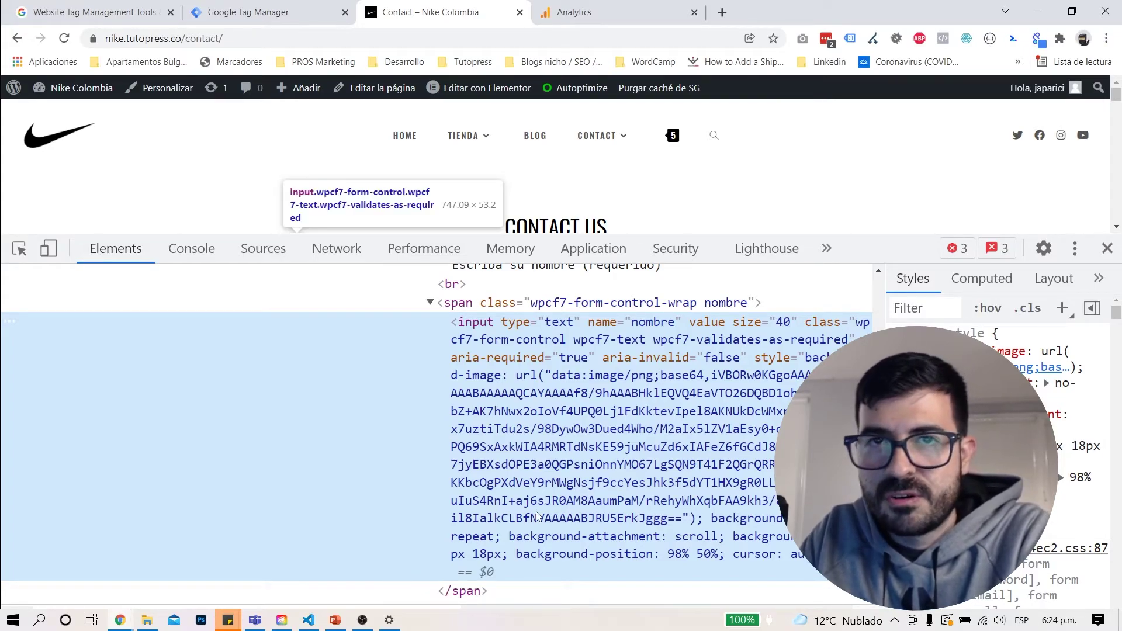
- Locate the enclosing form element in the page's HTML and copy its class name wpcf7-form
scroll(536, 515, "up", 5)
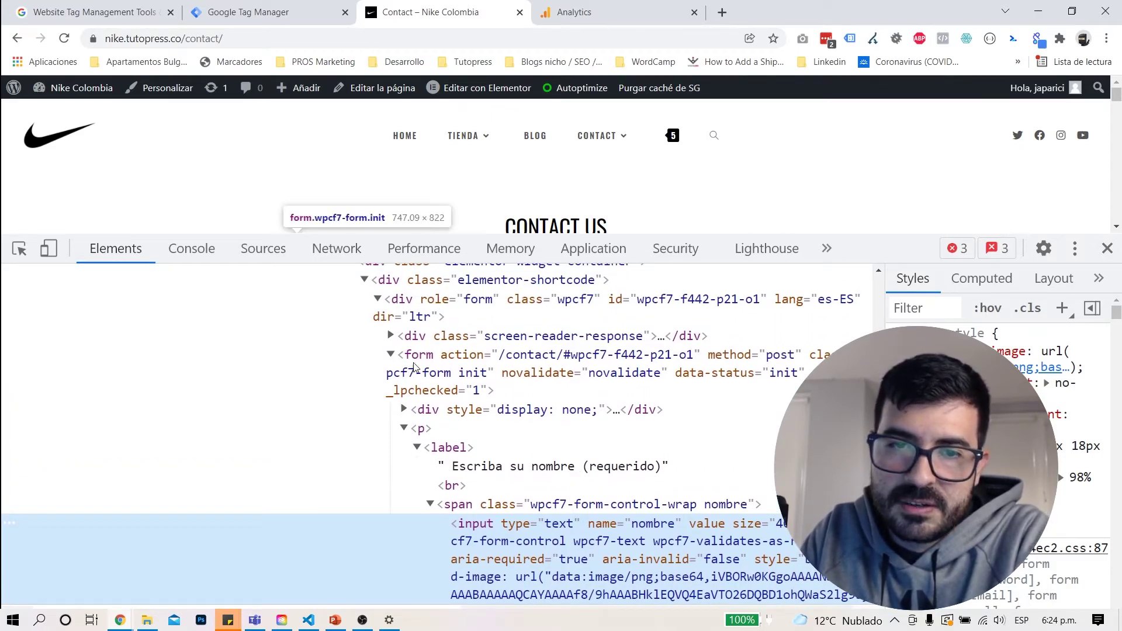
left_click(432, 358)
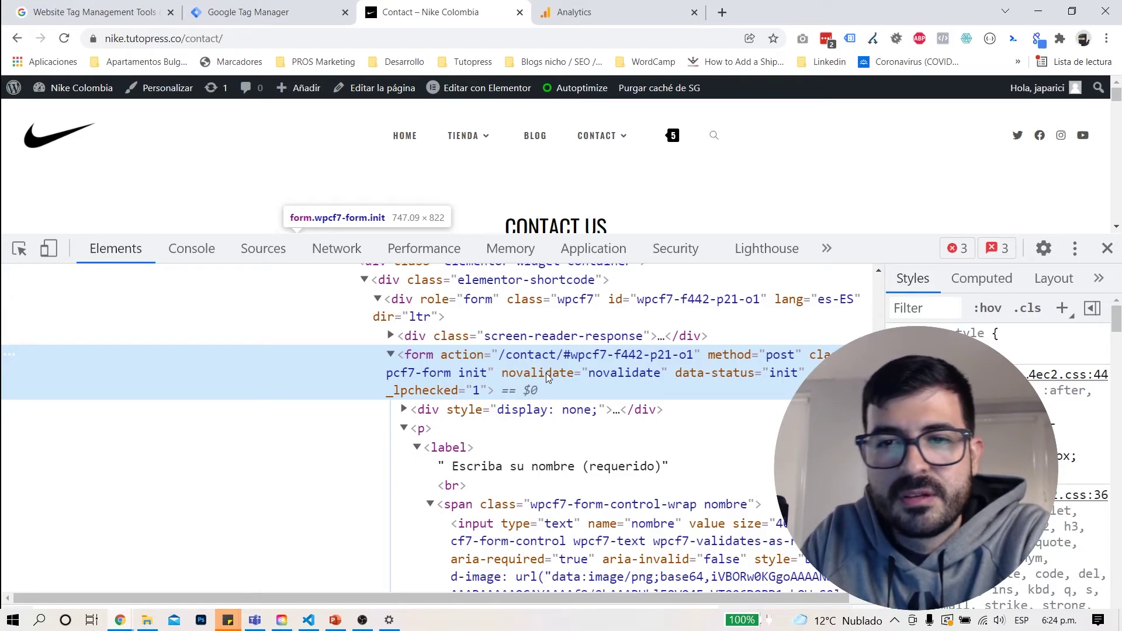
double_click(825, 358)
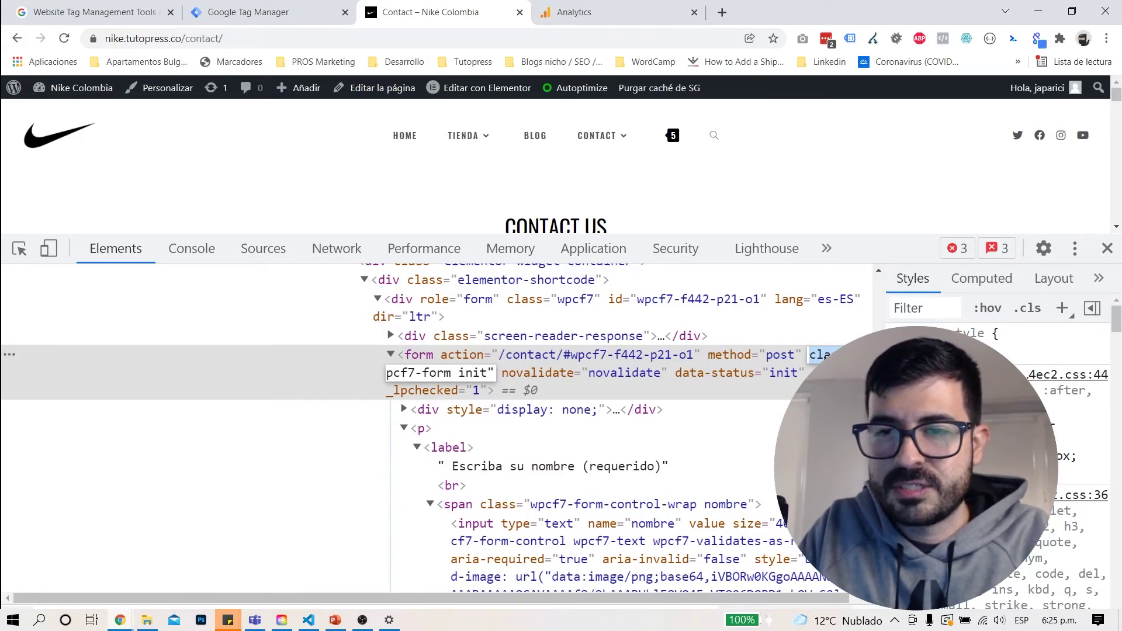
left_click(825, 357)
key("shift+Right")
key("shift+Right")
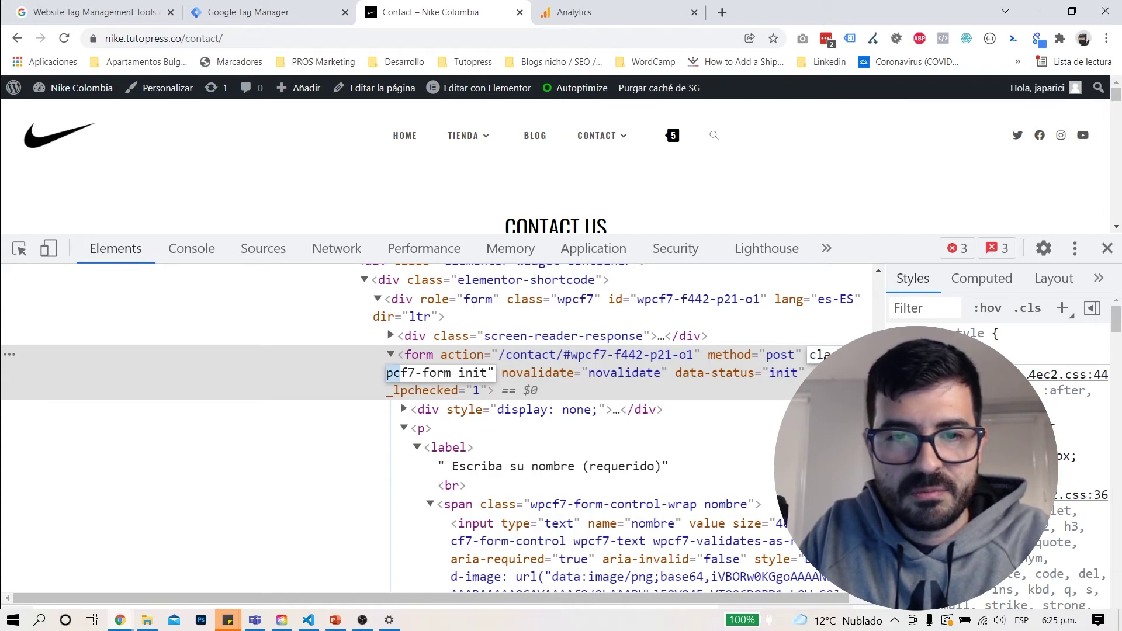
key("shift+Right")
key("shift+Right")
key("shift+Right")
key("shift+Right")
key("shift+Right")
key("shift+Right")
key("shift+Right")
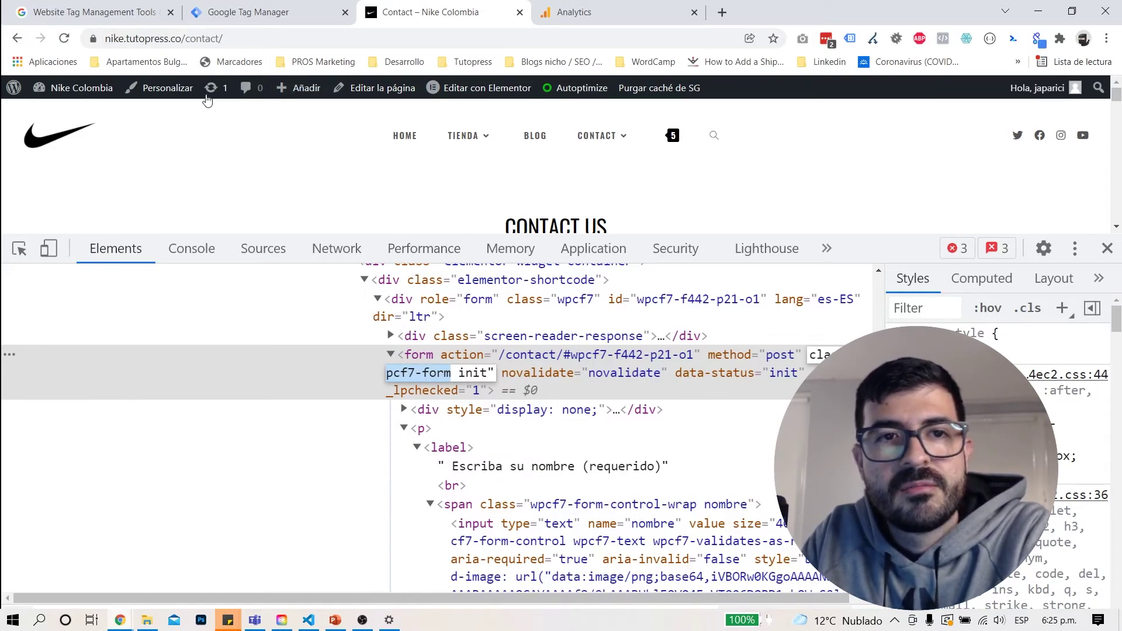
- Back in Tag Manager, set the trigger's firing condition to Form Classes contains wpcf7-form
left_click(276, 20)
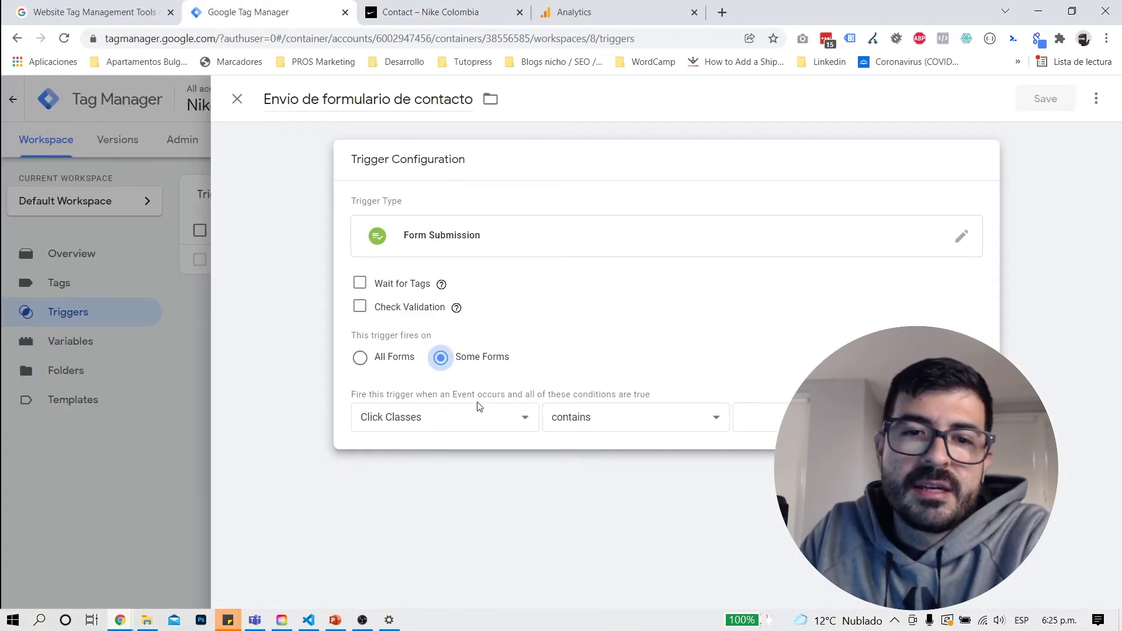
left_click(404, 426)
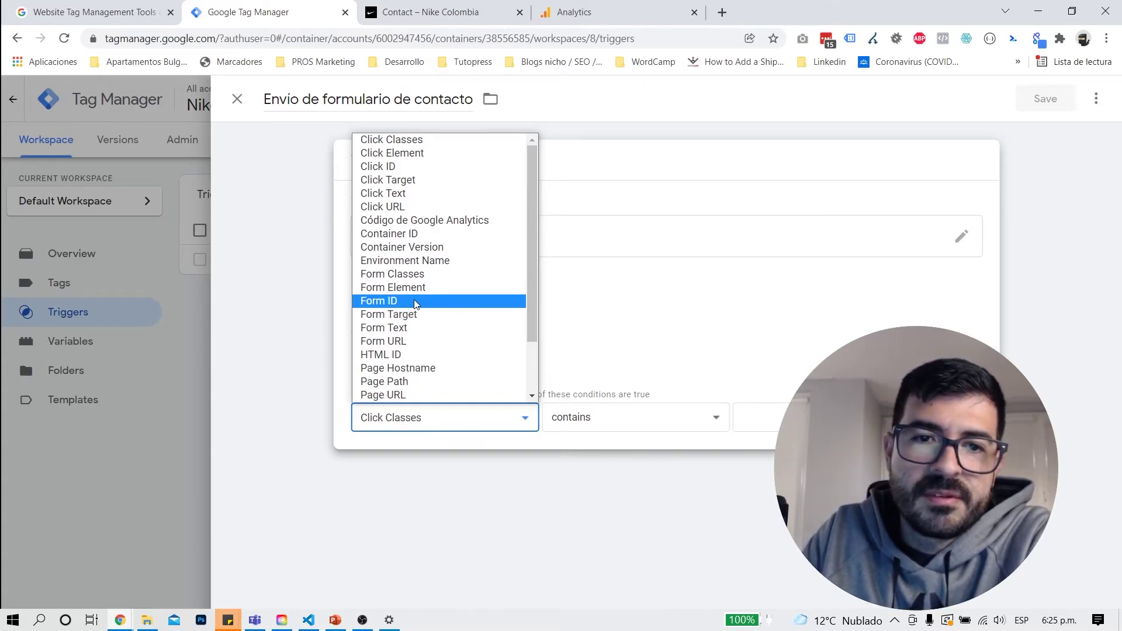
left_click(386, 274)
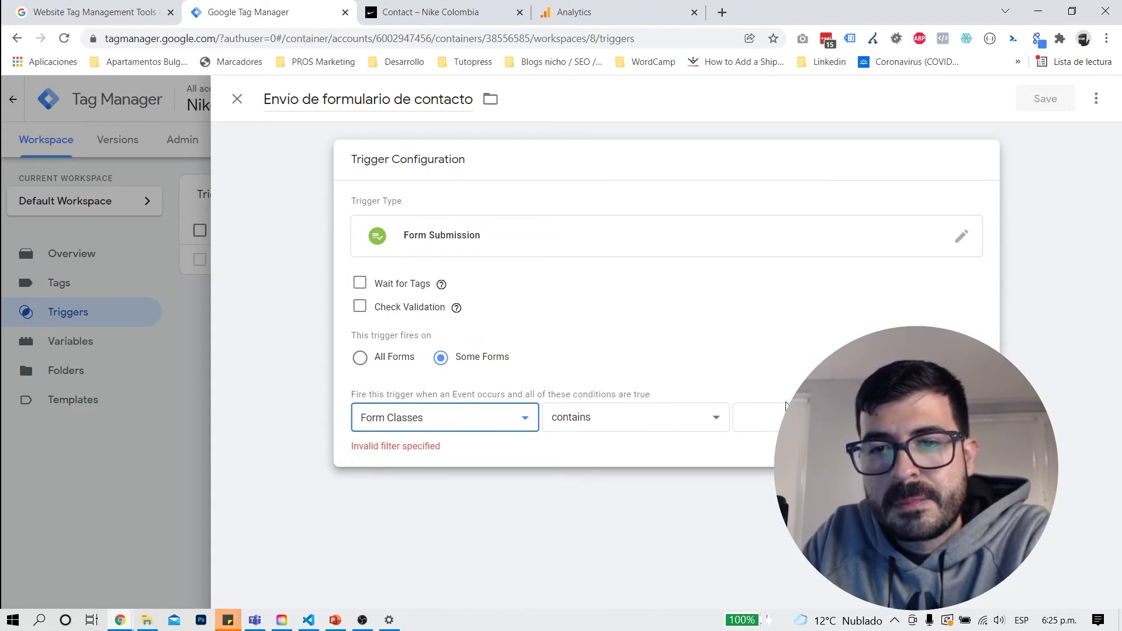
left_click(818, 417)
key("ctrl+v")
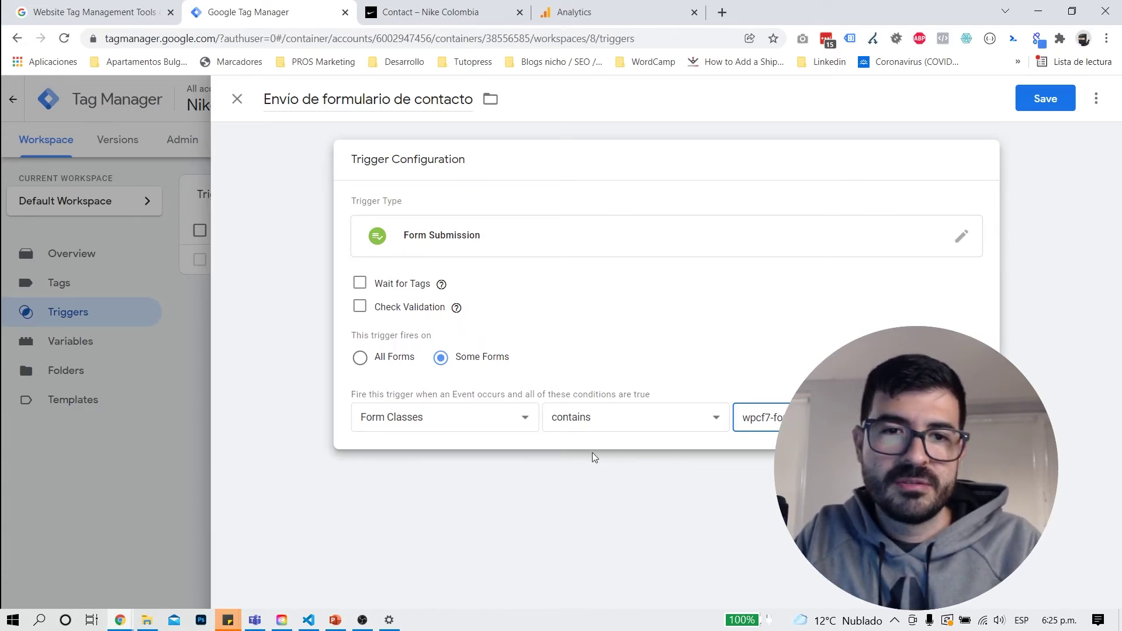
left_click(385, 239)
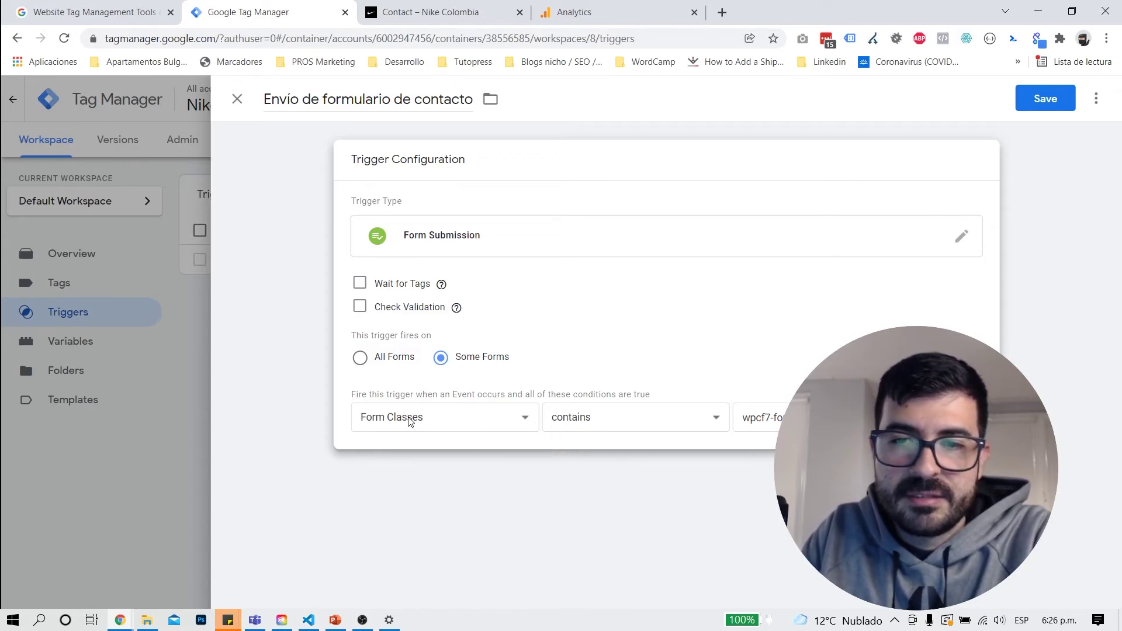
left_click(830, 418)
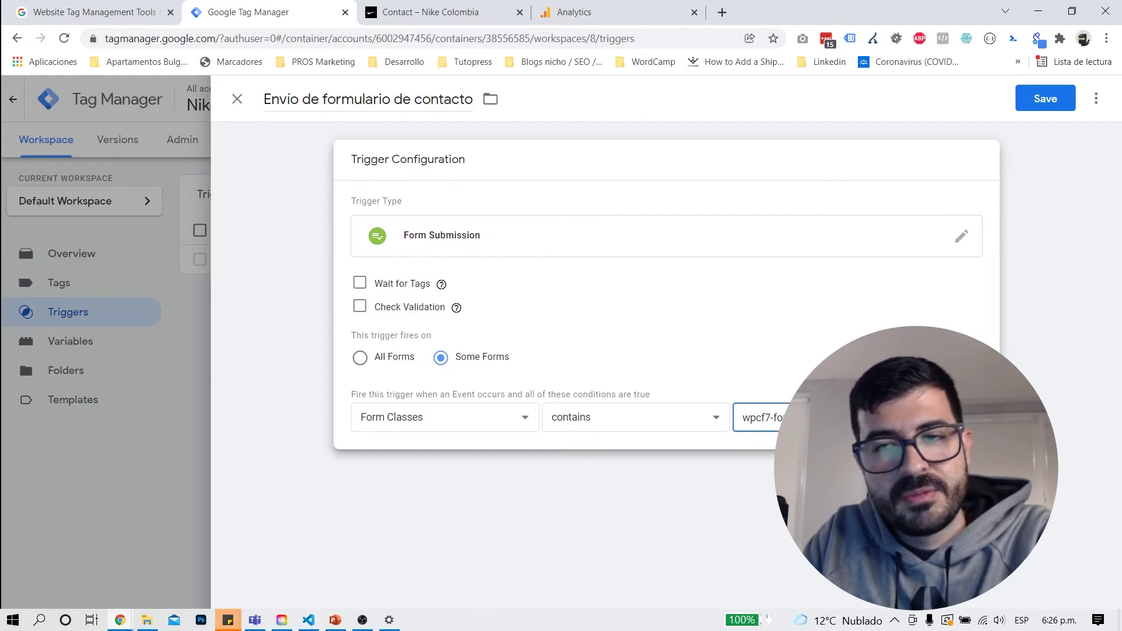
- Save the form submission trigger and create a new tag named "GA - Envío de formulario"
left_click(1034, 104)
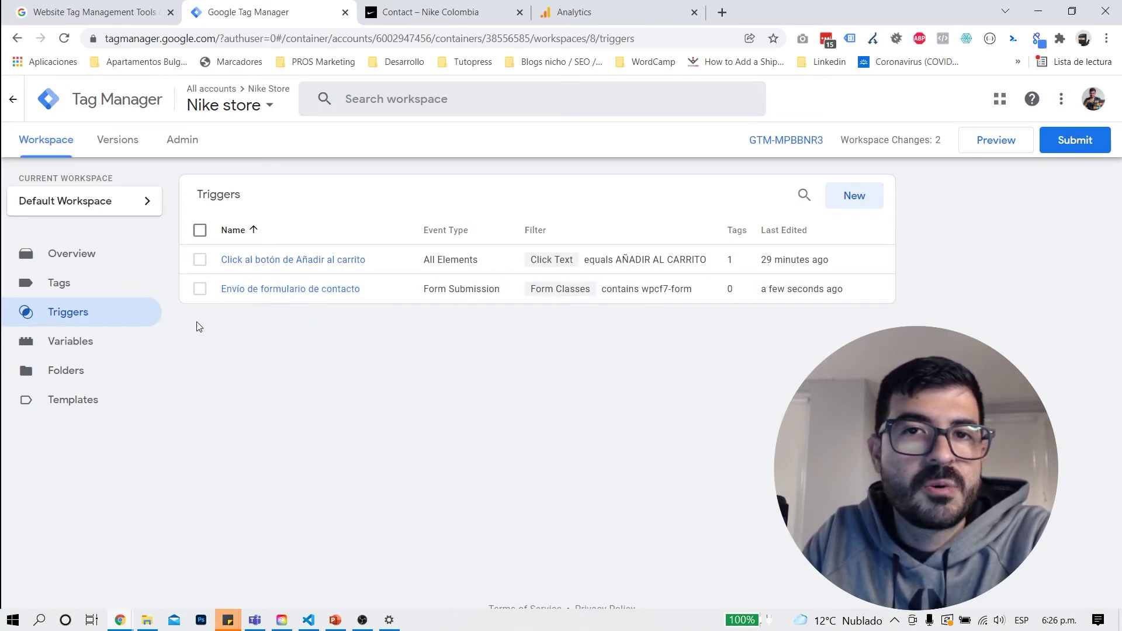
left_click(75, 284)
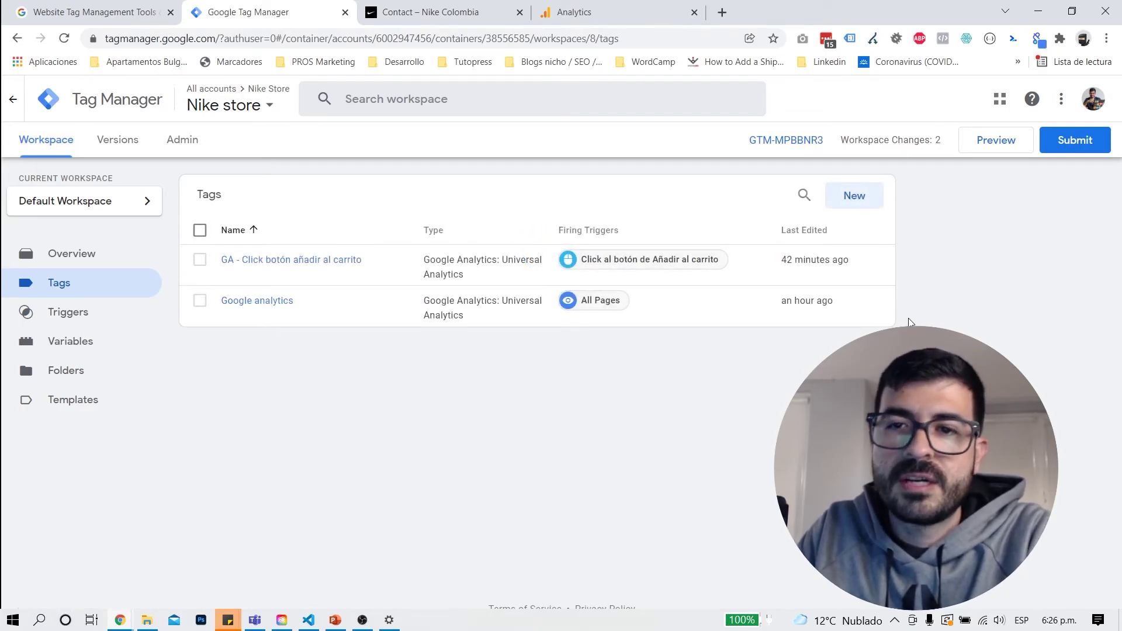
left_click(862, 204)
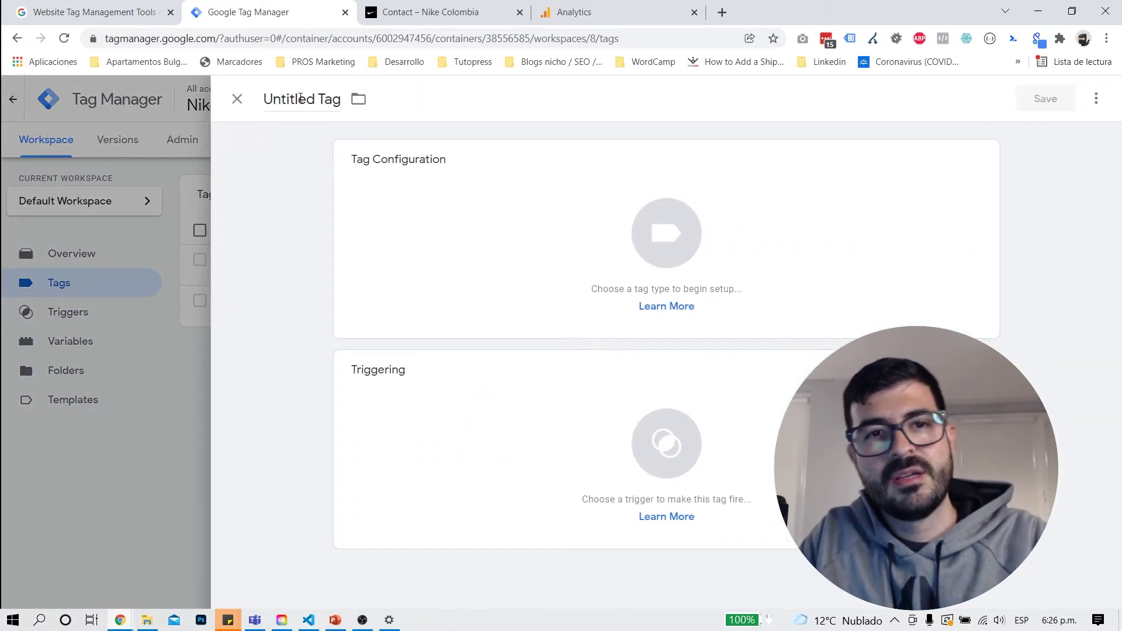
left_click(300, 98)
type("GA")
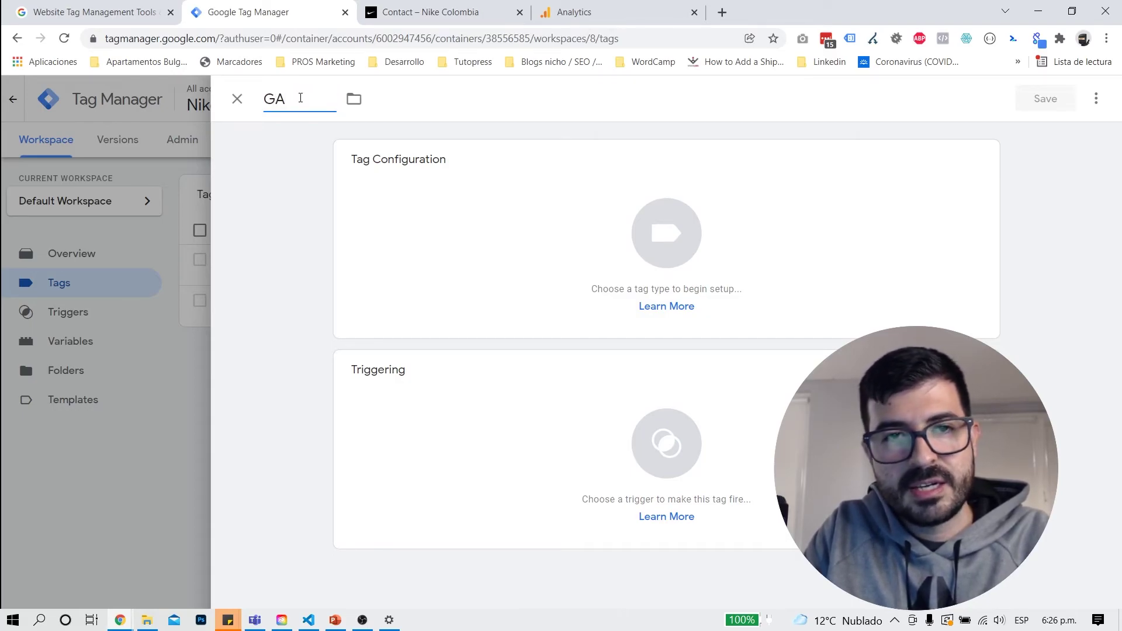
type(" - ")
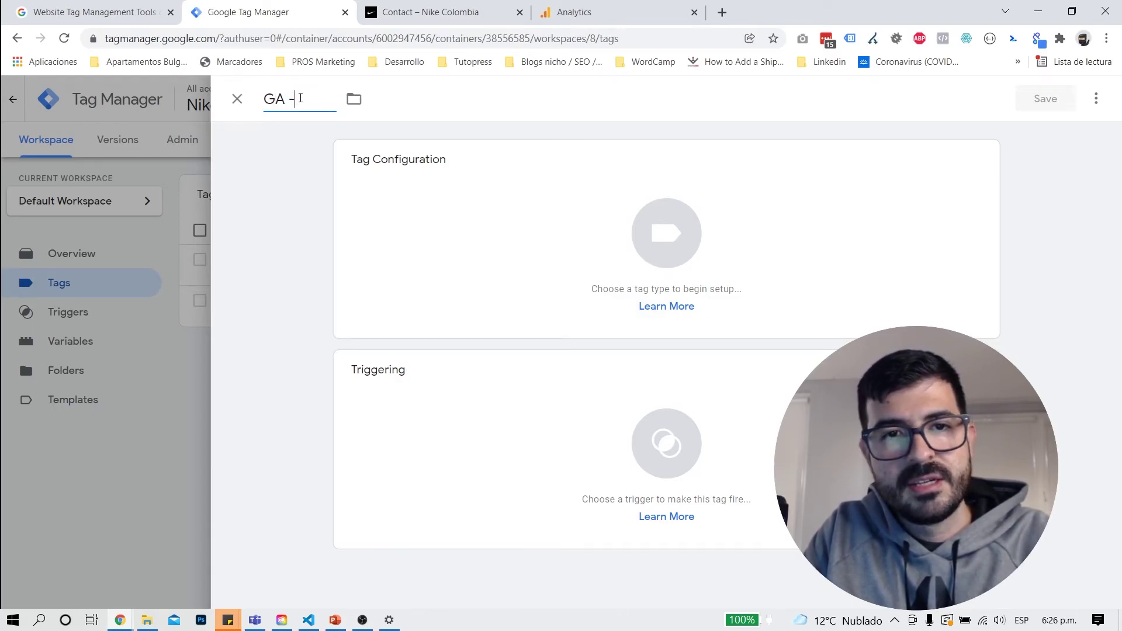
type("Env")
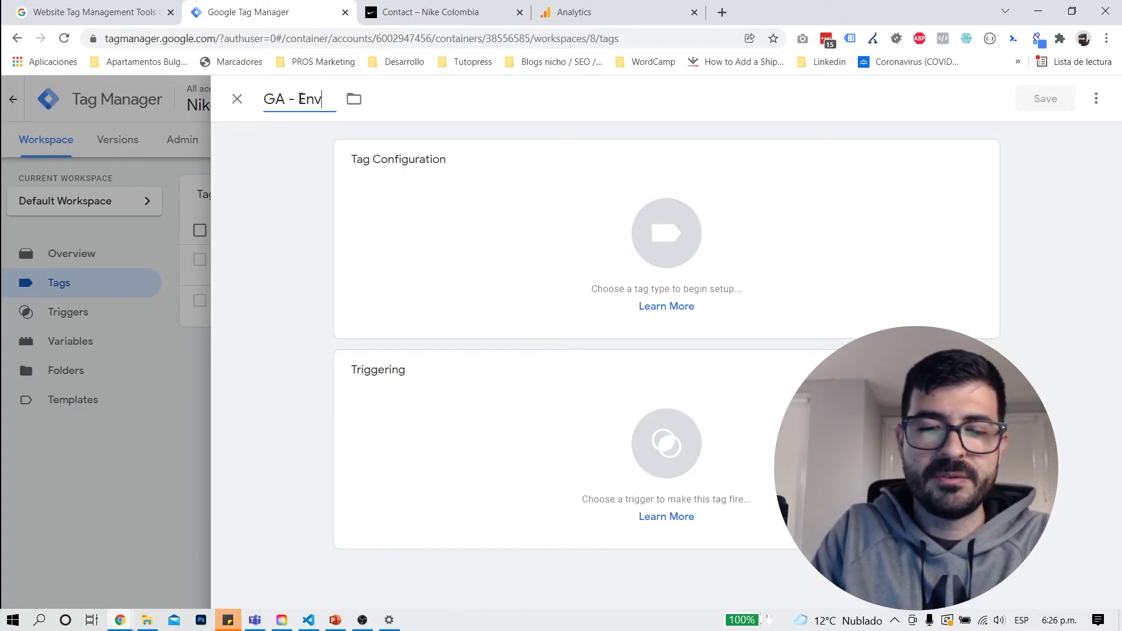
type("ío de form")
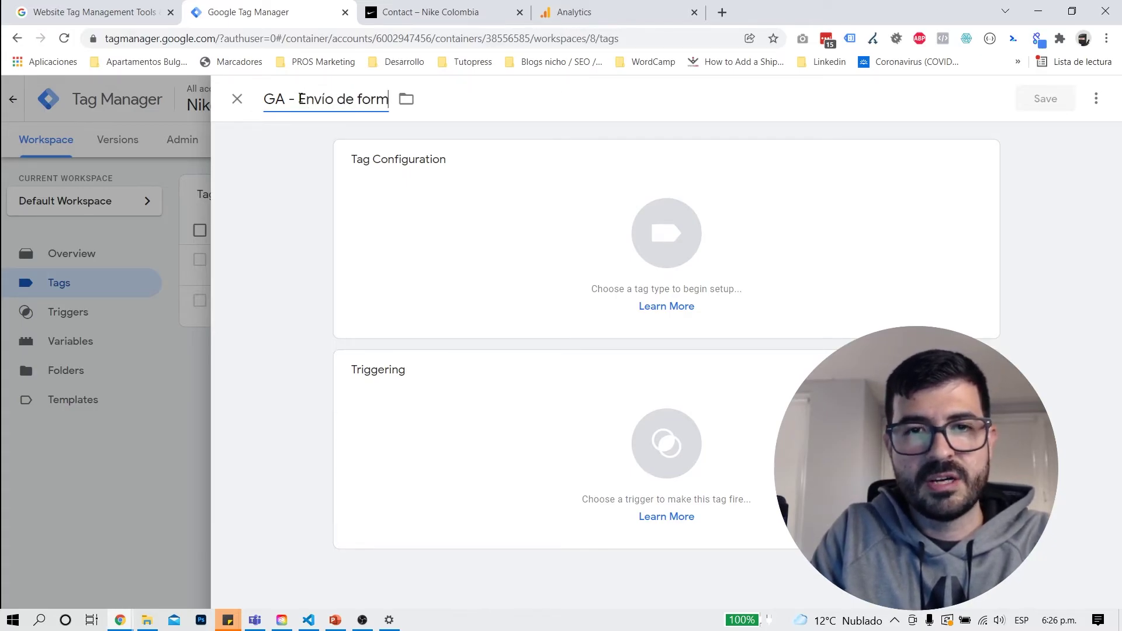
type("ulario")
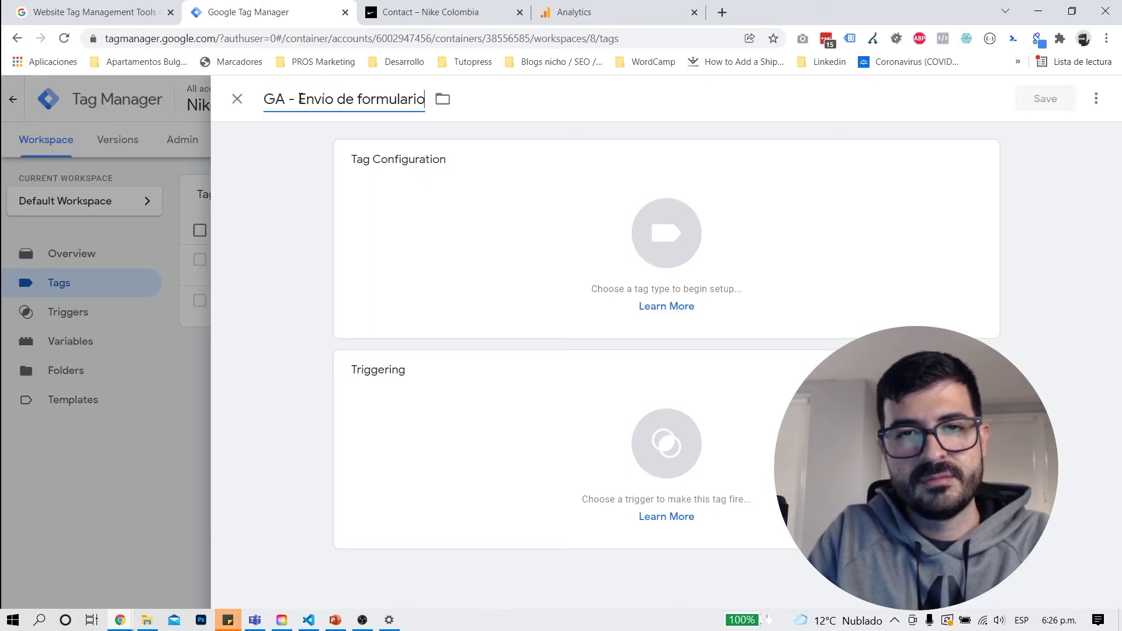
- Configure the tag as Google Analytics: Universal Analytics with the track type Event
left_click(361, 217)
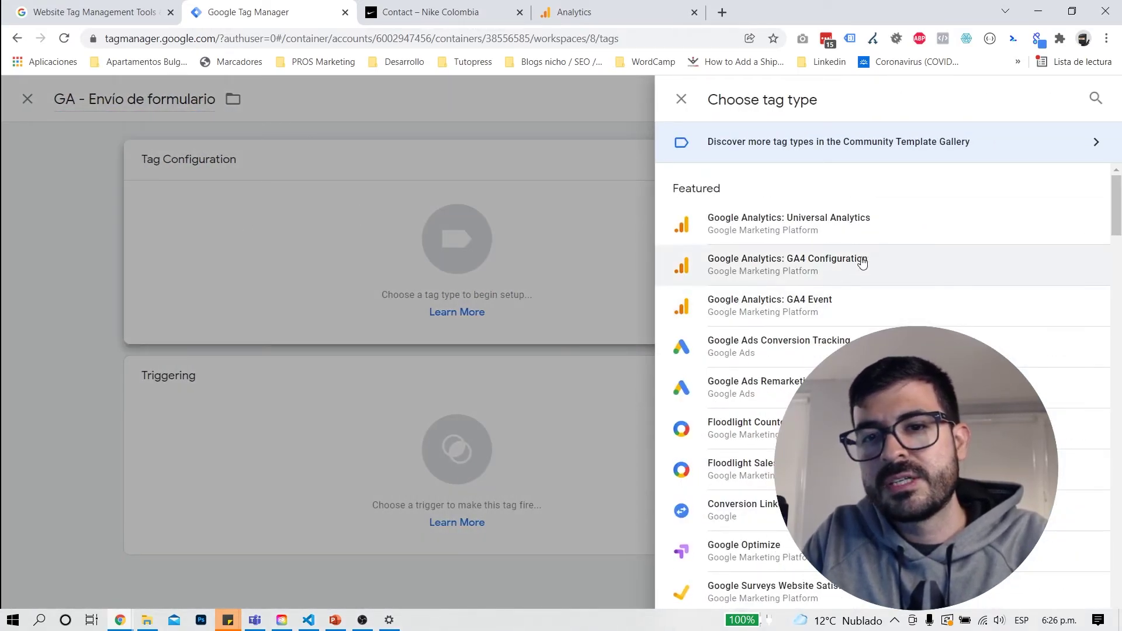
left_click(814, 226)
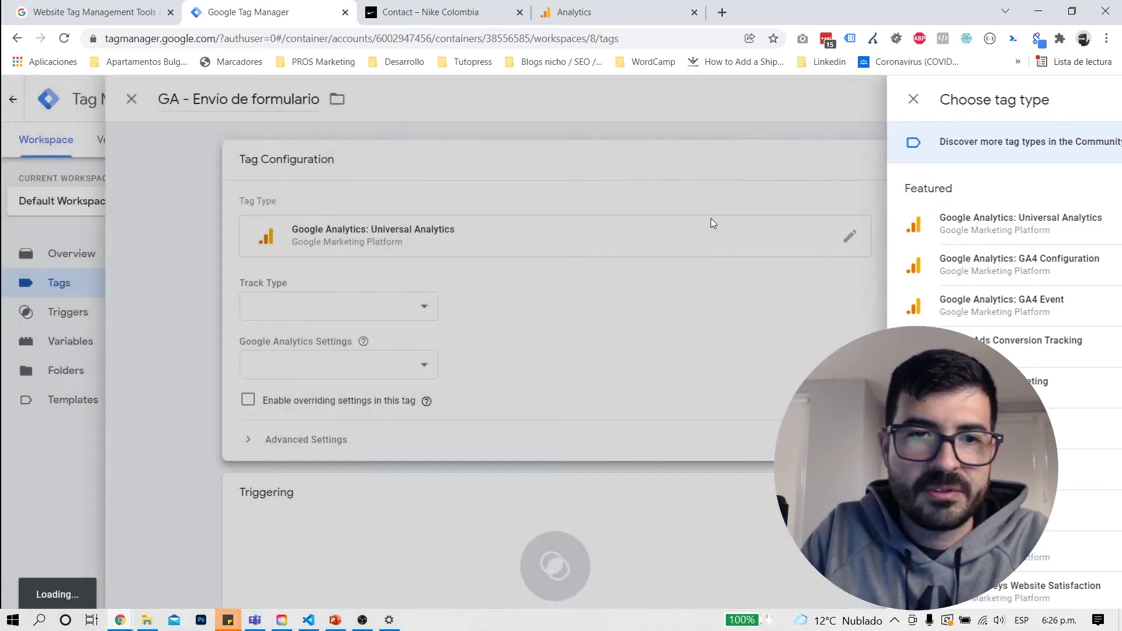
left_click(478, 317)
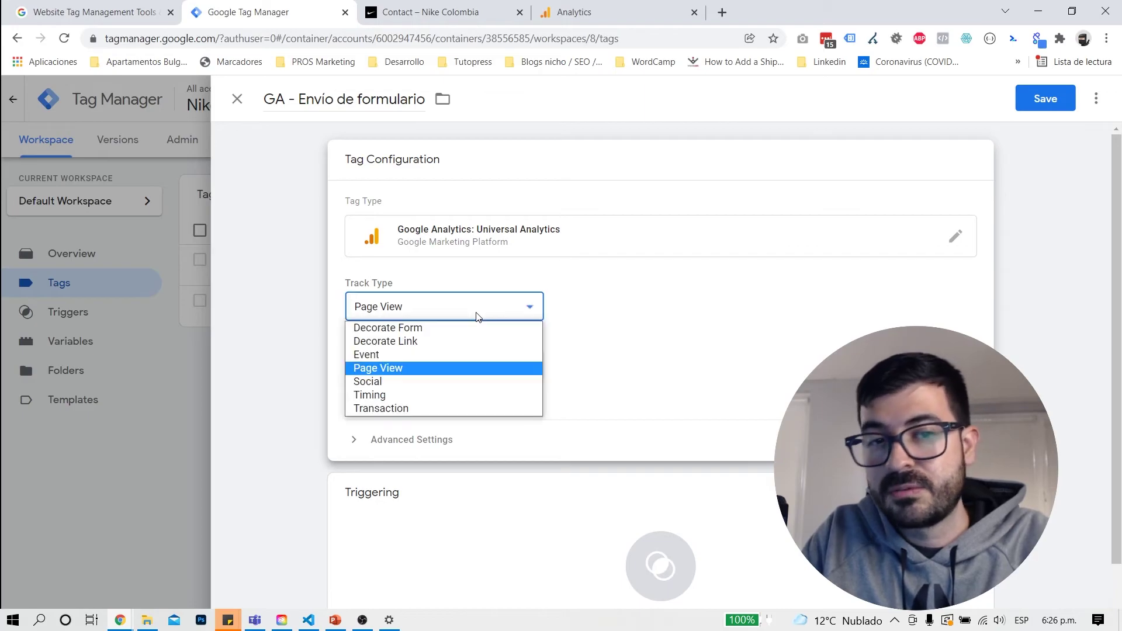
left_click(386, 356)
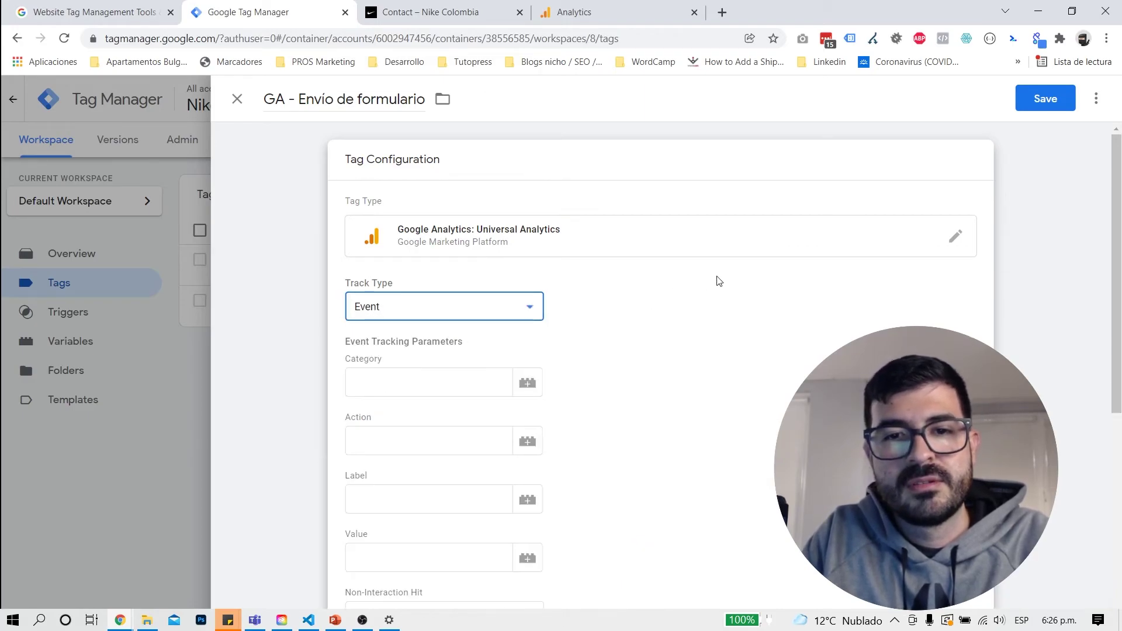
- Set the event's Category parameter to Formulario
scroll(718, 281, "down", 2)
left_click(424, 260)
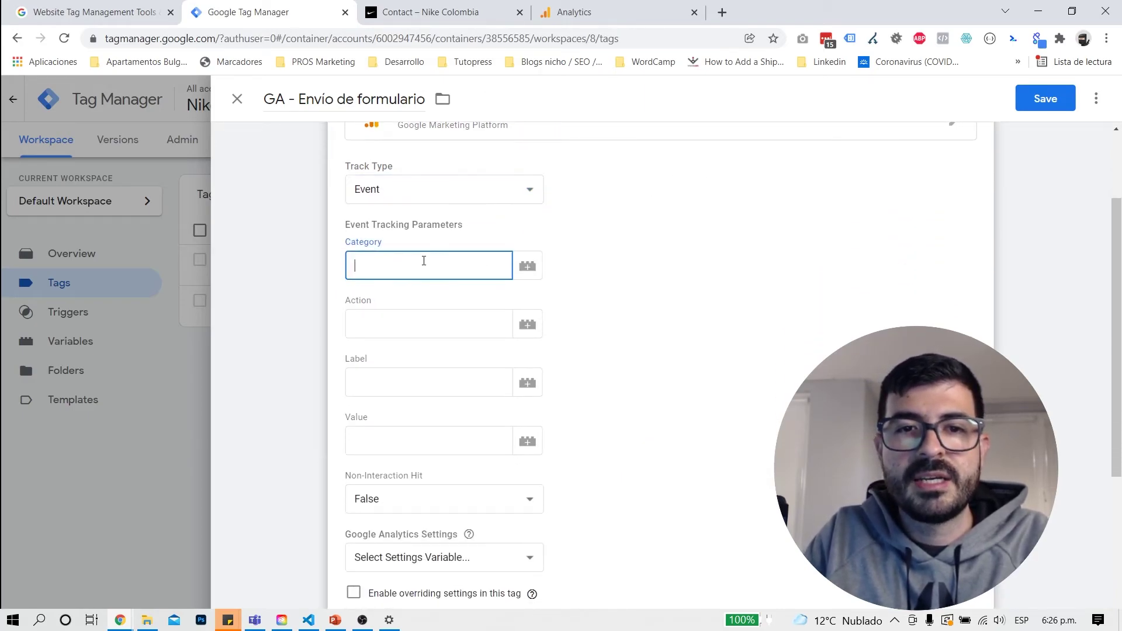
type("Fo")
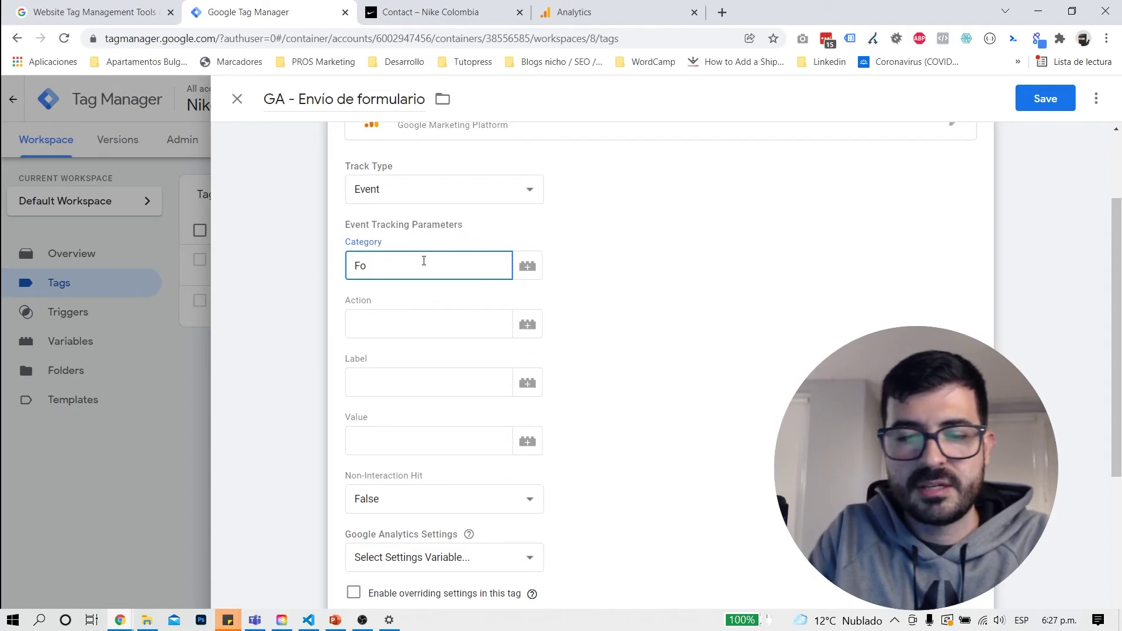
type("rmulario")
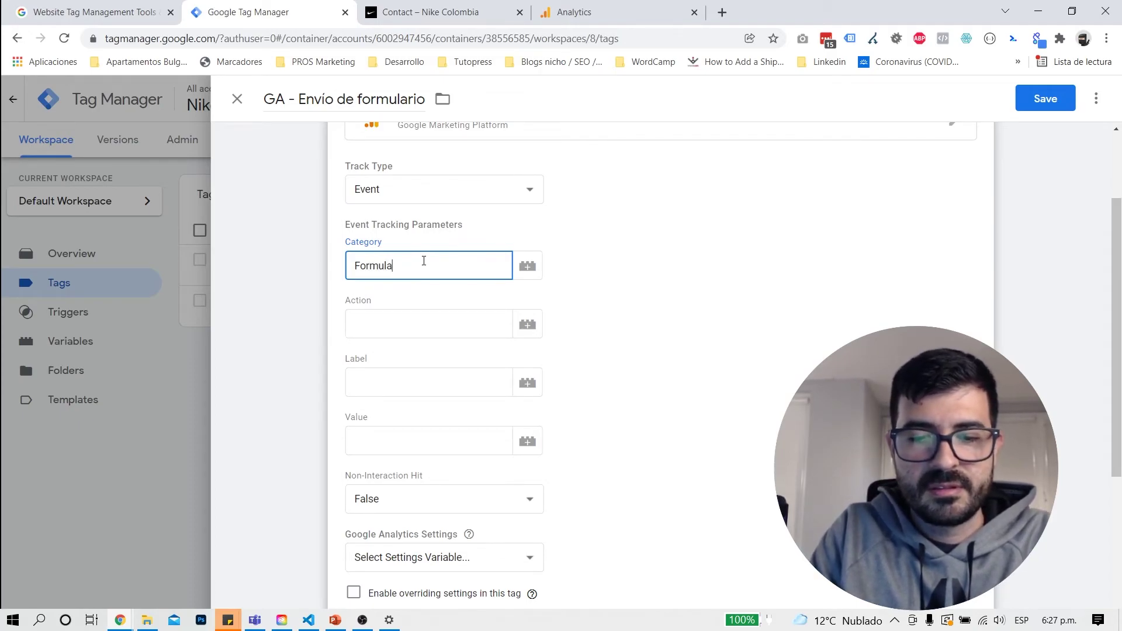
key("Tab")
key("Tab")
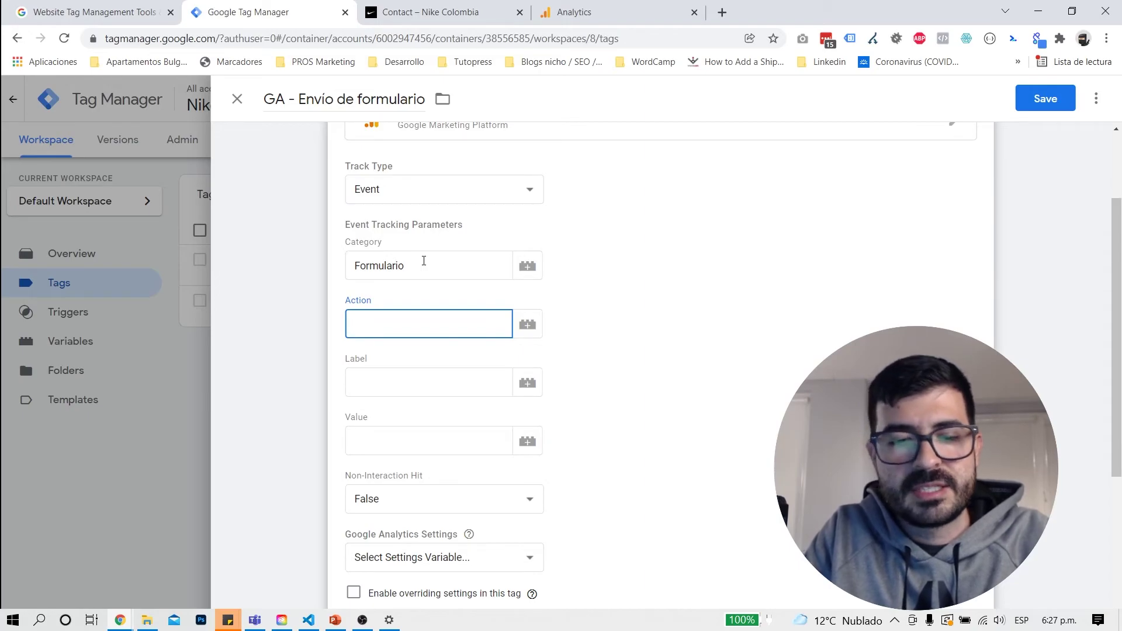
- Set the event's Action parameter to Envio and its Label to FormularioContacto
type("envio")
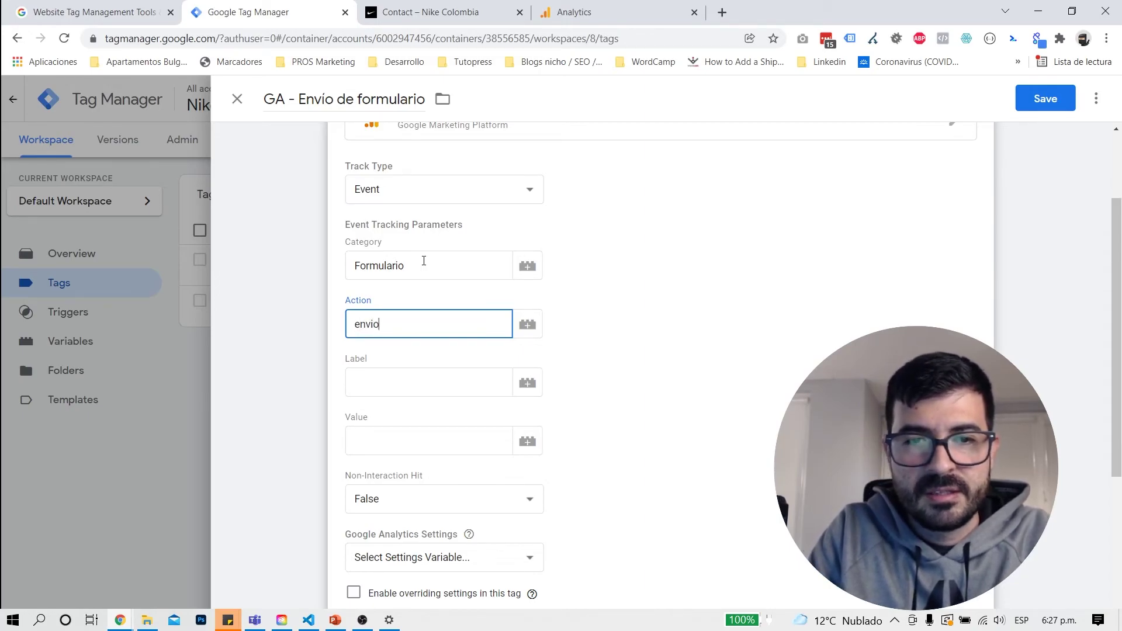
key("Home")
key("Delete")
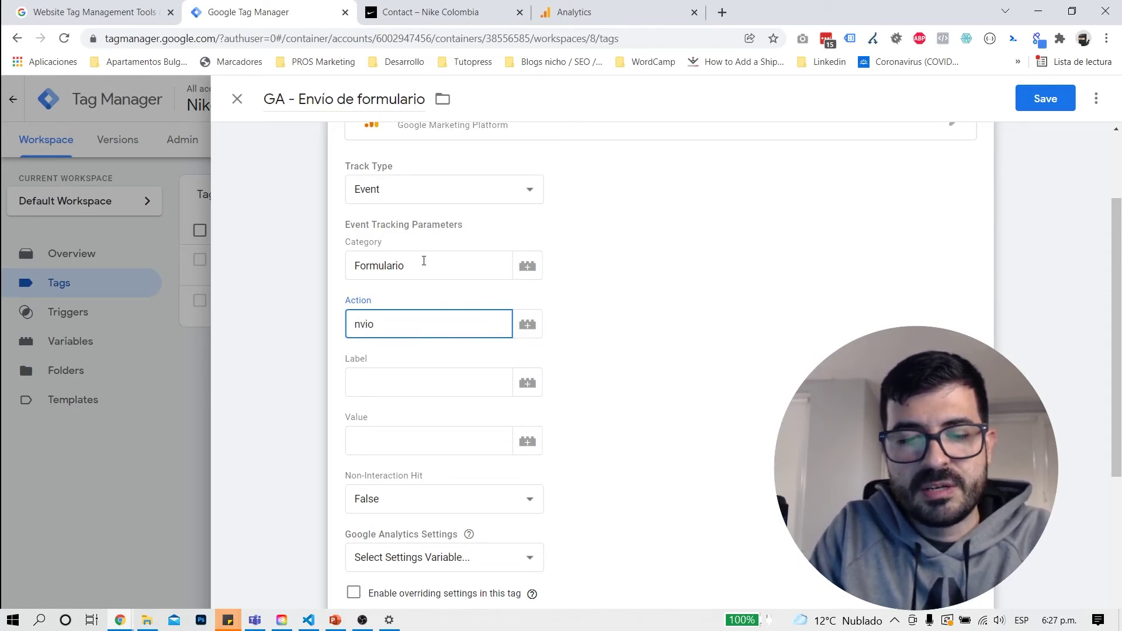
type("E")
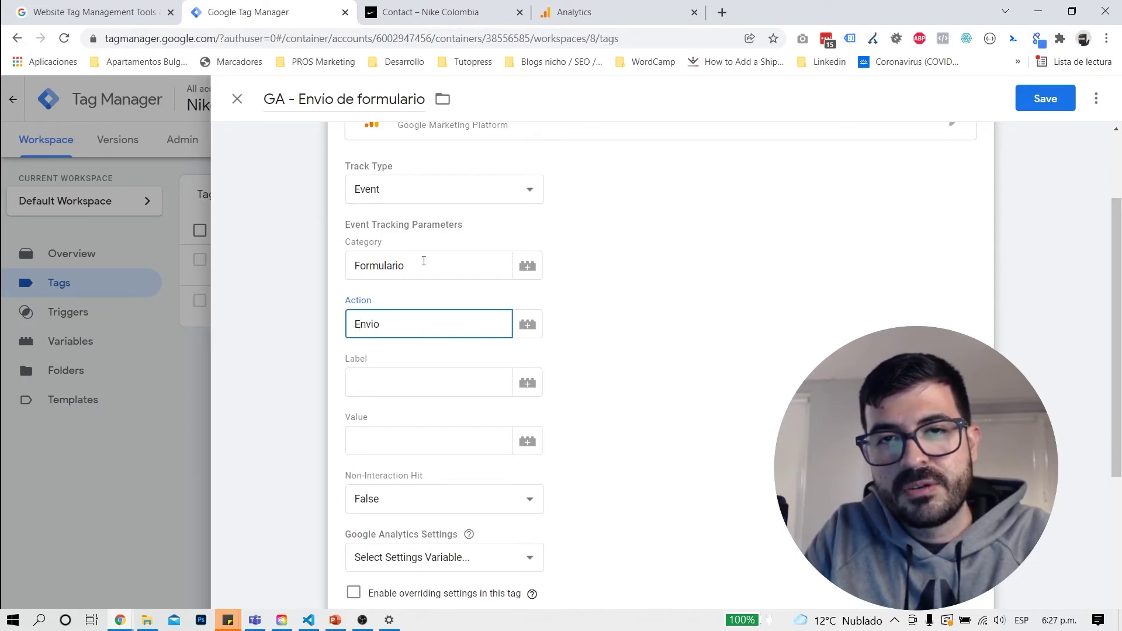
key("Tab")
key("Tab")
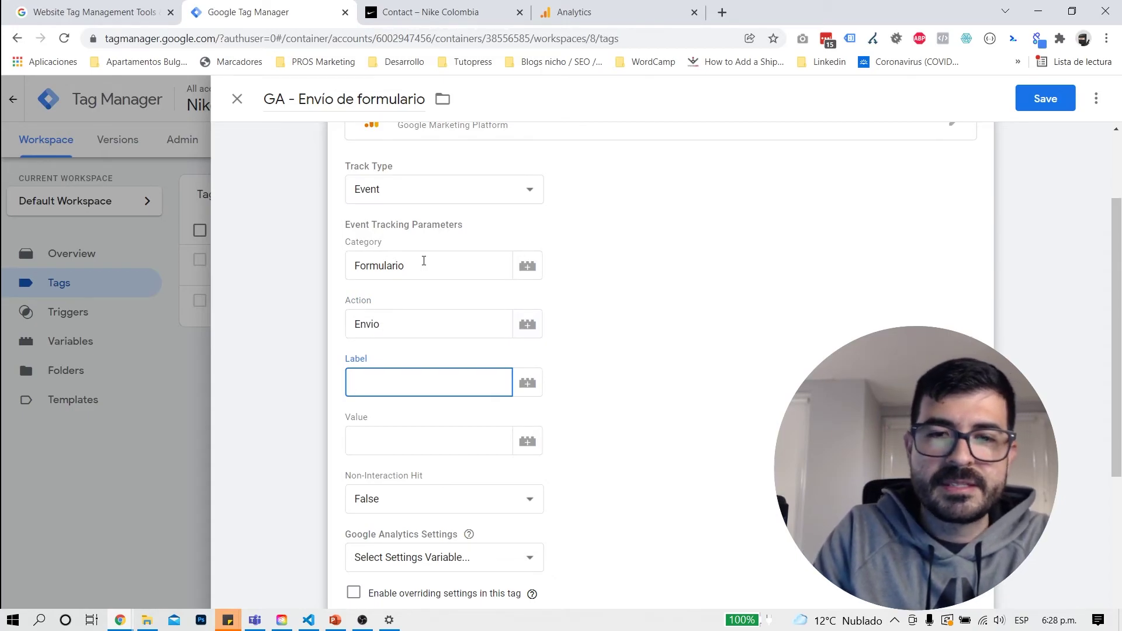
type("FormularioContacto")
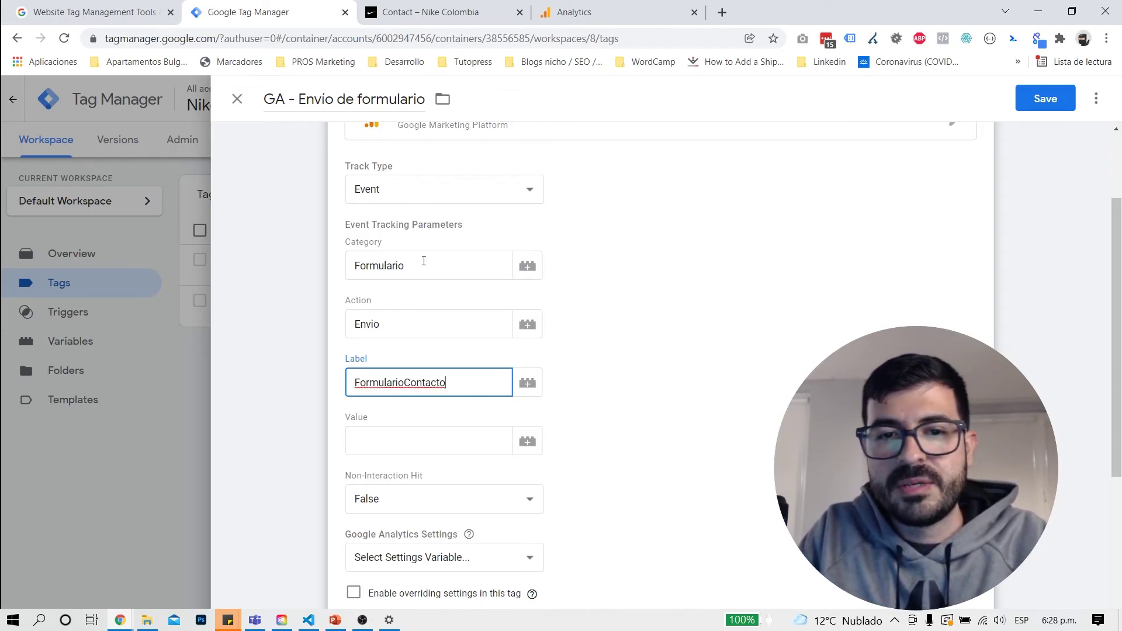
- Choose the {{Código de Google Analytics}} variable as the tag's Google Analytics Settings
scroll(423, 261, "down", 1)
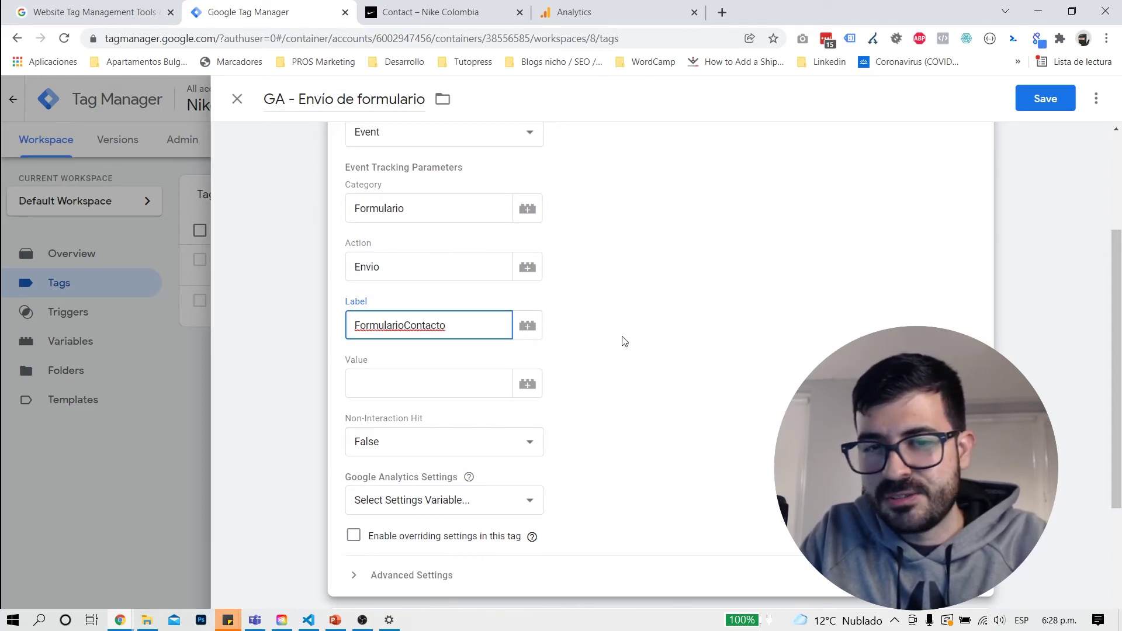
scroll(624, 341, "up", 1)
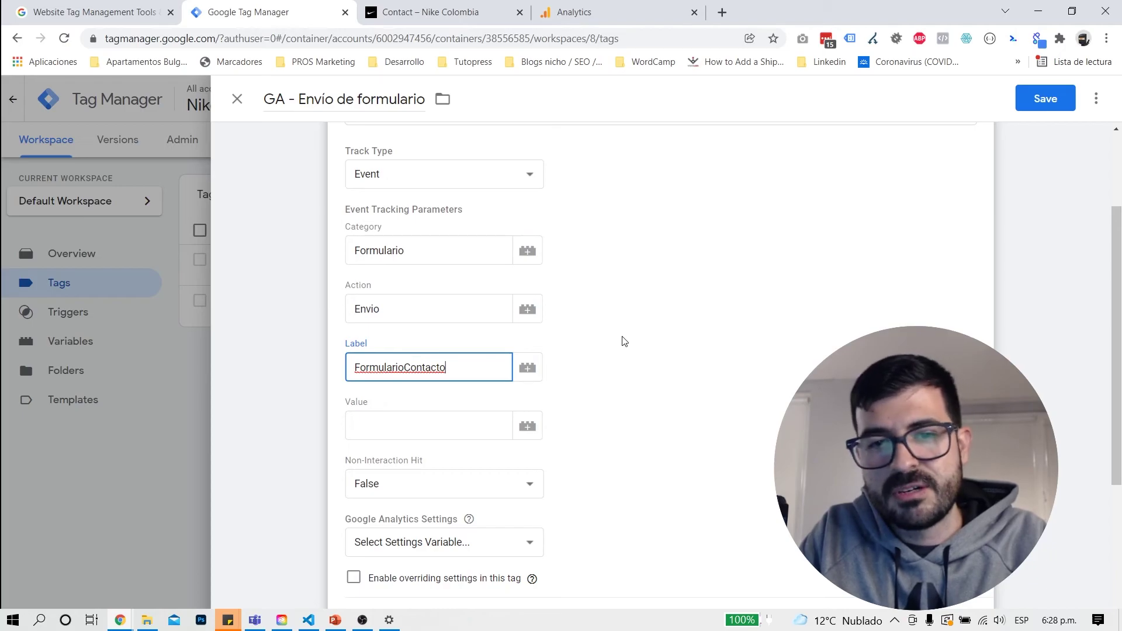
scroll(625, 342, "up", 1)
scroll(624, 342, "down", 4)
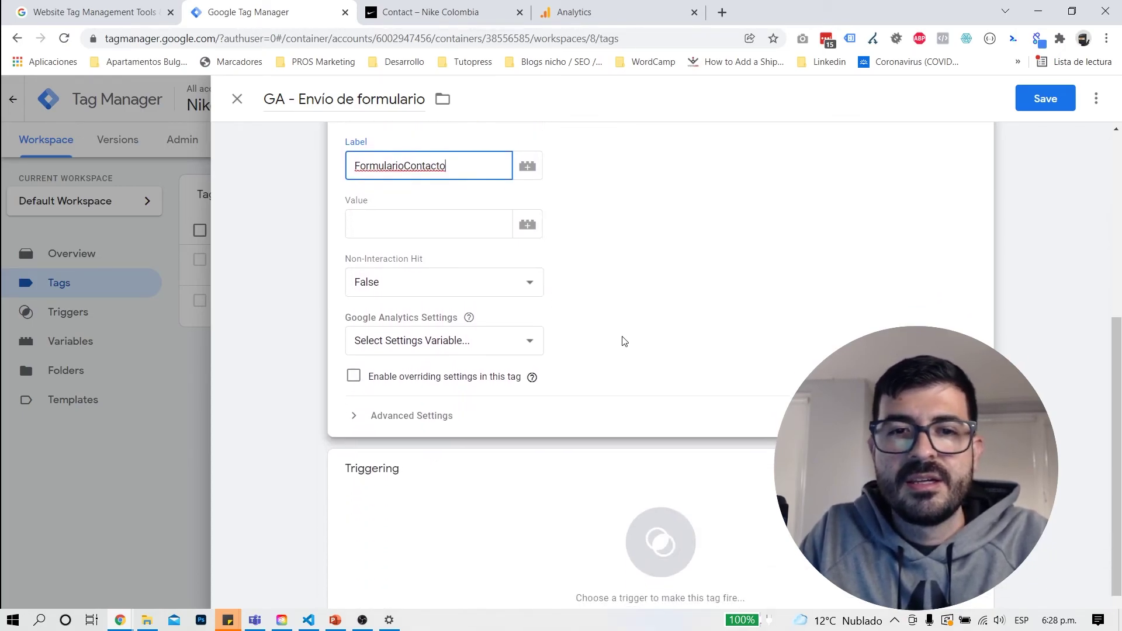
left_click(377, 344)
triple_click(377, 344)
left_click(406, 362)
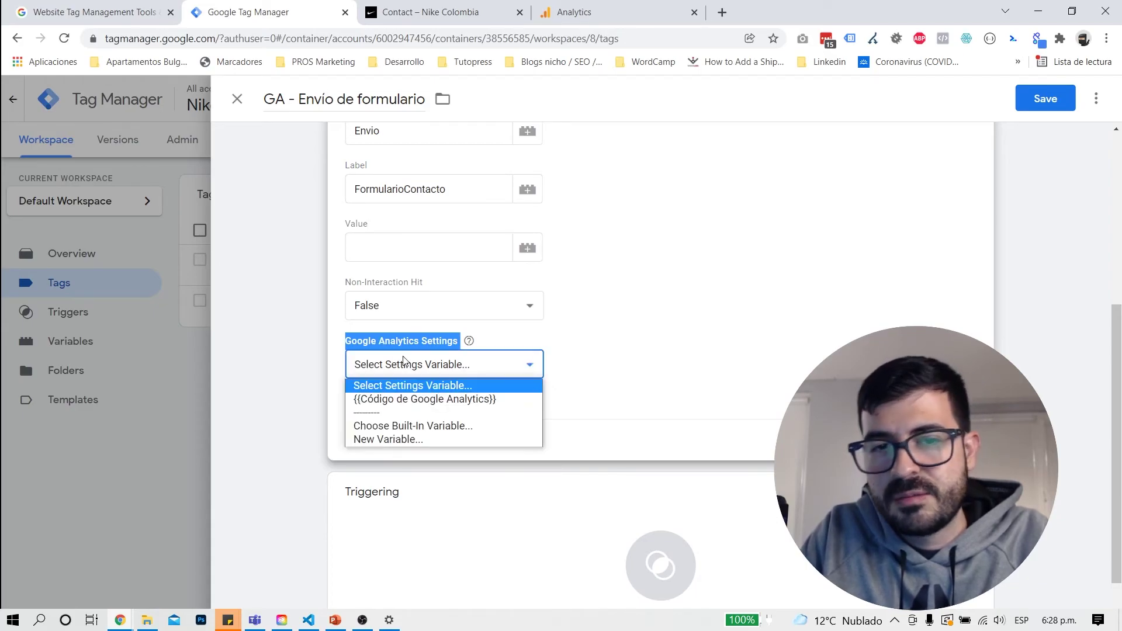
left_click(424, 398)
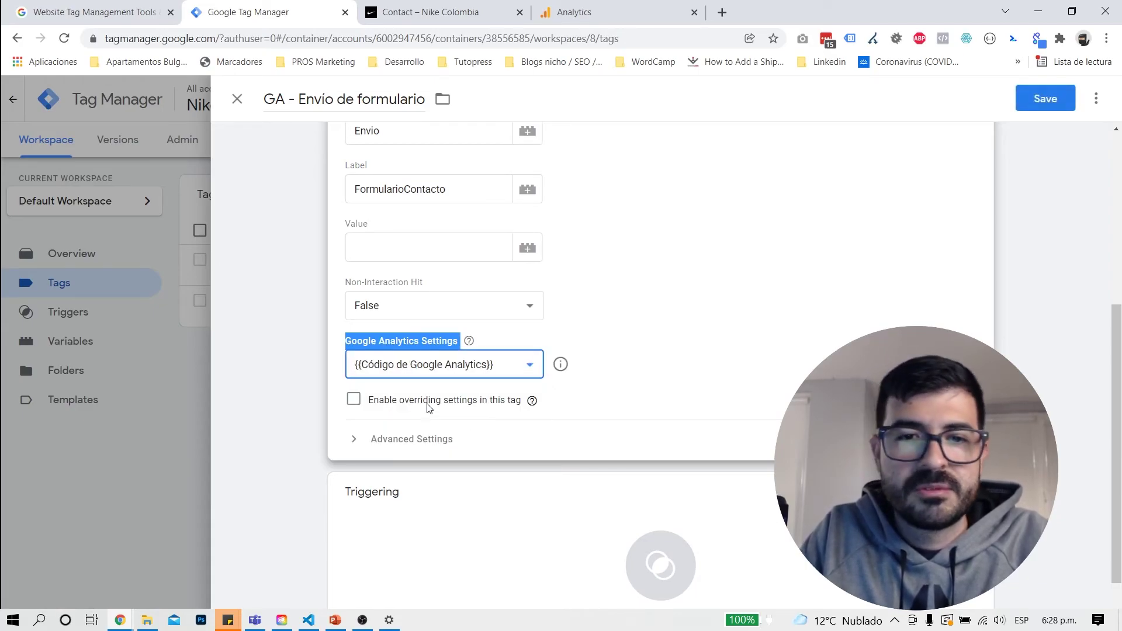
- Assign the "Envío de formulario de contacto" trigger to the tag and save the tag
scroll(429, 403, "down", 1)
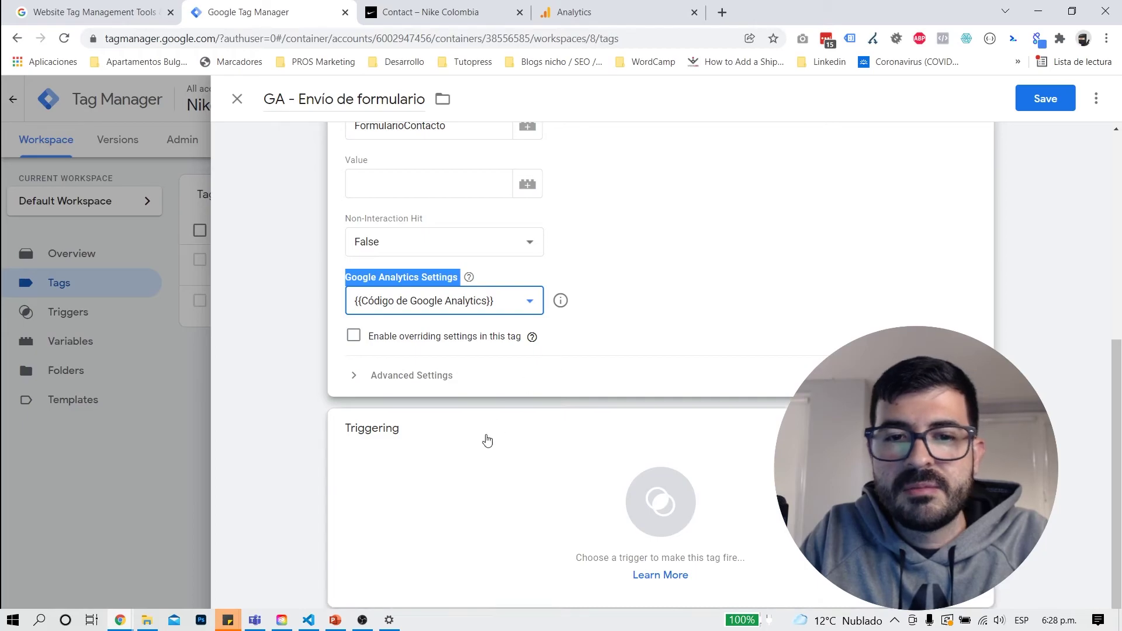
left_click(431, 514)
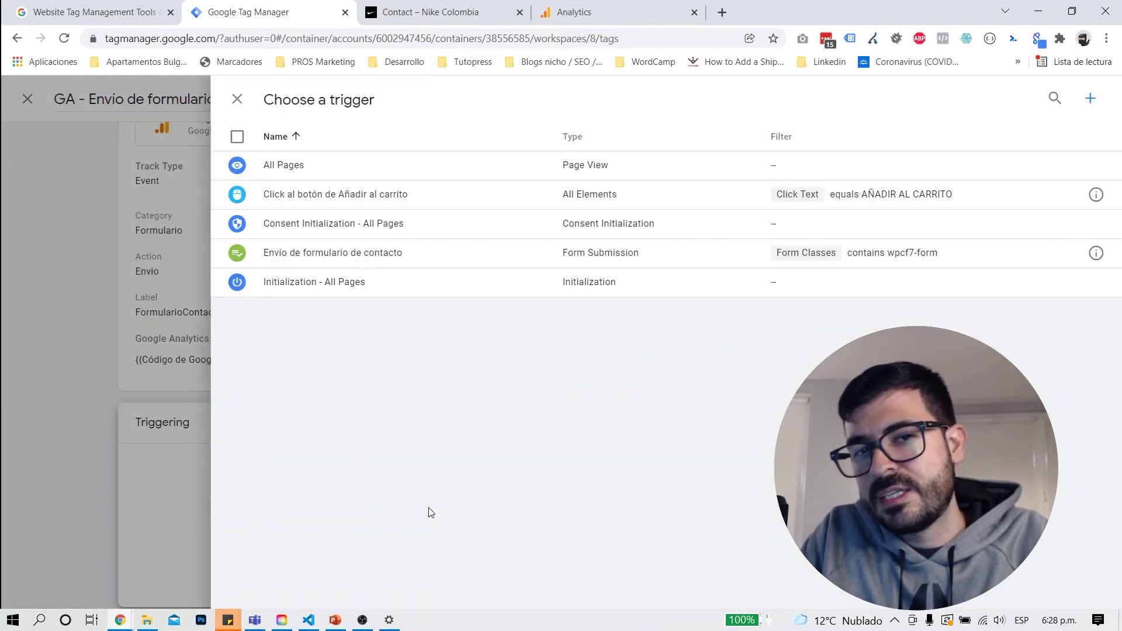
left_click(397, 257)
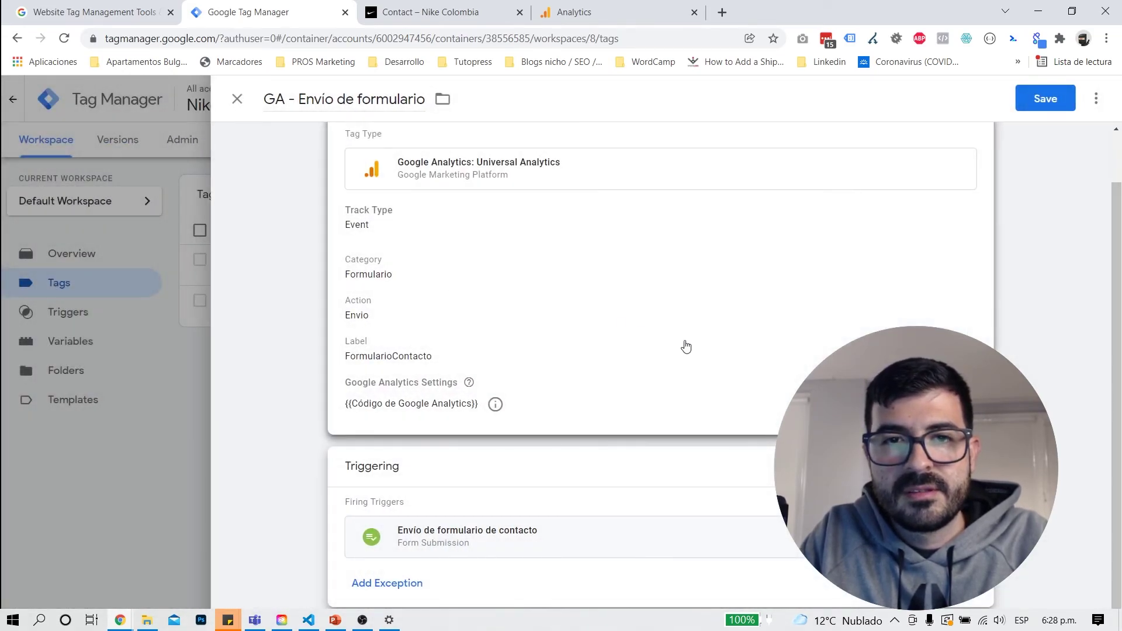
left_click(1045, 99)
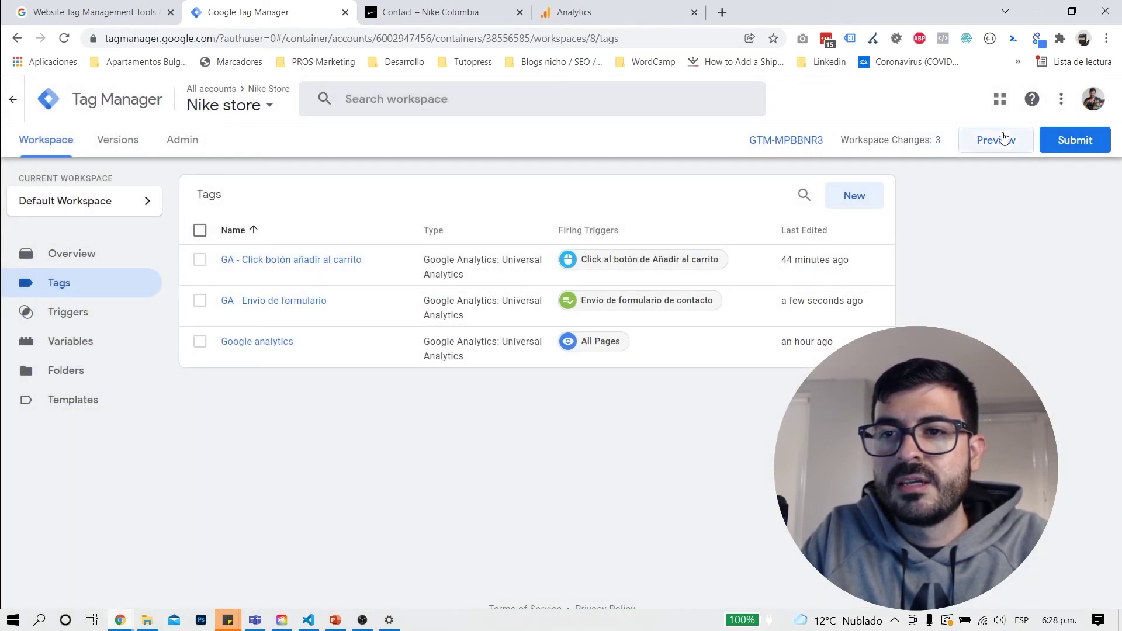
- Start previewing the container and copy the URL of the store's Contact page
left_click(1013, 152)
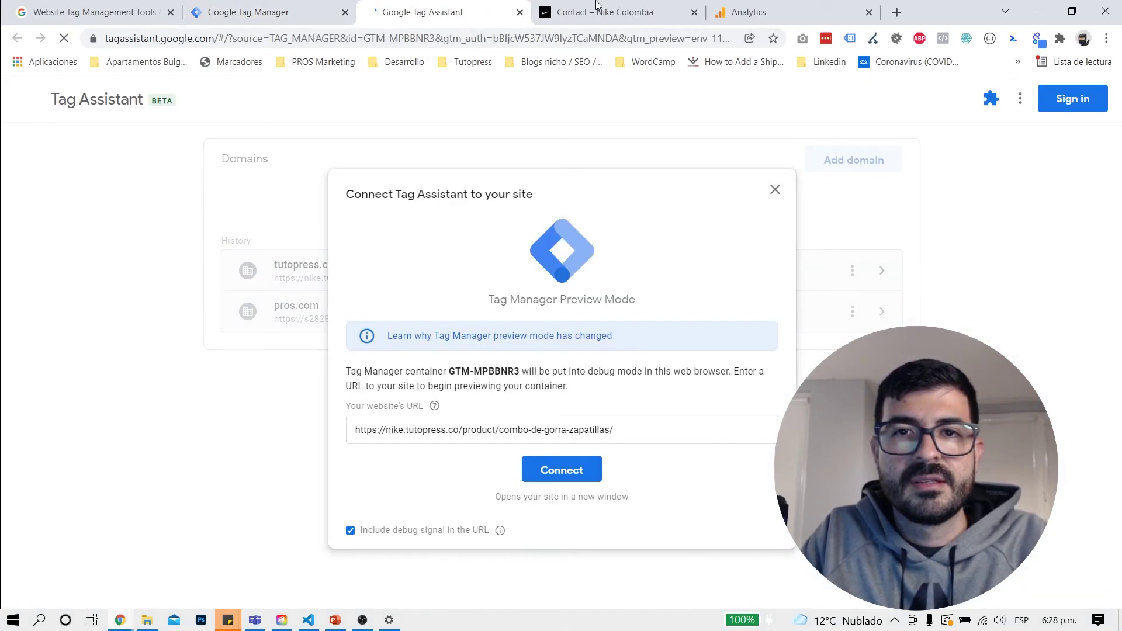
left_click(598, 4)
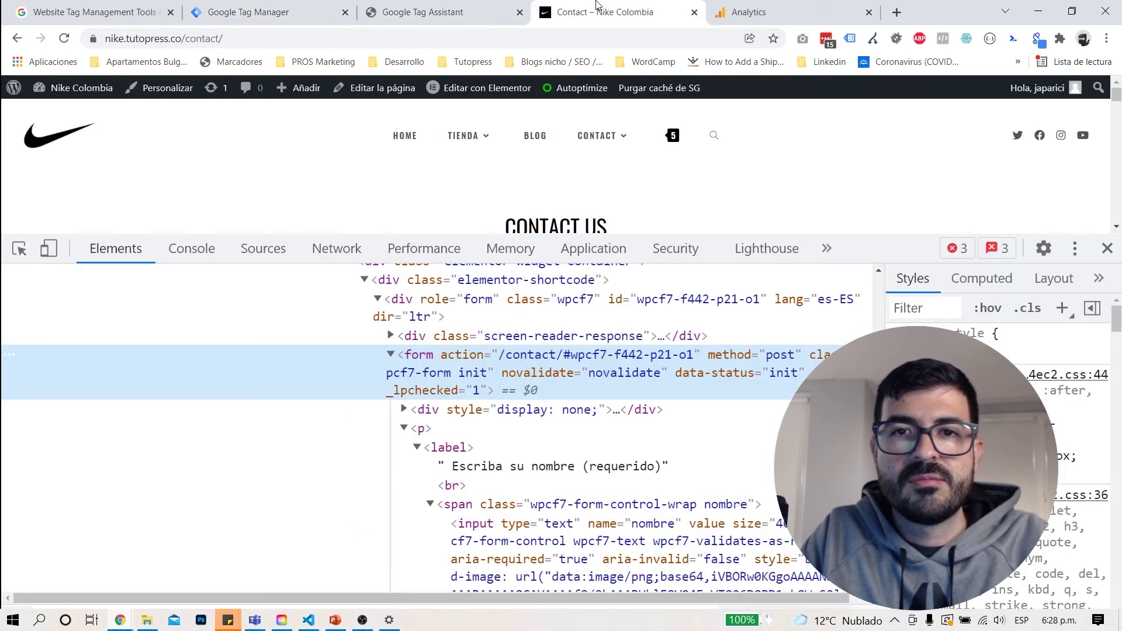
left_click(593, 38)
key("ctrl+c")
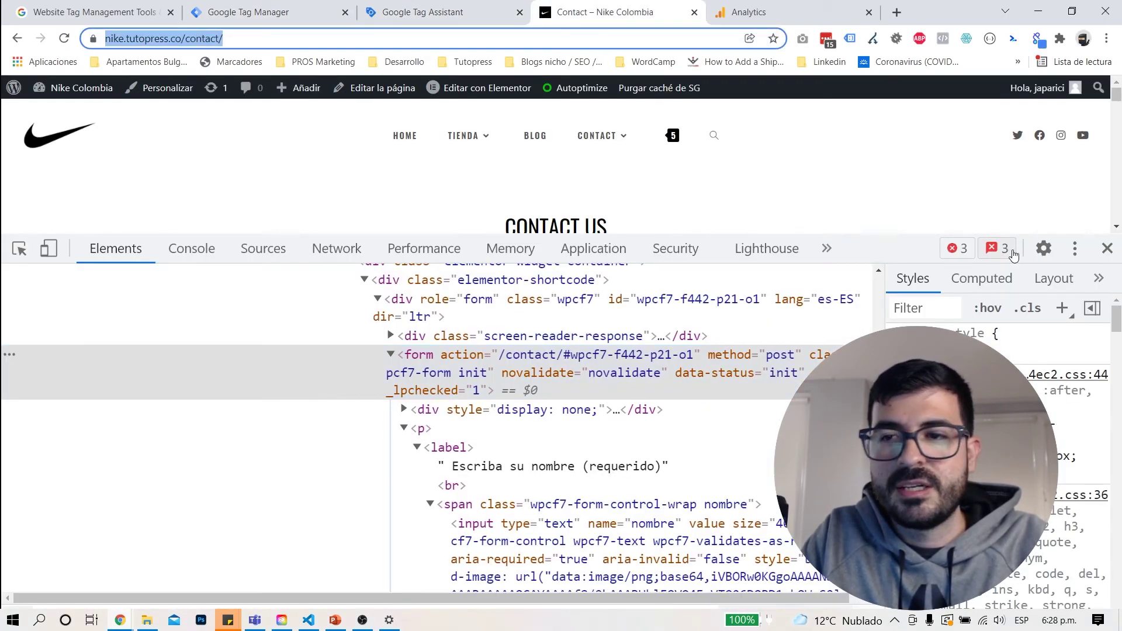
left_click(1108, 248)
left_click(454, 4)
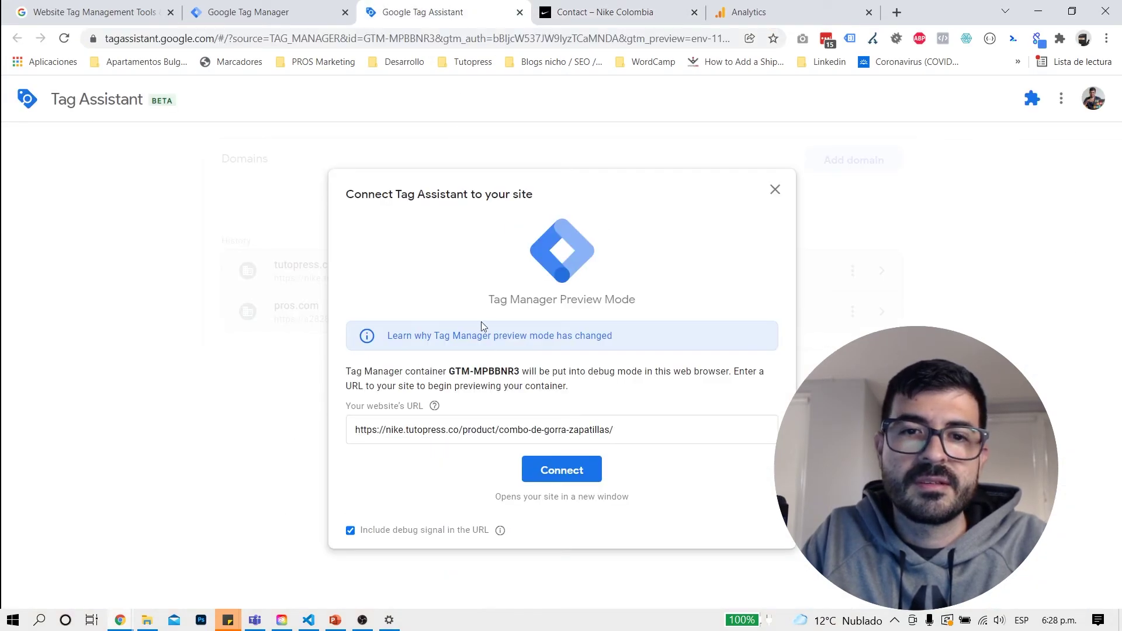
left_click(607, 431)
key("ctrl+a")
key("ctrl+v")
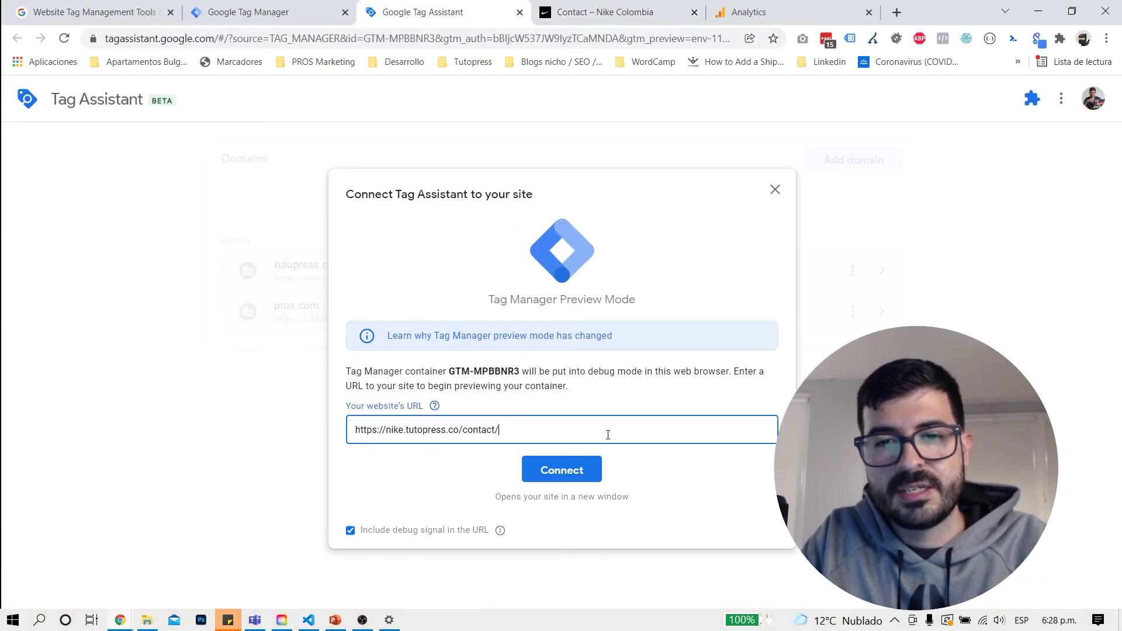
- Connect the preview to the Contact page and fill in the contact form's name and e-mail
left_click(597, 467)
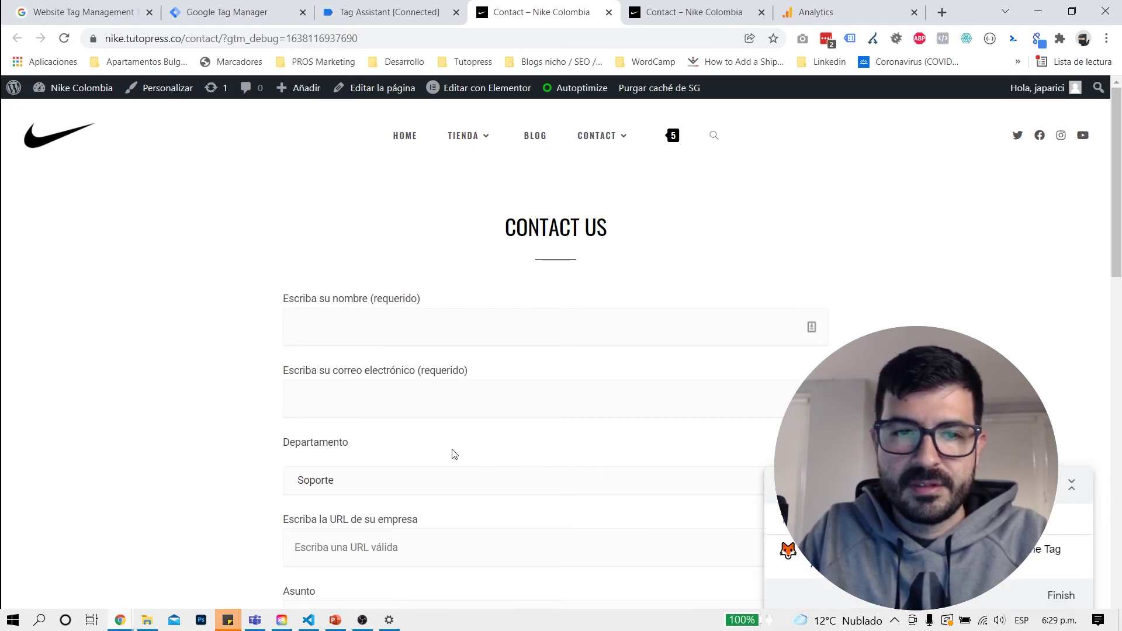
left_click(335, 330)
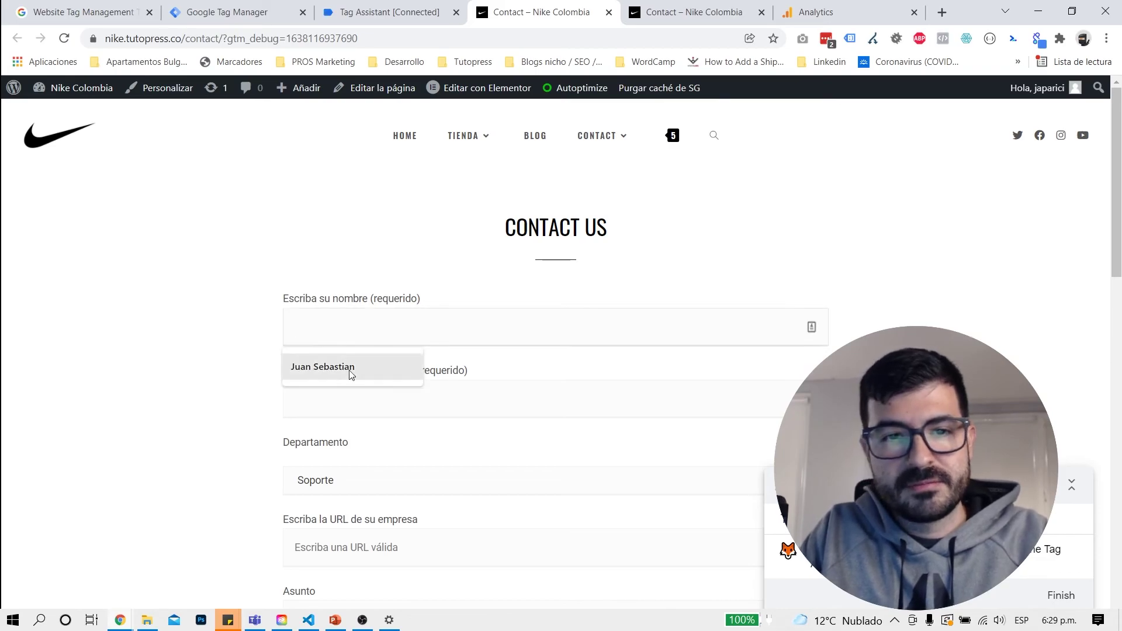
left_click(373, 380)
left_click(384, 388)
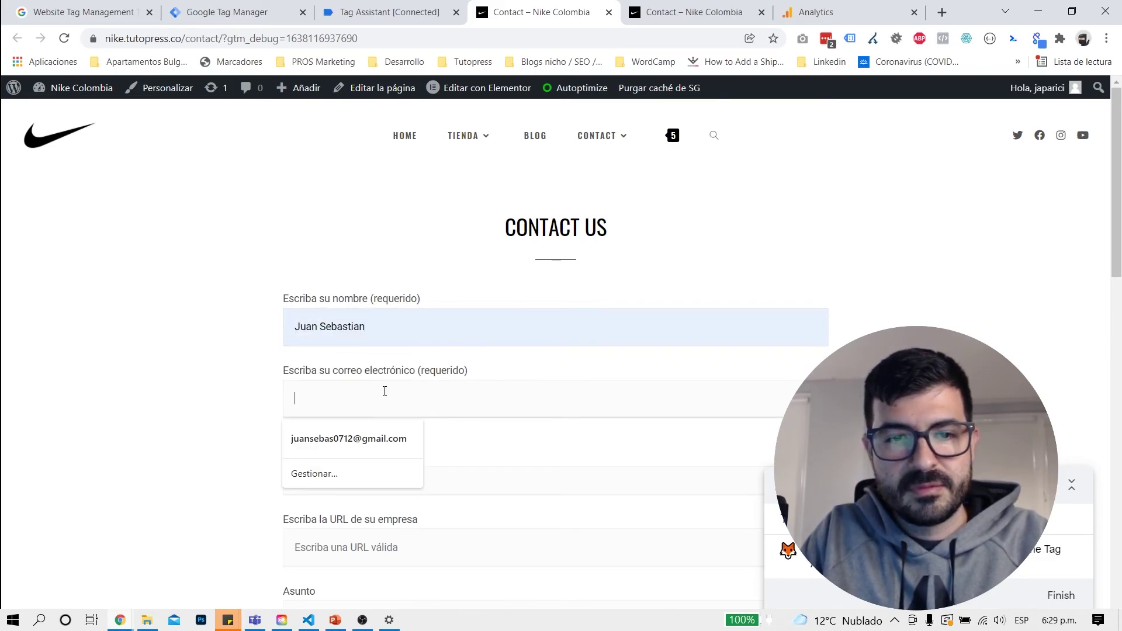
left_click(370, 446)
scroll(369, 448, "down", 3)
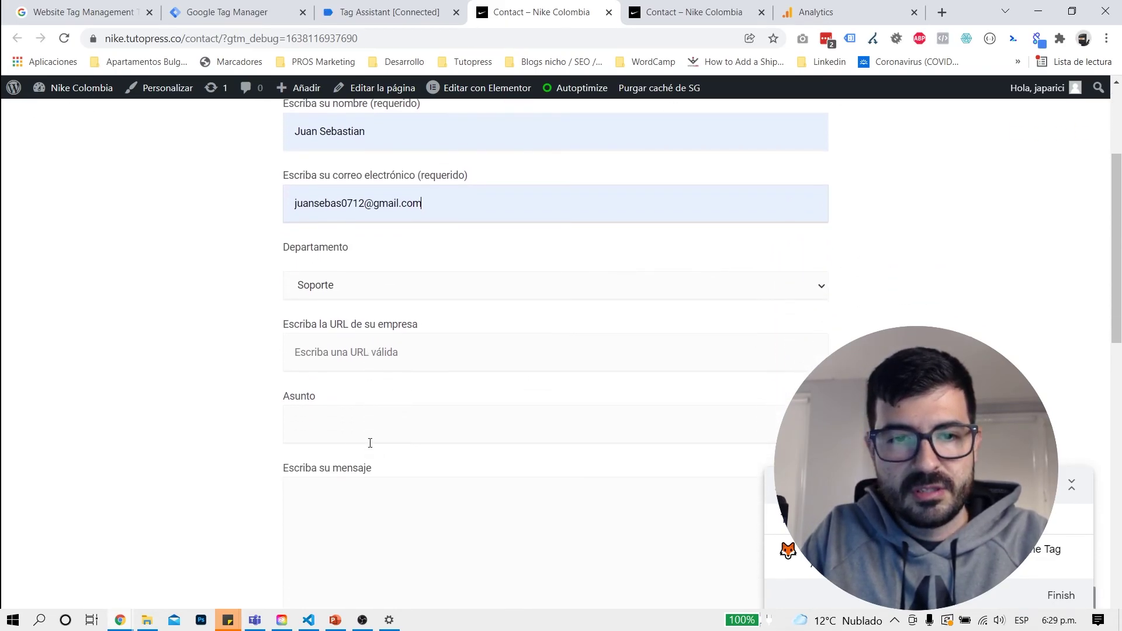
left_click(413, 349)
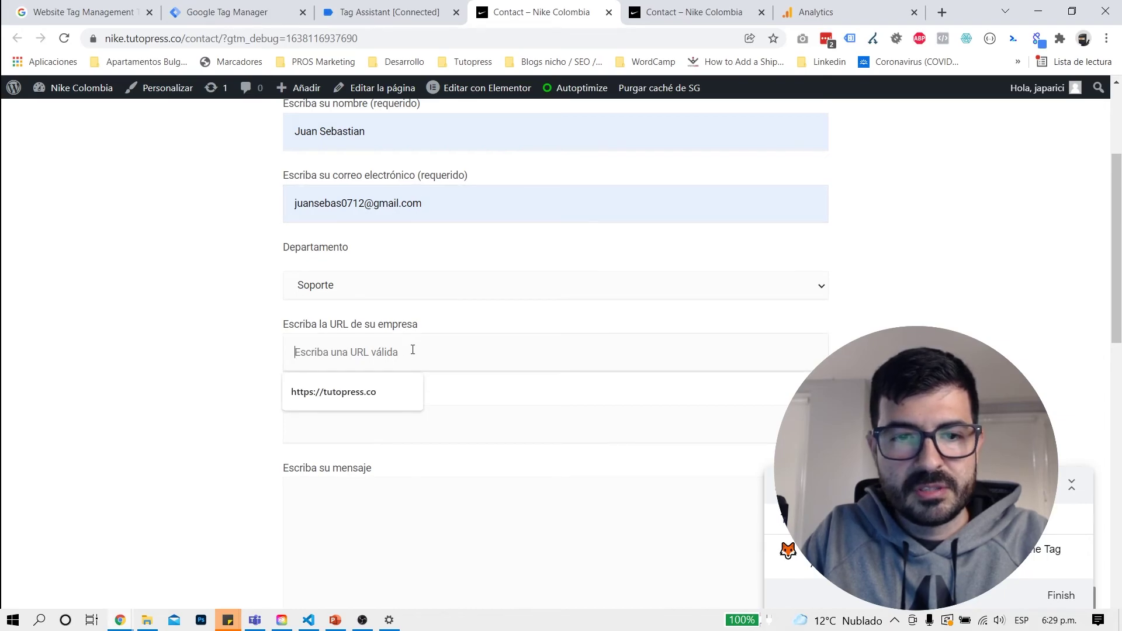
left_click(365, 395)
scroll(366, 399, "down", 1)
left_click(368, 386)
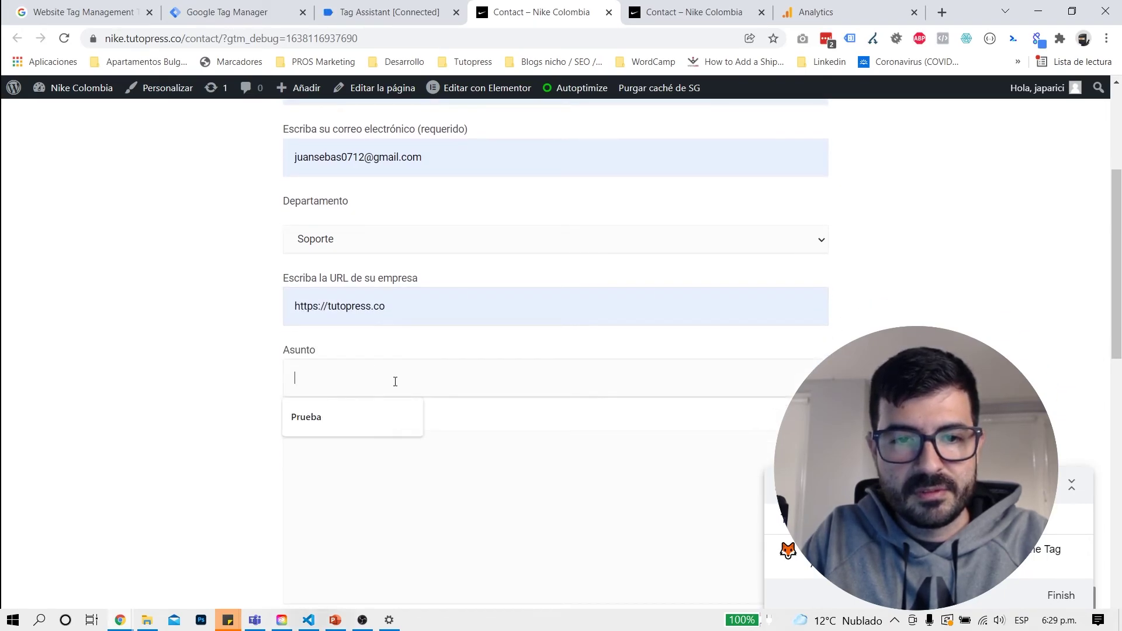
left_click(364, 415)
- Enter "Texto de prueba" as the contact form's message and submit the form
left_click(363, 477)
type("Tes")
key("BackSpace")
type("x")
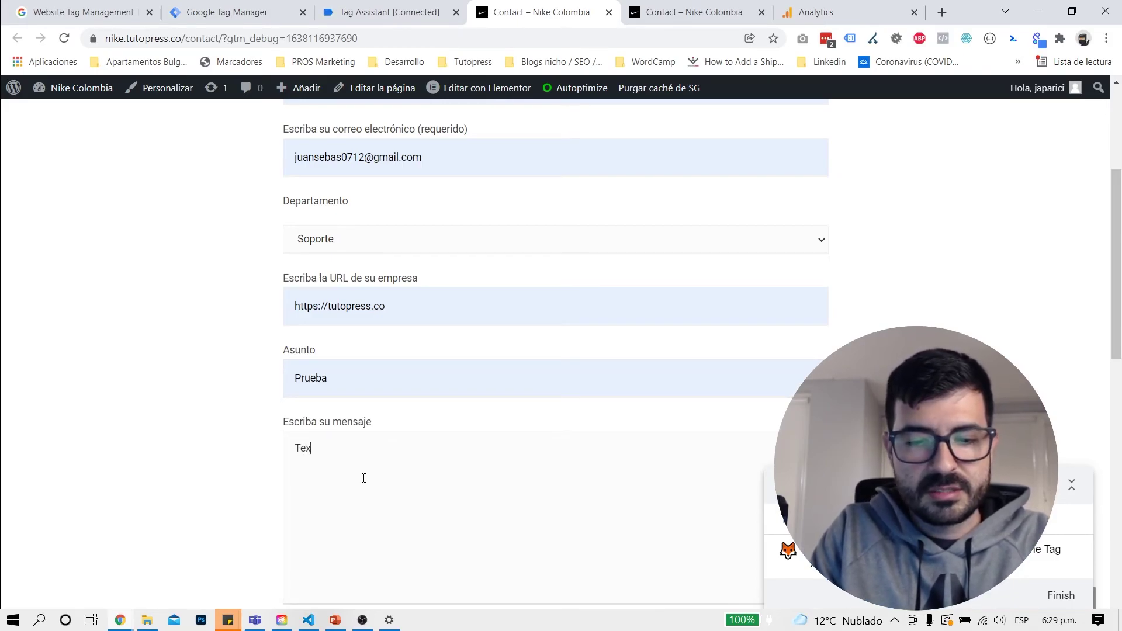
type("to de prueba")
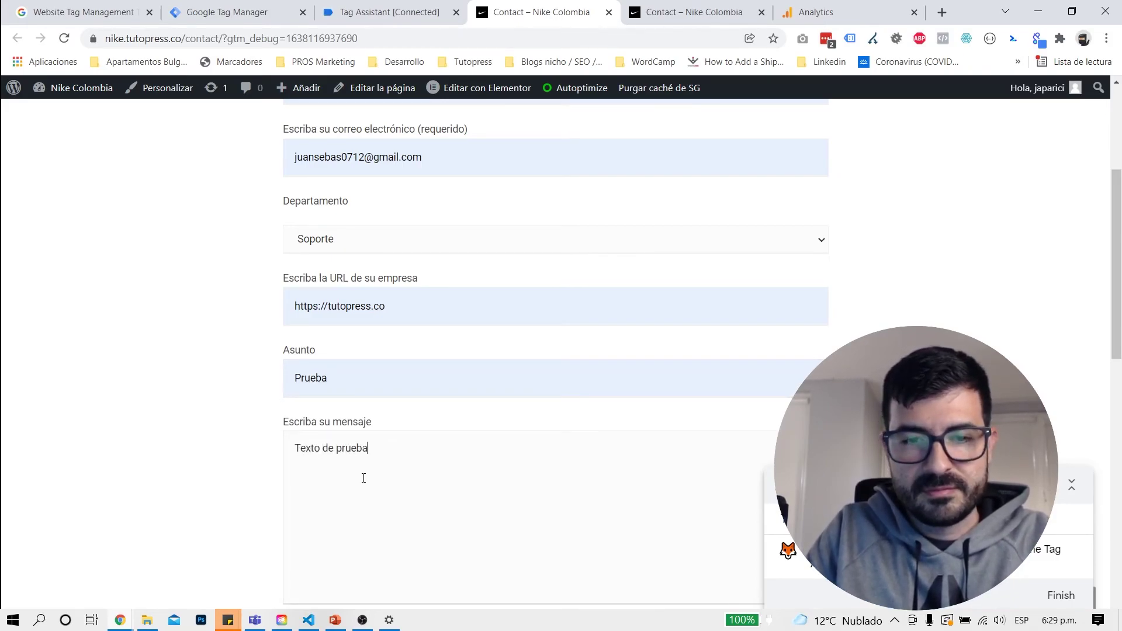
scroll(363, 479, "down", 2)
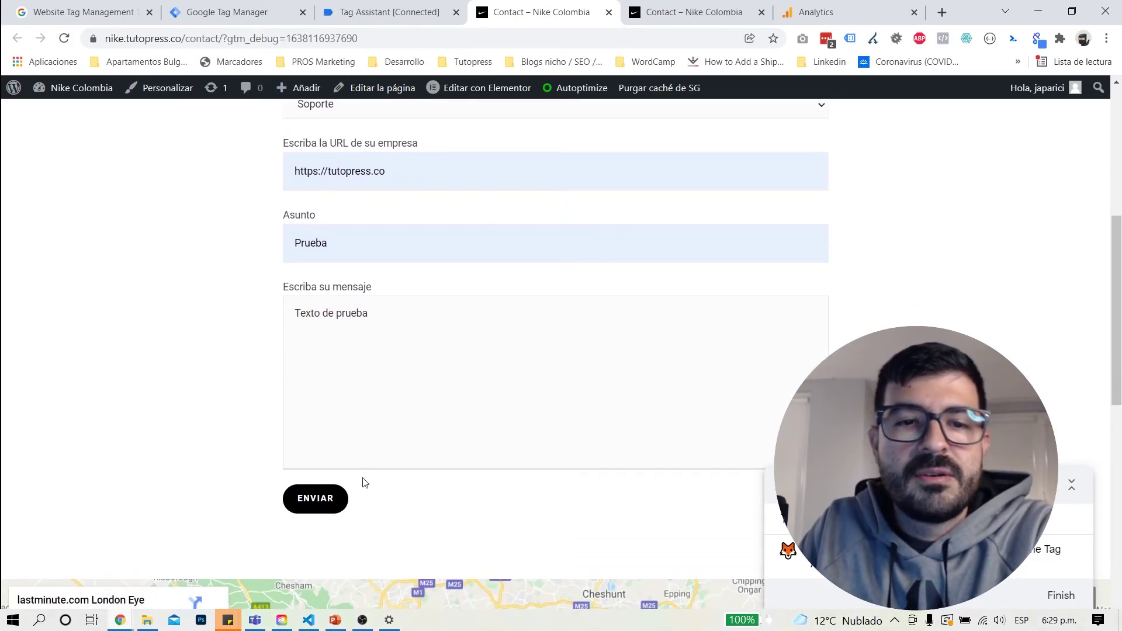
left_click(317, 512)
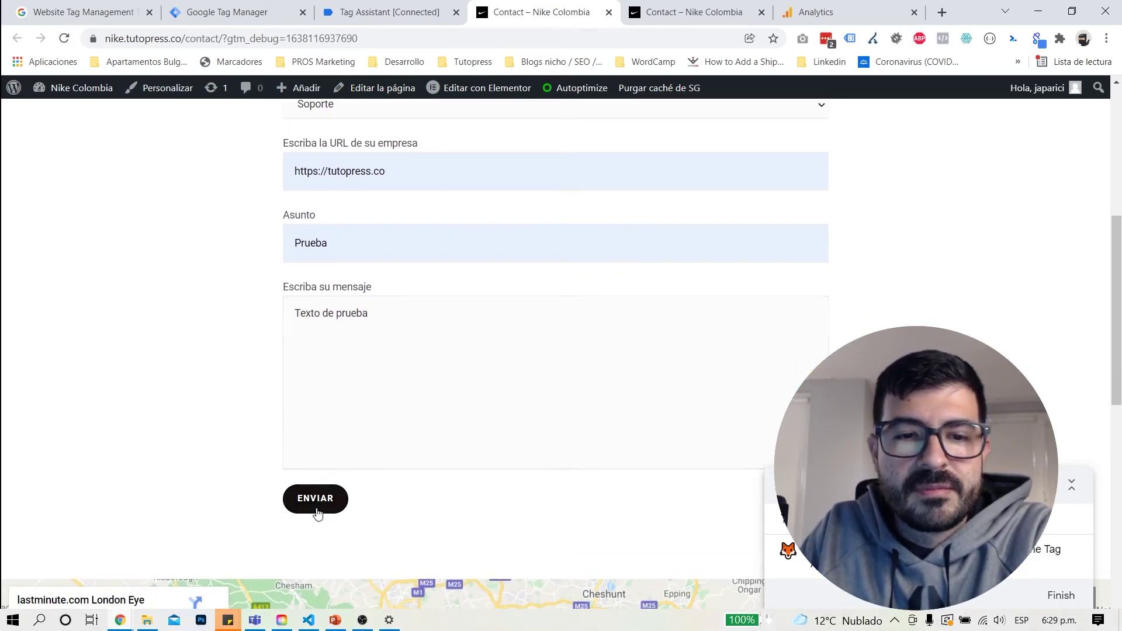
scroll(465, 360, "down", 1)
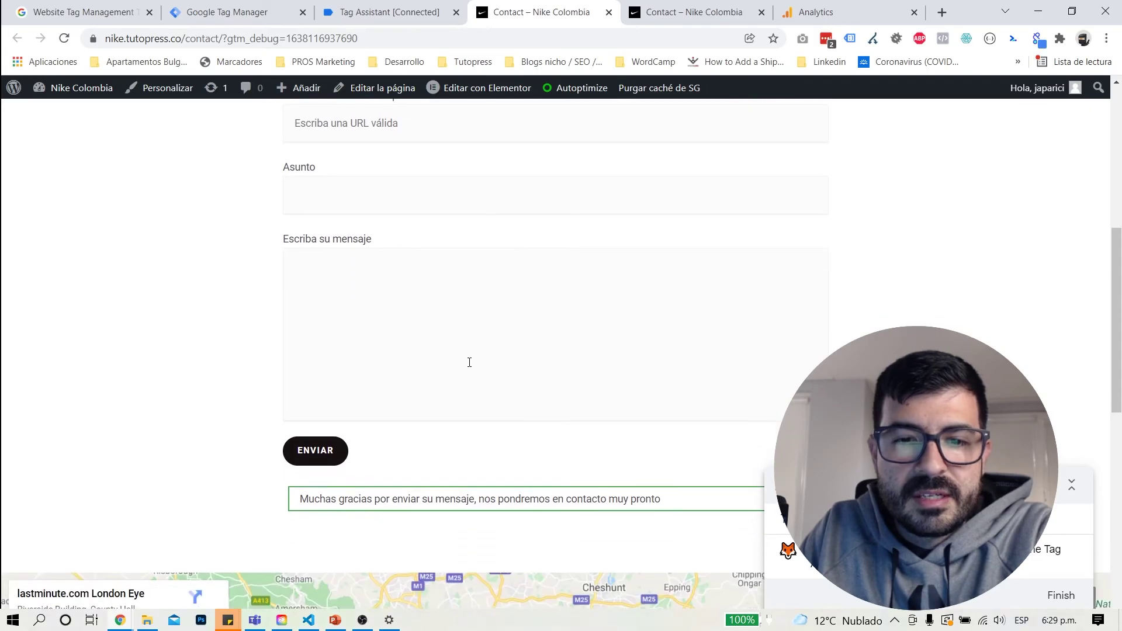
- Check the form's confirmation message and review the fired tags in the Tag Assistant summary
triple_click(355, 498)
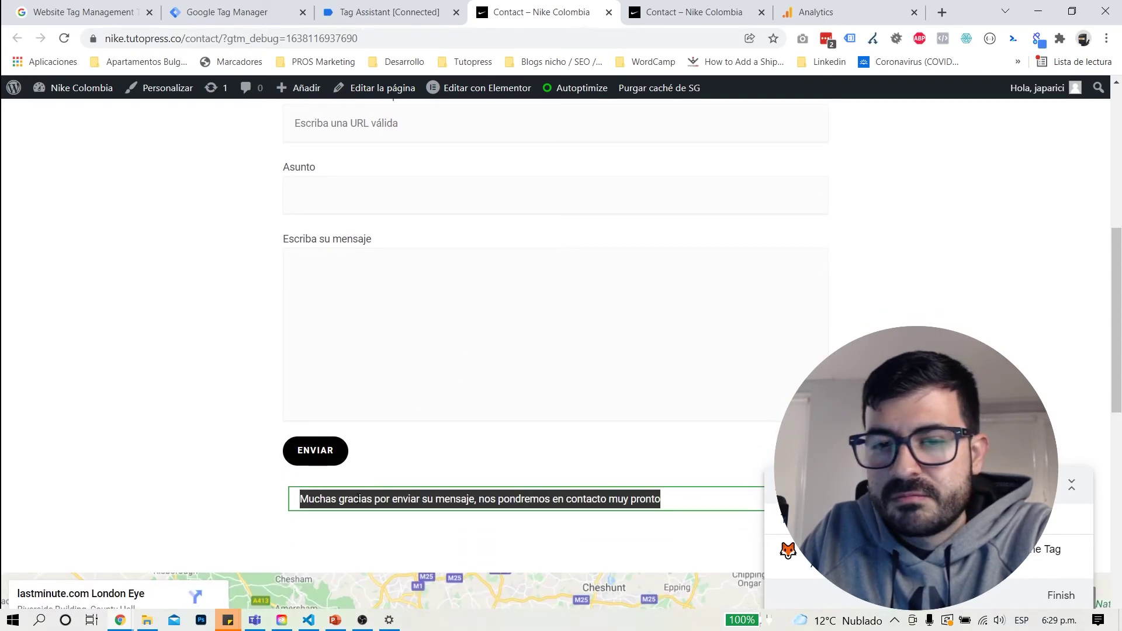
left_click(406, 19)
left_click(540, 355)
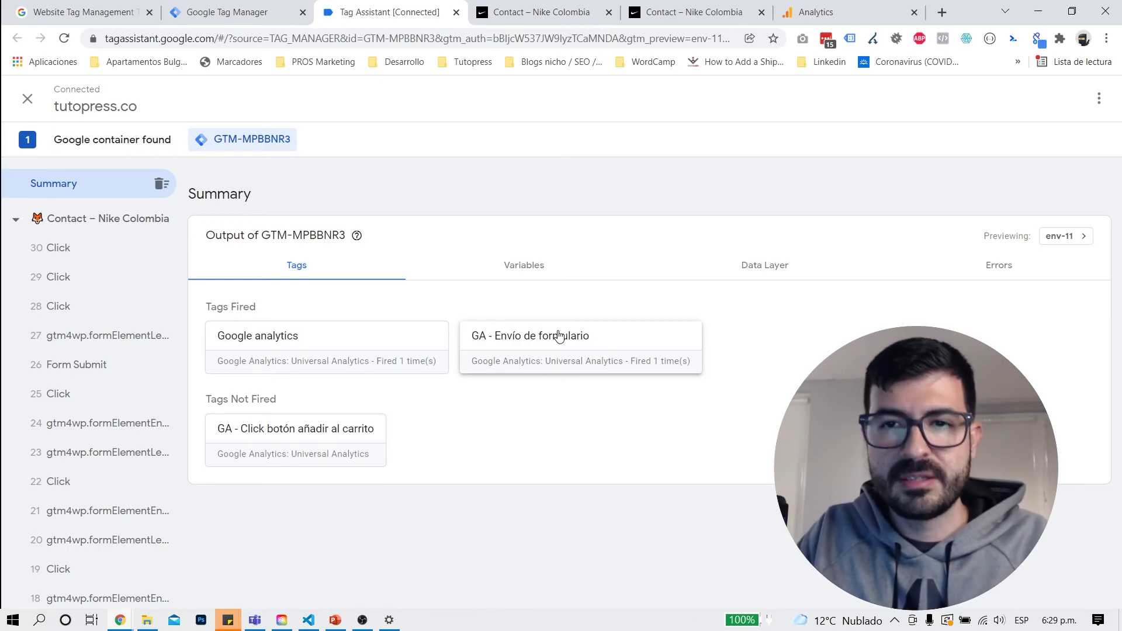
- In Analytics, remove the Ecommerce filter from the realtime events and inspect the action and label of the Formulario category
left_click(846, 12)
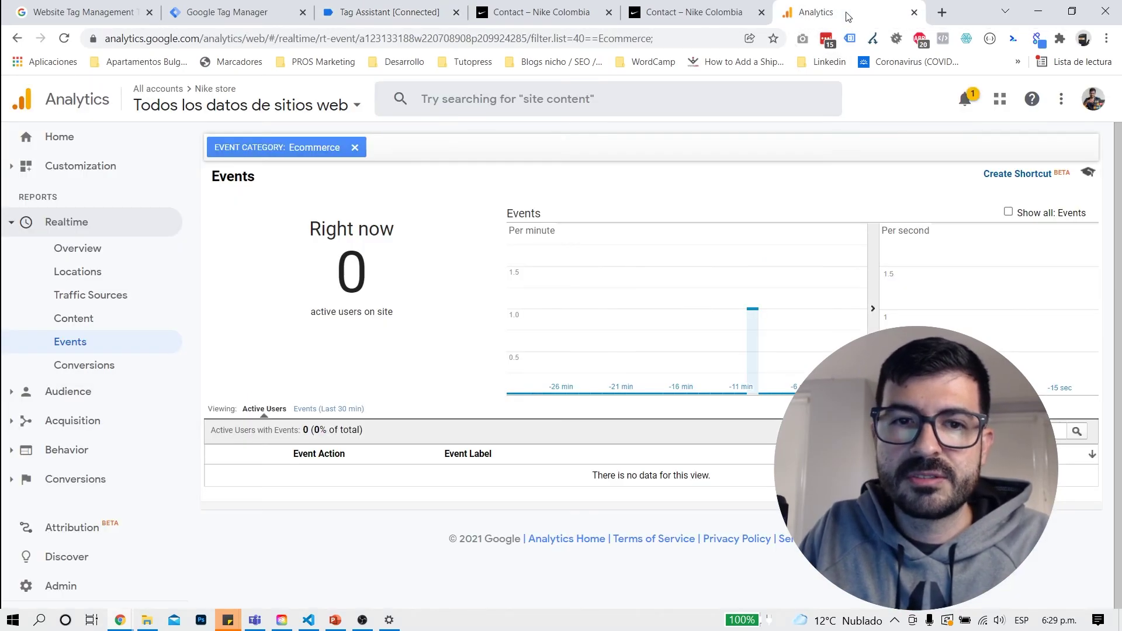
left_click(355, 147)
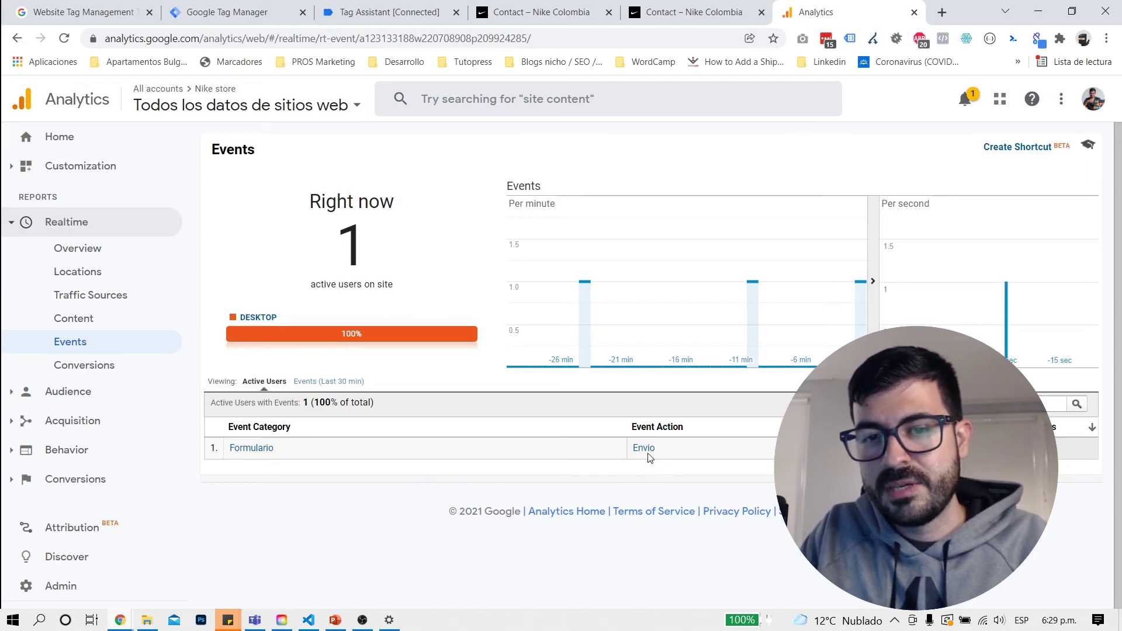
left_click(268, 450)
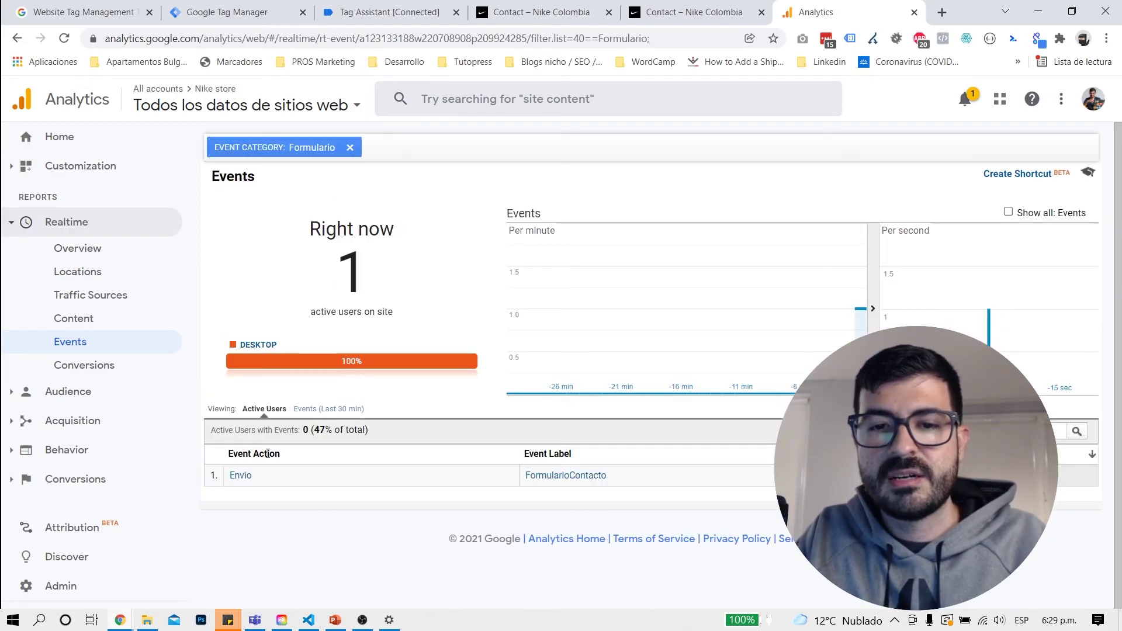
left_click_drag(530, 454, 529, 480)
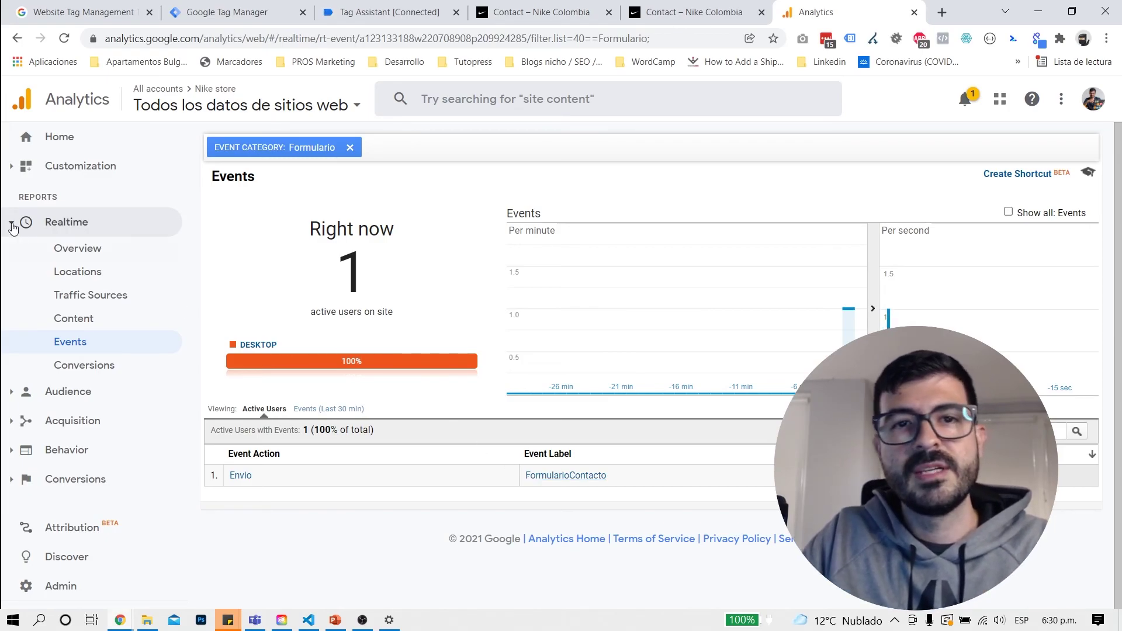
- Back in Tag Assistant, review the tags not fired and end the debugging session, closing its page
left_click(397, 12)
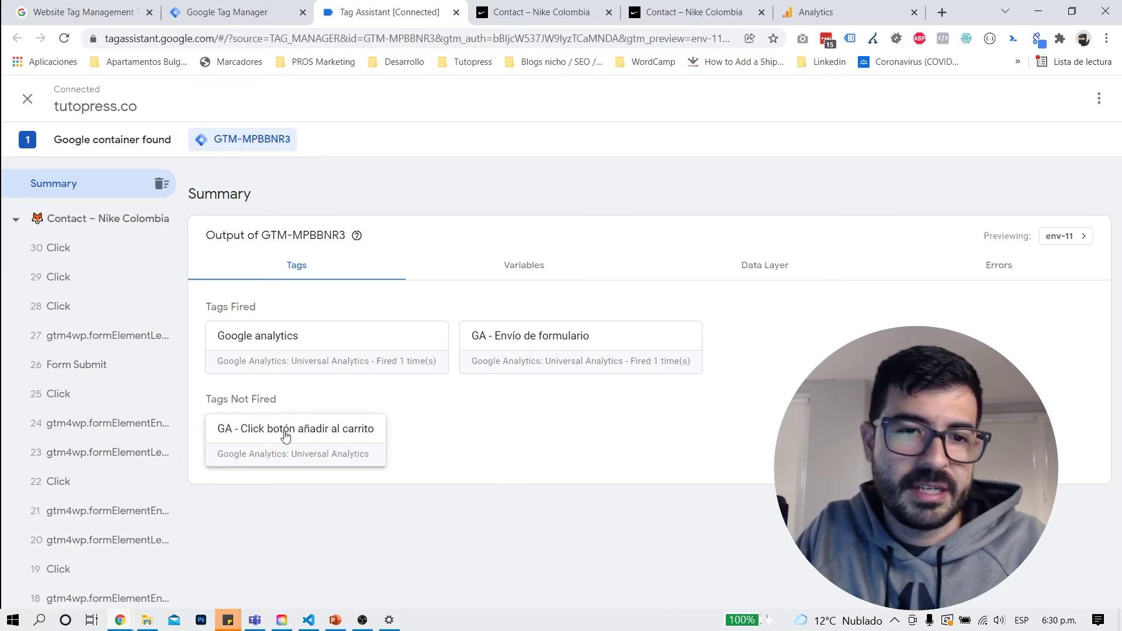
left_click_drag(213, 404, 277, 403)
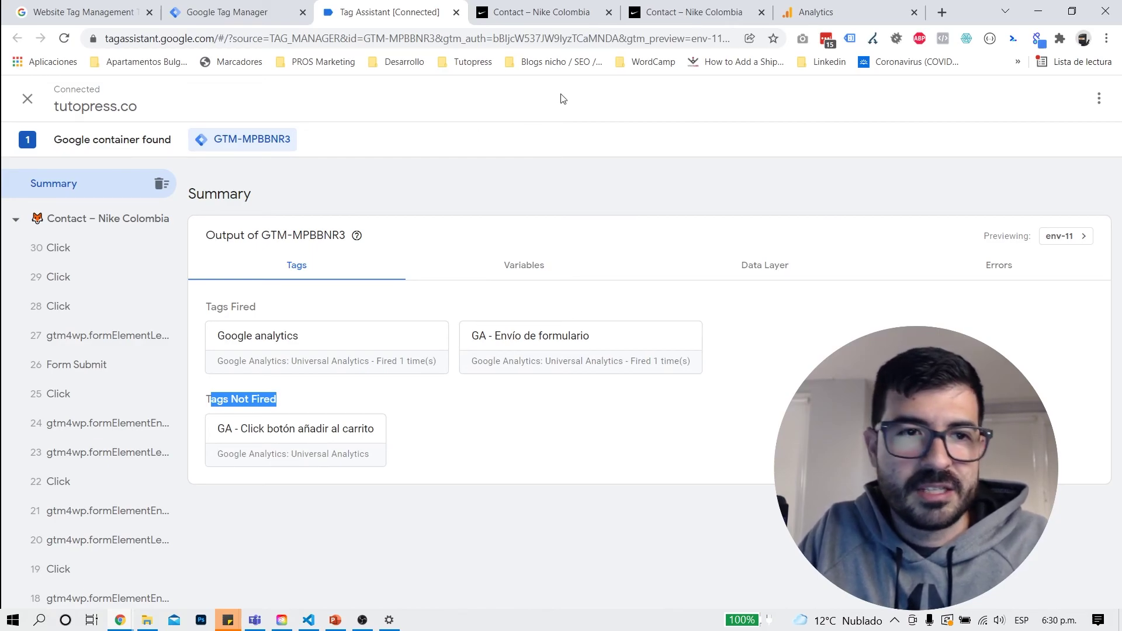
left_click(27, 100)
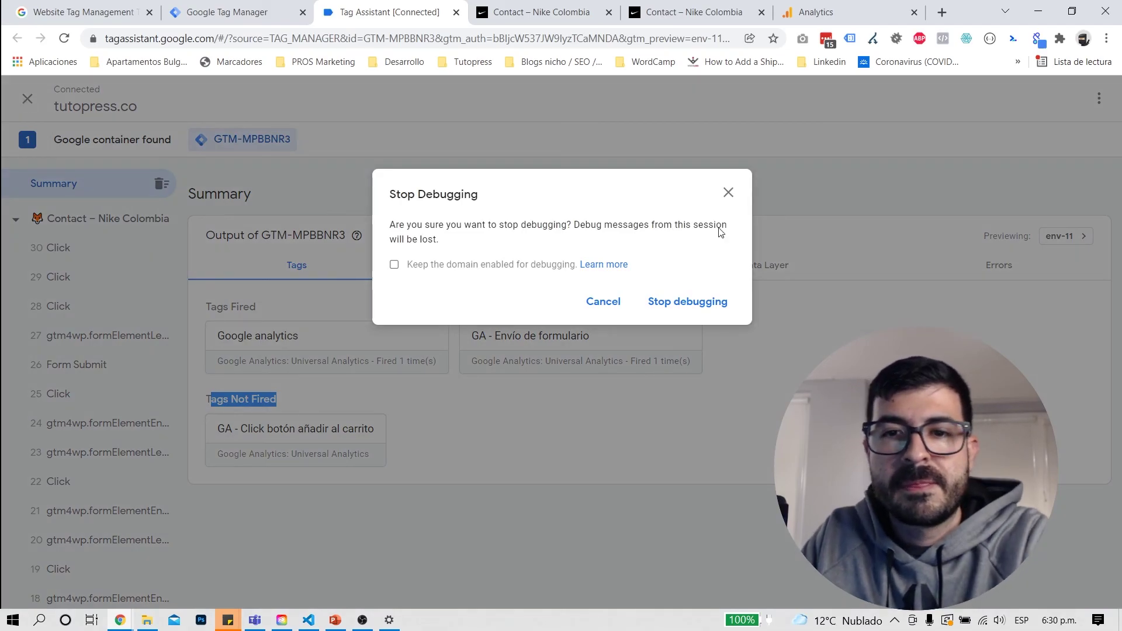
left_click(714, 298)
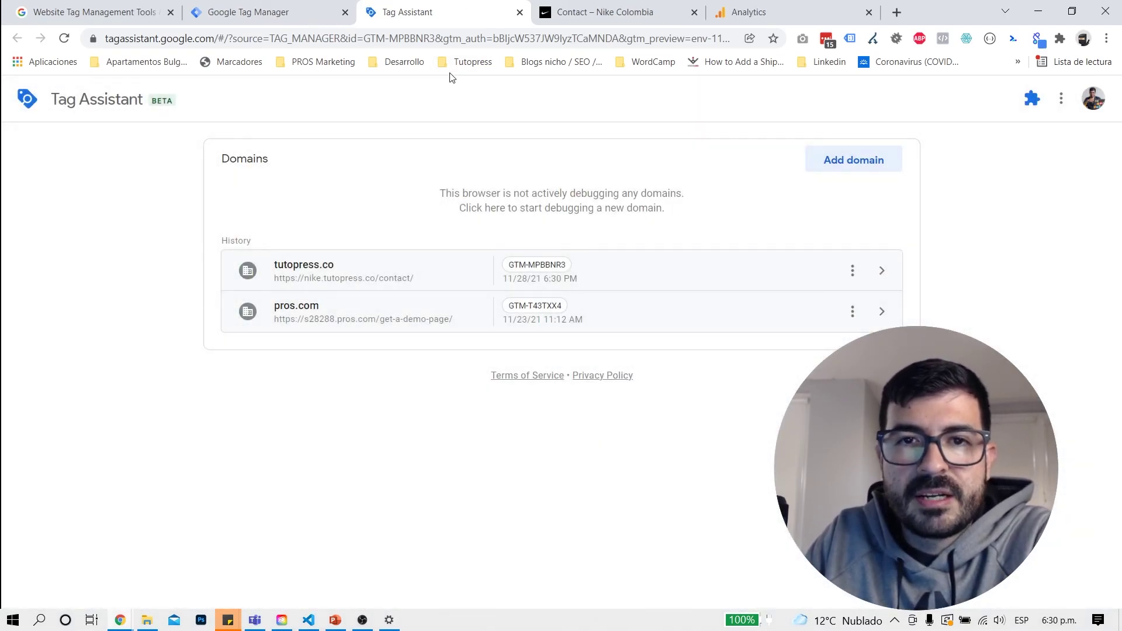
left_click(520, 12)
- In Tag Manager, publish the workspace changes as a version named "Añadido evento de click a añadir al carrito y de envío de formulario de contacto"
left_click(252, 7)
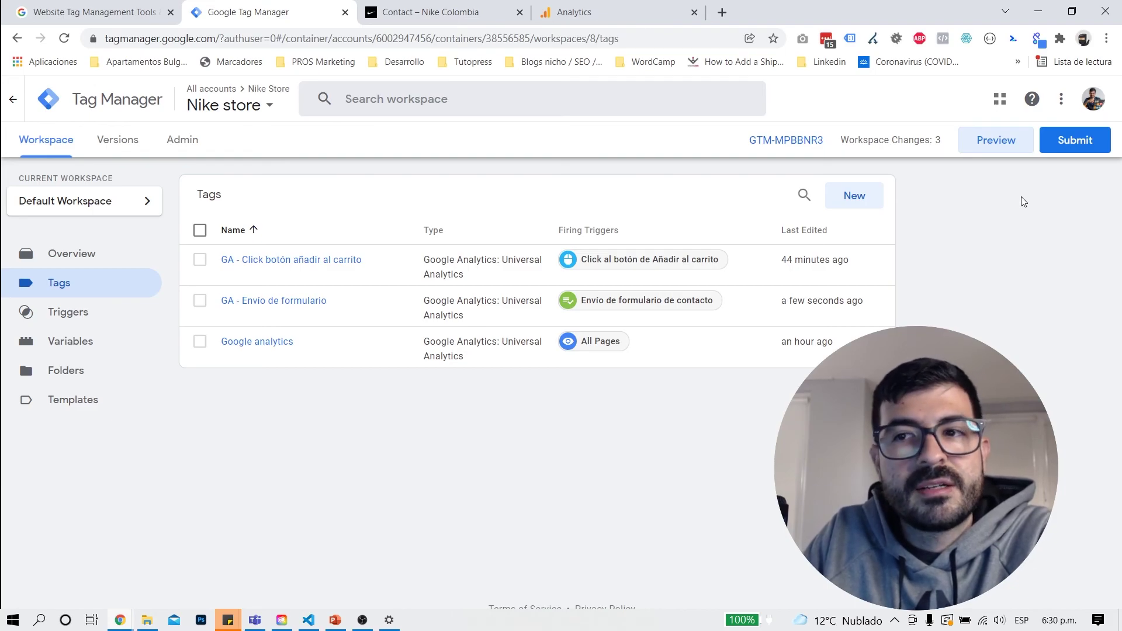
left_click(1086, 144)
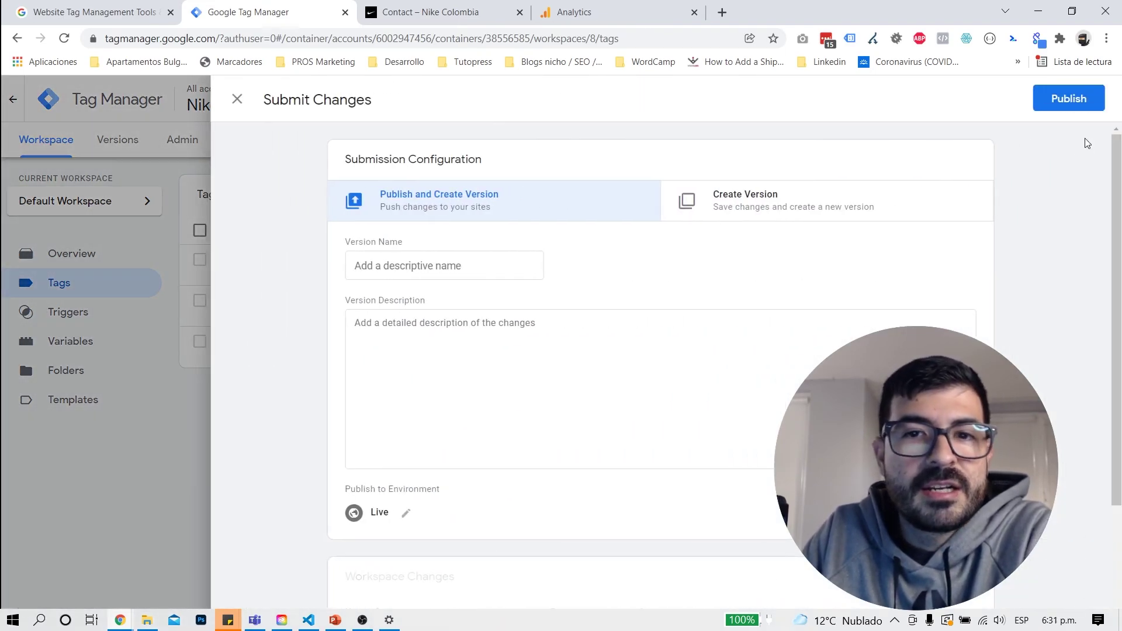
left_click(501, 273)
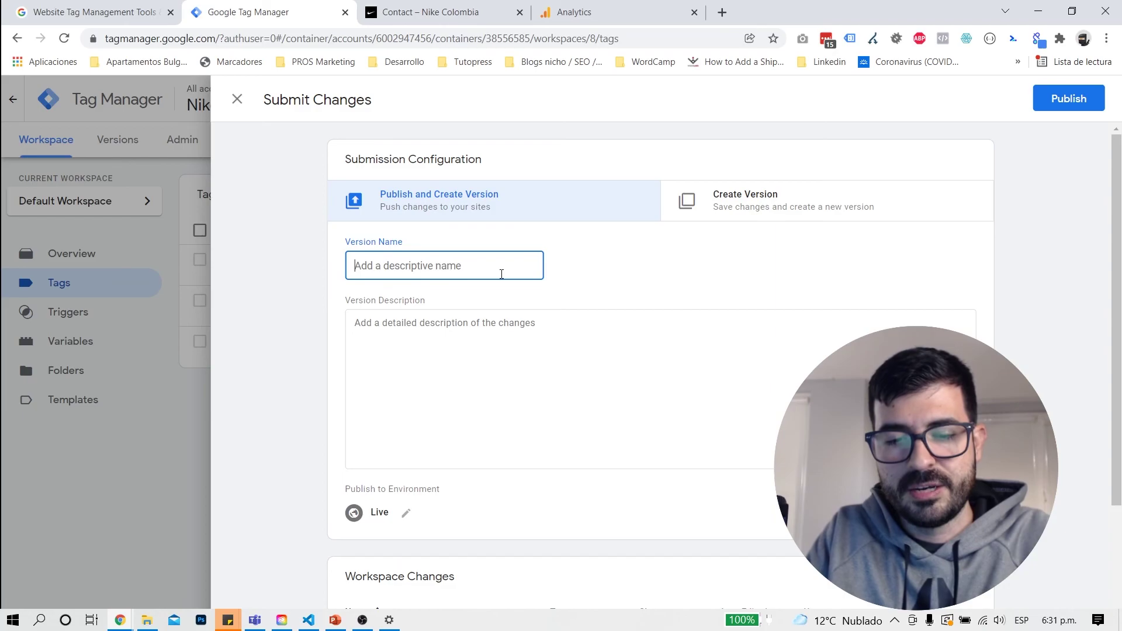
type("Añadida ")
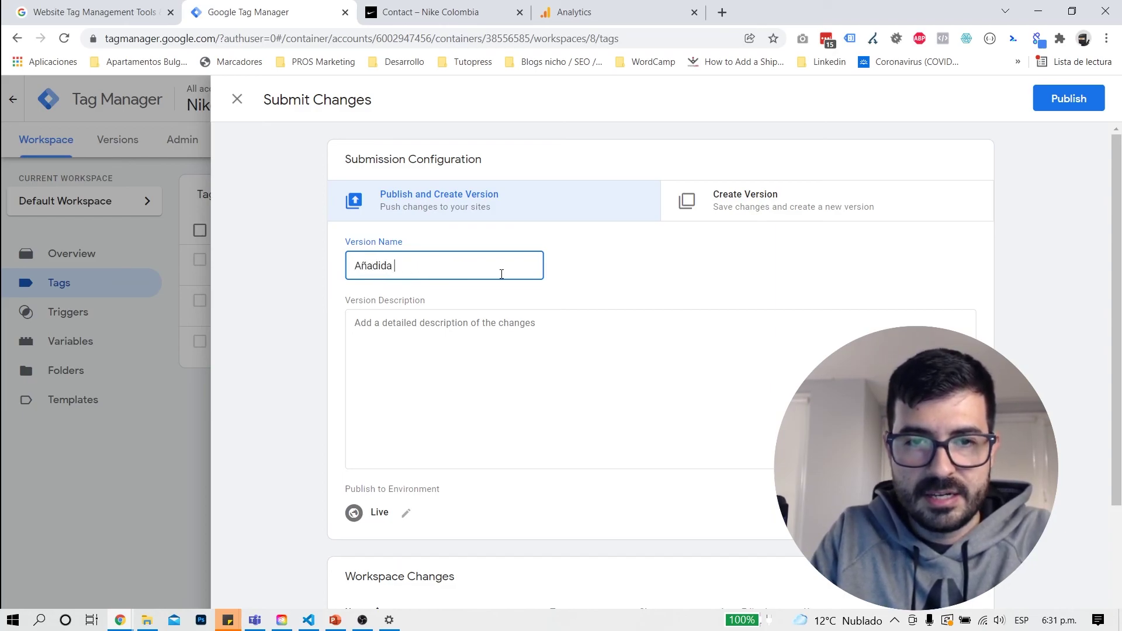
key("BackSpace")
key("BackSpace")
type("o evento de click a añadir al")
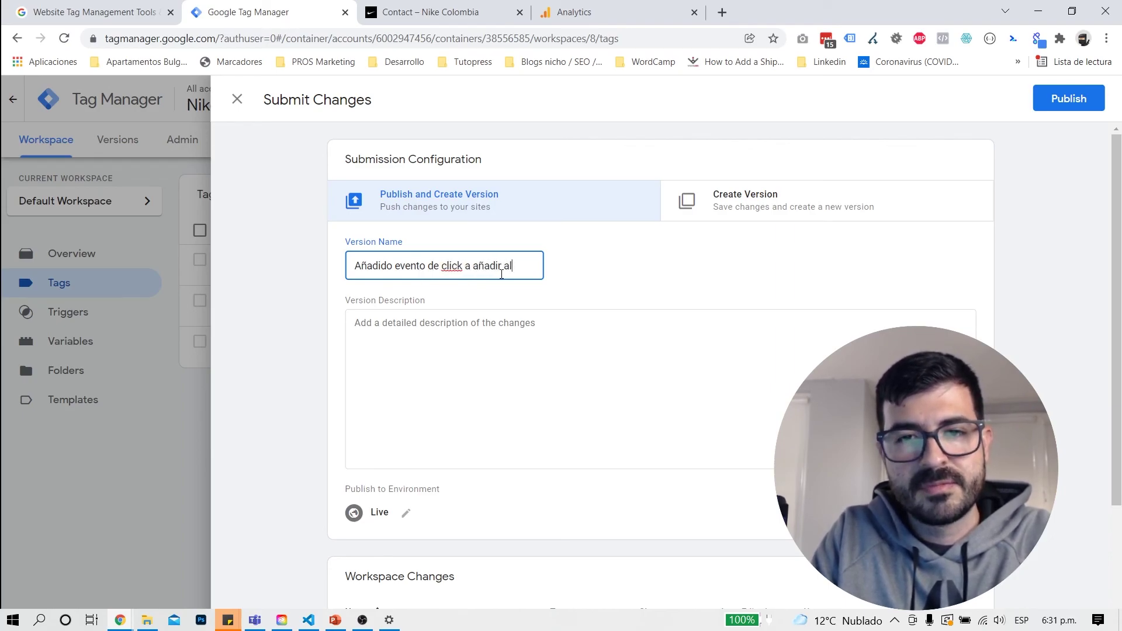
type("rito y de")
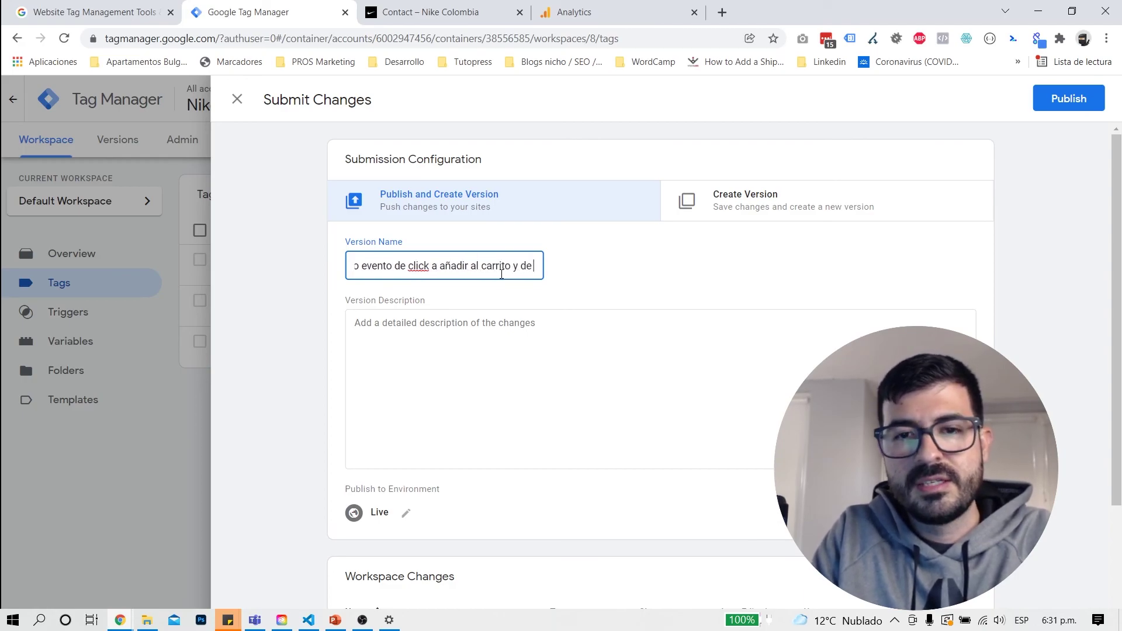
type(" env")
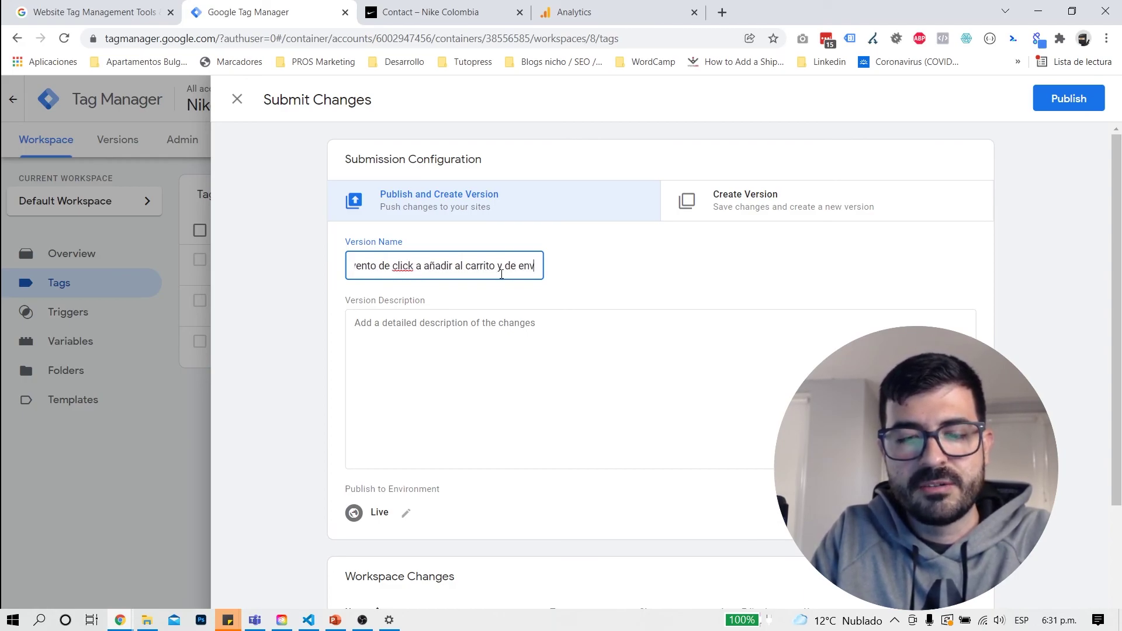
type("ío de formula")
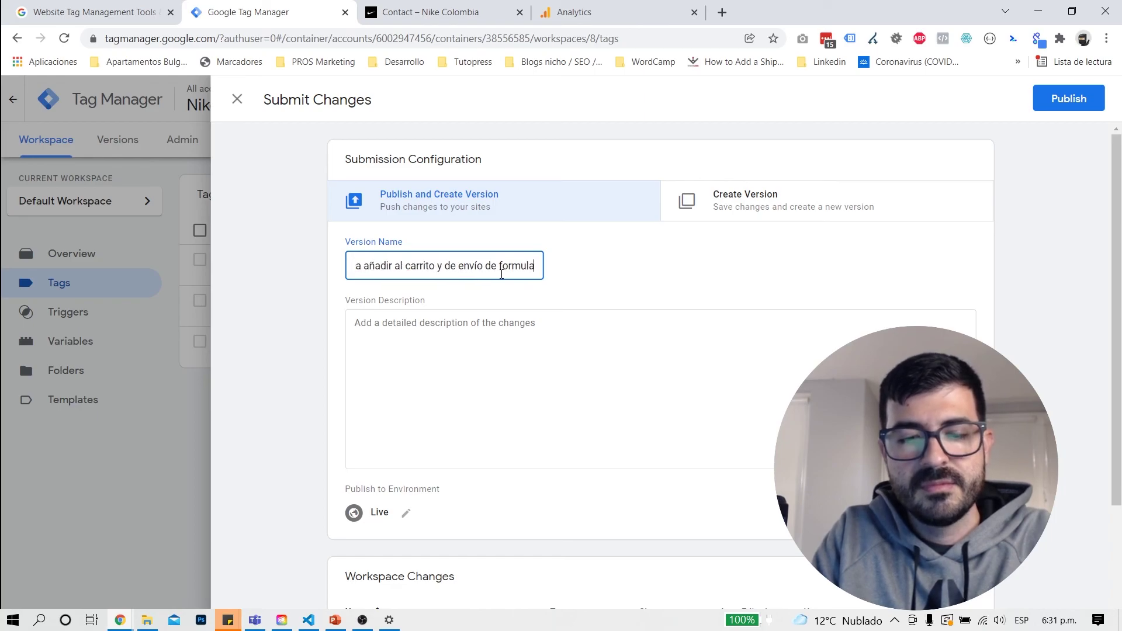
type("rio de contacto")
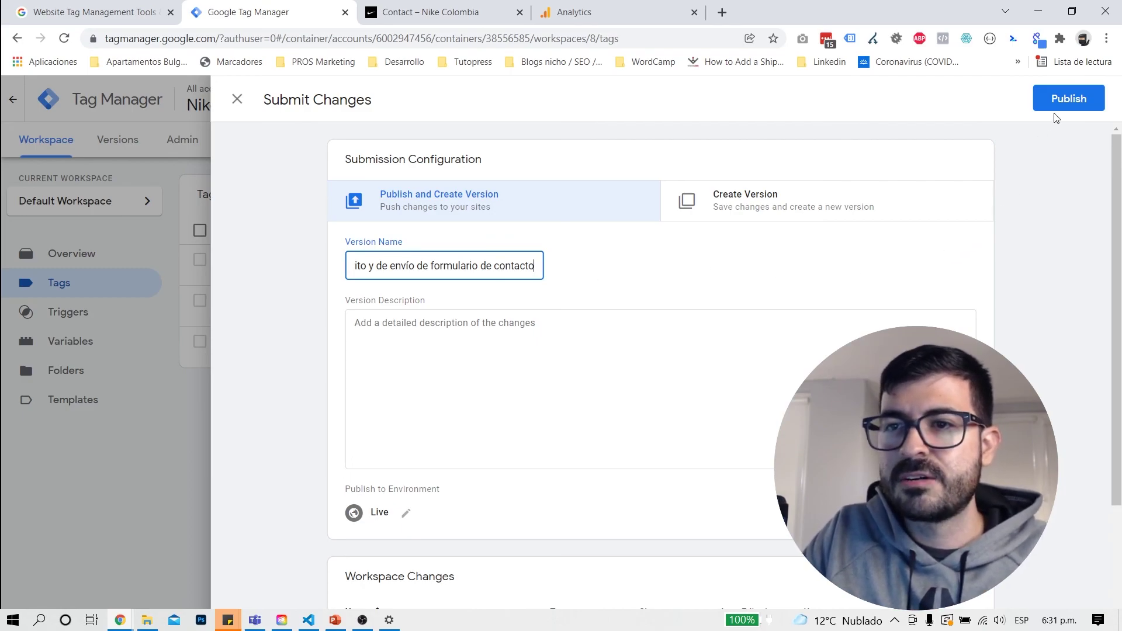
left_click(1065, 101)
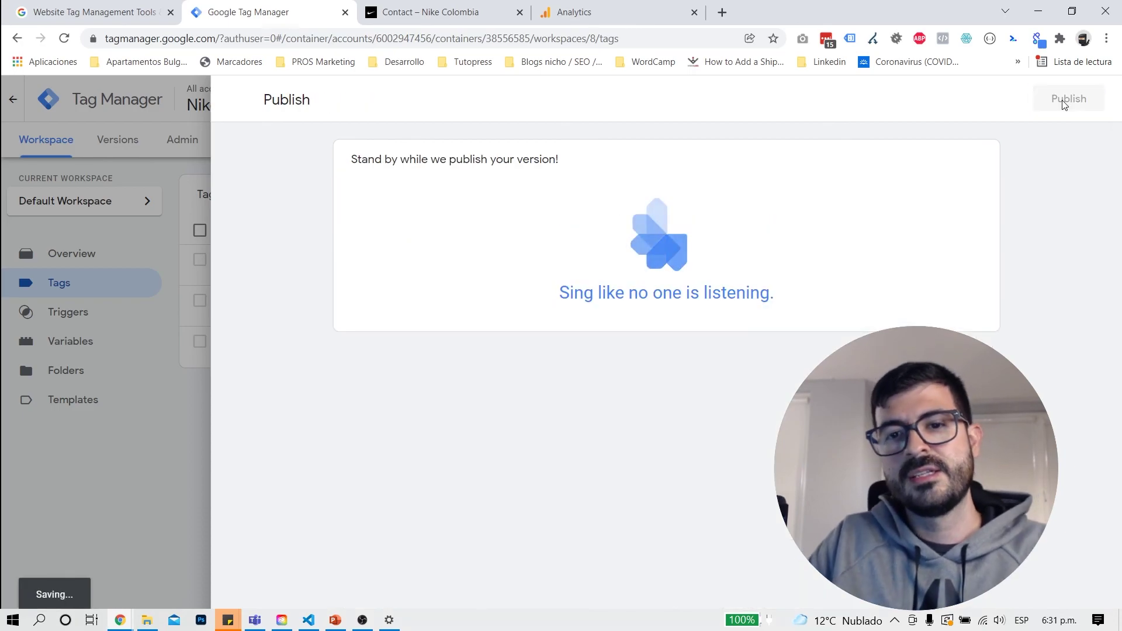